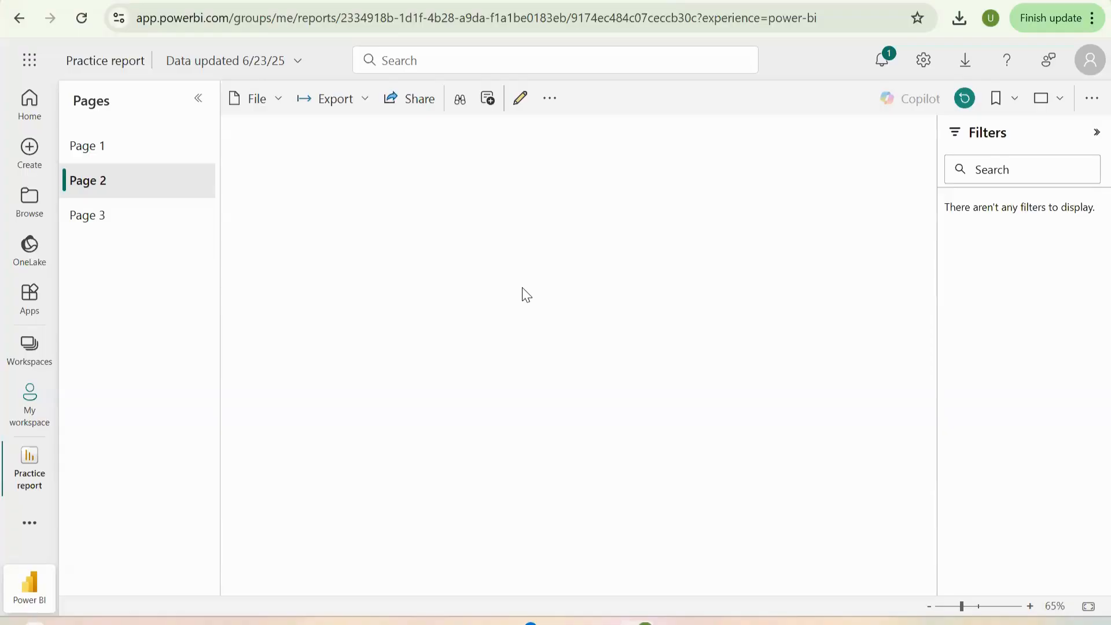
- Switch to the Excel workbook and examine the columns and rows of the Sales Data sheet
mouse_move(676, 622)
click(619, 523)
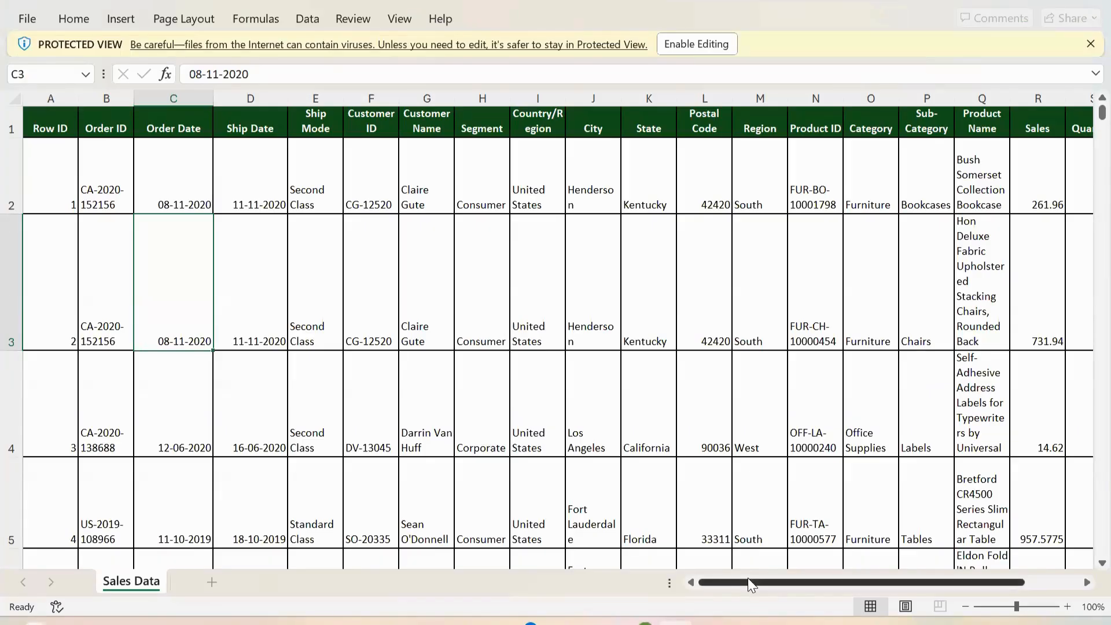
drag(757, 583, 732, 585)
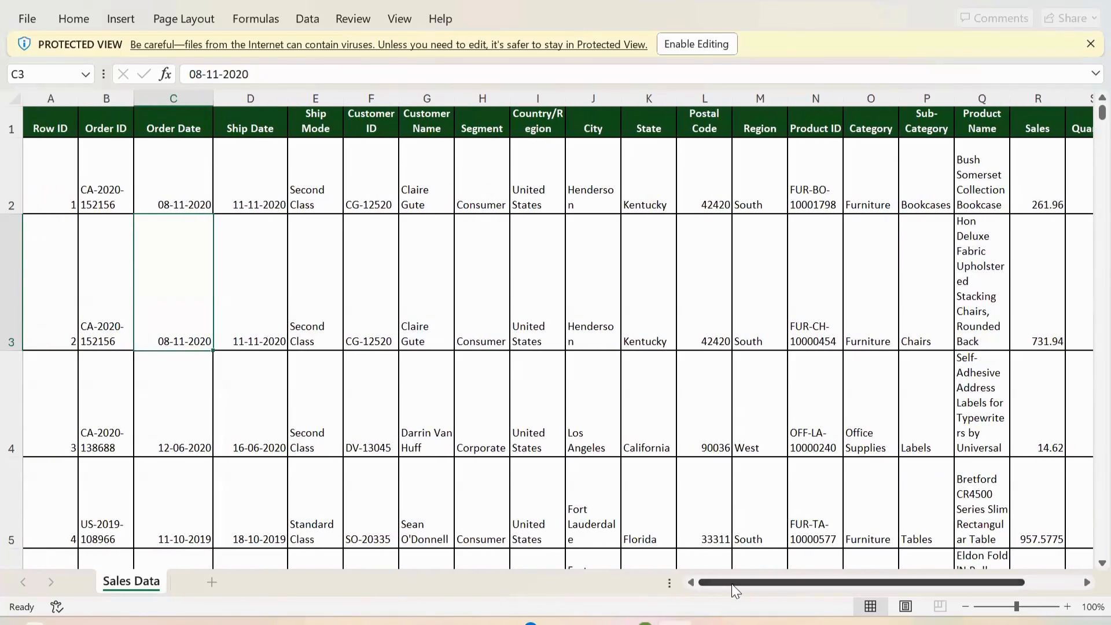
drag(760, 582, 718, 586)
mouse_move(725, 581)
mouse_down()
mouse_move(773, 581)
mouse_move(716, 579)
mouse_up()
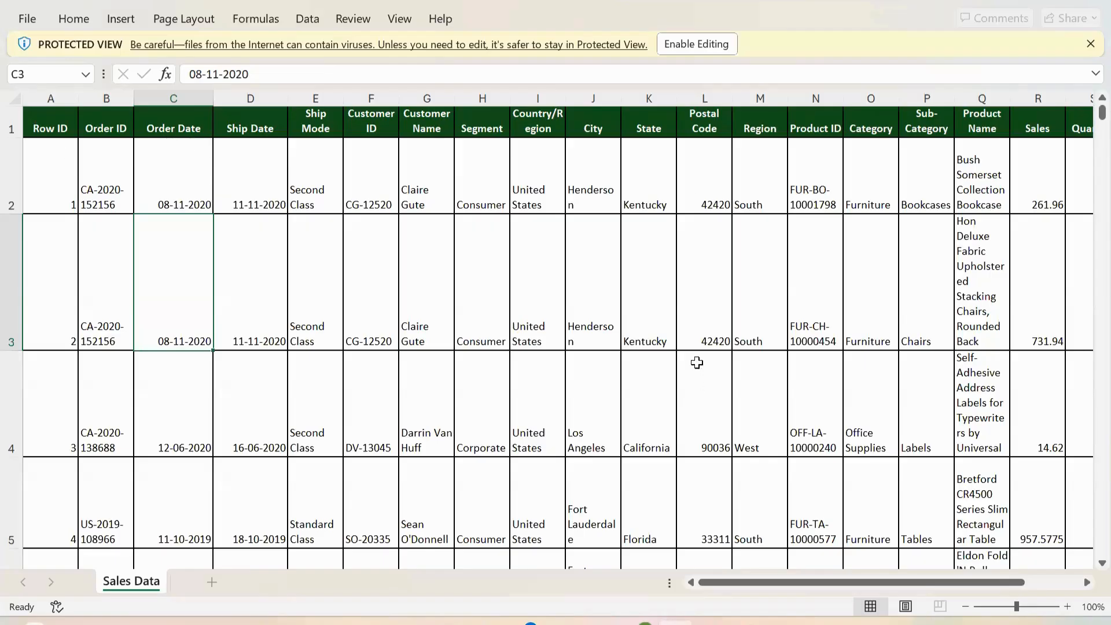
scroll(697, 361, down, 1)
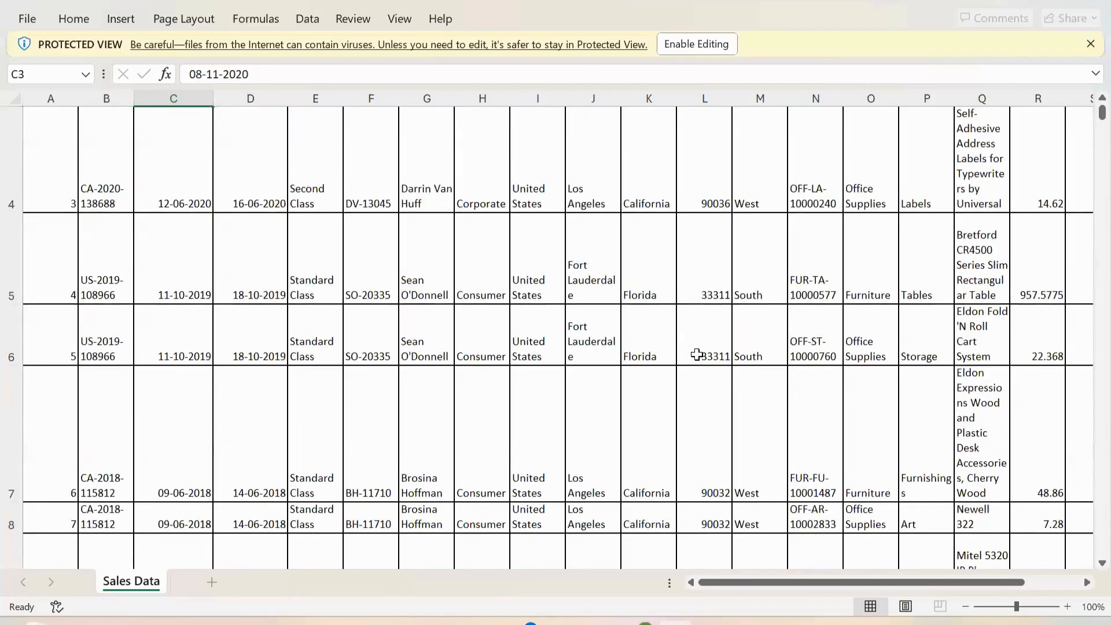
scroll(698, 359, up, 1)
drag(737, 583, 721, 560)
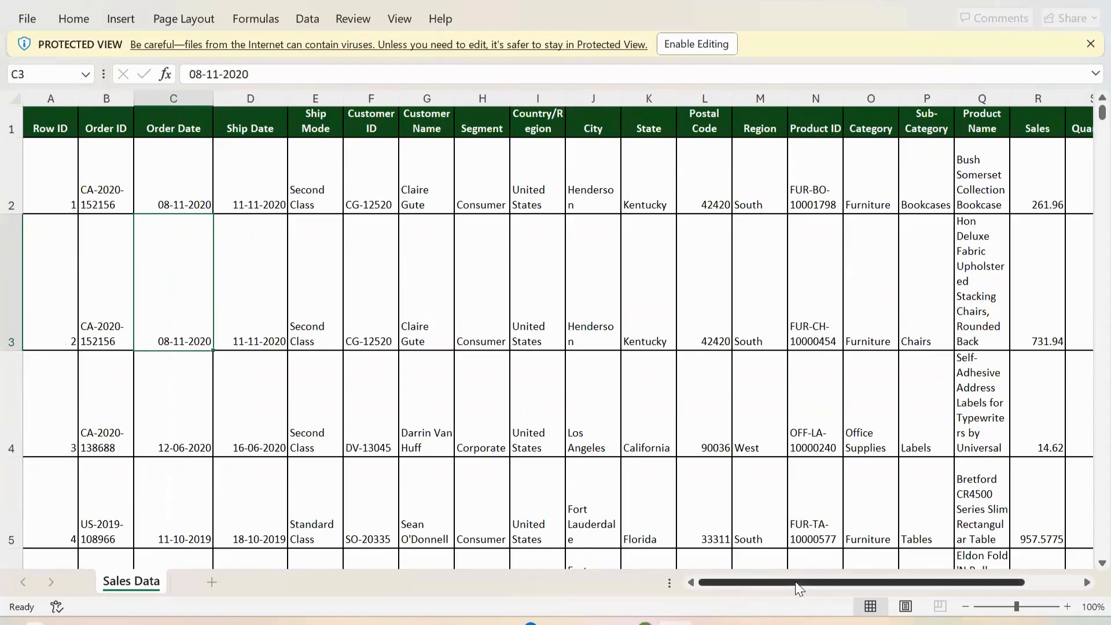
drag(757, 583, 811, 583)
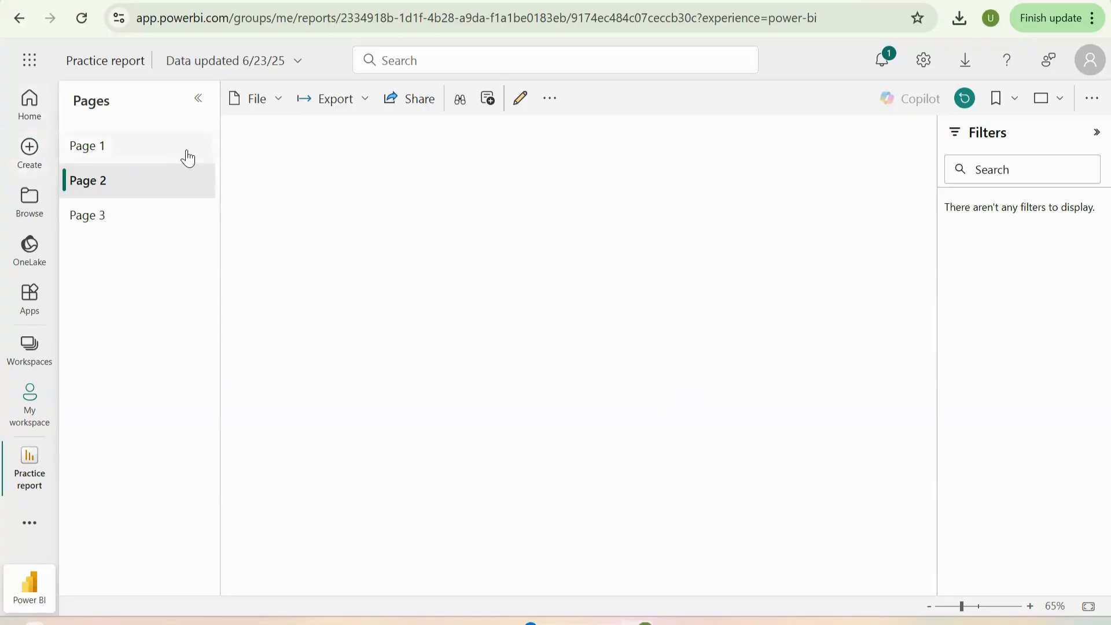
- Start a new Power BI report from an Excel source by uploading the ICAPITAL Academy Sales Report workbook, and continue to the data selection
click(35, 157)
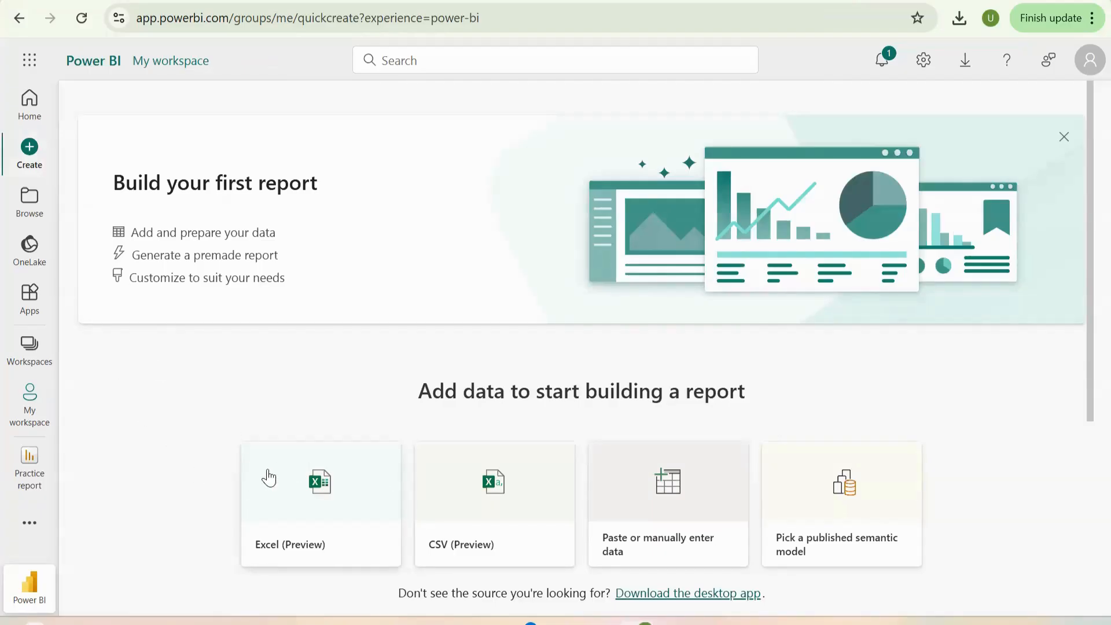
click(288, 517)
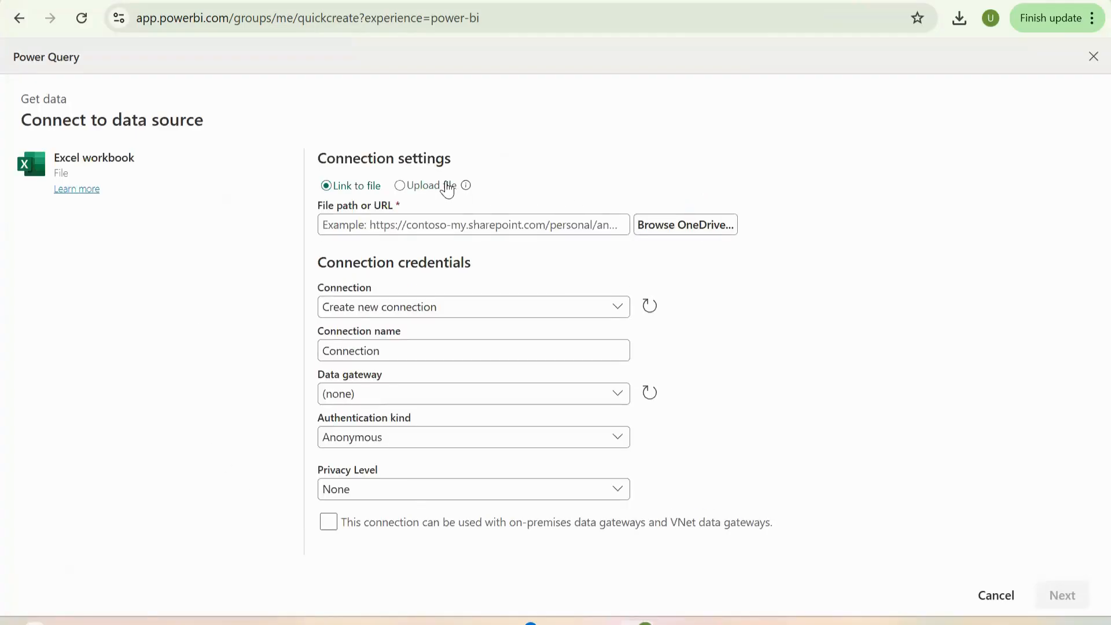
click(399, 186)
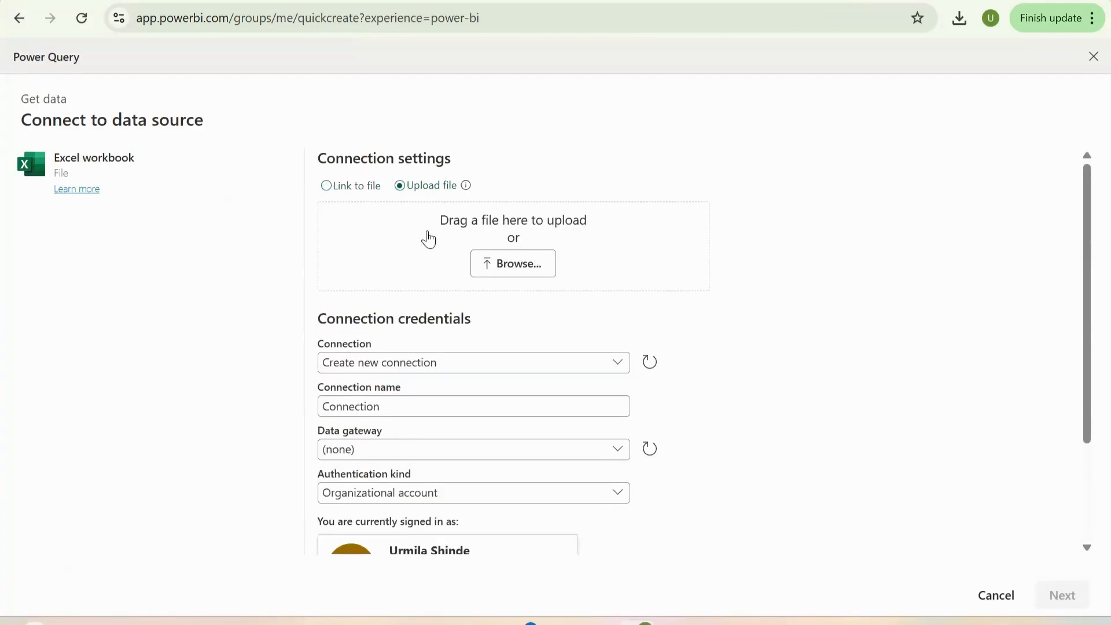
click(519, 267)
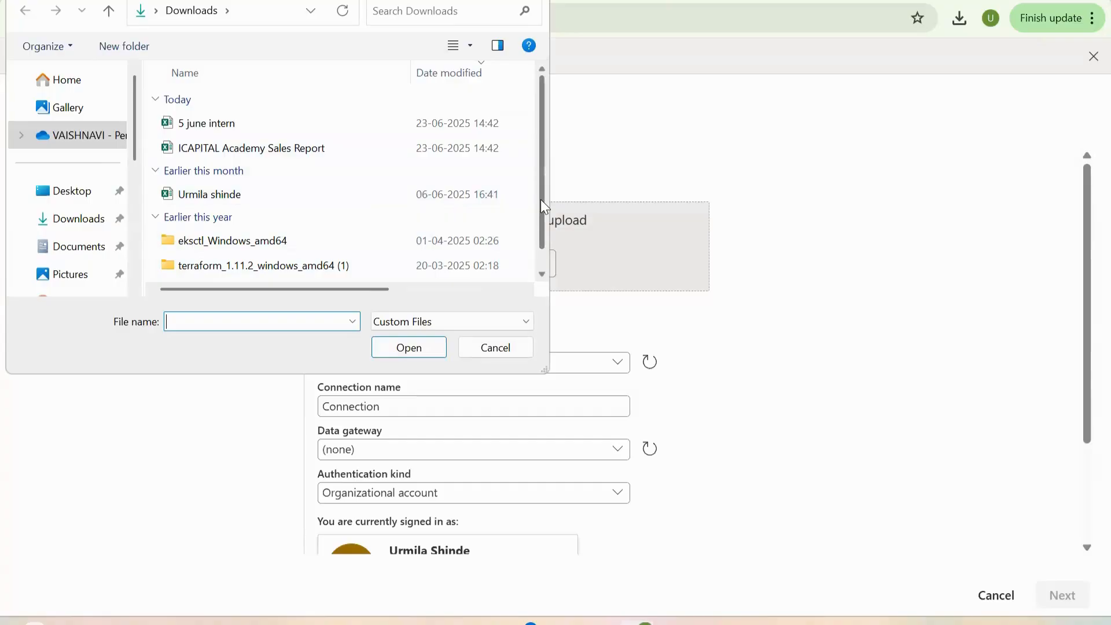
click(307, 151)
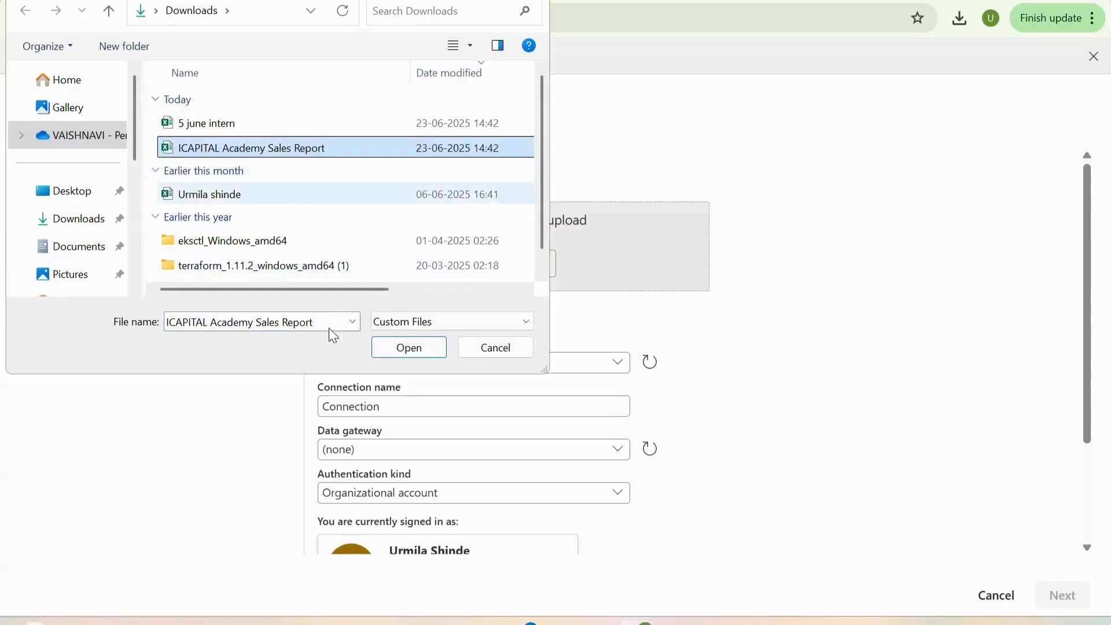
click(399, 351)
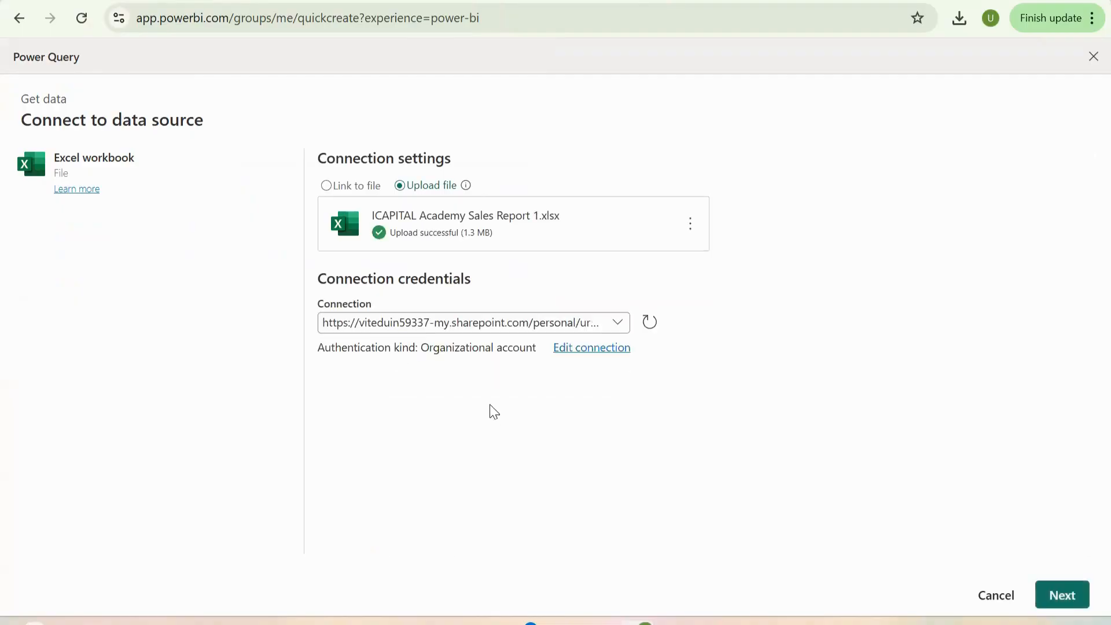
click(1054, 598)
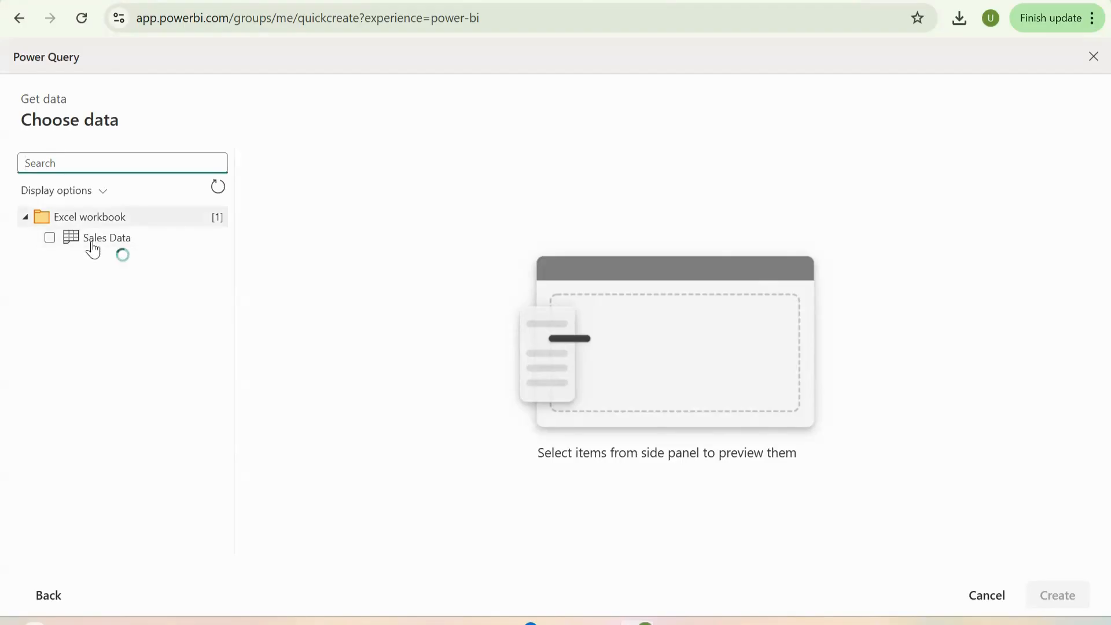
- Select the Sales Data table, look over its preview, and create the report from it
click(49, 238)
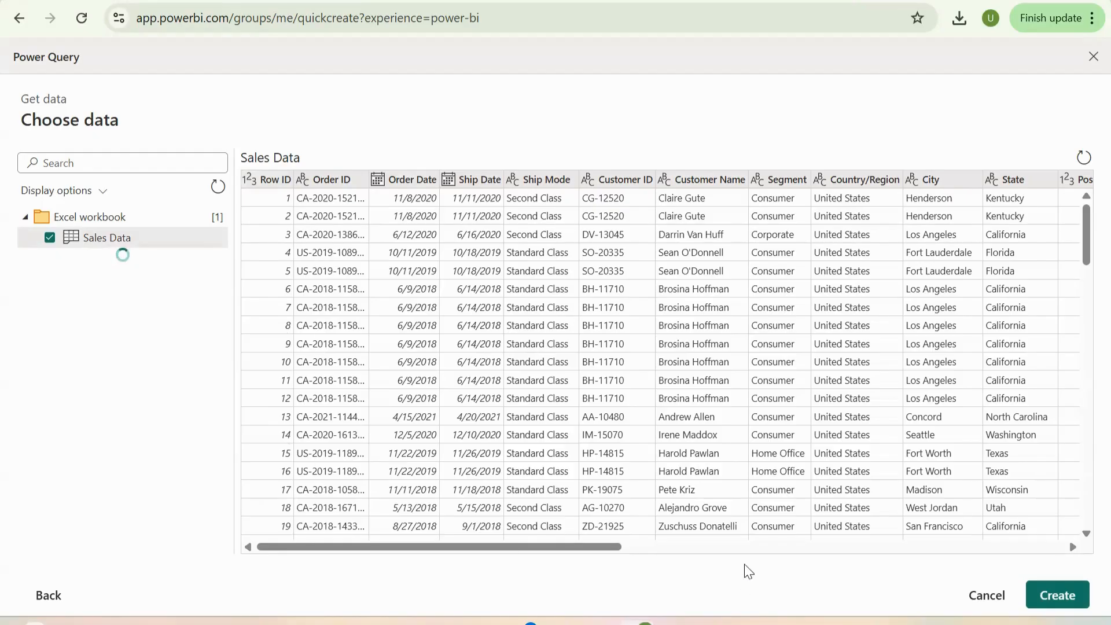
mouse_move(488, 545)
mouse_down()
mouse_move(897, 546)
mouse_move(411, 527)
mouse_move(495, 542)
mouse_up()
drag(868, 573, 447, 567)
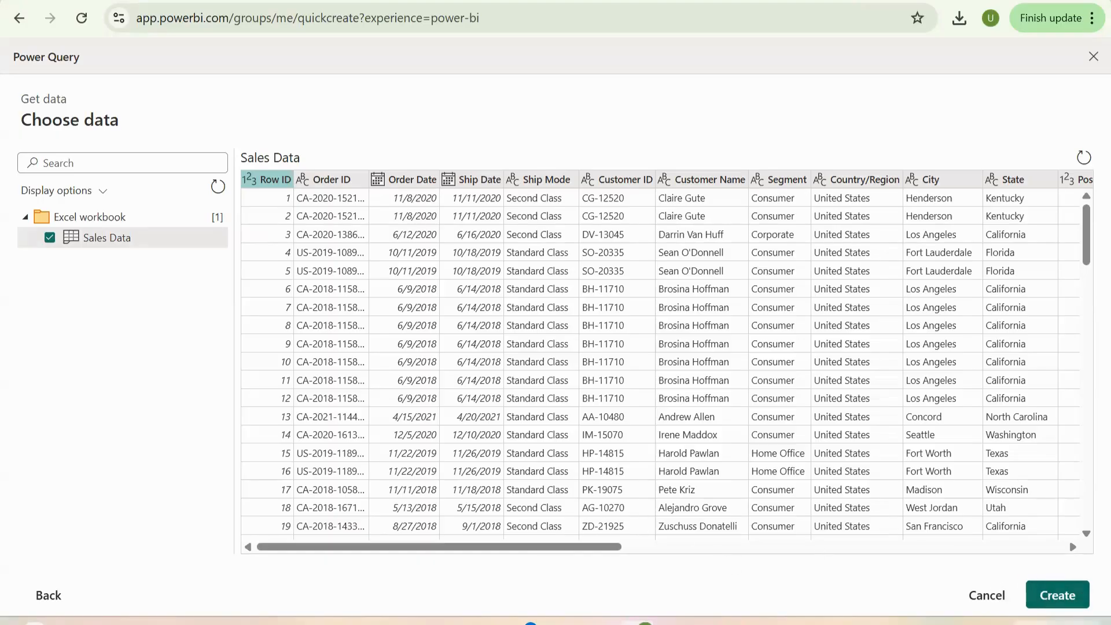
click(1046, 602)
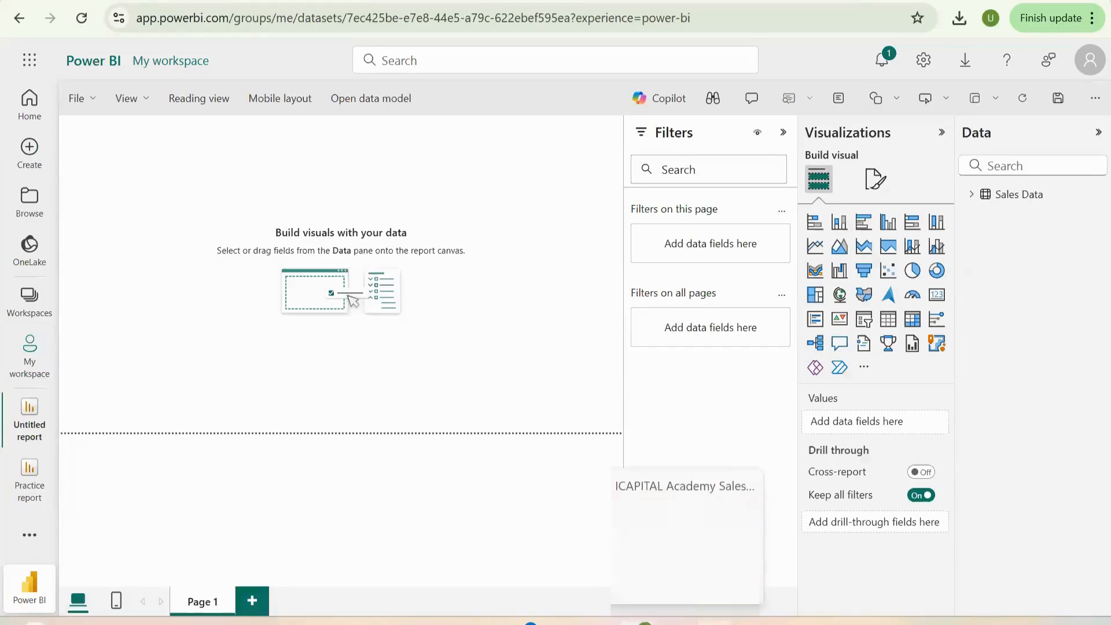
- Expand the Sales Data table to show its fields
mouse_move(647, 622)
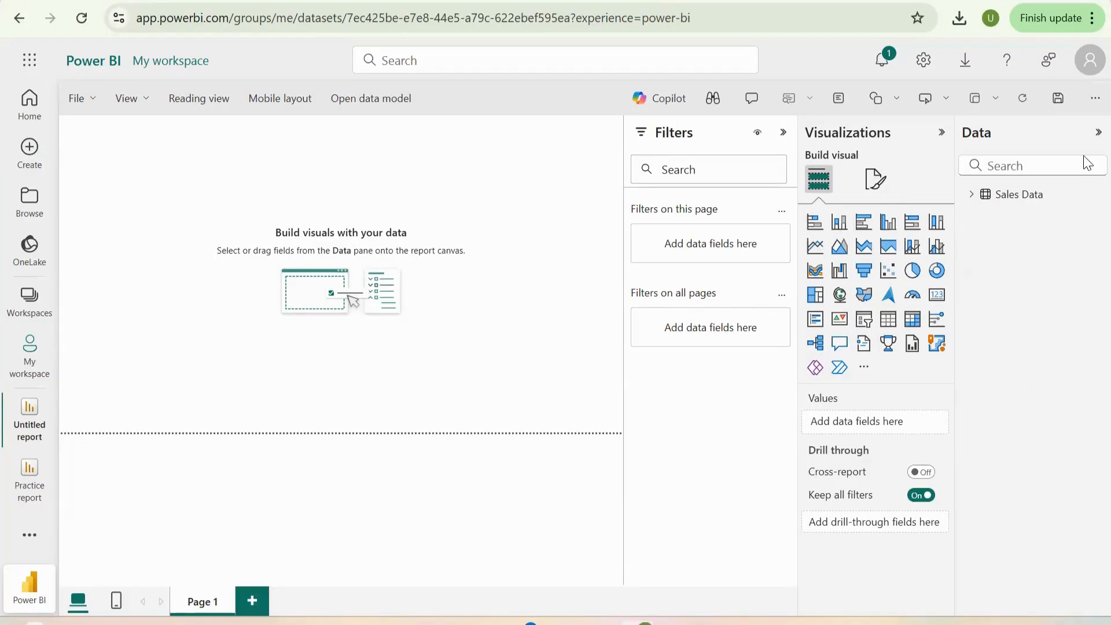
click(1098, 133)
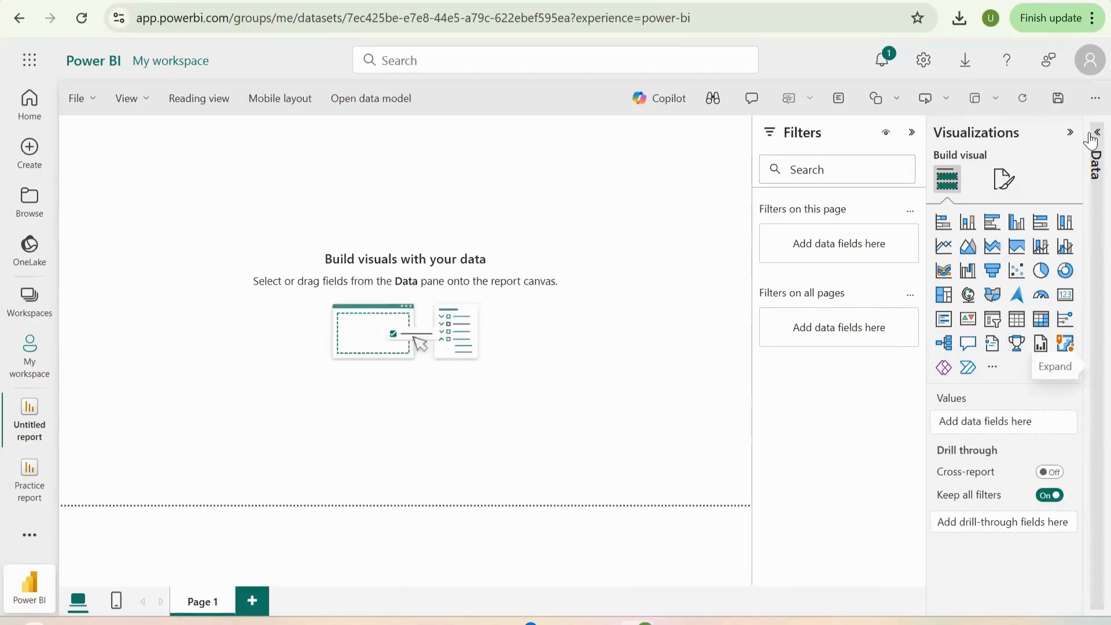
click(1091, 139)
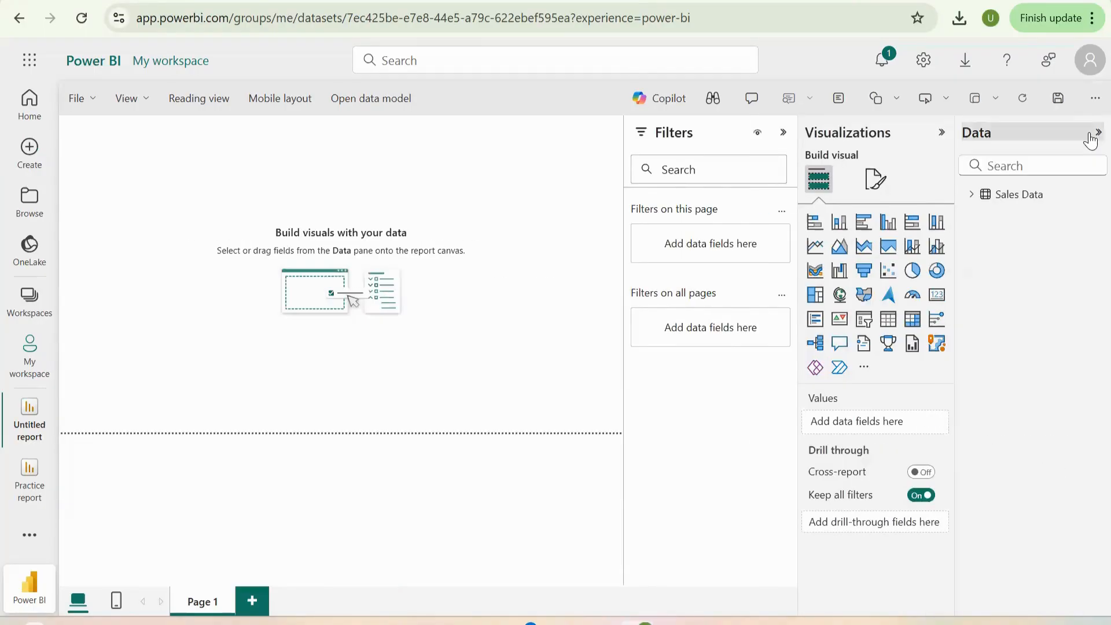
click(972, 195)
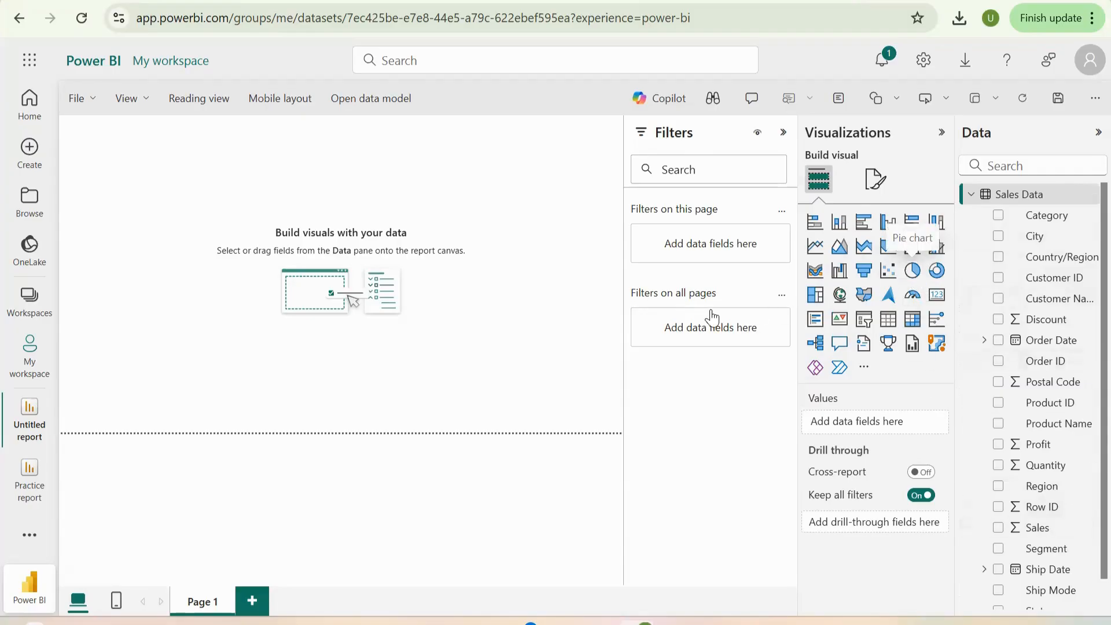
- Add a pie chart with Sales as its values and Region as its details
click(912, 271)
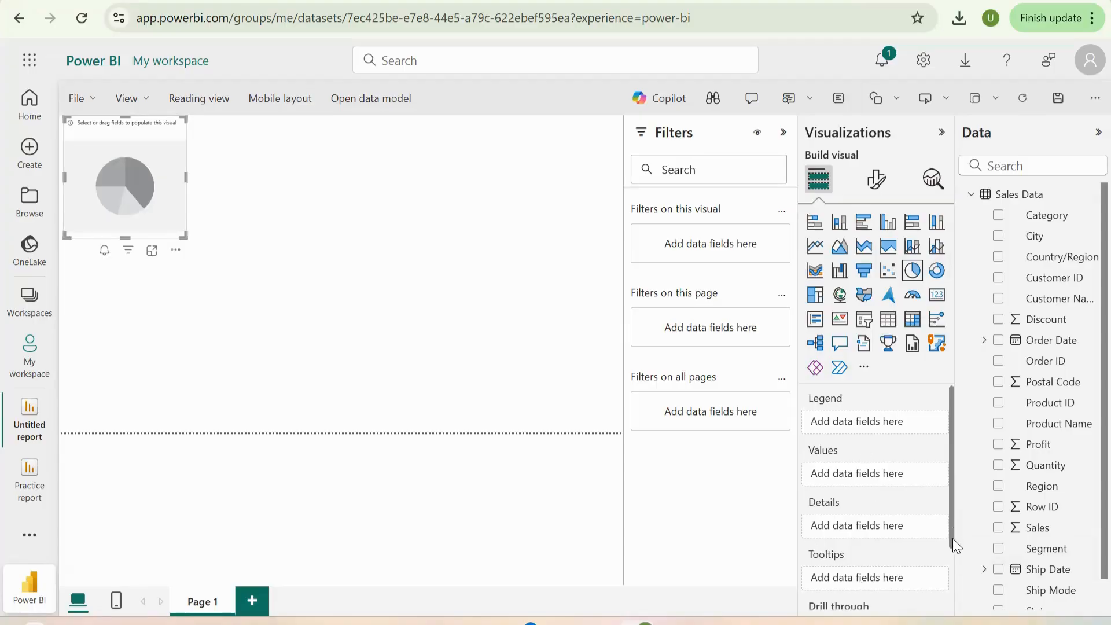
scroll(952, 538, down, 2)
scroll(943, 546, up, 2)
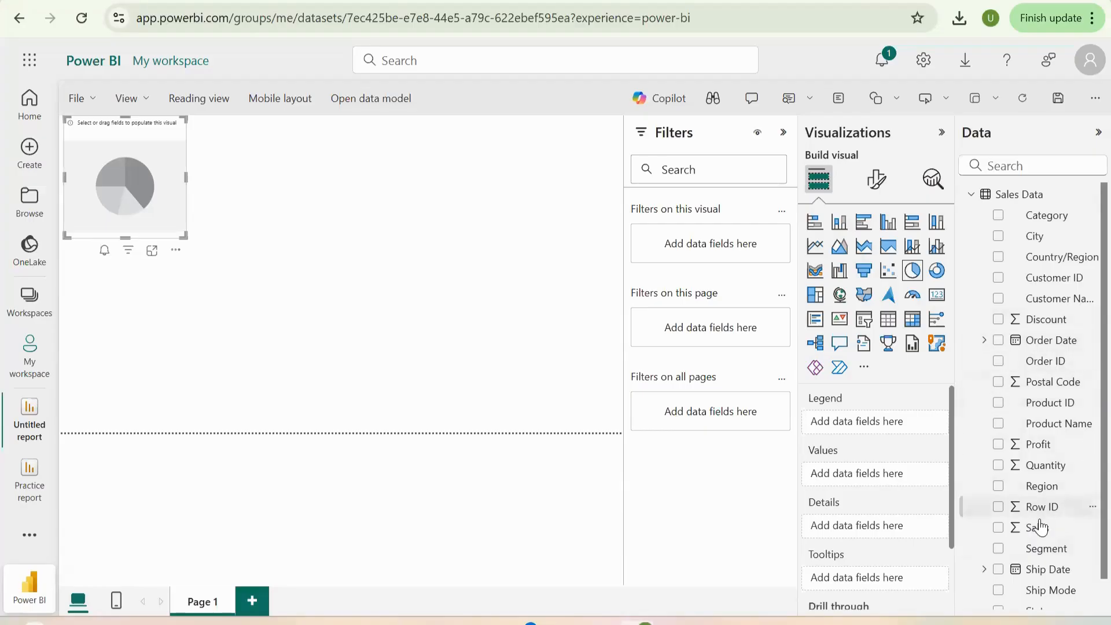
drag(1039, 525, 893, 474)
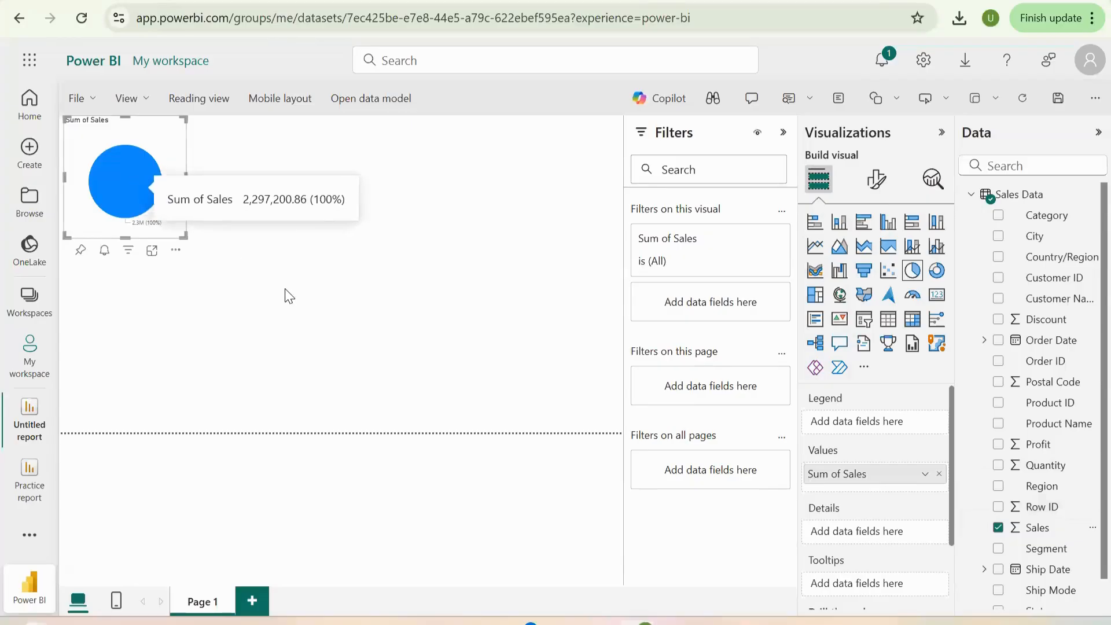
drag(1047, 486, 887, 533)
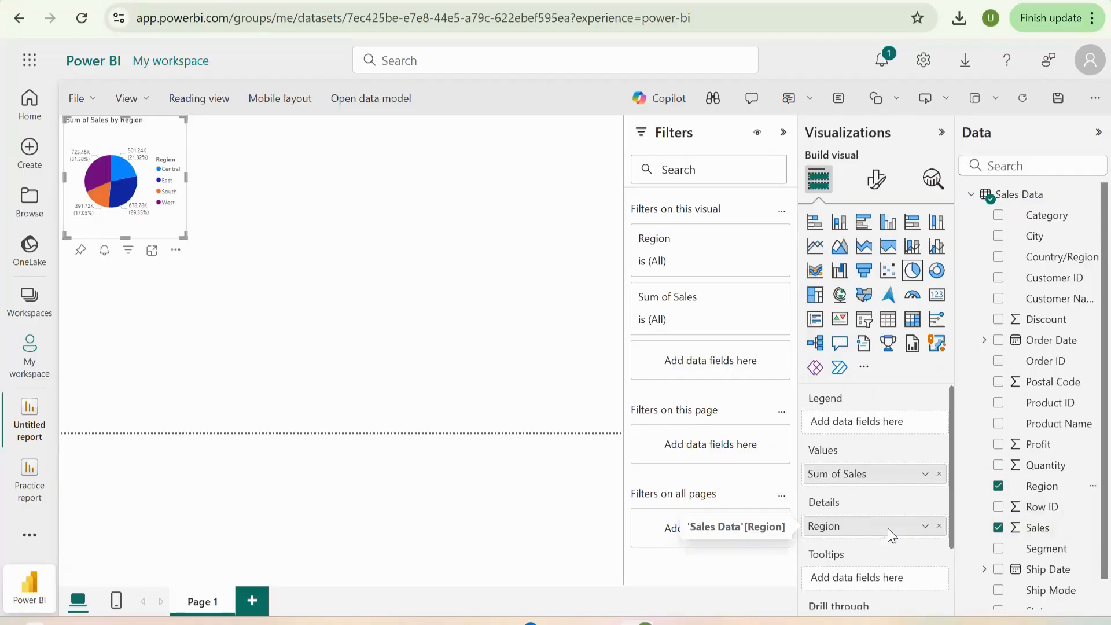
- Enlarge the Sales by Region pie chart and move it to the lower-left corner of the report page
drag(178, 235, 256, 335)
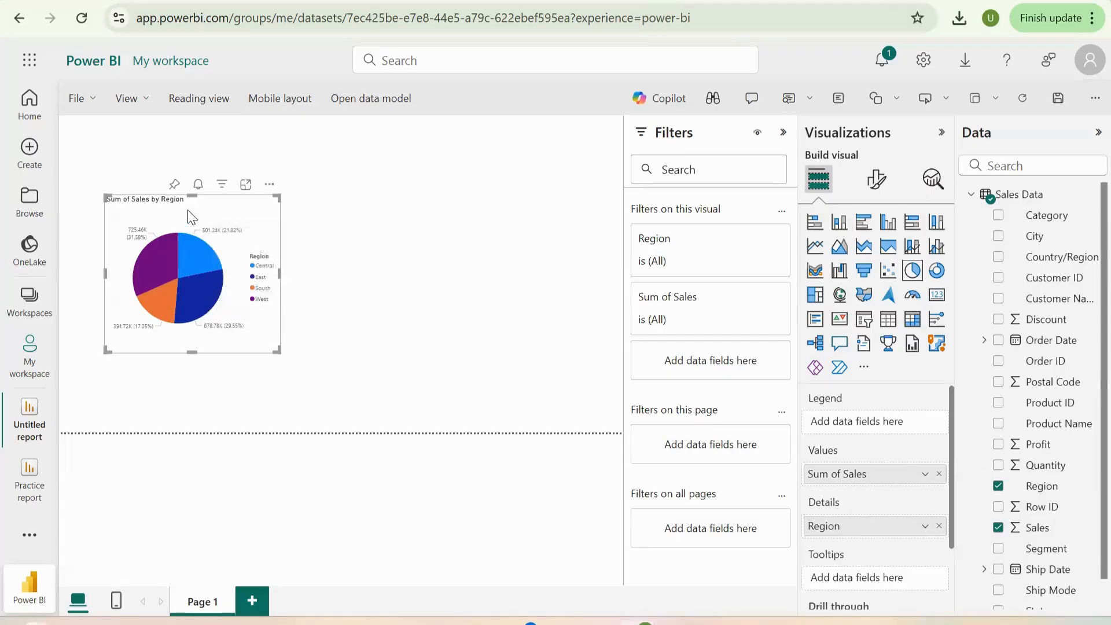
drag(242, 364, 203, 433)
click(312, 357)
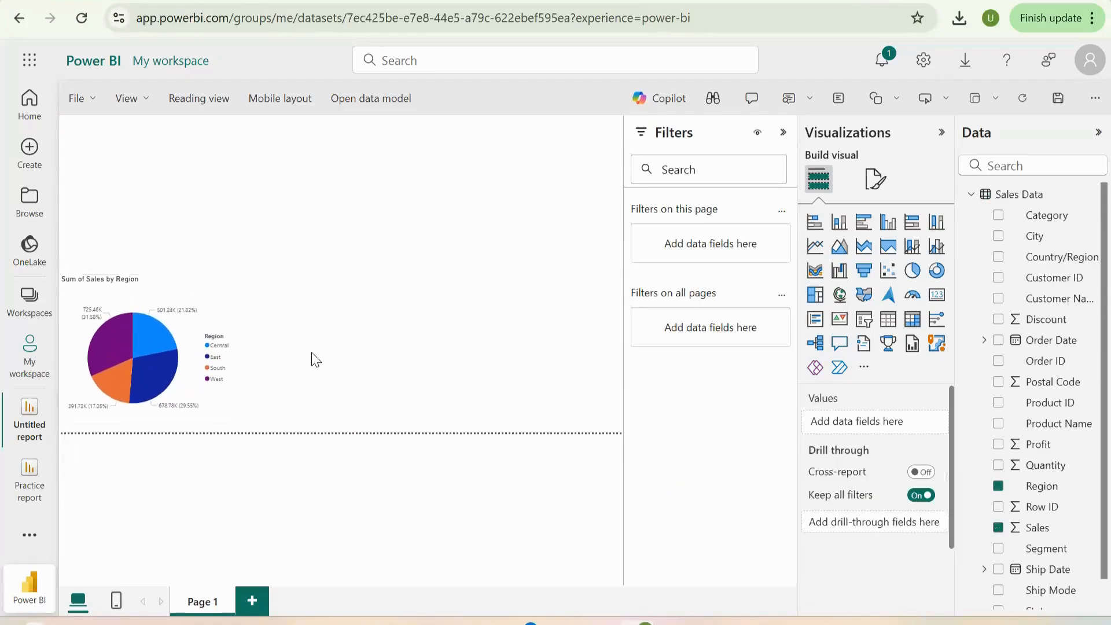
- Try highlighting the East slice of the pie chart and switching the visual to a donut chart
click(177, 364)
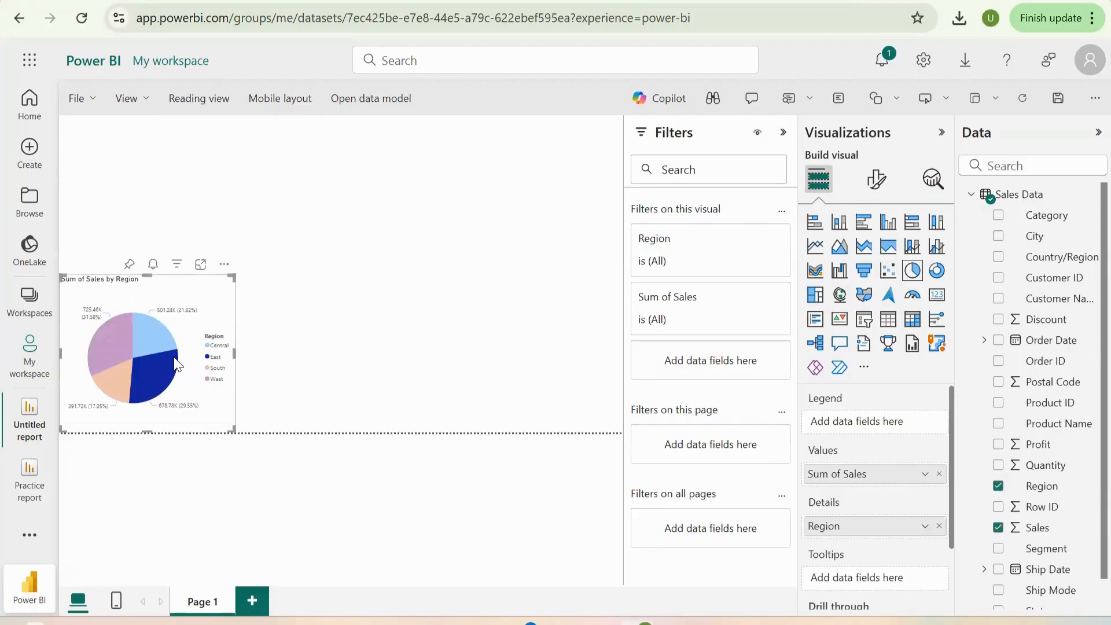
click(176, 364)
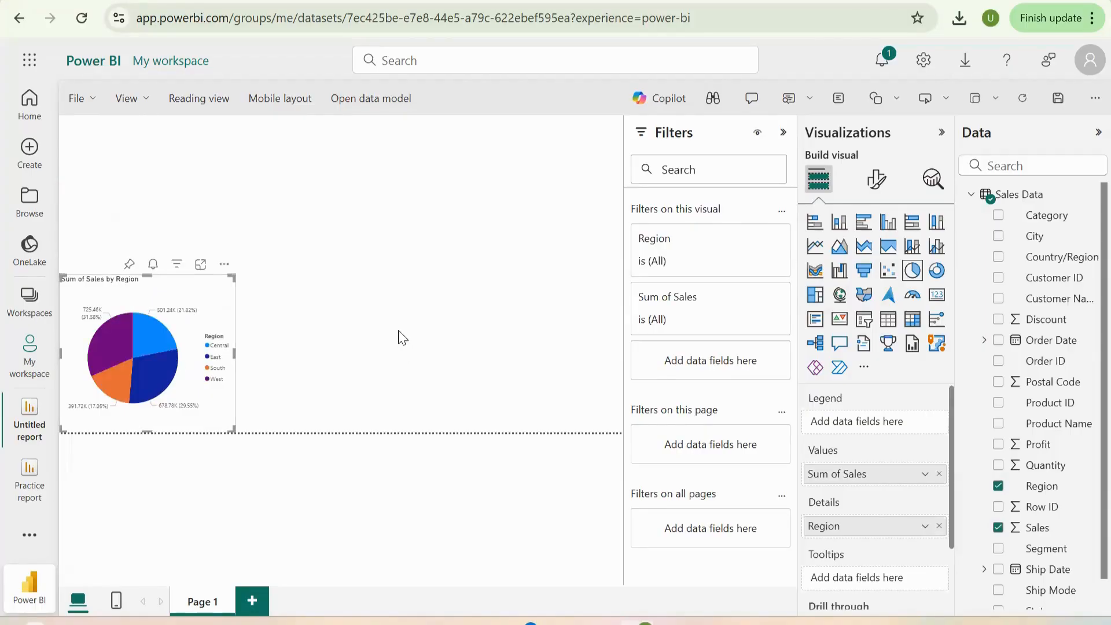
click(937, 272)
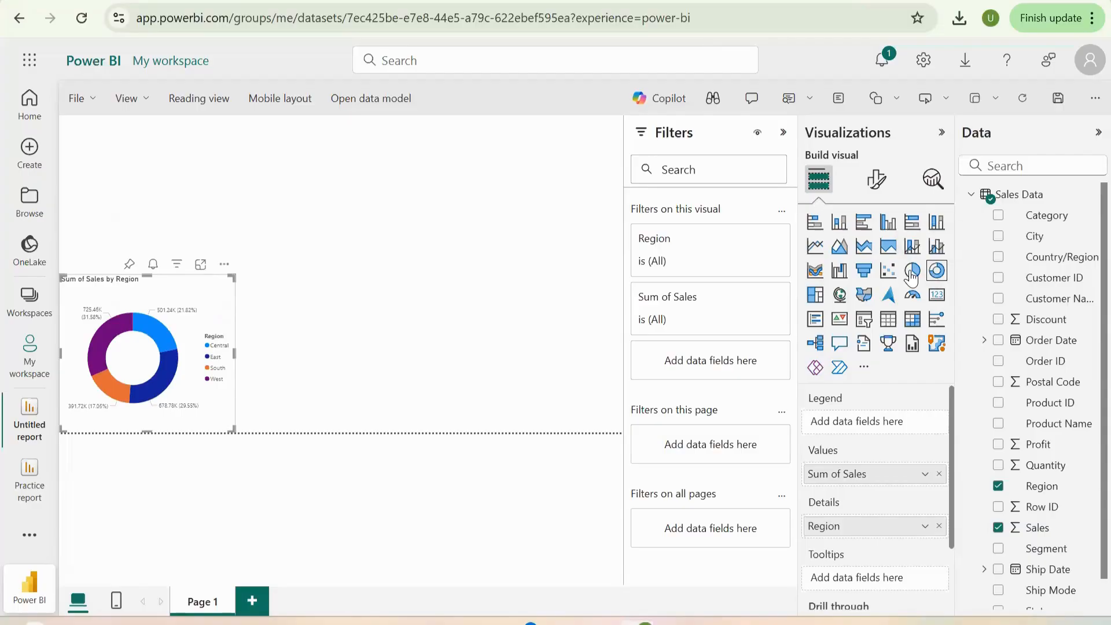
click(912, 270)
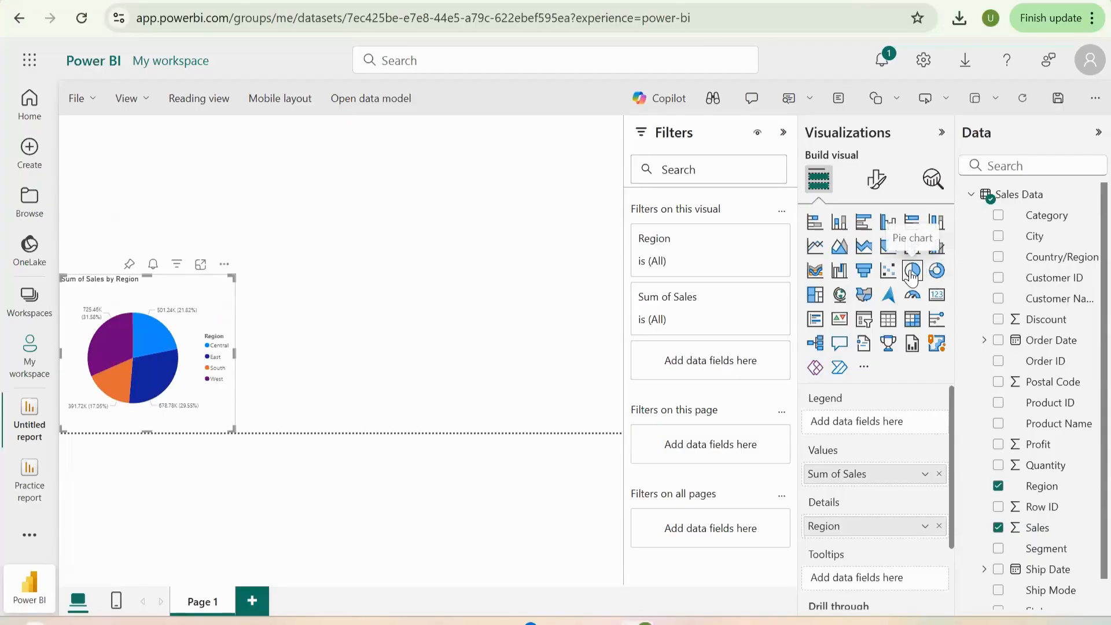
- Add a separate donut chart with Sales as its values and Segment as its details
click(377, 350)
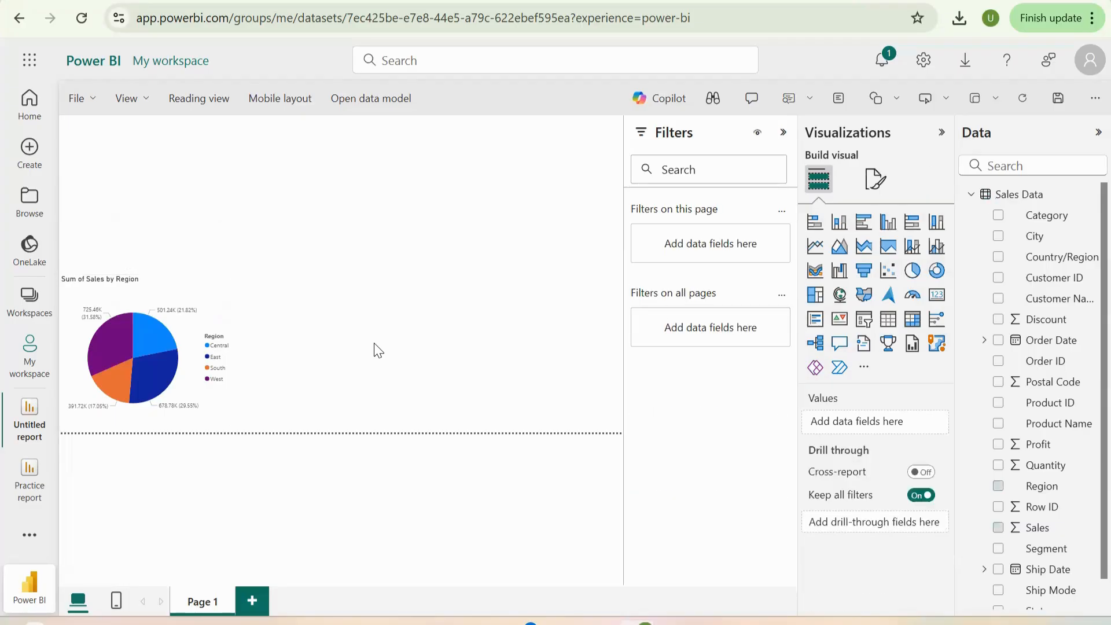
click(935, 270)
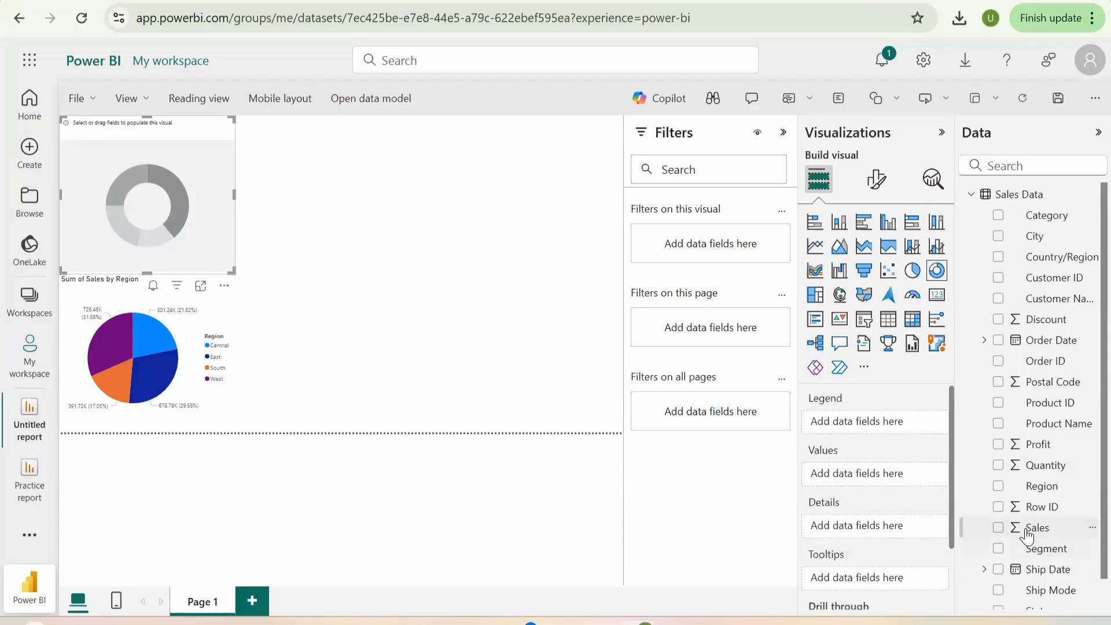
drag(1027, 536, 886, 479)
drag(1001, 532, 838, 479)
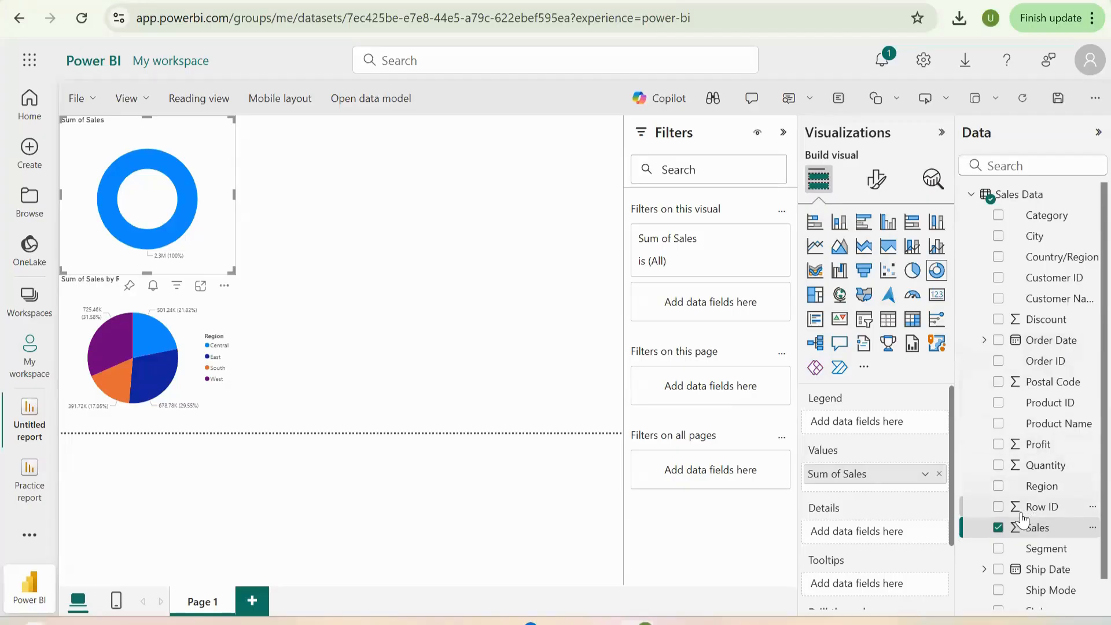
drag(1048, 554, 877, 535)
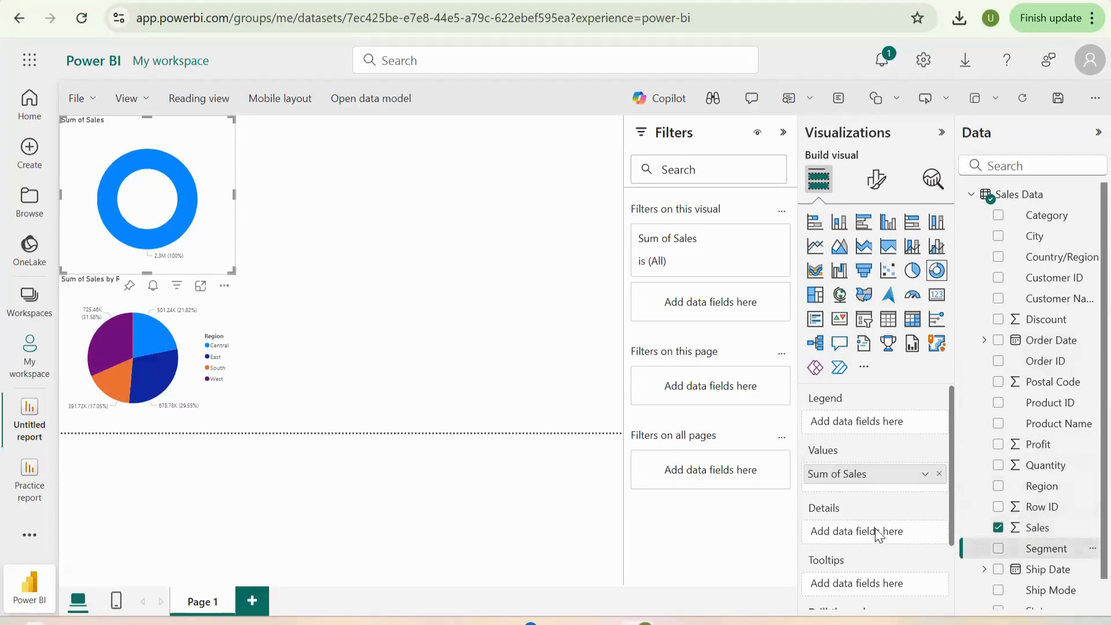
drag(994, 556, 862, 528)
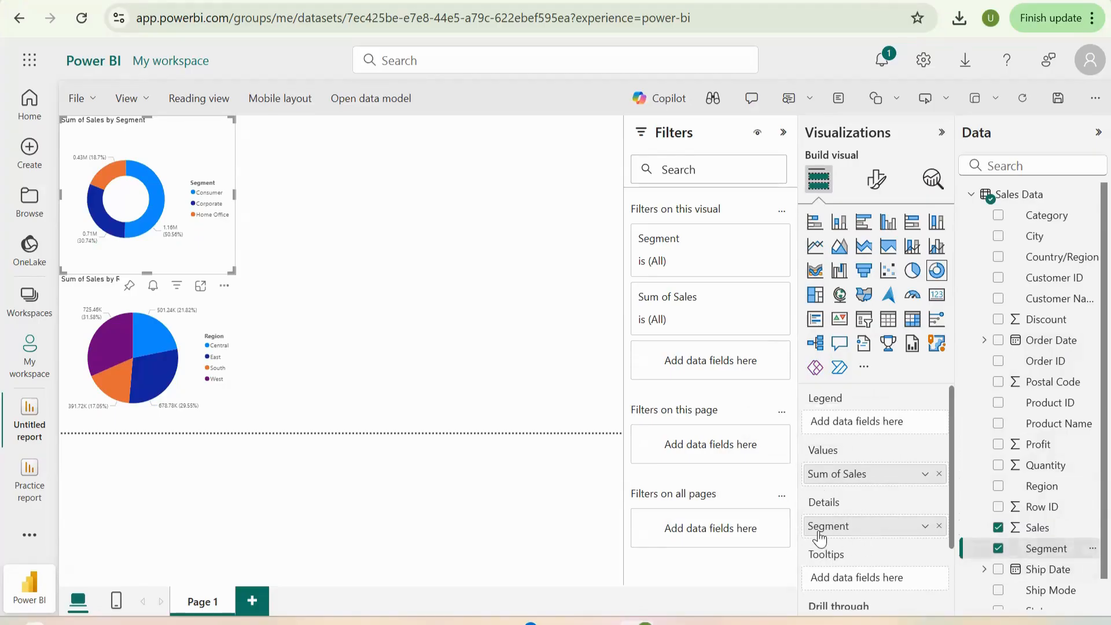
- Widen the Sales by Segment donut chart slightly and place it in the page's upper-left corner, above the pie chart
drag(186, 240, 427, 348)
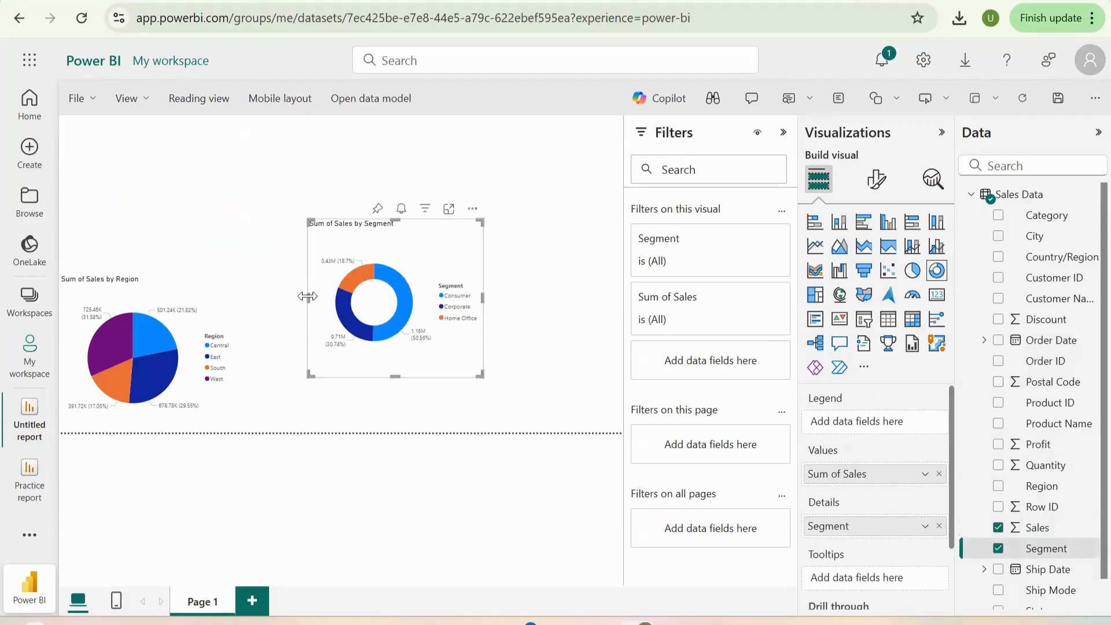
drag(307, 296, 297, 297)
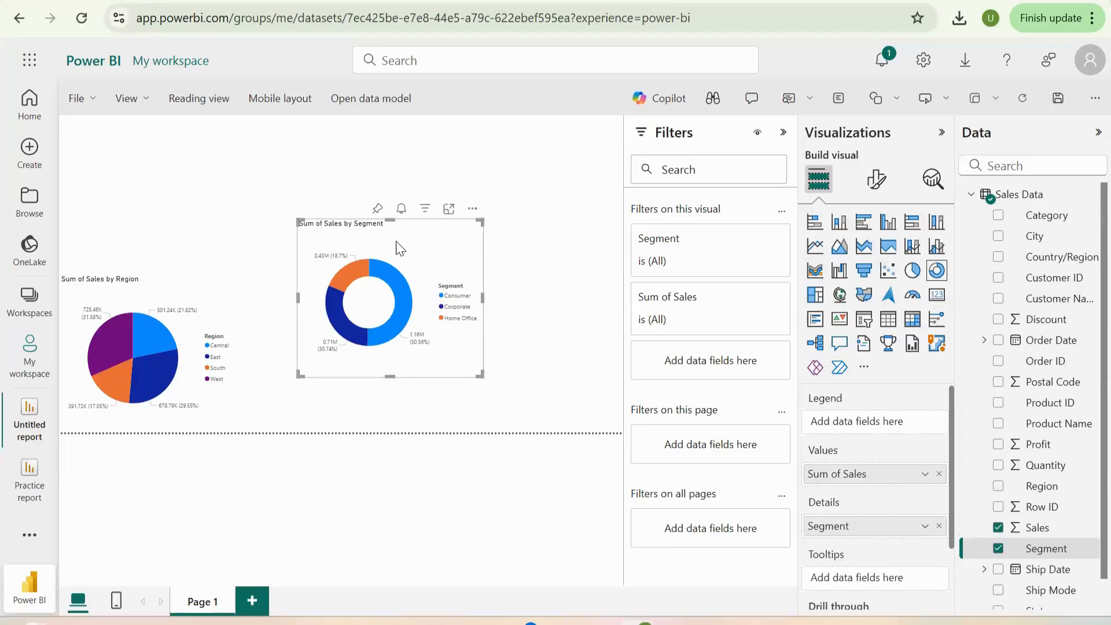
drag(307, 291, 300, 249)
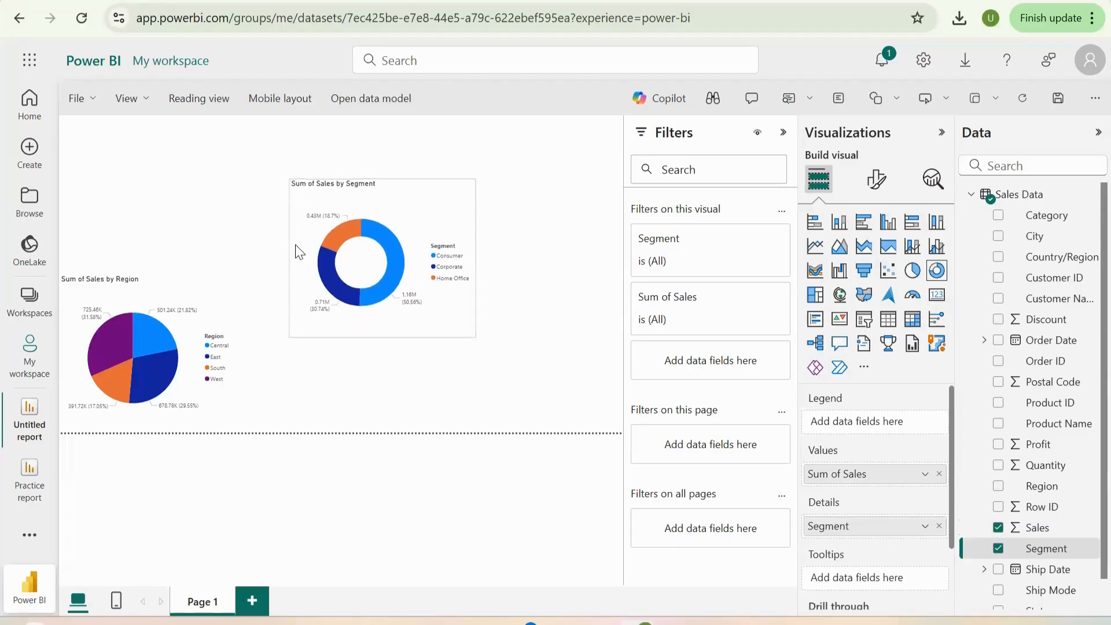
drag(299, 289, 176, 227)
- Examine how selecting the Corporate segment and the Central and West regions cross-highlights the two charts, and clear the selection
click(94, 205)
click(220, 237)
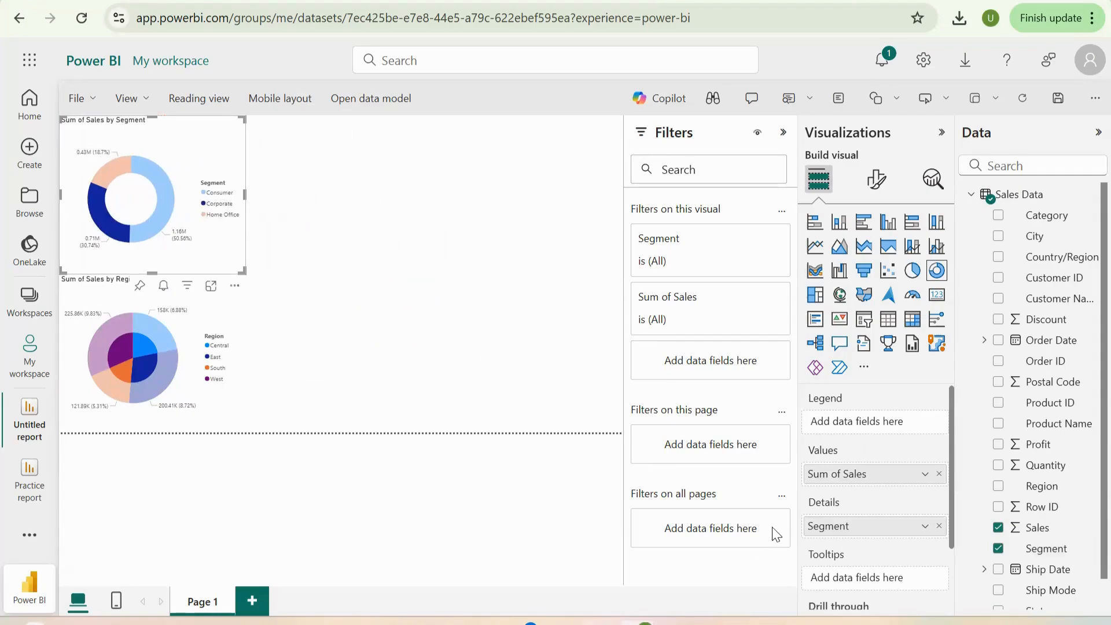
click(289, 326)
click(165, 337)
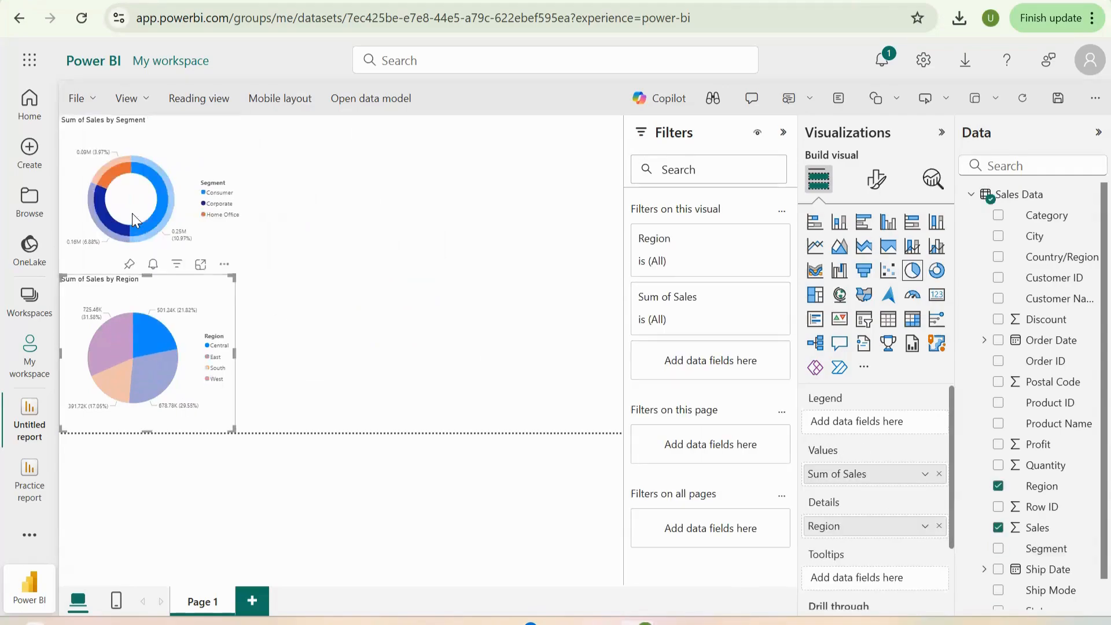
click(152, 224)
click(99, 334)
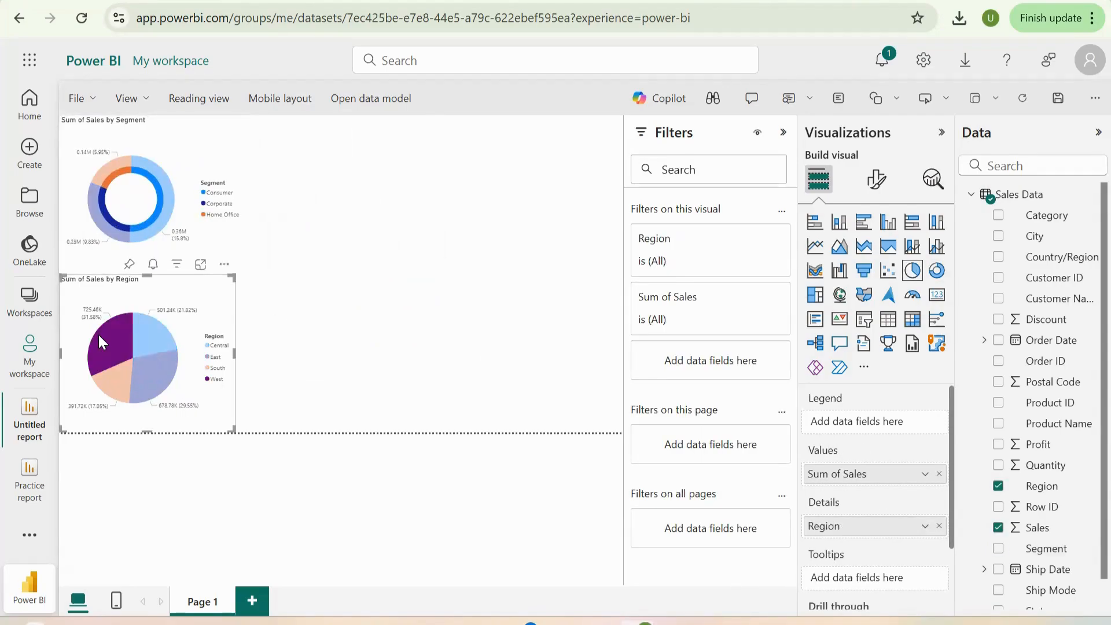
click(98, 332)
click(358, 393)
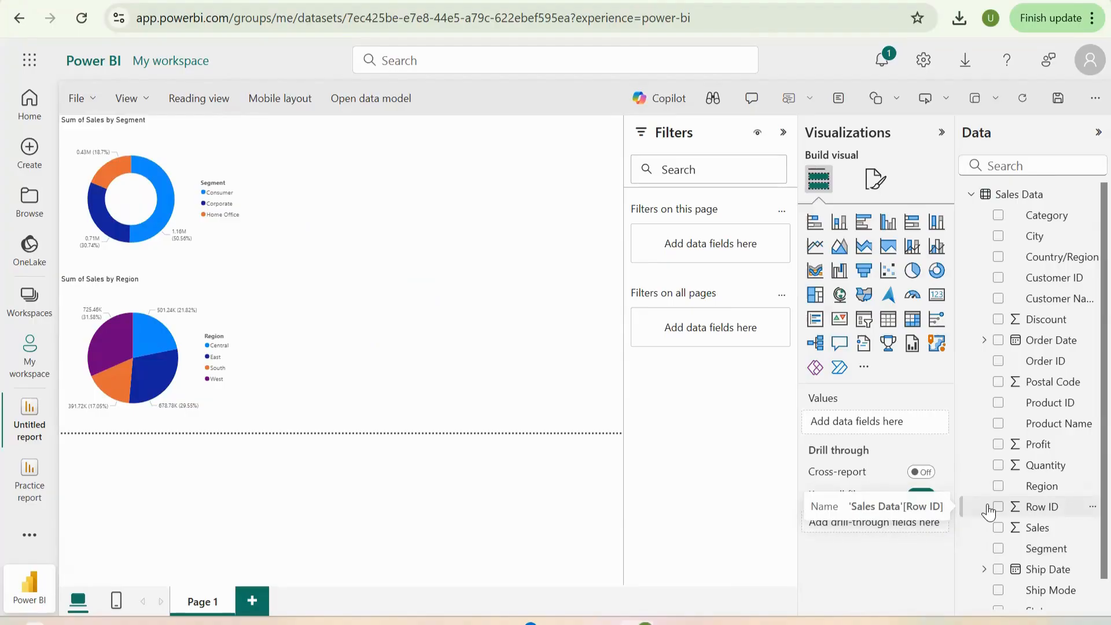
click(339, 1)
click(500, 1)
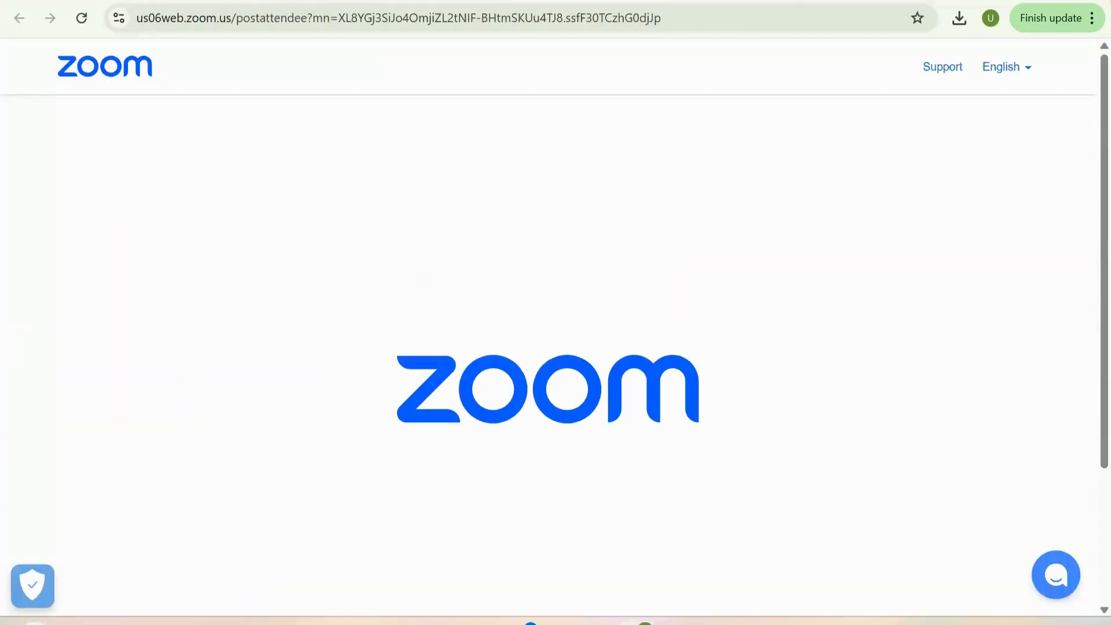
click(772, 1)
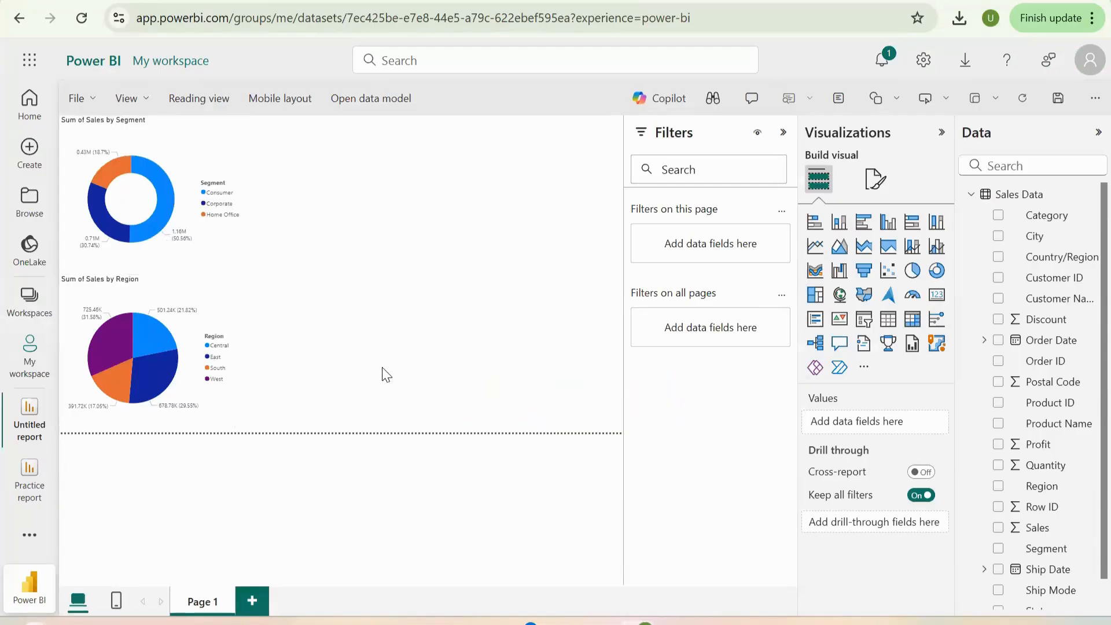
- Insert a Q&A visual on the empty part of the report page and ask it for "Sum of Sales by Sub-Category"
double_click(350, 303)
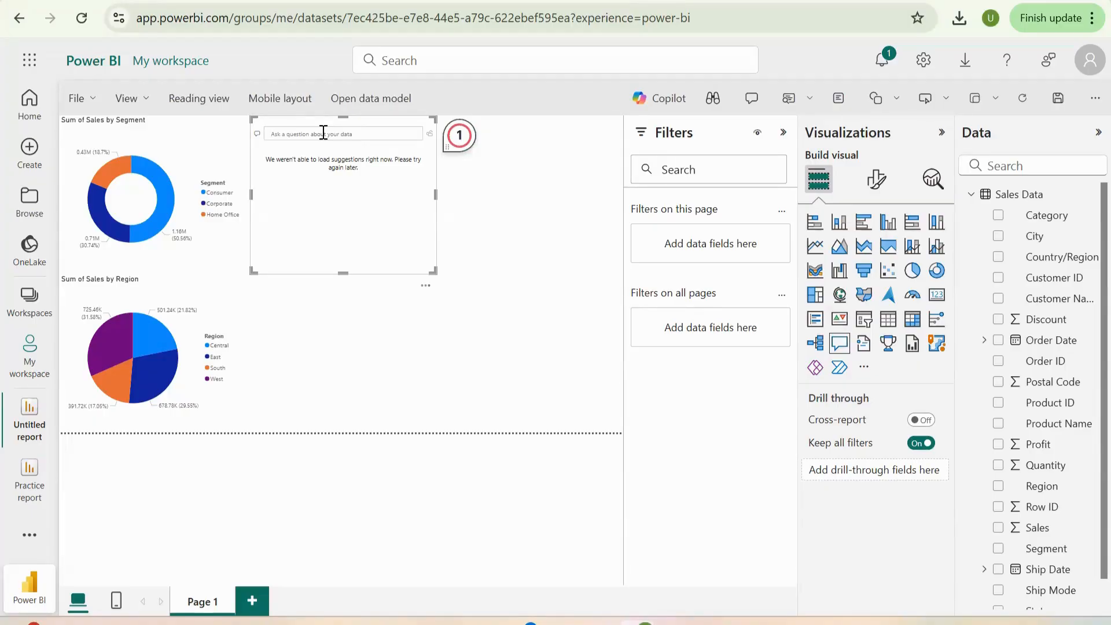
key(Caps_Lock)
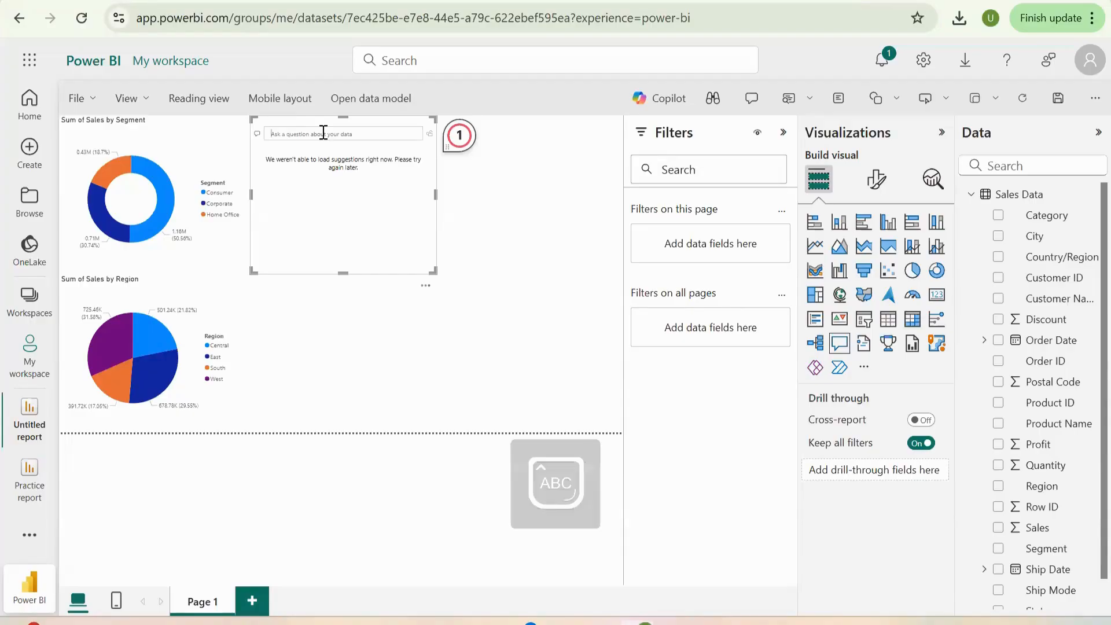
text(s)
key(Caps_Lock)
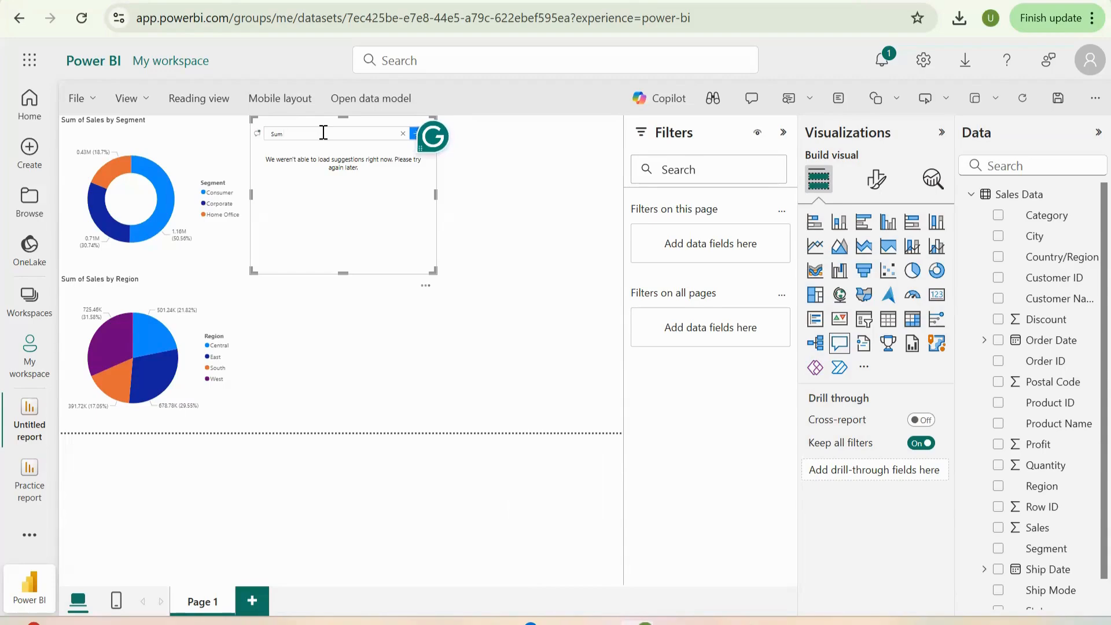
text(um o)
key(Caps_Lock)
text(f)
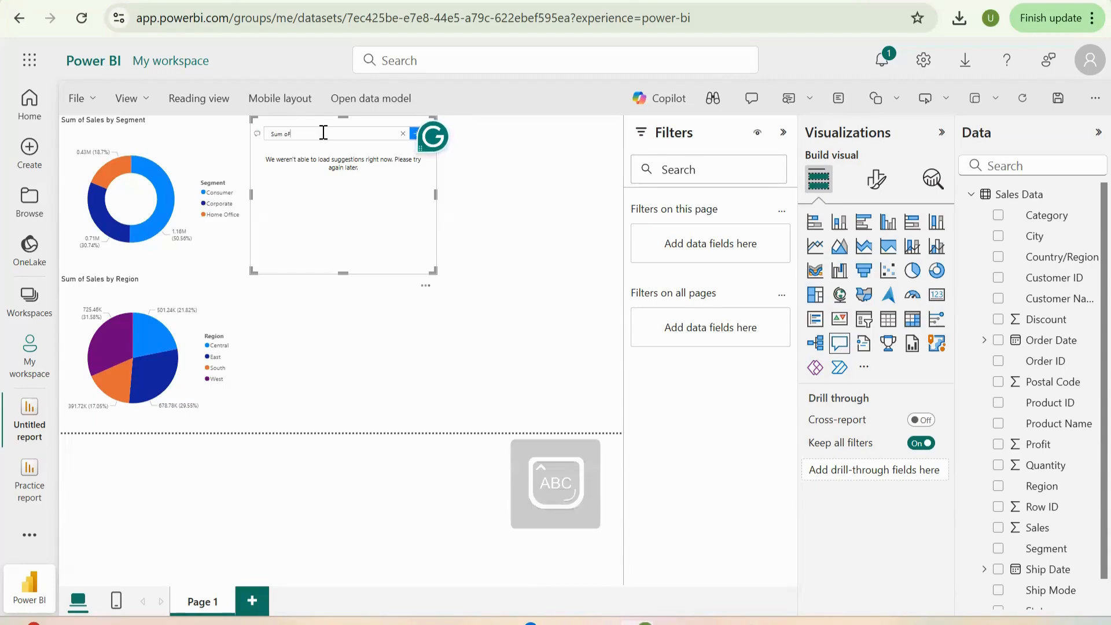
key(Caps_Lock)
text(f)
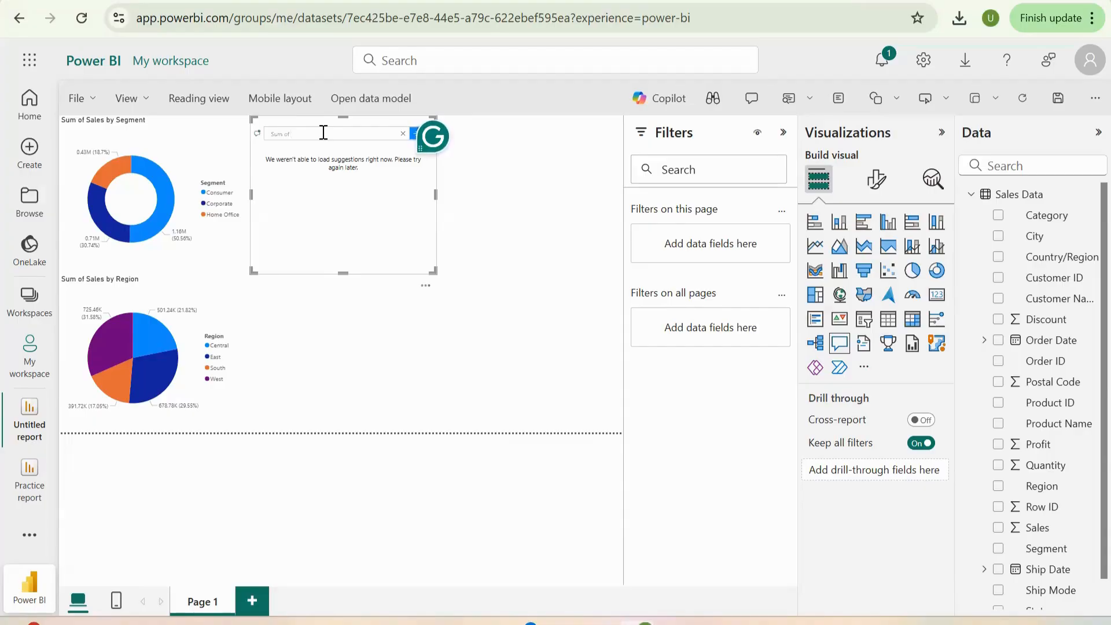
key(Caps_Lock)
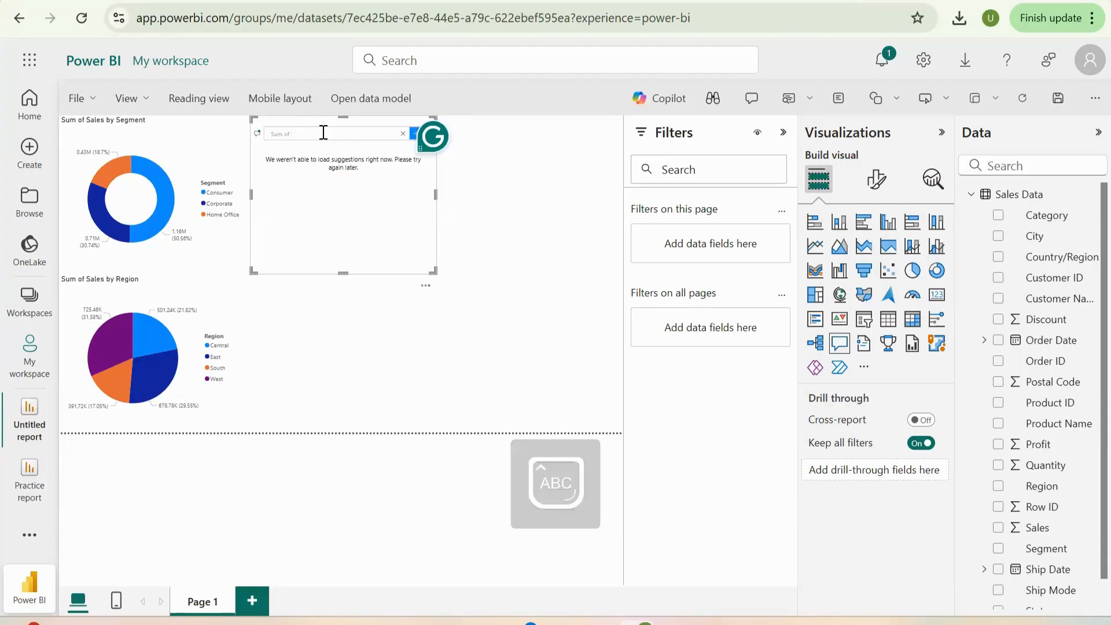
text(S)
key(Caps_Lock)
key(Caps_Lock)
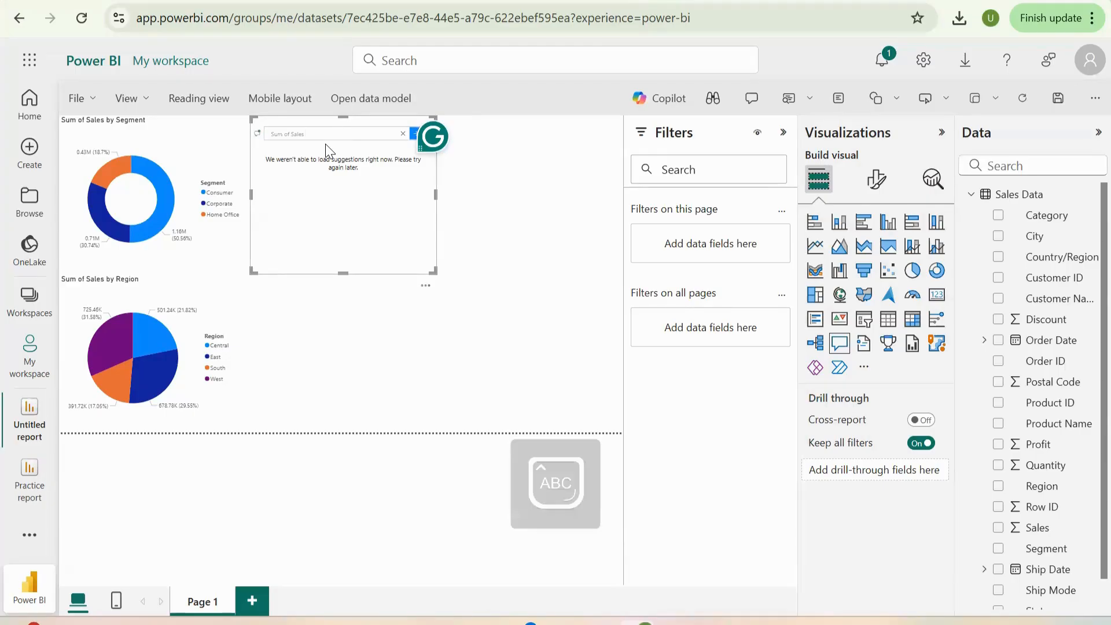
text(ales)
key(Caps_Lock)
text(by)
key(Caps_Lock)
text(S)
key(Caps_Lock)
text(ub)
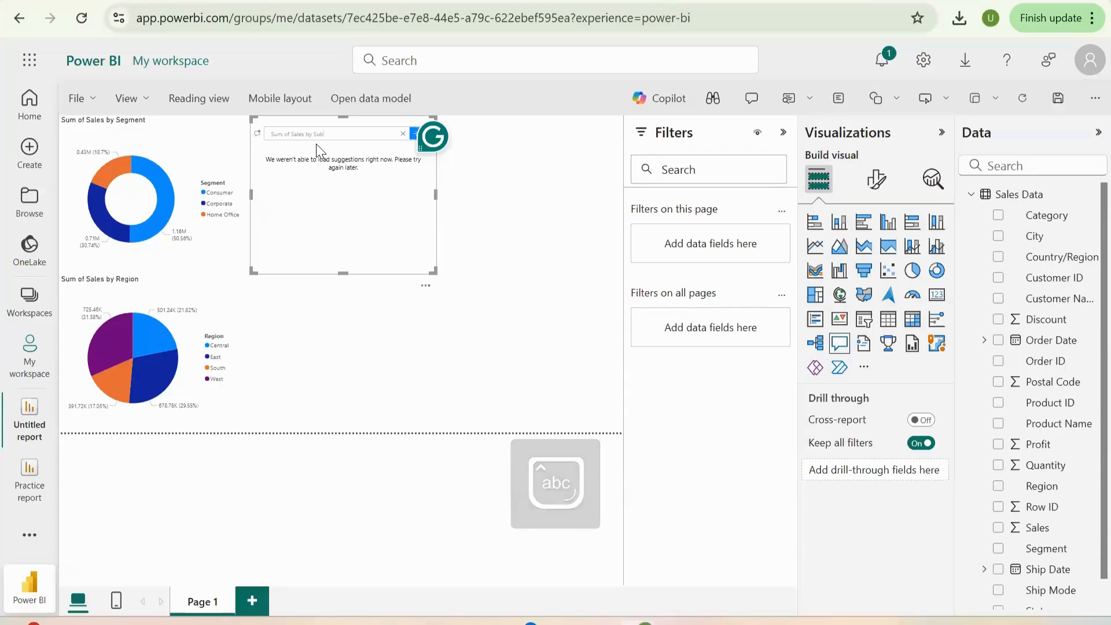
text(-)
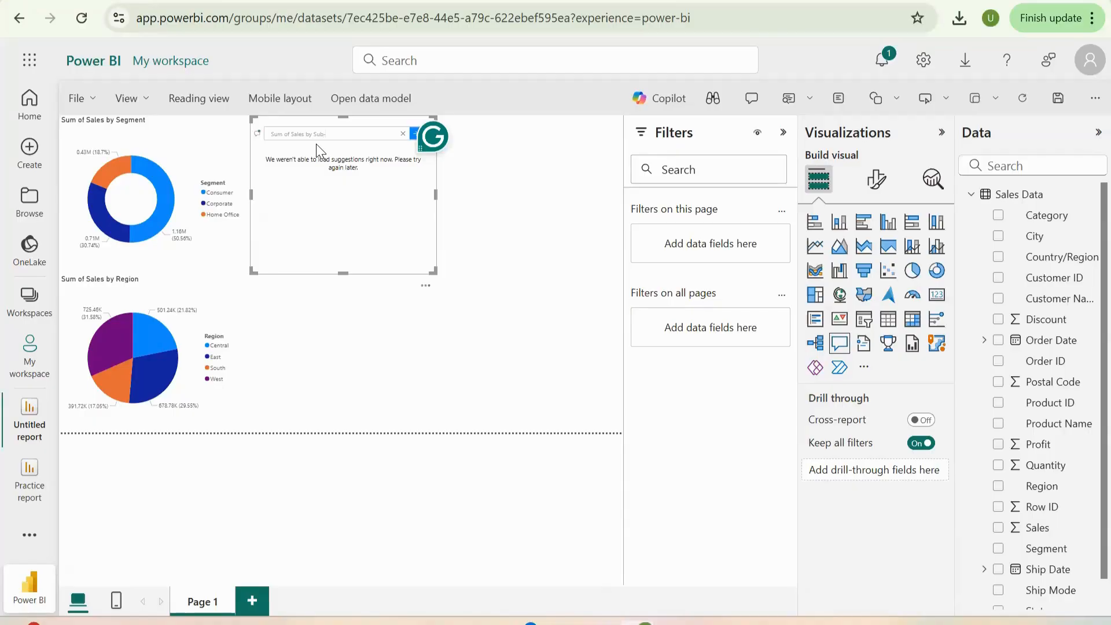
key(Caps_Lock)
text(C)
key(Caps_Lock)
text(ate)
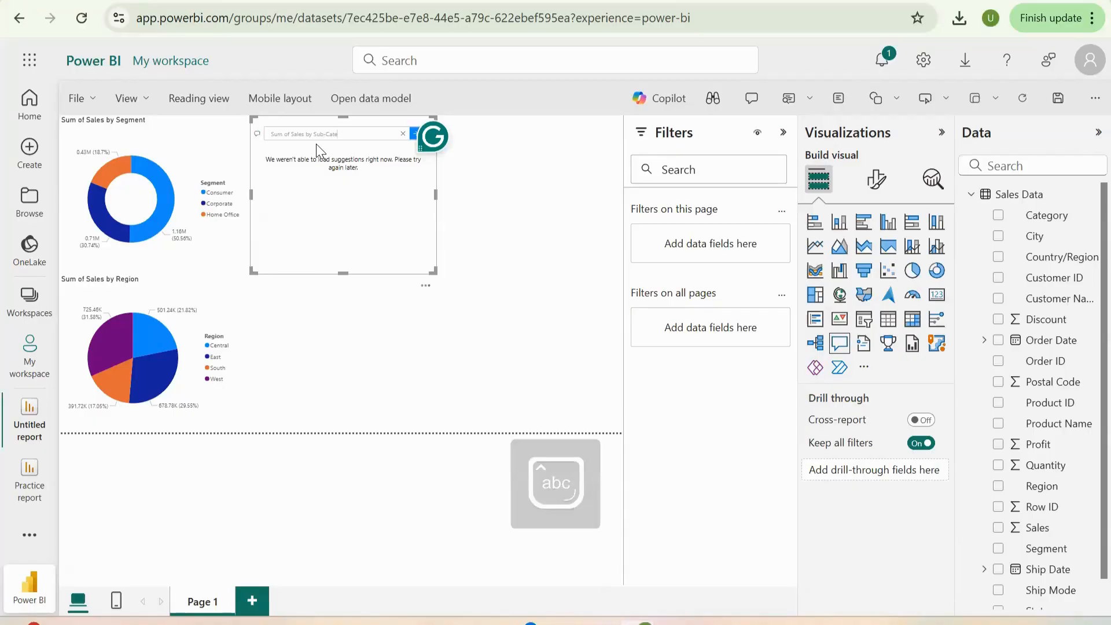
text(gory)
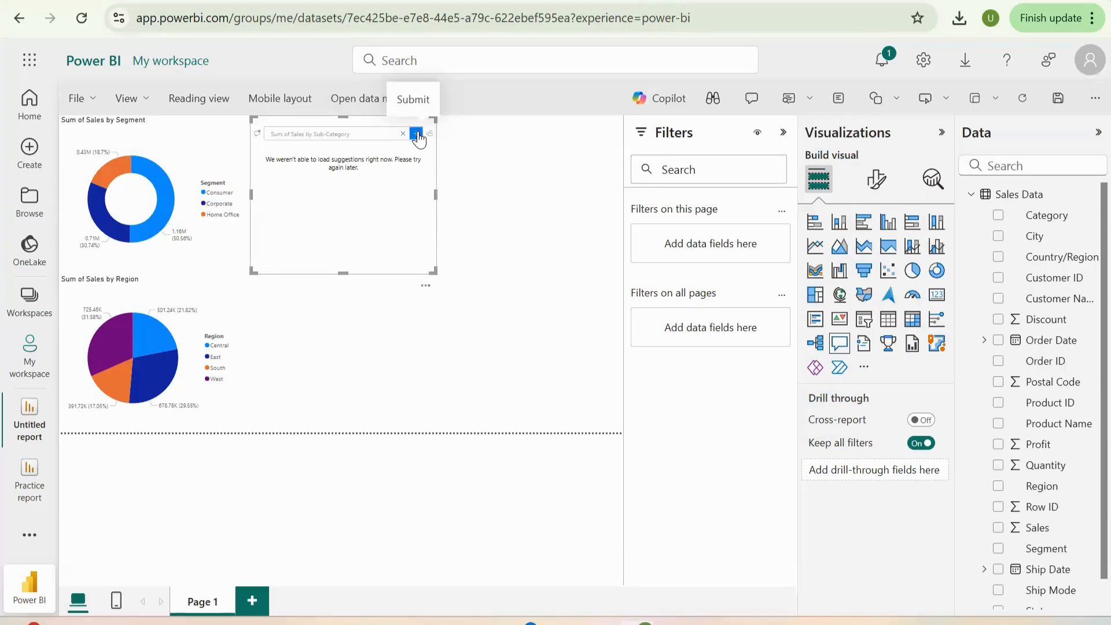
click(418, 135)
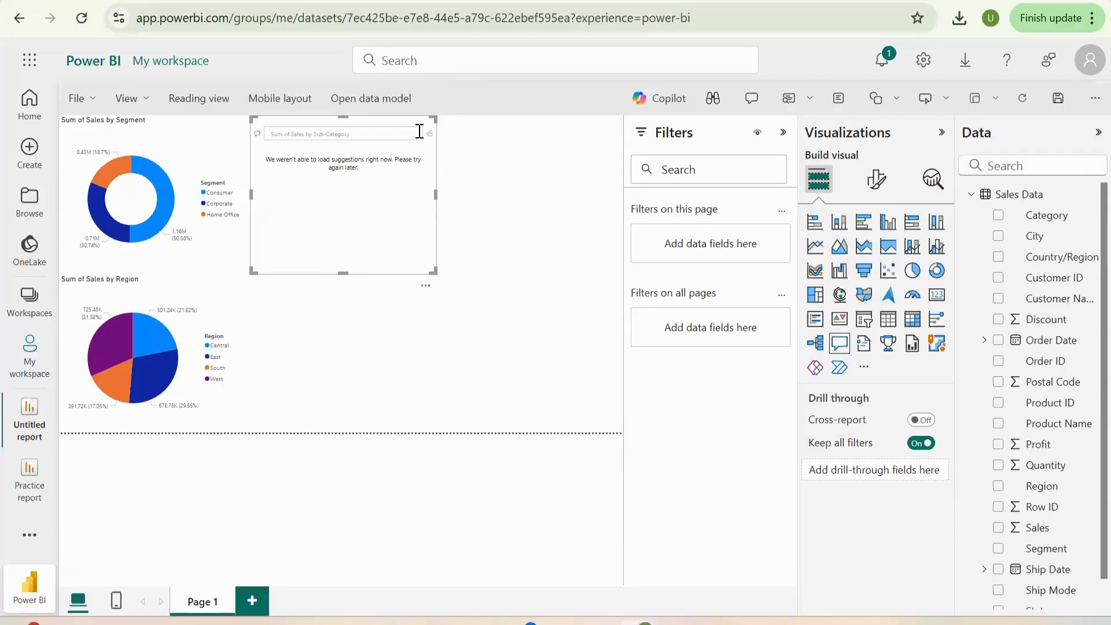
click(419, 132)
click(417, 134)
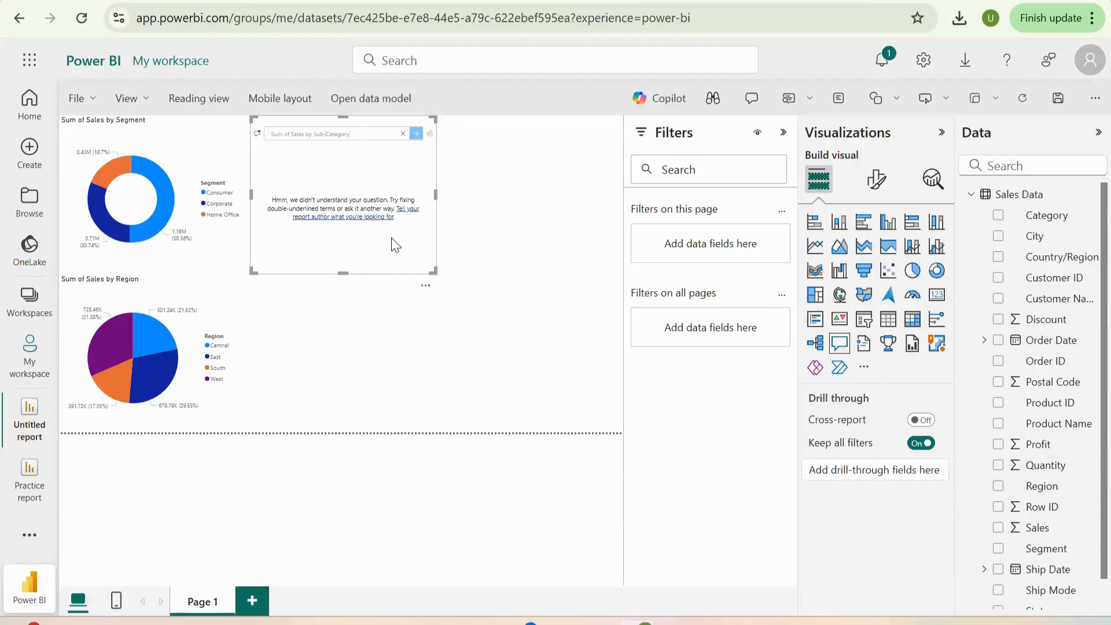
- Erase the ending of the Q&A question and re-enter it as "Sum of Sales by Sub-Category"
key(BackSpace)
click(418, 133)
key(BackSpace)
key(BackSpace)
key(BackSpace)
key(BackSpace)
key(BackSpace)
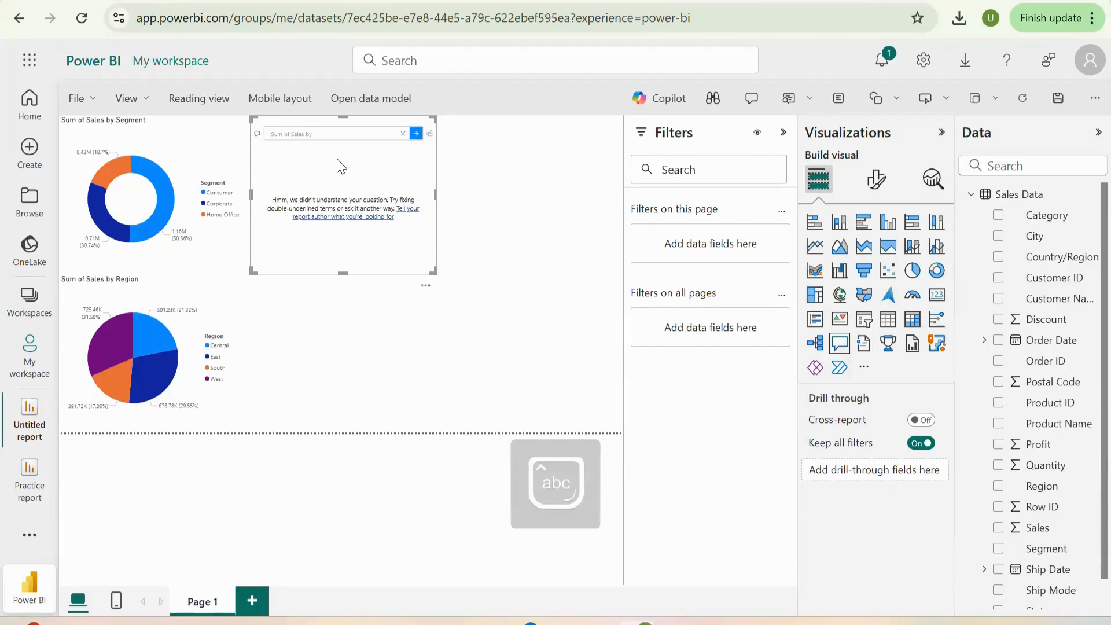
text(Sub-)
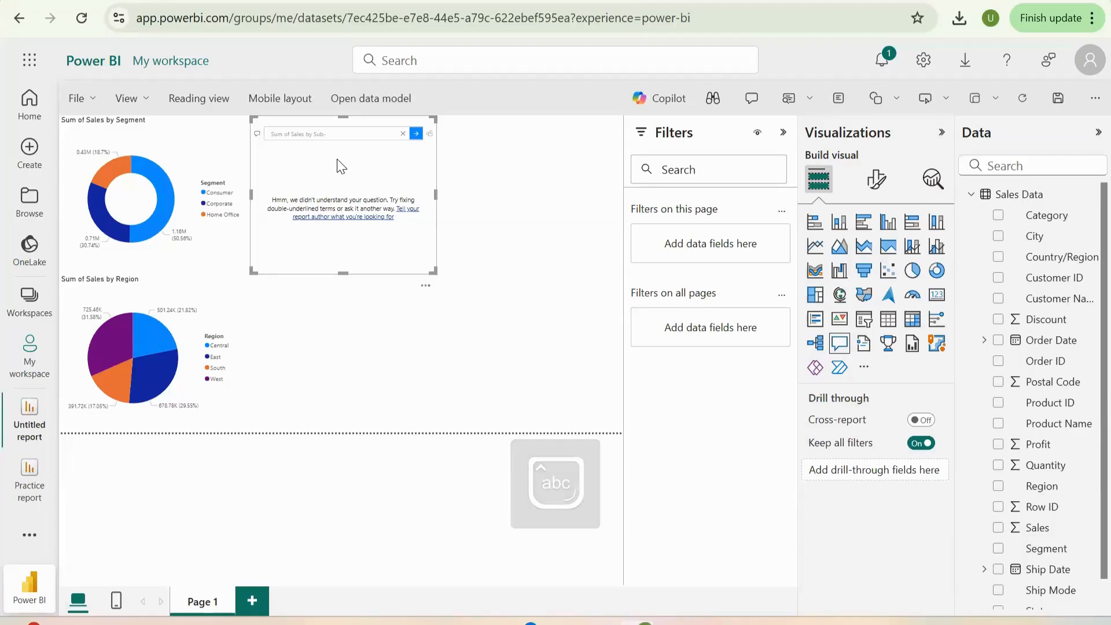
text(Ca)
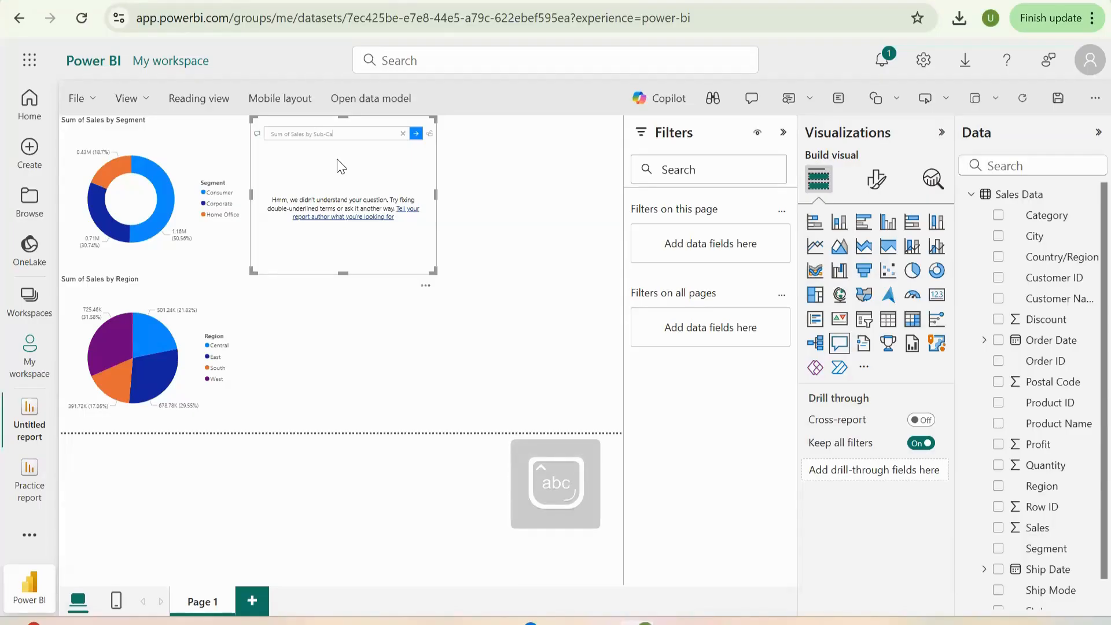
text(tegory)
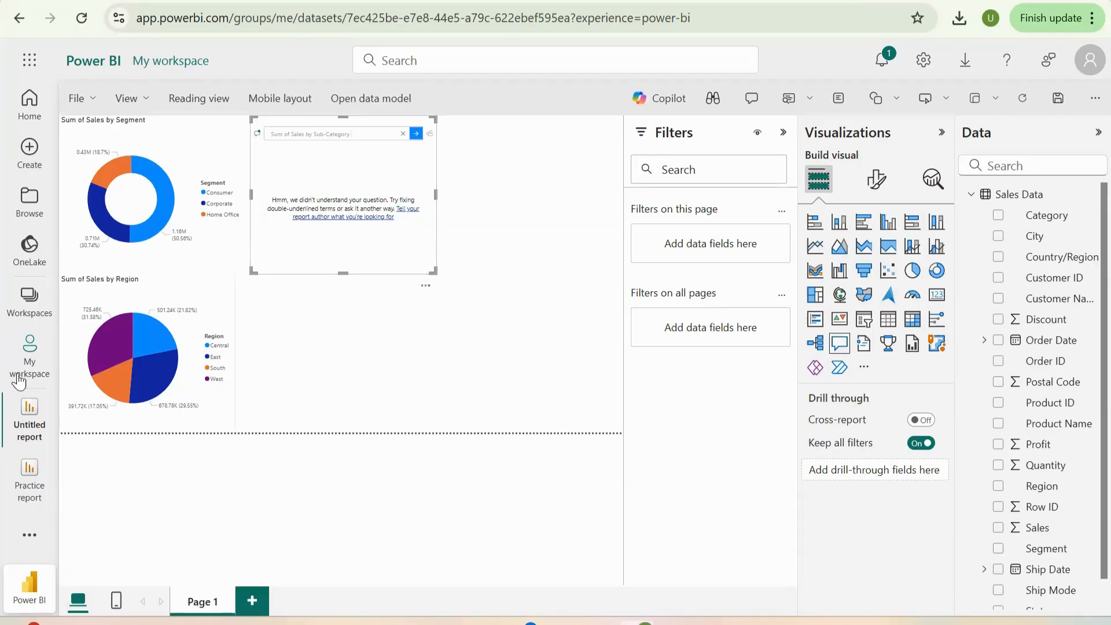
click(18, 494)
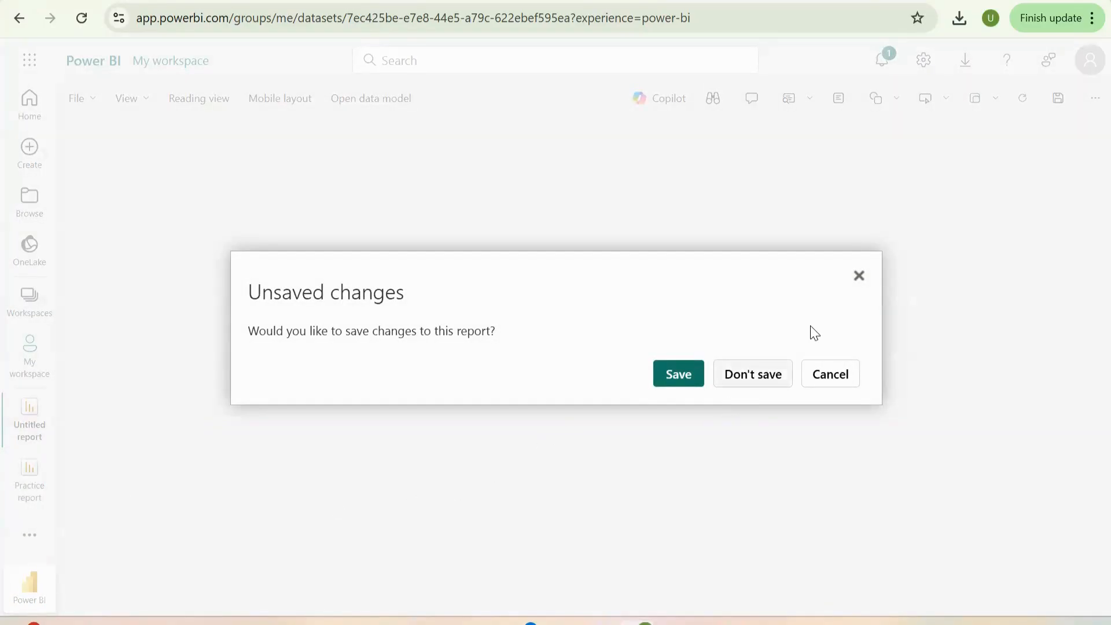
click(665, 375)
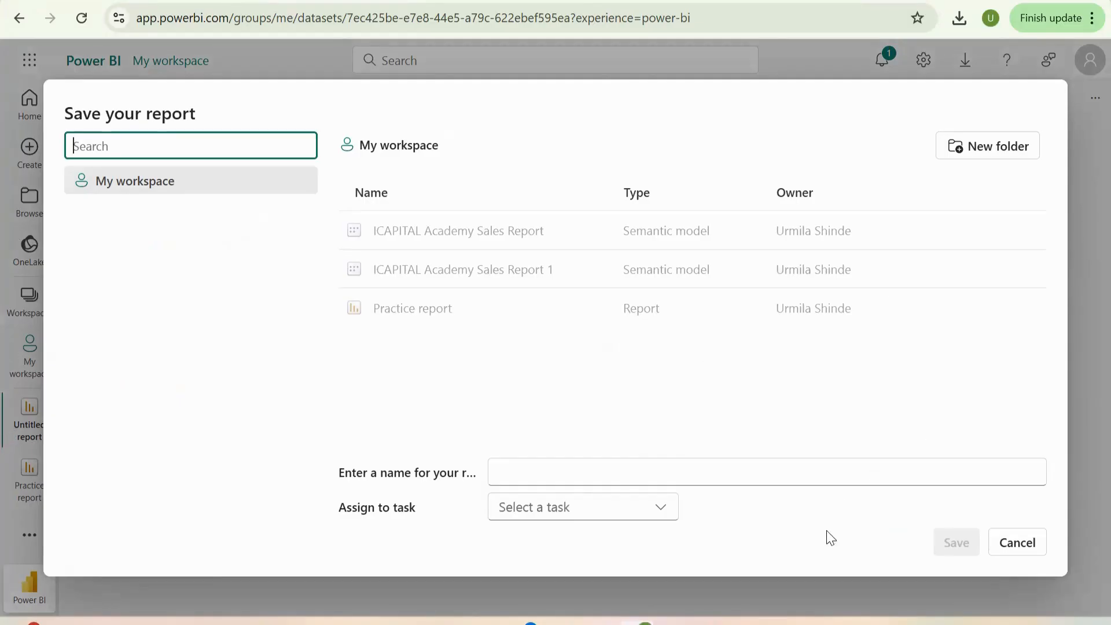
click(1015, 548)
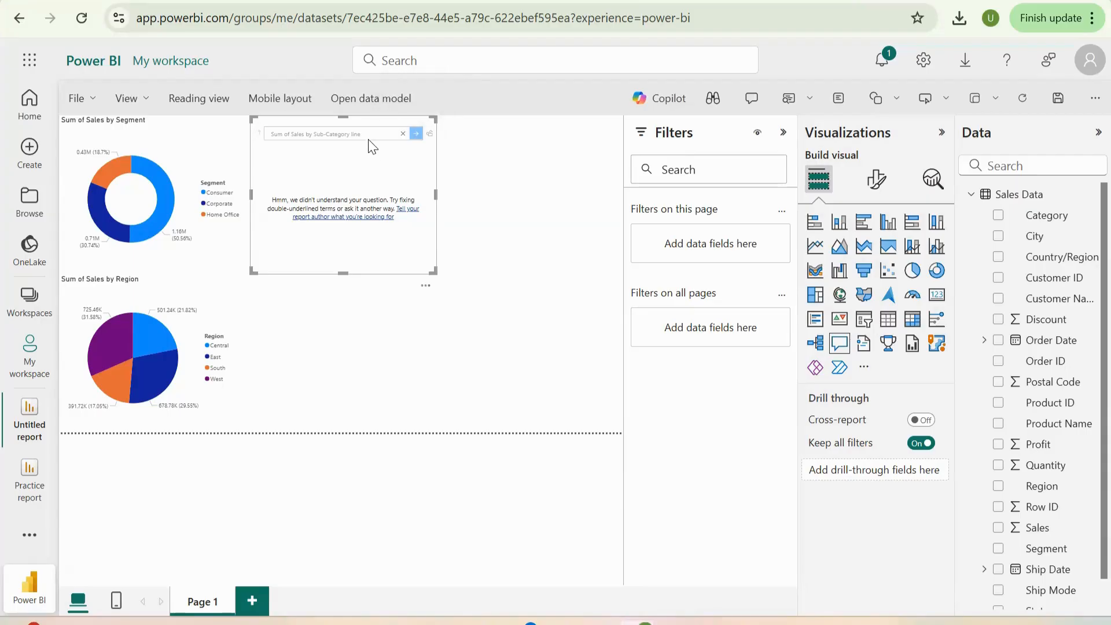
- Delete the Q&A visual from the report page
text(chart)
right_click(370, 161)
click(369, 161)
key(Delete)
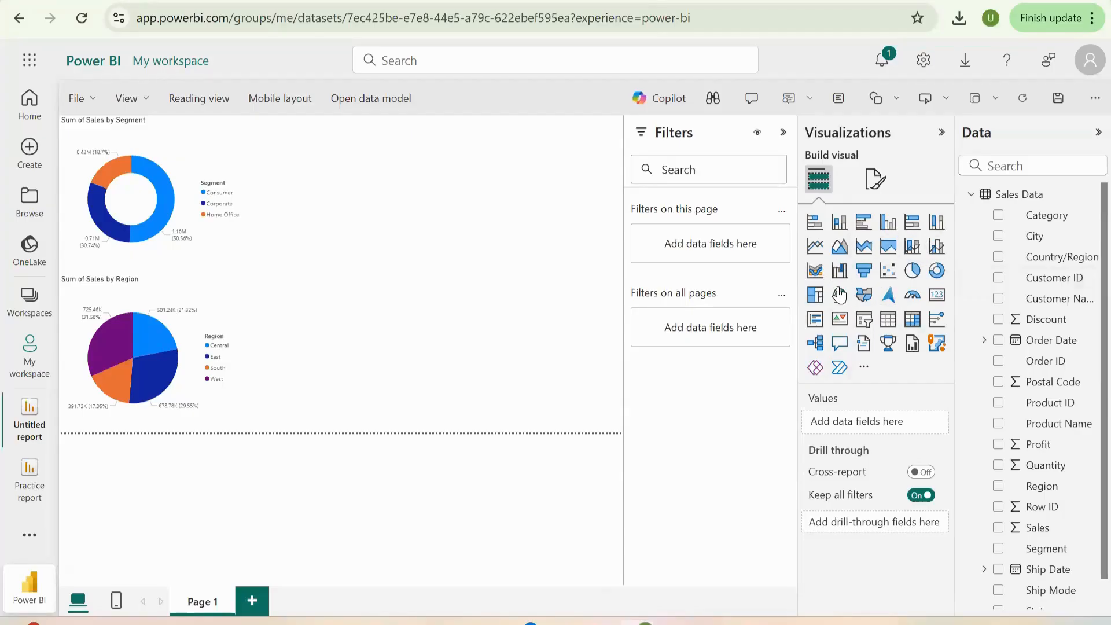
- Add a line chart with Sales on the Y-axis and Sub-Category on the X-axis
click(816, 246)
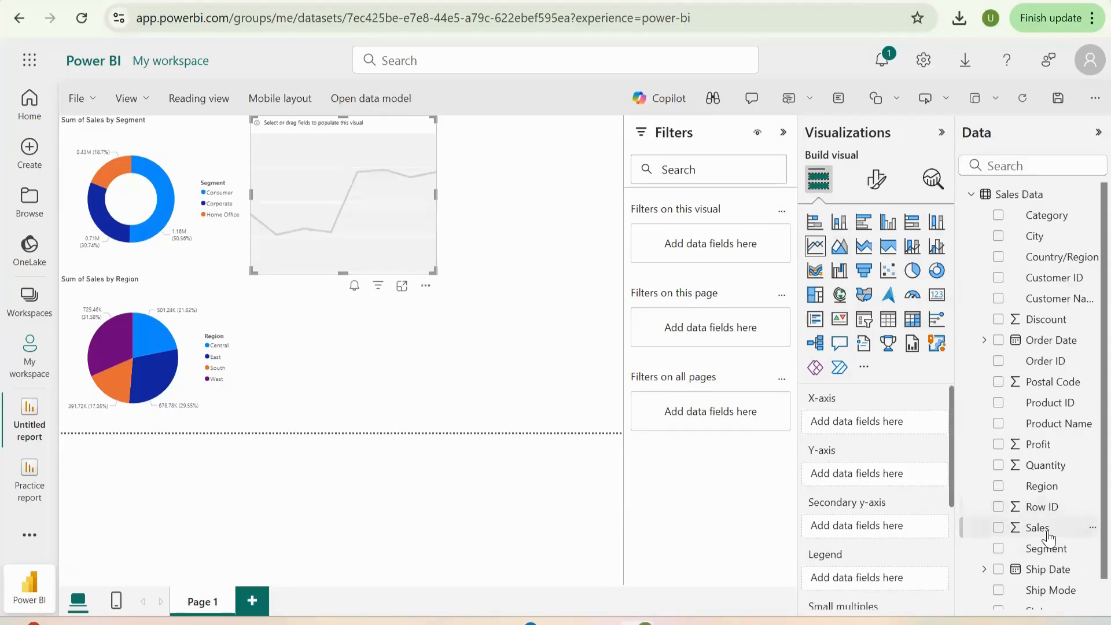
drag(1049, 537, 888, 482)
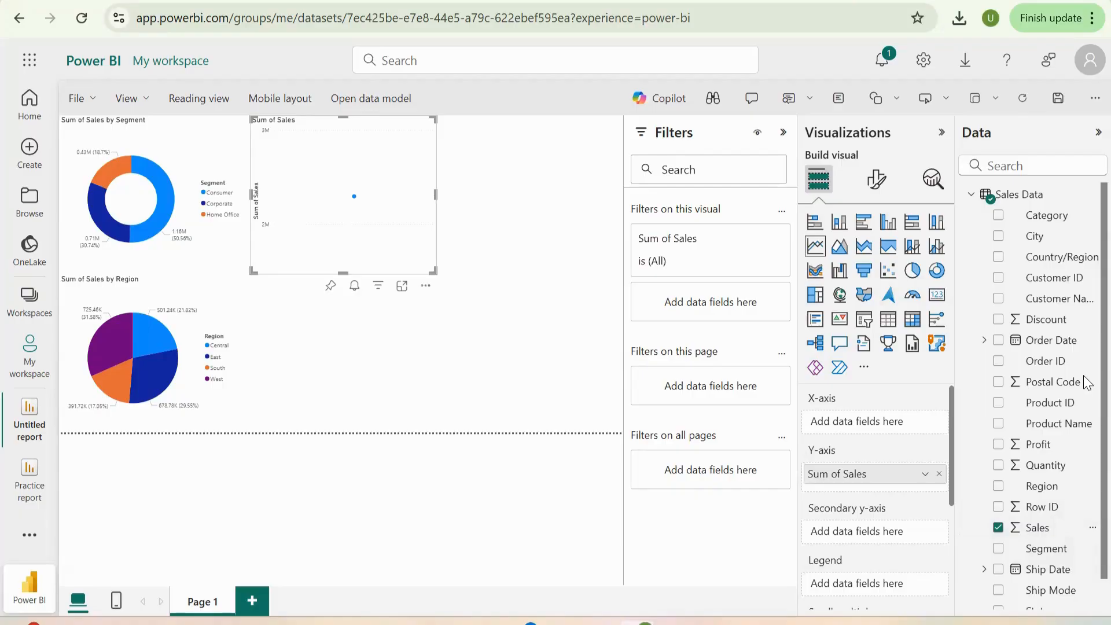
scroll(1084, 463, down, 1)
drag(1036, 604, 874, 427)
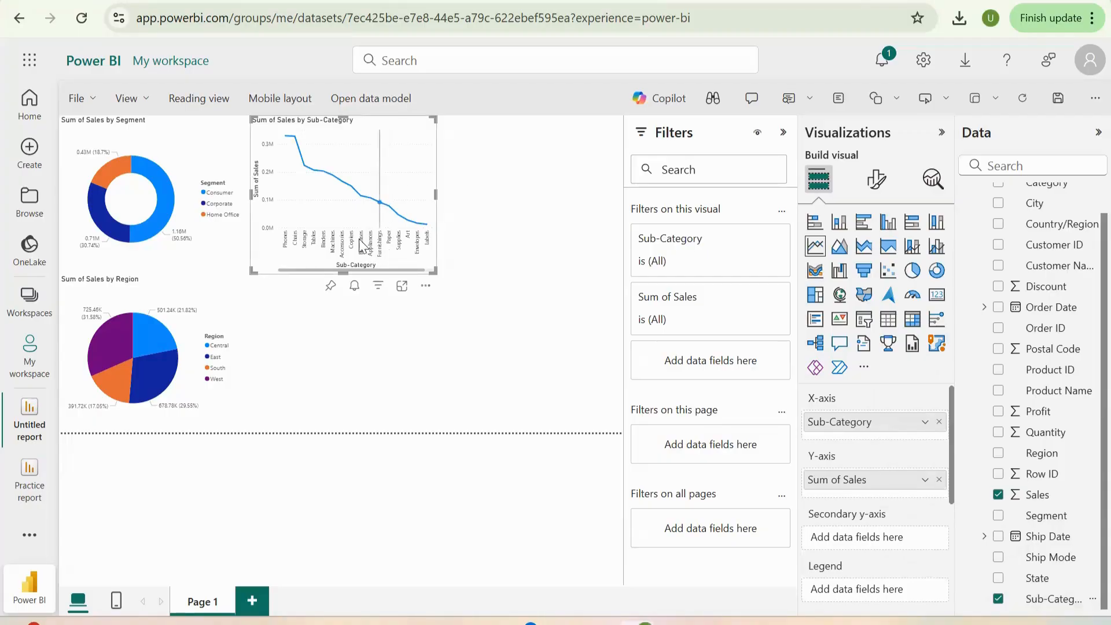
- Widen the Sales by Sub-Category line chart and move it to the lower-right corner of the report page
drag(436, 195, 477, 204)
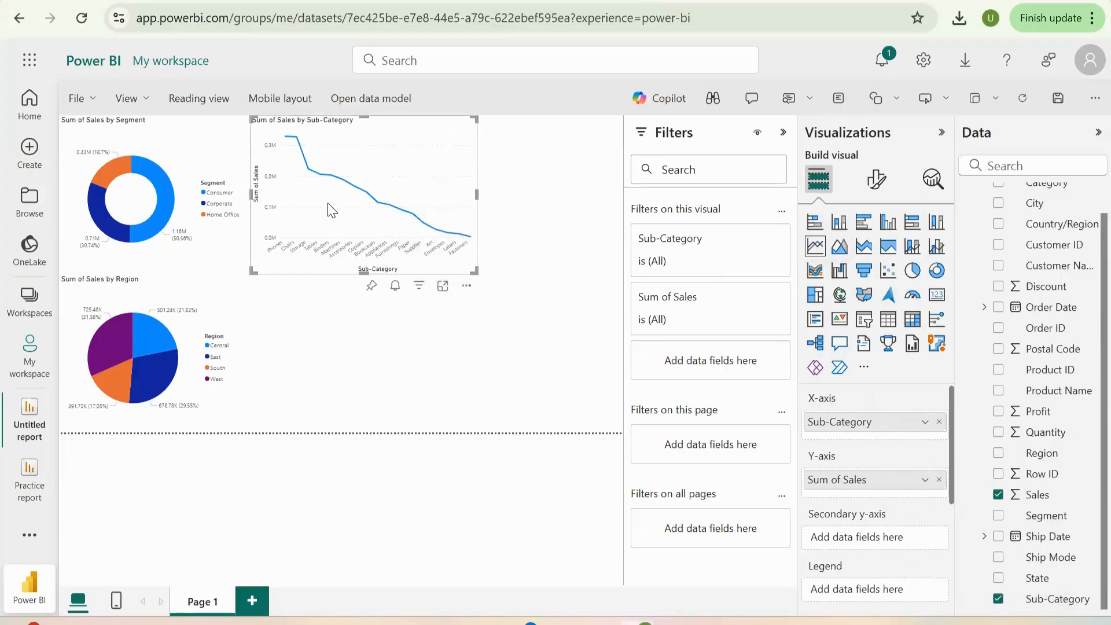
mouse_move(332, 202)
drag(323, 284, 486, 467)
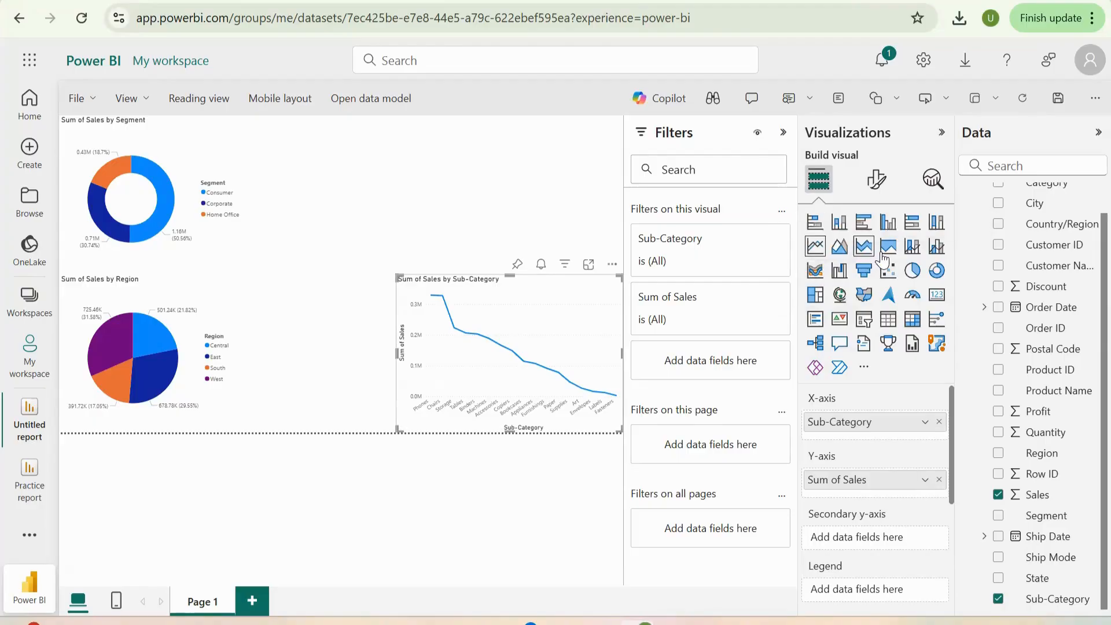
click(839, 295)
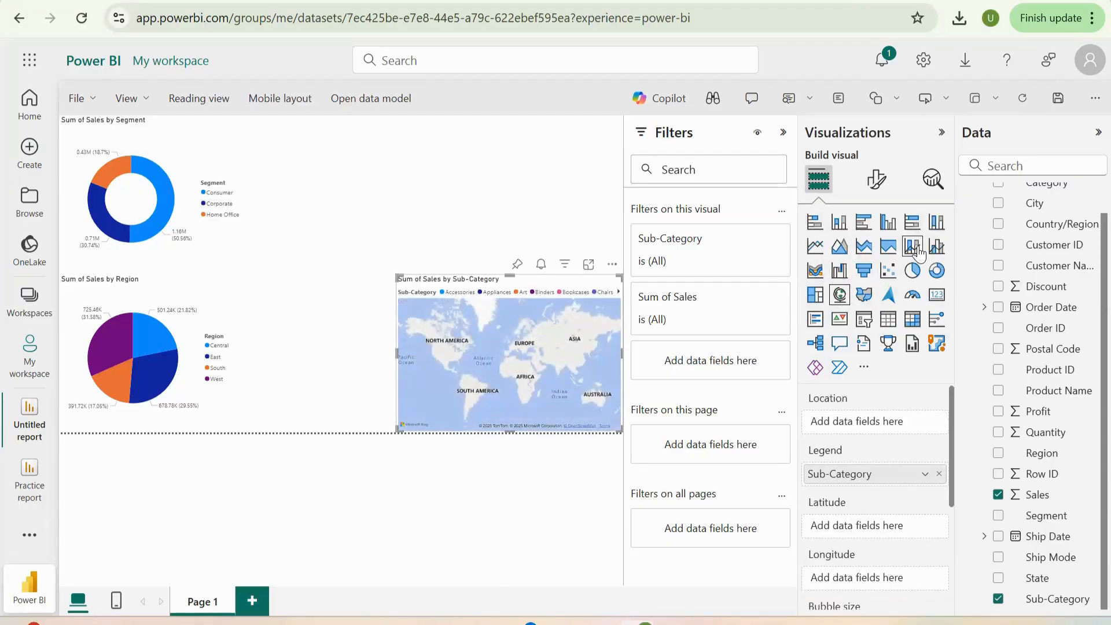
click(815, 248)
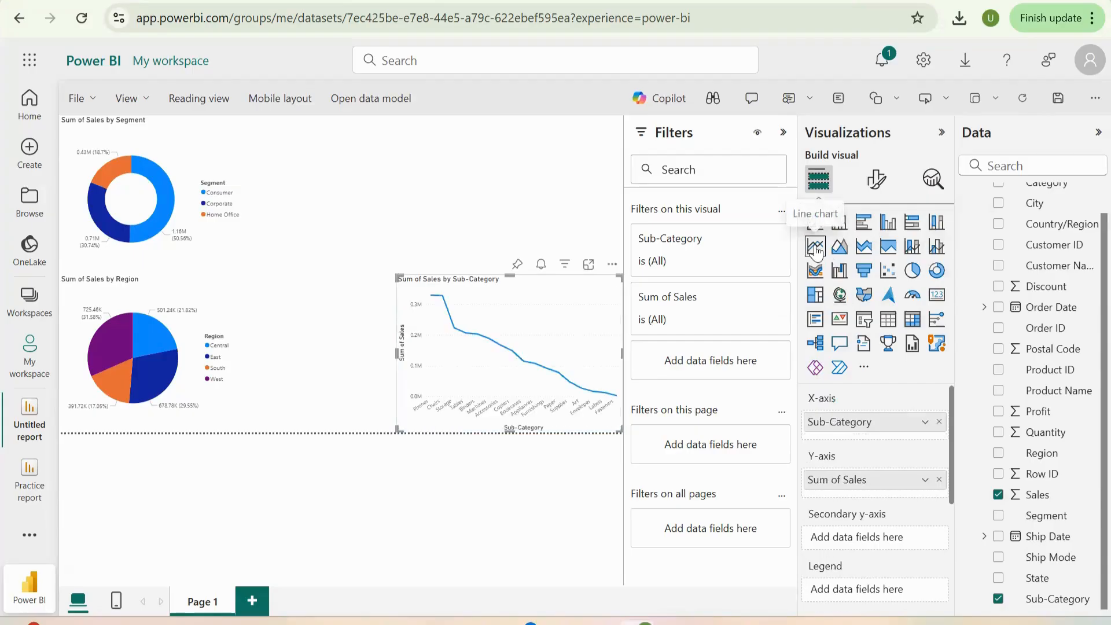
click(415, 209)
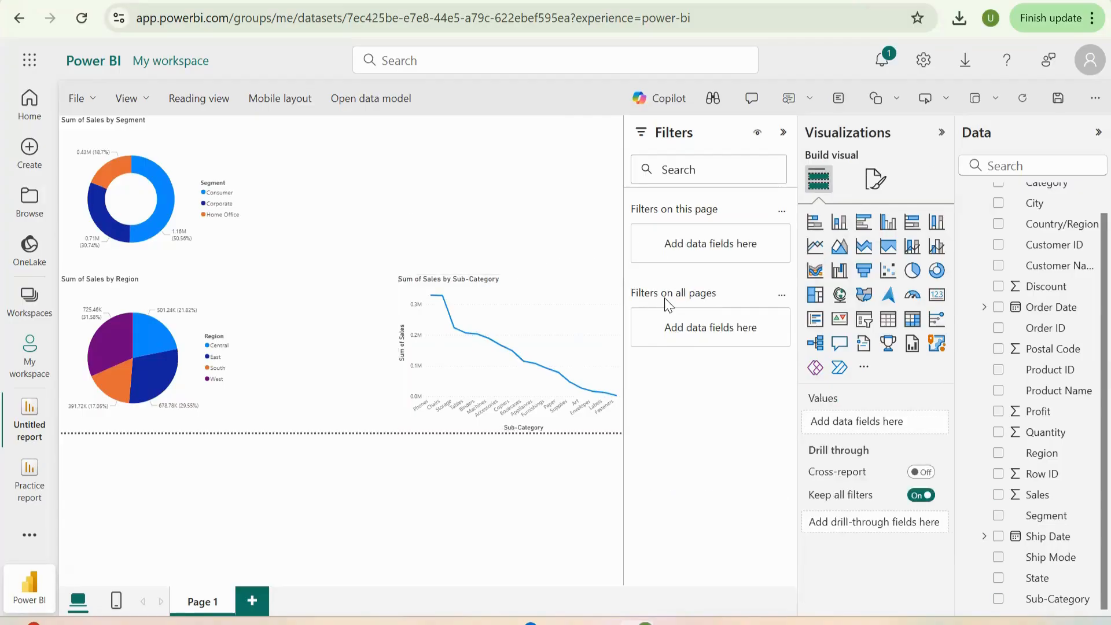
- Add a map visual to the report page with State as its Latitude
click(839, 295)
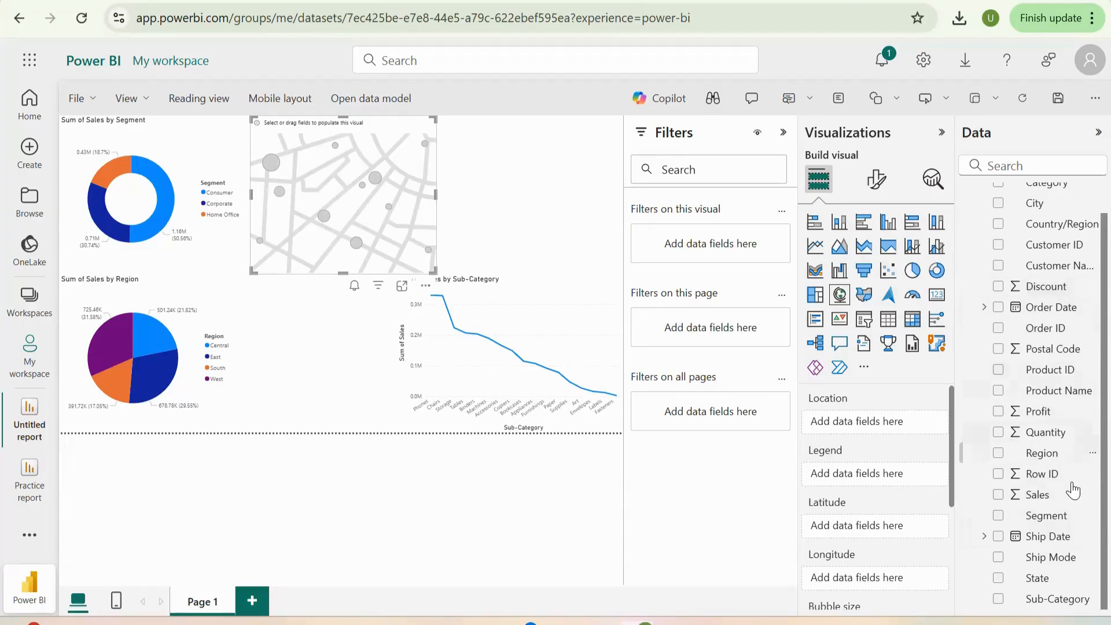
drag(1036, 583, 878, 530)
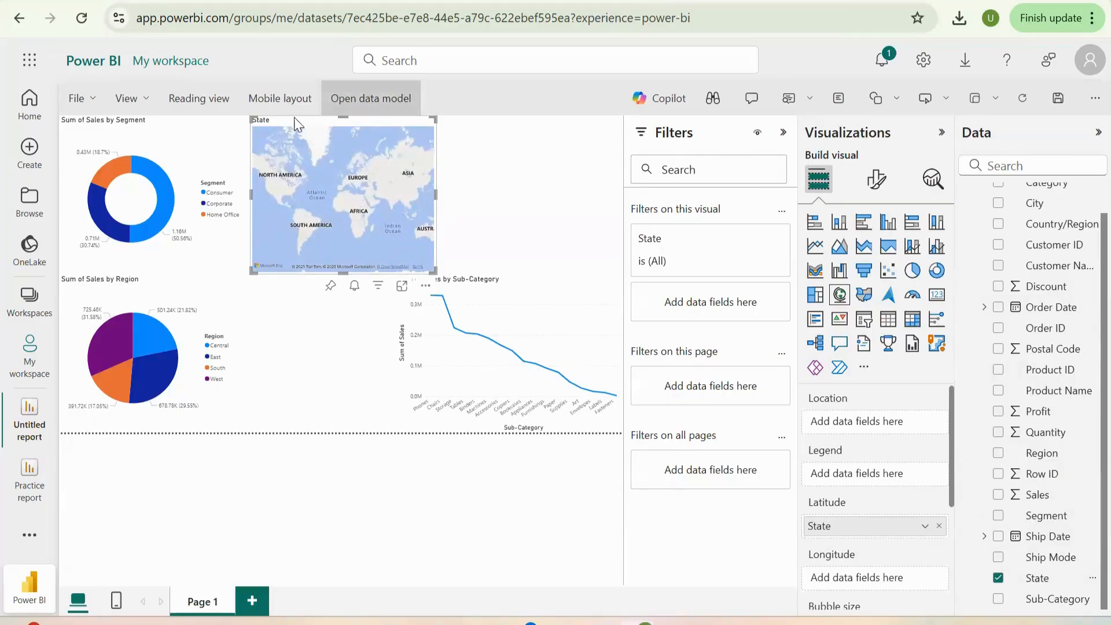
drag(321, 221, 321, 248)
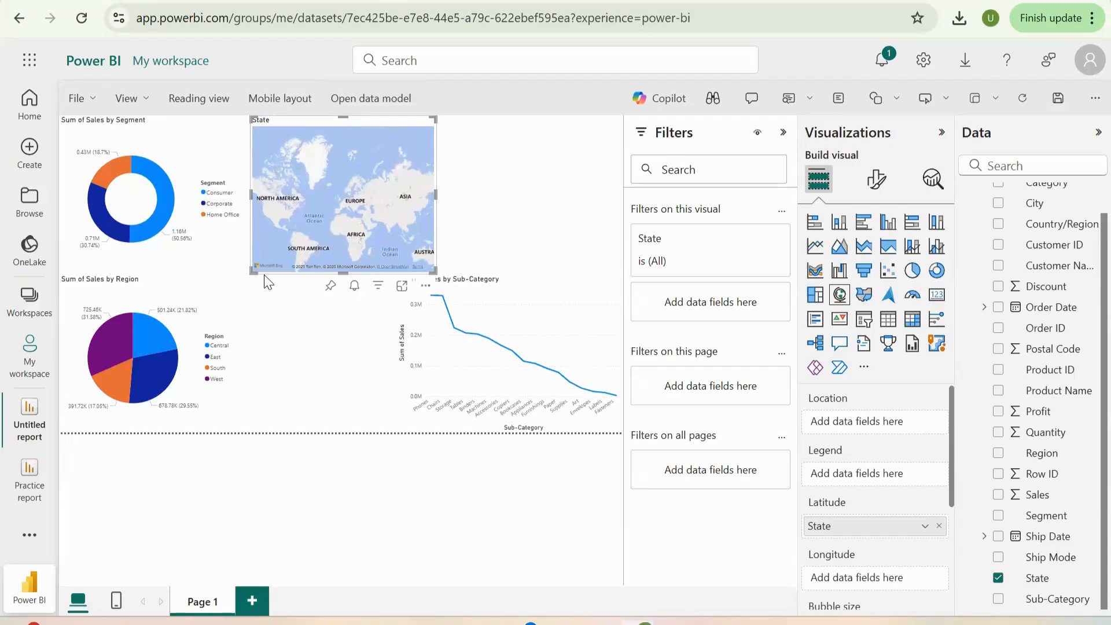
double_click(277, 281)
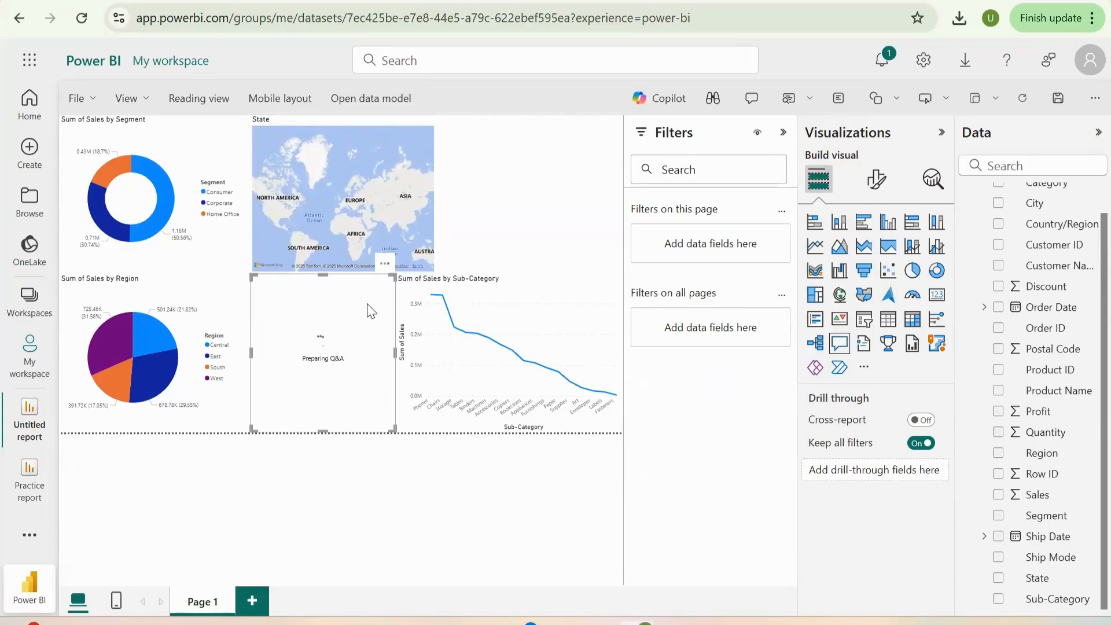
click(385, 263)
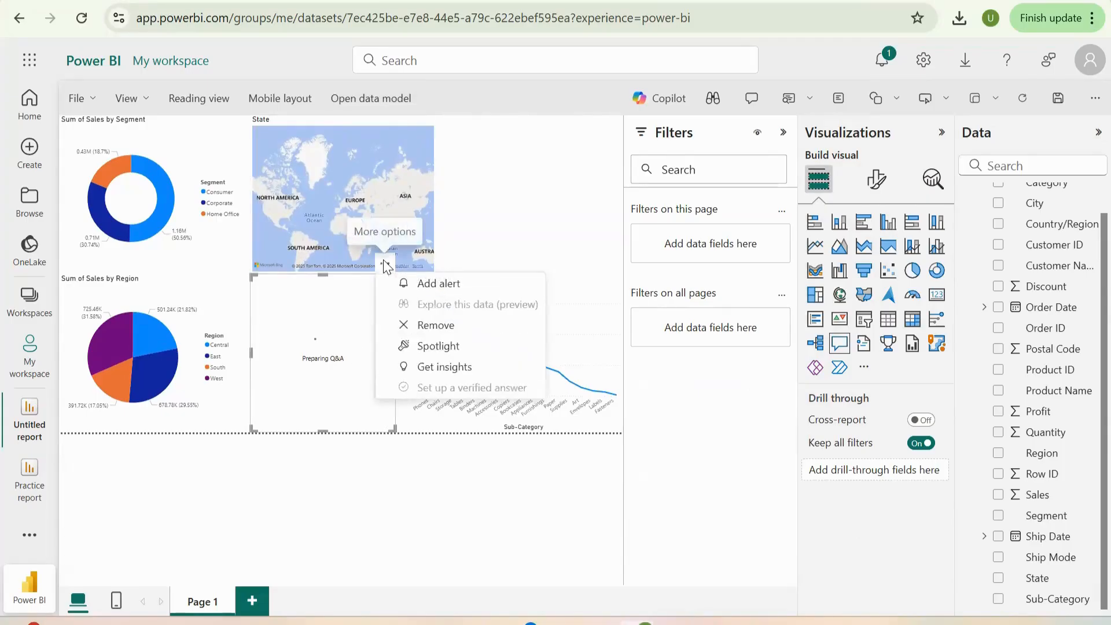
click(445, 325)
- Move the State map between the Sales by Region pie chart and the line chart
click(366, 229)
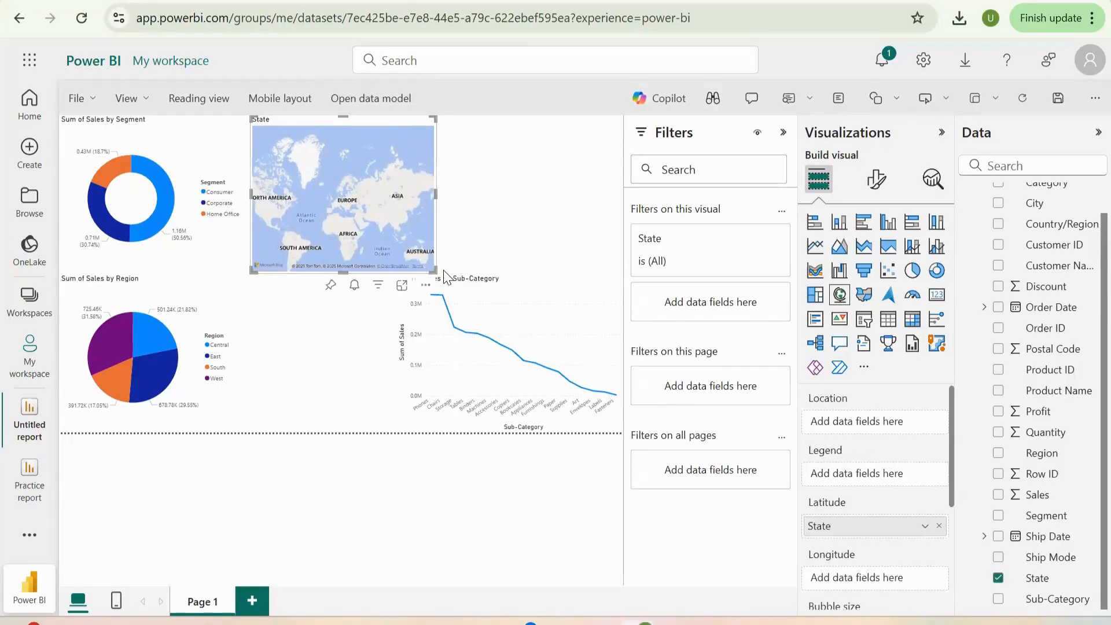
drag(428, 271, 410, 427)
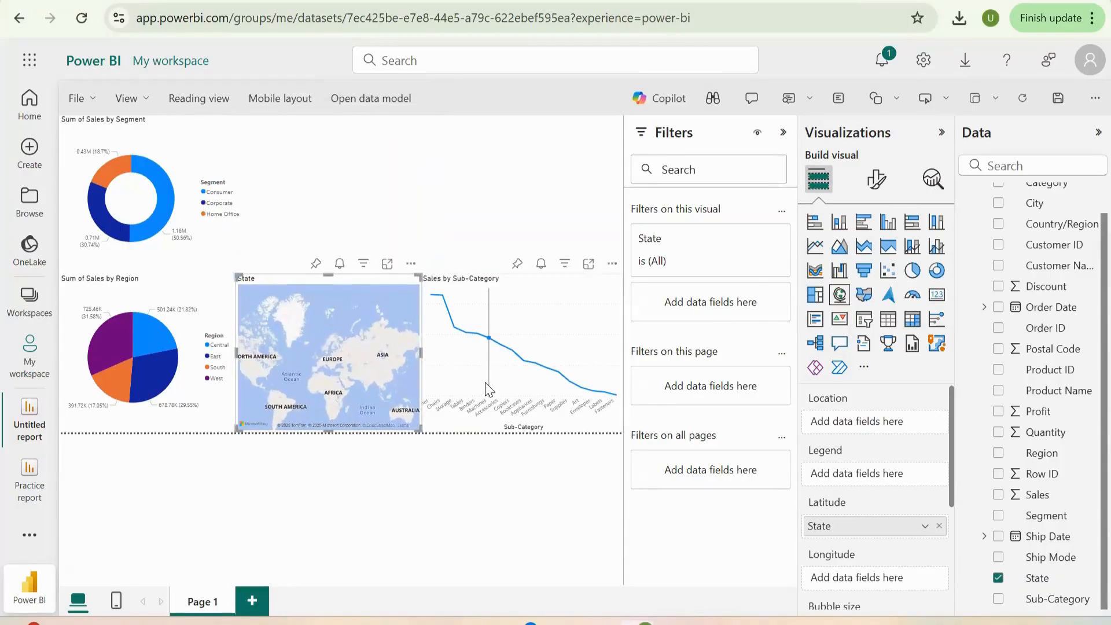
click(322, 151)
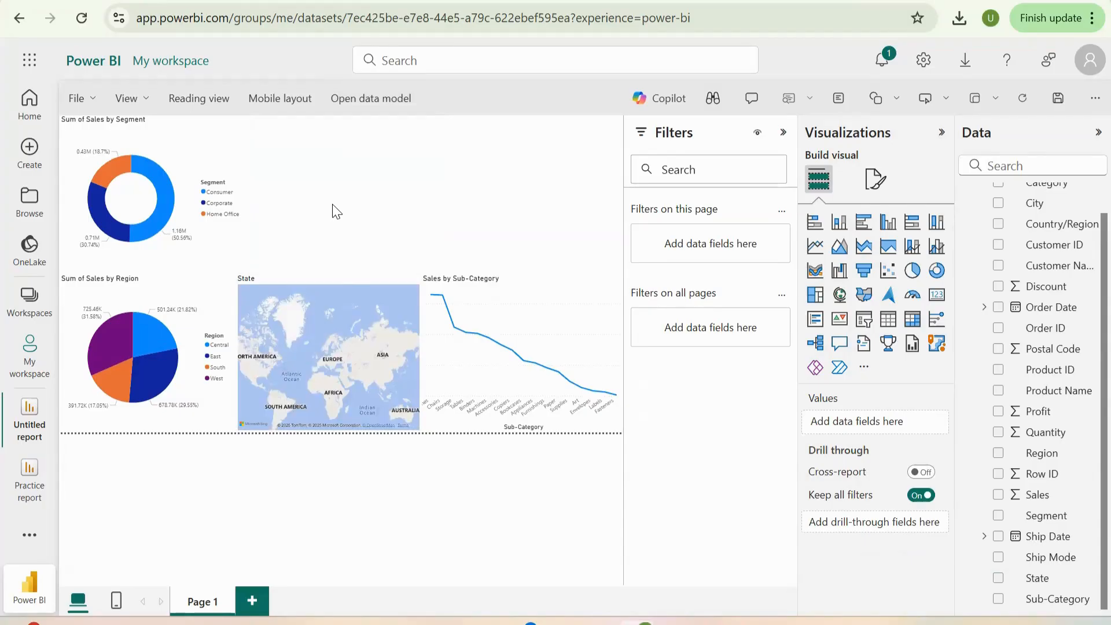
- Add a funnel chart with Sales as values and Sub-Category as category, and widen it towards the page's right edge
click(866, 274)
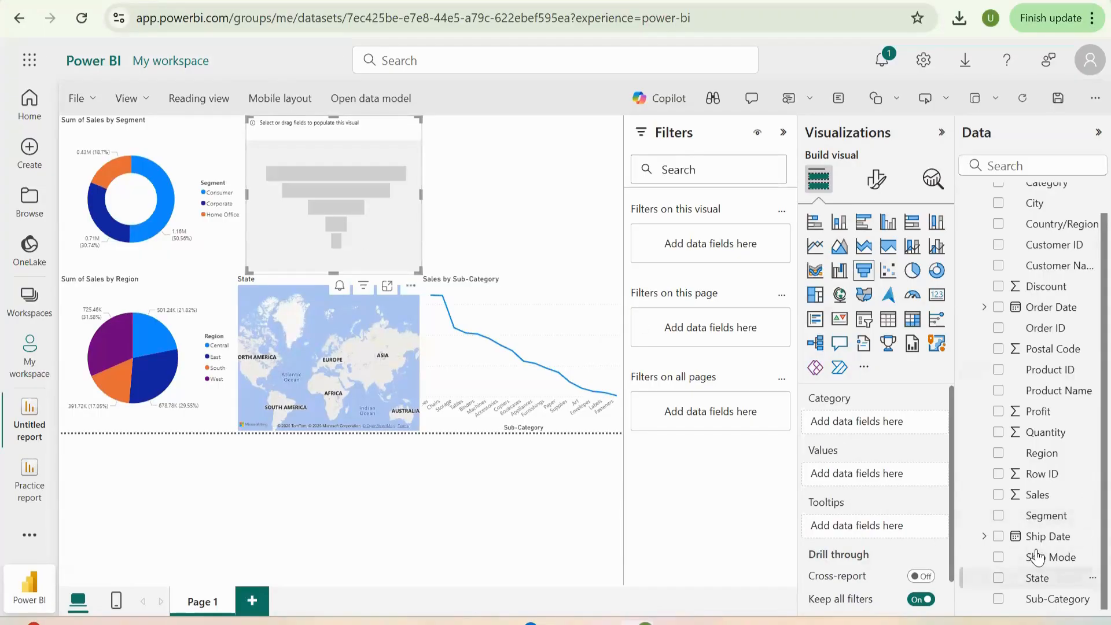
drag(1035, 495, 874, 477)
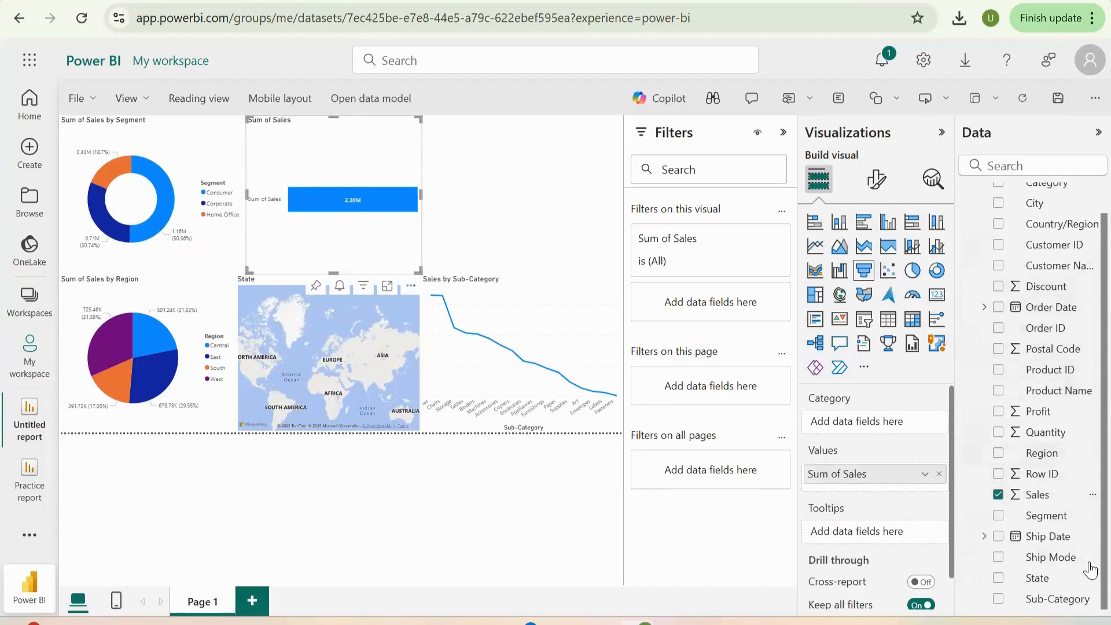
drag(1034, 604, 877, 422)
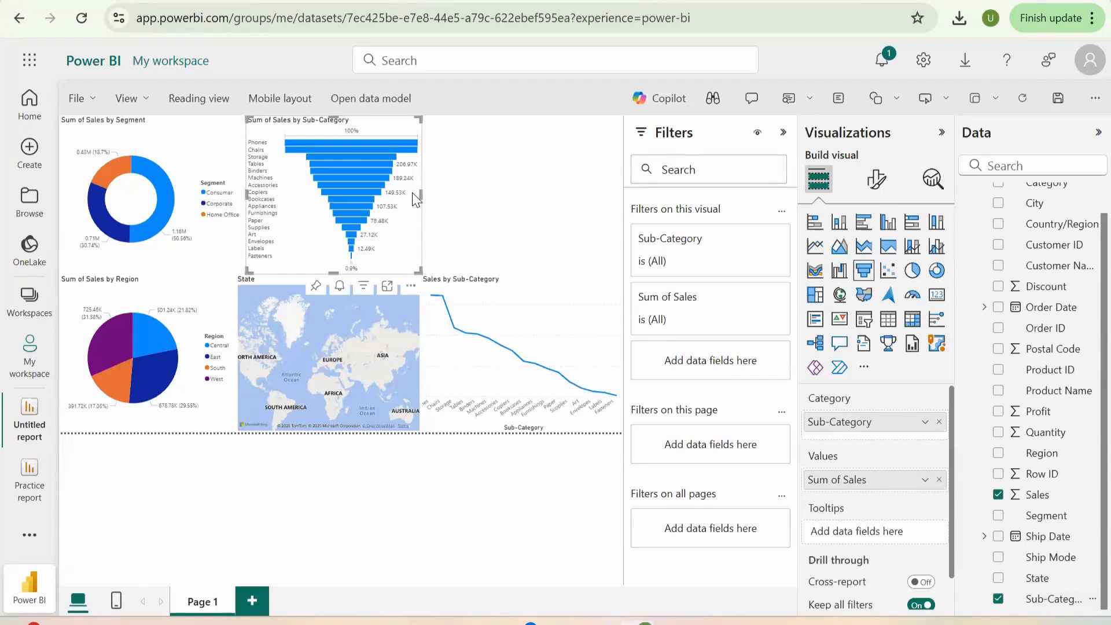
drag(422, 196, 473, 197)
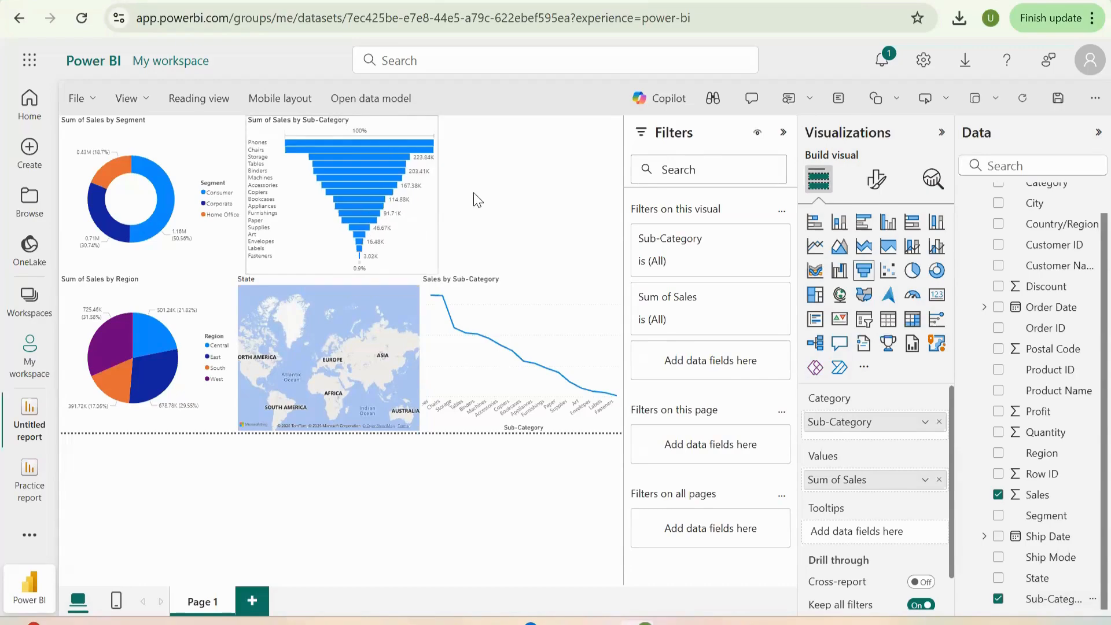
- Replace Sub-Category with Order Date on the line chart's X-axis and narrow the chart so it clears the State map
click(514, 384)
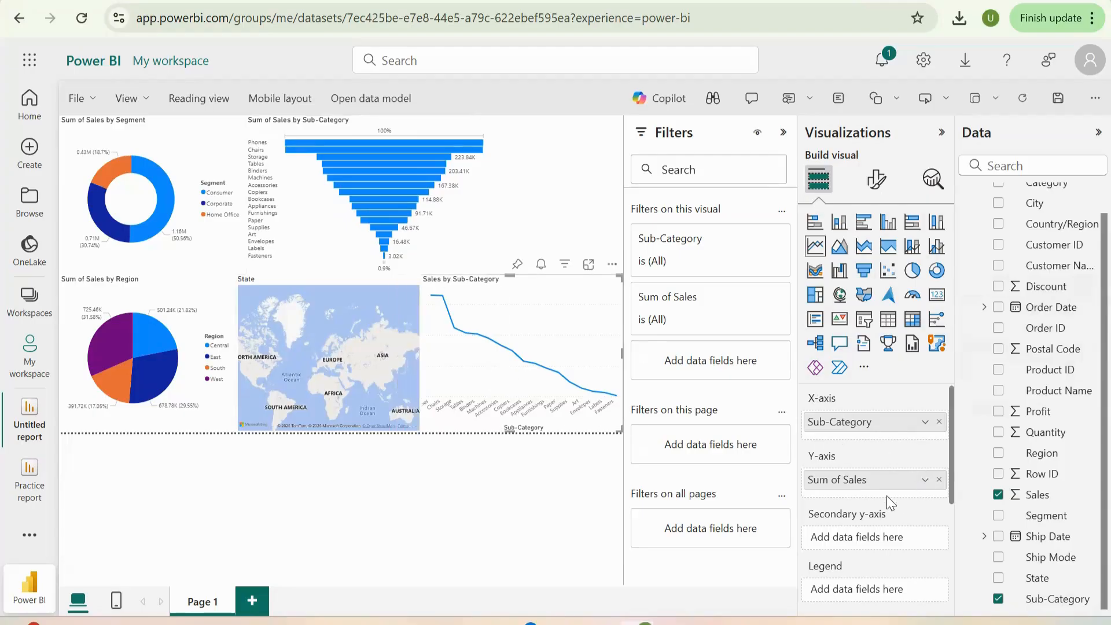
click(938, 422)
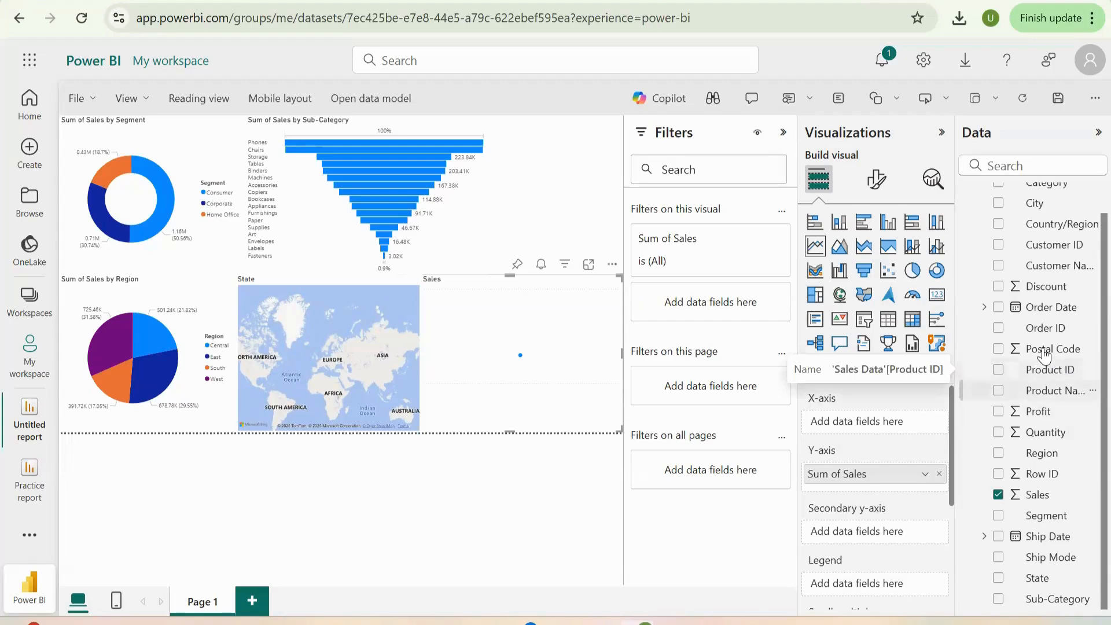
drag(1036, 317, 875, 429)
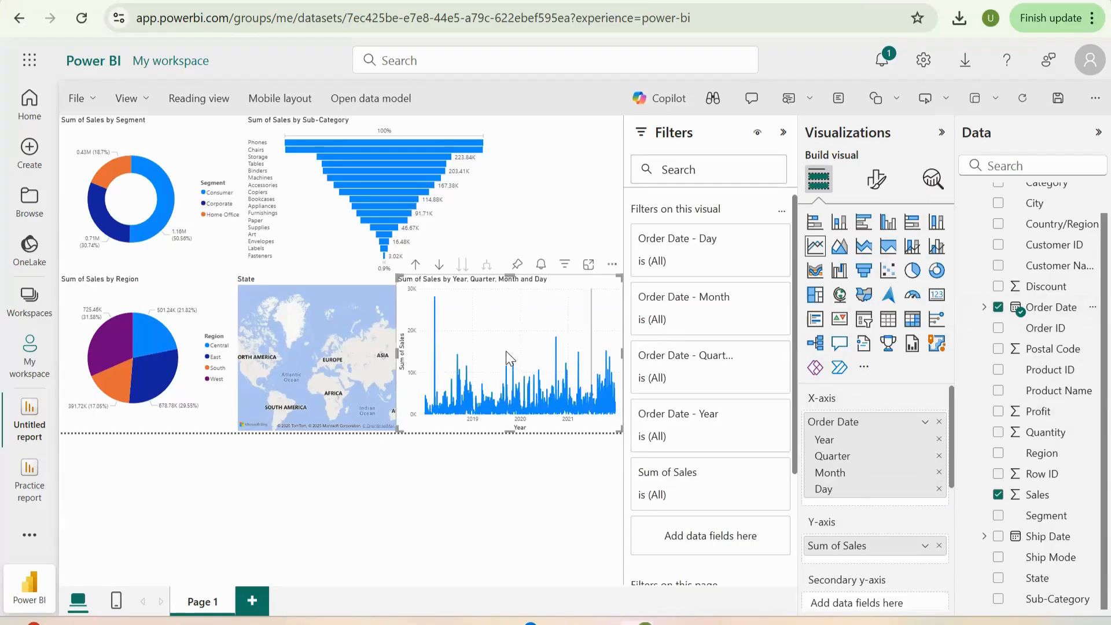
mouse_move(441, 361)
drag(391, 361, 418, 360)
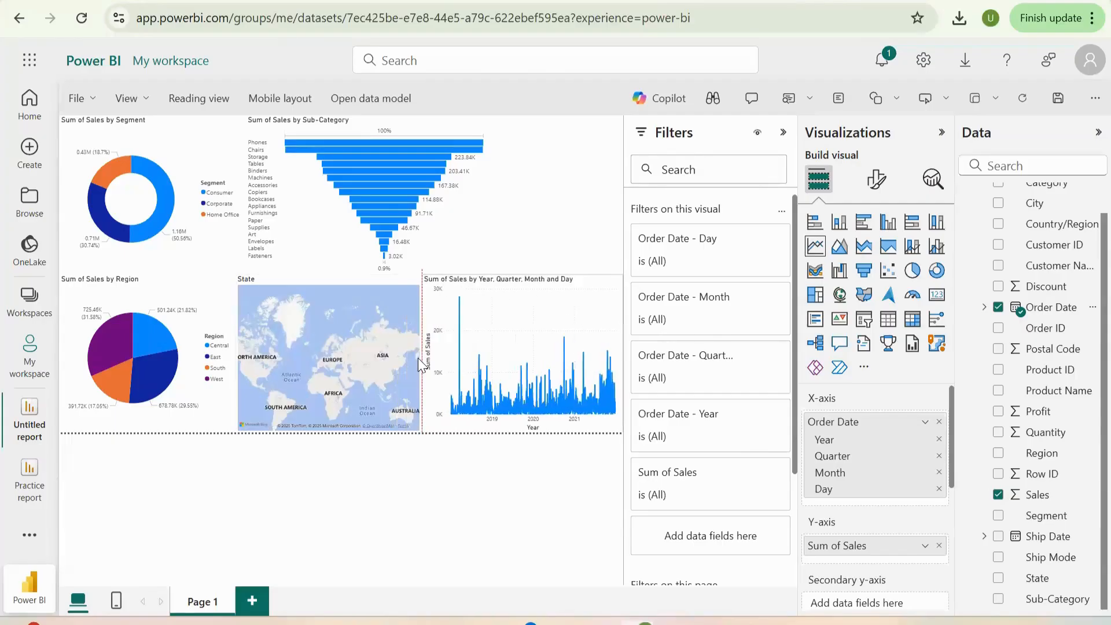
- Narrow the Sales by Sub-Category funnel chart slightly from its right edge
click(428, 217)
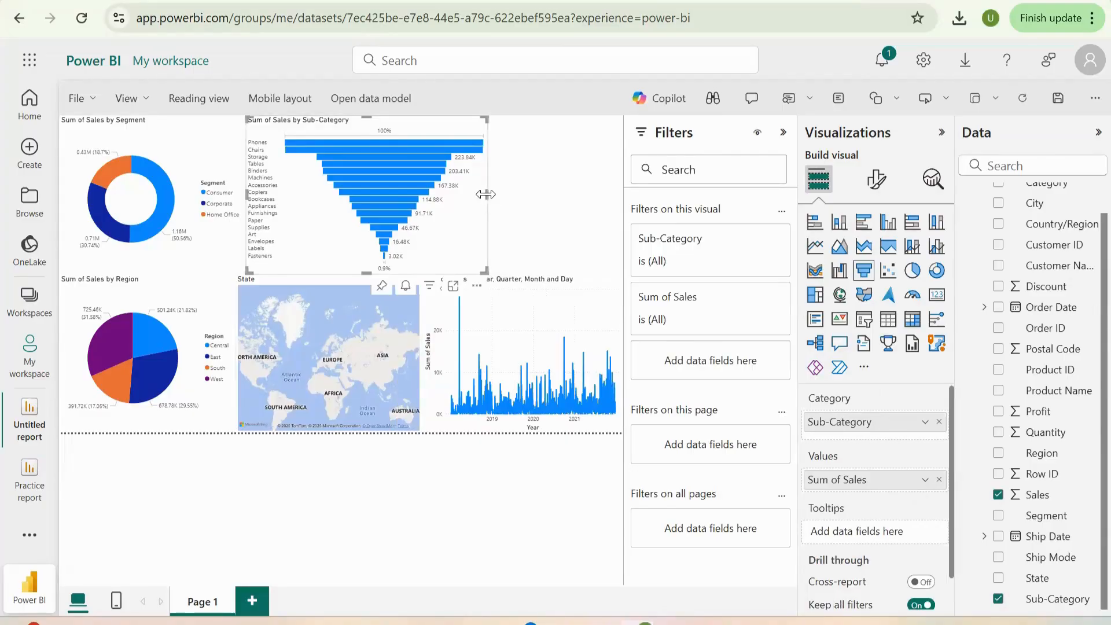
drag(487, 200, 460, 201)
click(580, 209)
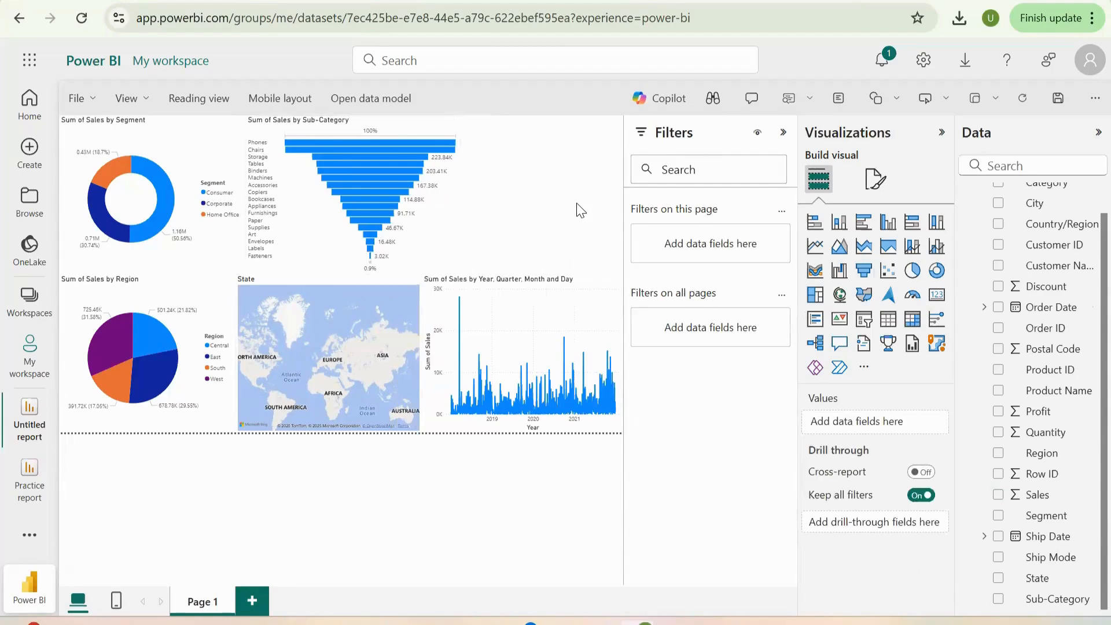
- Add a card visual showing Sales in the empty space beside the funnel chart
click(937, 297)
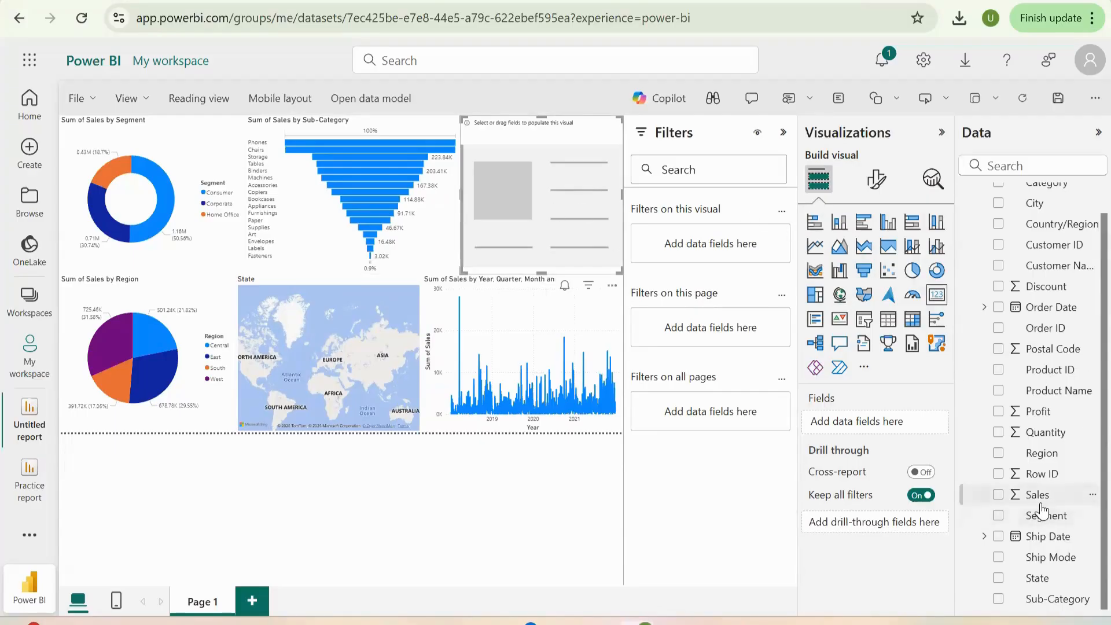
drag(1041, 499, 896, 424)
drag(1042, 495, 897, 431)
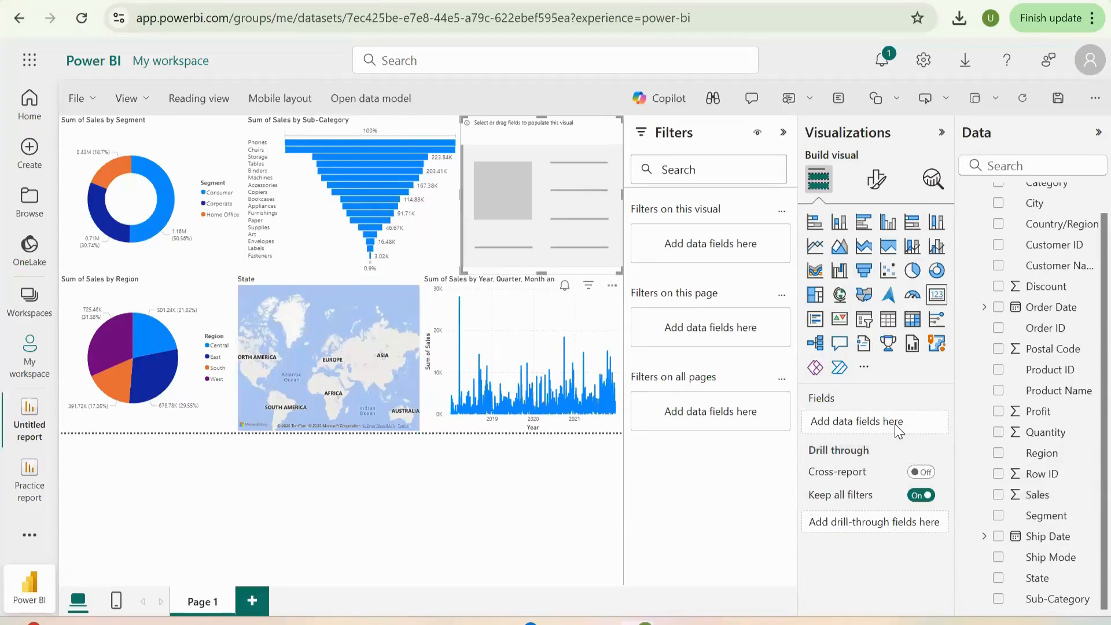
click(998, 495)
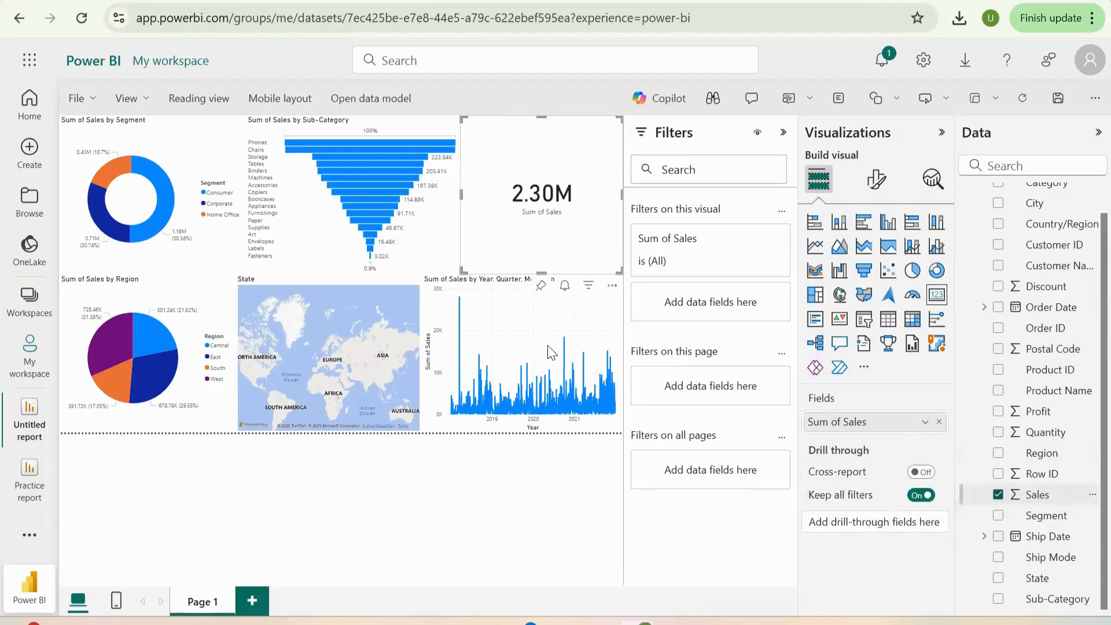
- Shrink the Sales card from its top and left edges so it sits just above the line chart's right part
drag(543, 115, 543, 174)
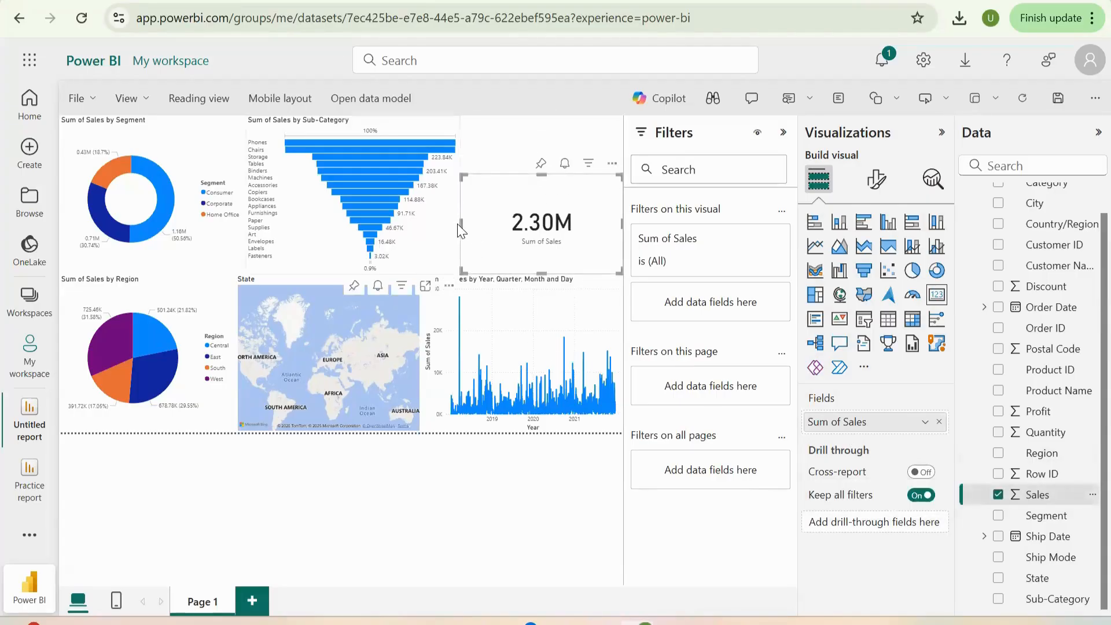
drag(462, 231, 528, 232)
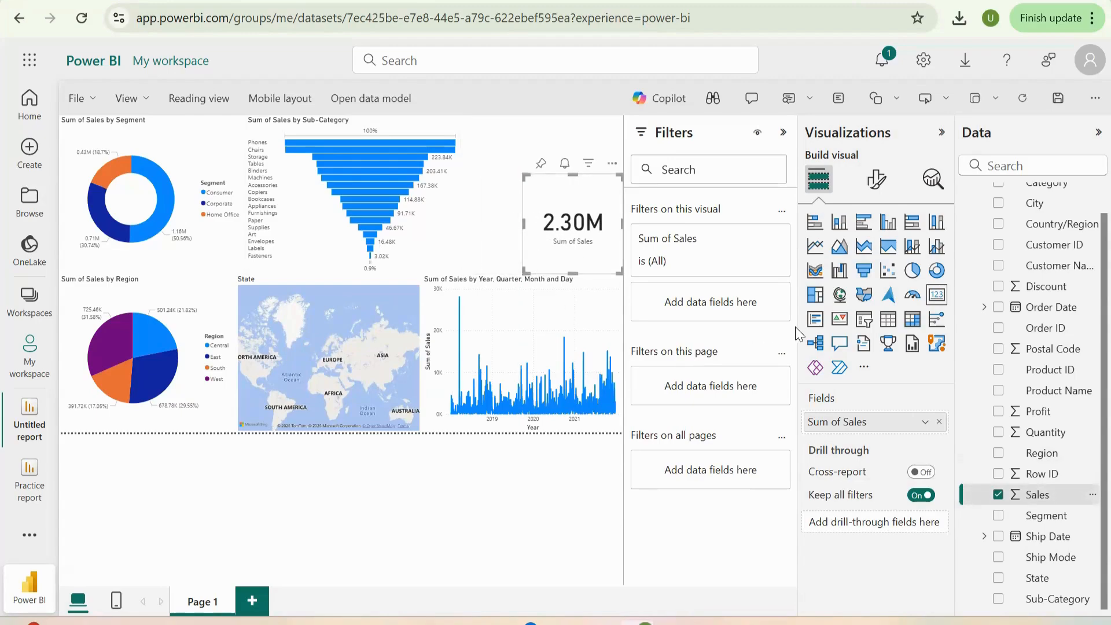
click(503, 206)
- Duplicate the Sales card, place the copy next to the funnel chart, and replace its field with Profit
click(574, 262)
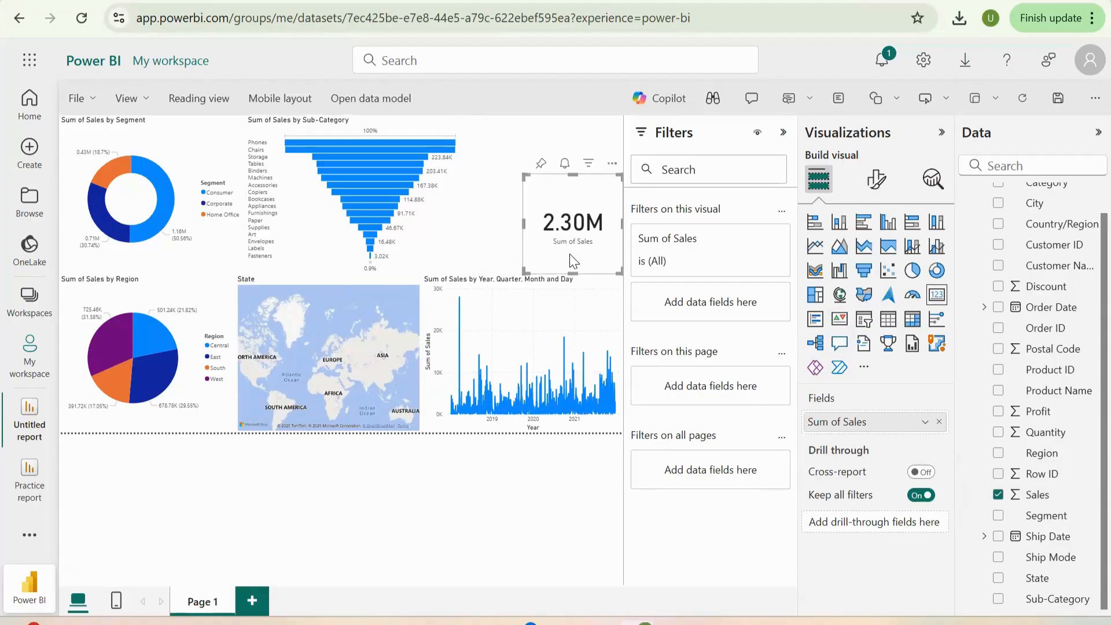
drag(524, 216, 467, 205)
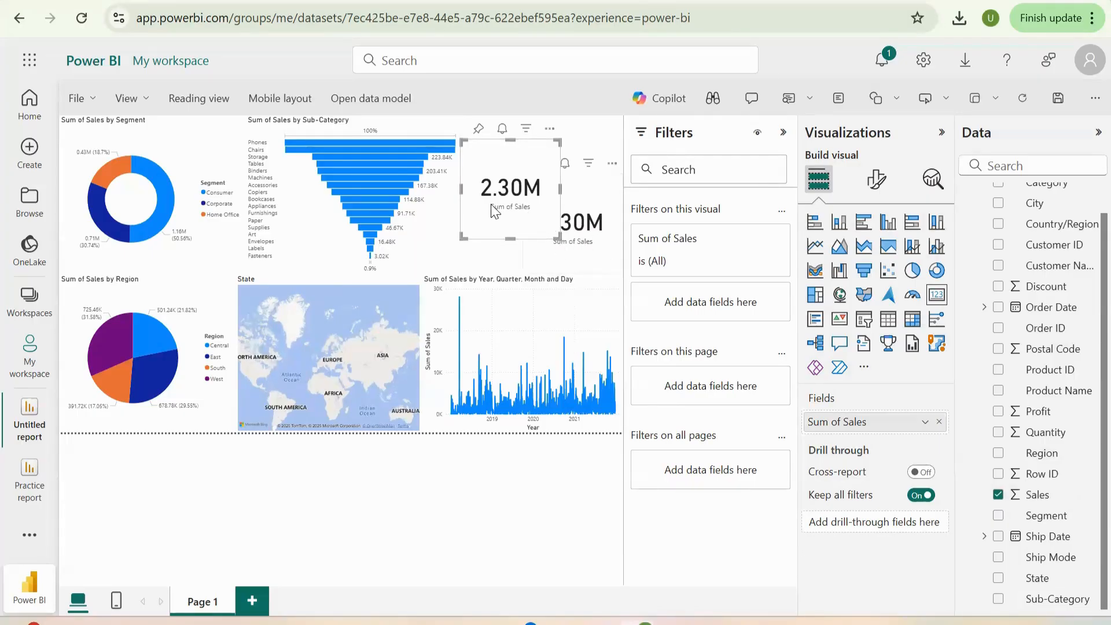
click(938, 422)
drag(1027, 417, 875, 428)
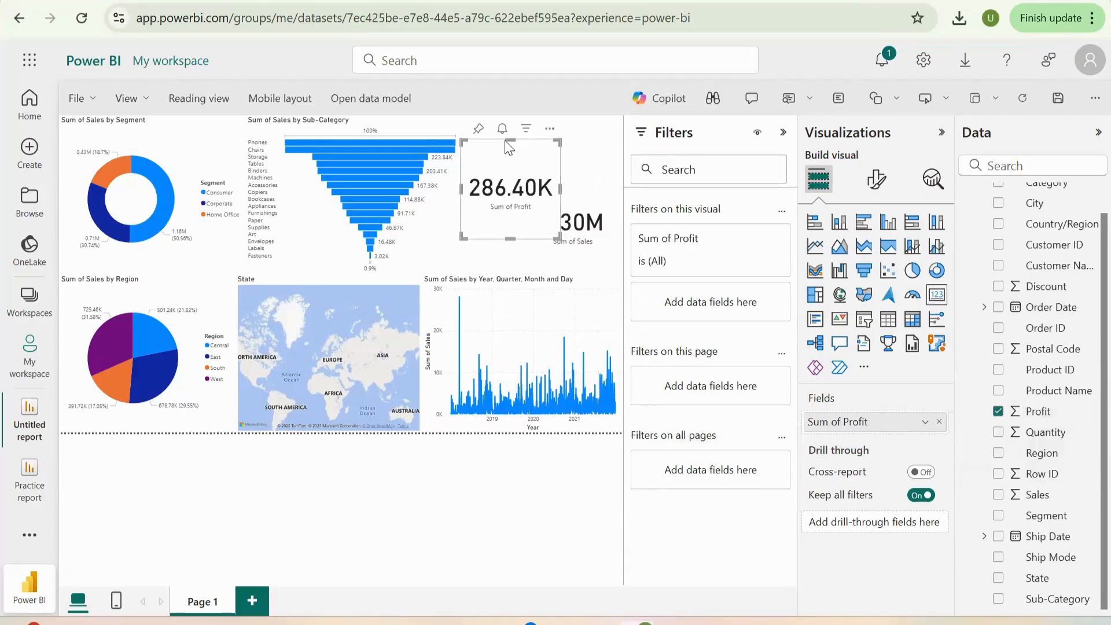
- Shorten and duplicate the Profit card, placing one card above the Sales card and the other to its left
drag(510, 141, 510, 158)
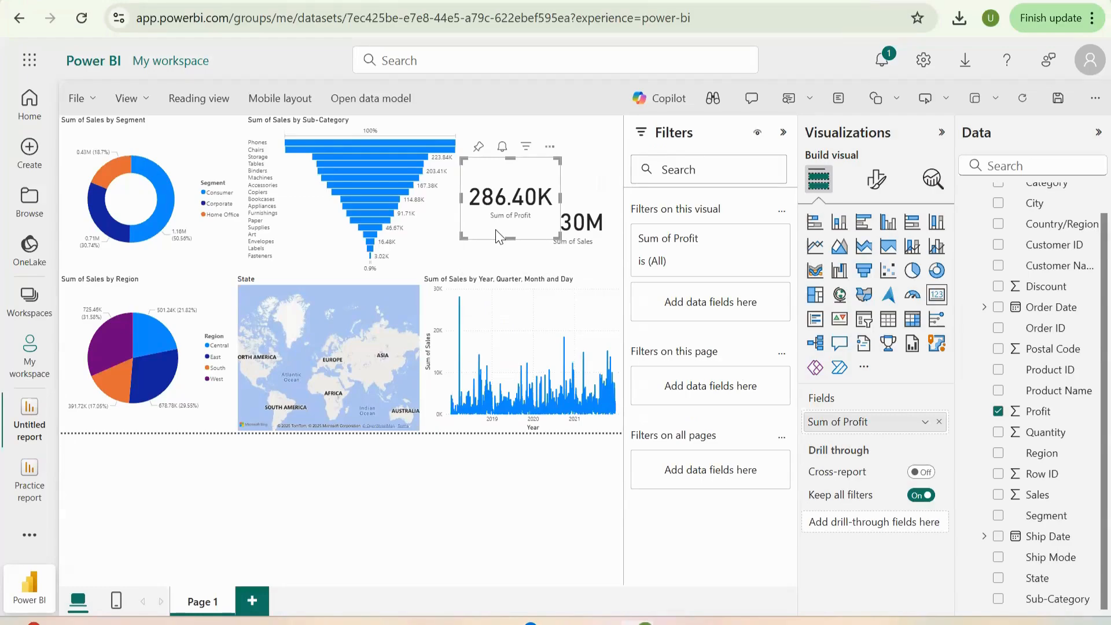
drag(496, 234, 544, 185)
drag(492, 239, 479, 268)
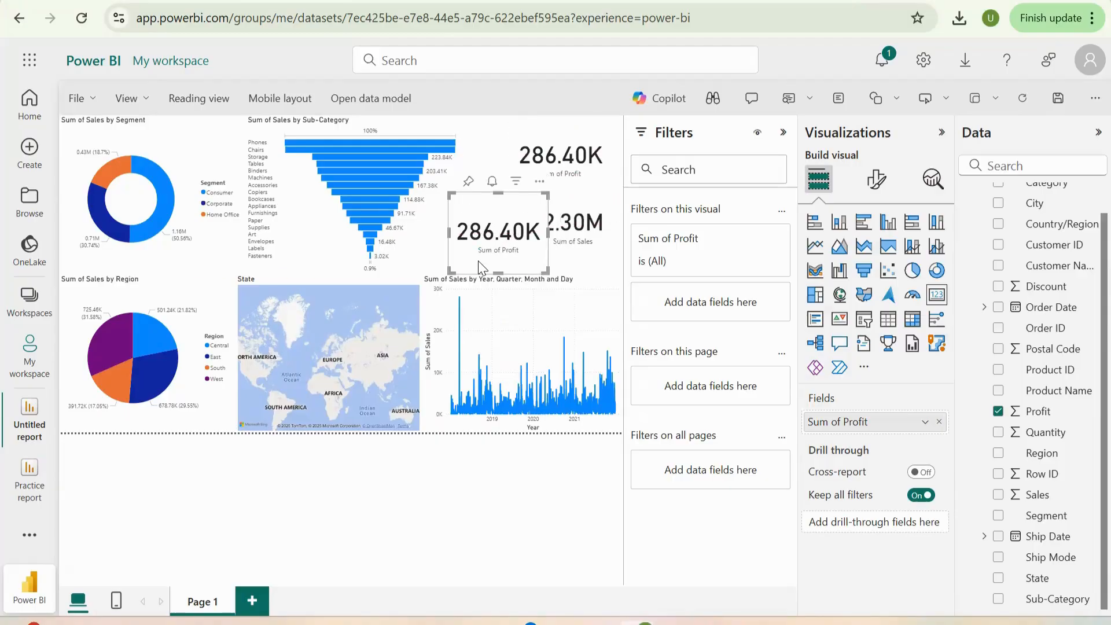
- Replace Profit with Quantity in the card above the Sales card, and narrow that card from its left edge
click(554, 177)
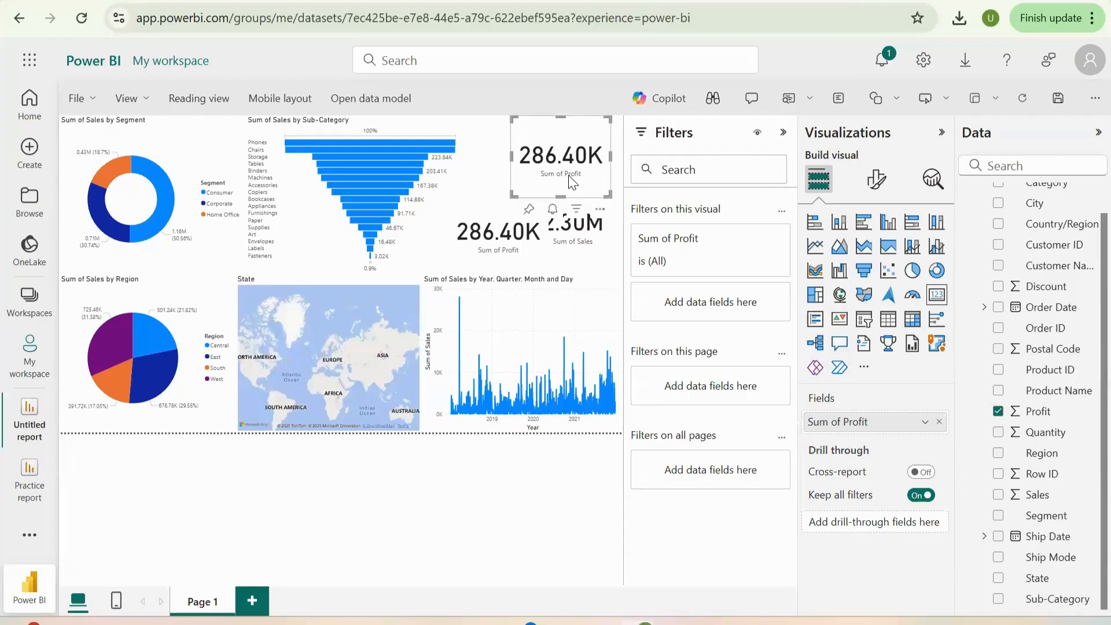
click(939, 423)
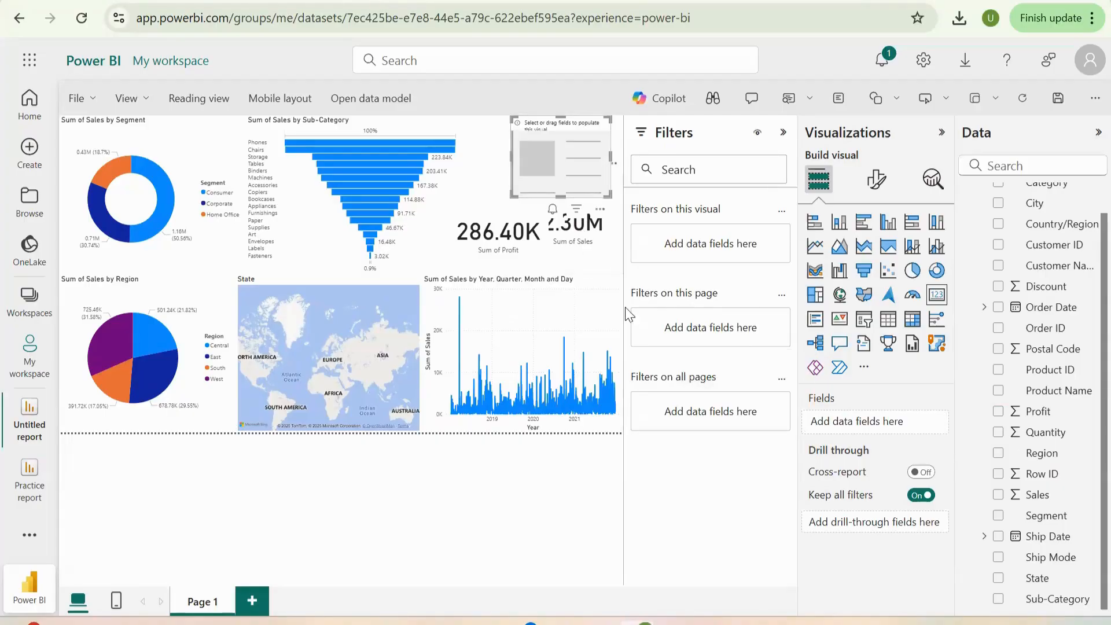
drag(1003, 431, 836, 416)
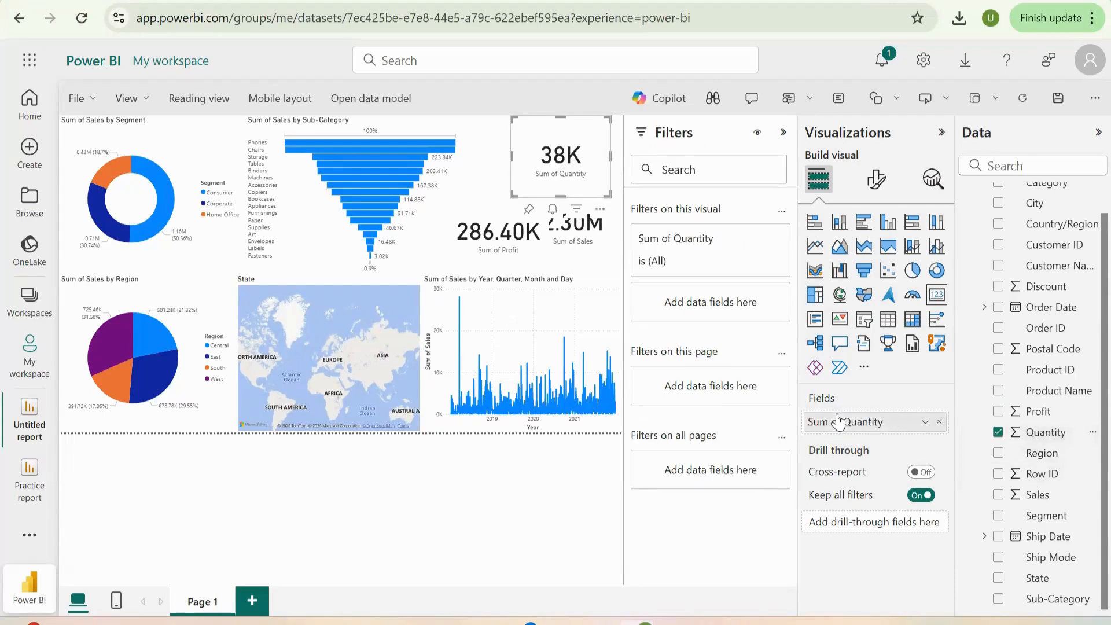
click(504, 160)
drag(509, 156, 534, 157)
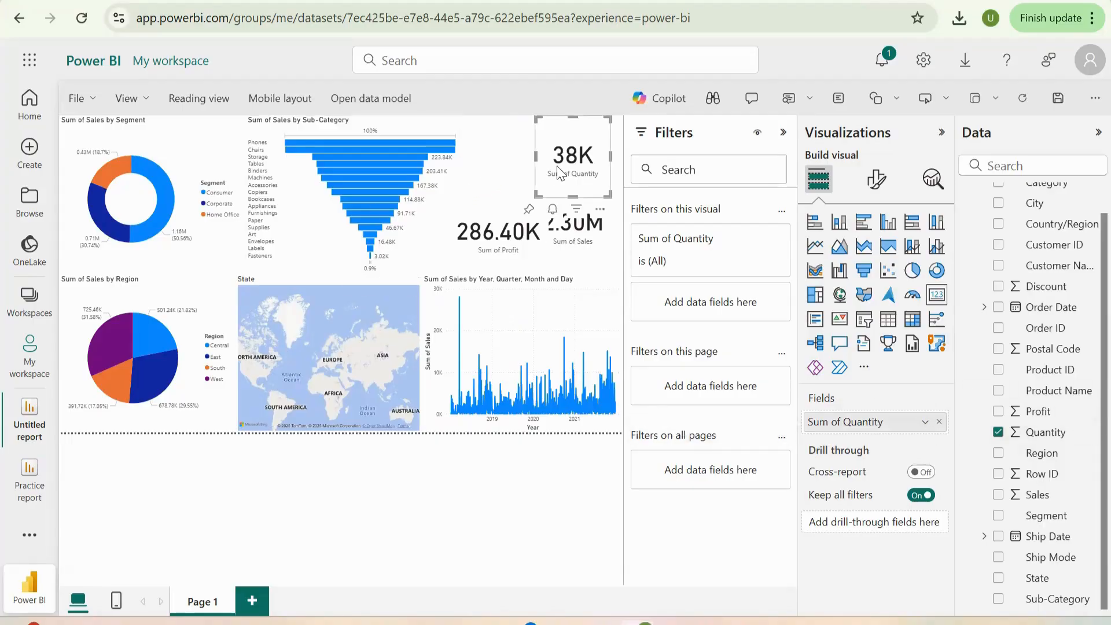
- Duplicate the Quantity card, place the copy above the Profit card, and replace its field with Discount
drag(559, 173, 486, 169)
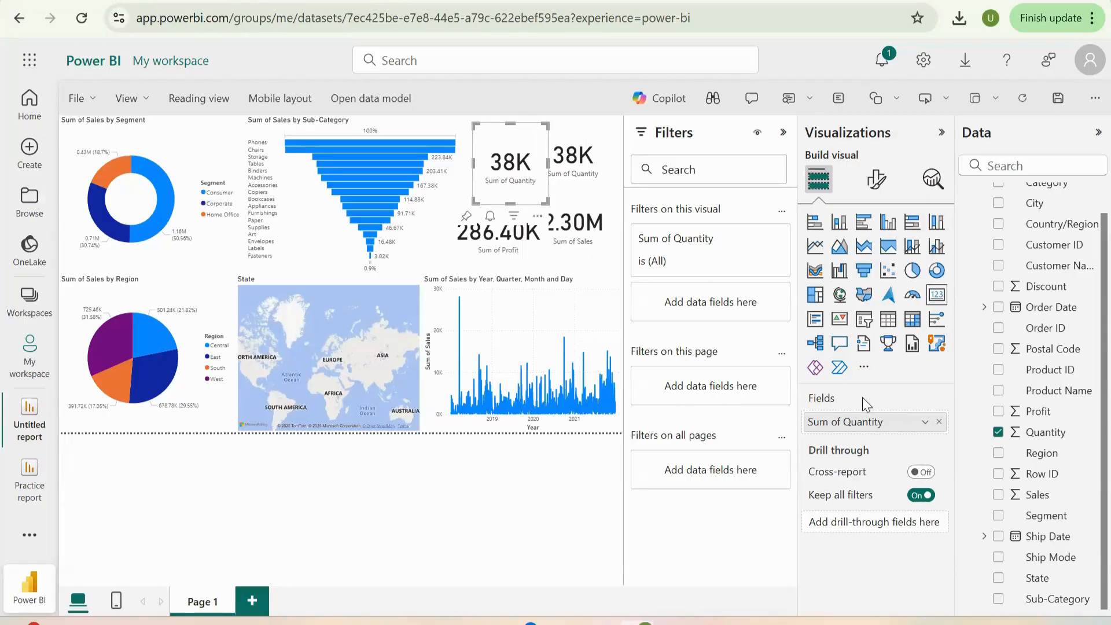
click(938, 421)
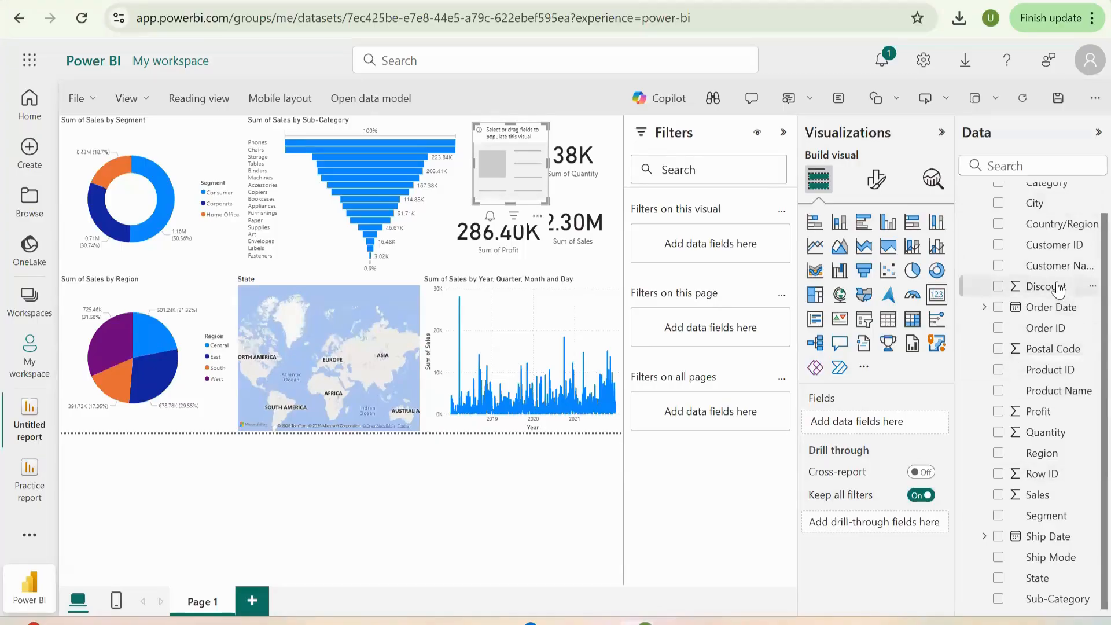
click(1000, 289)
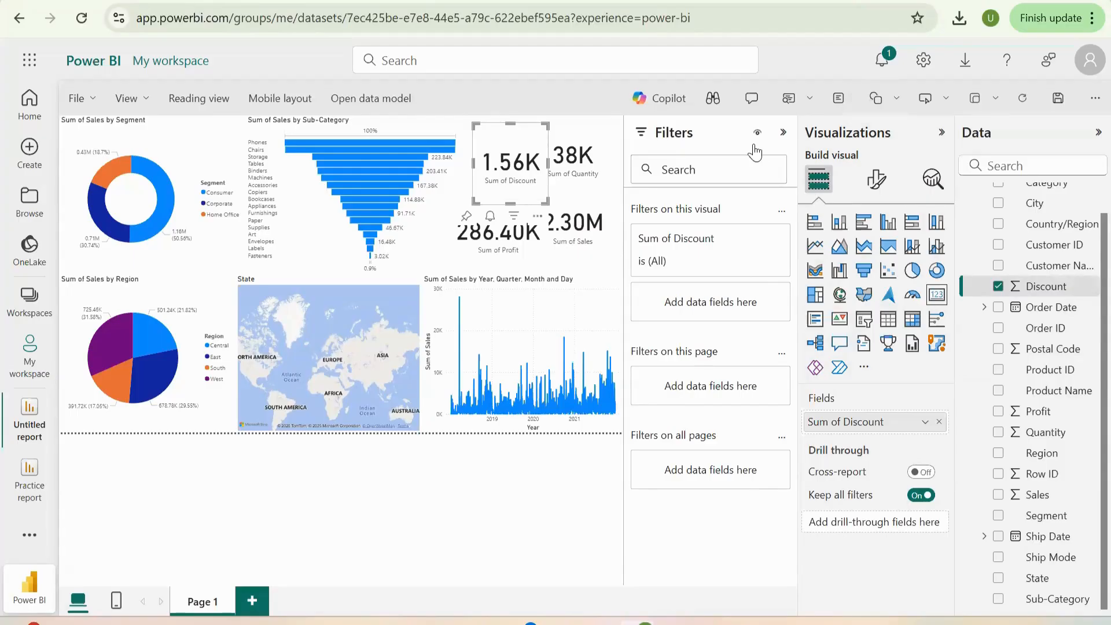
- Collapse the Filters pane, shift the Discount card slightly toward the funnel chart, and shorten it from its bottom edge
click(783, 136)
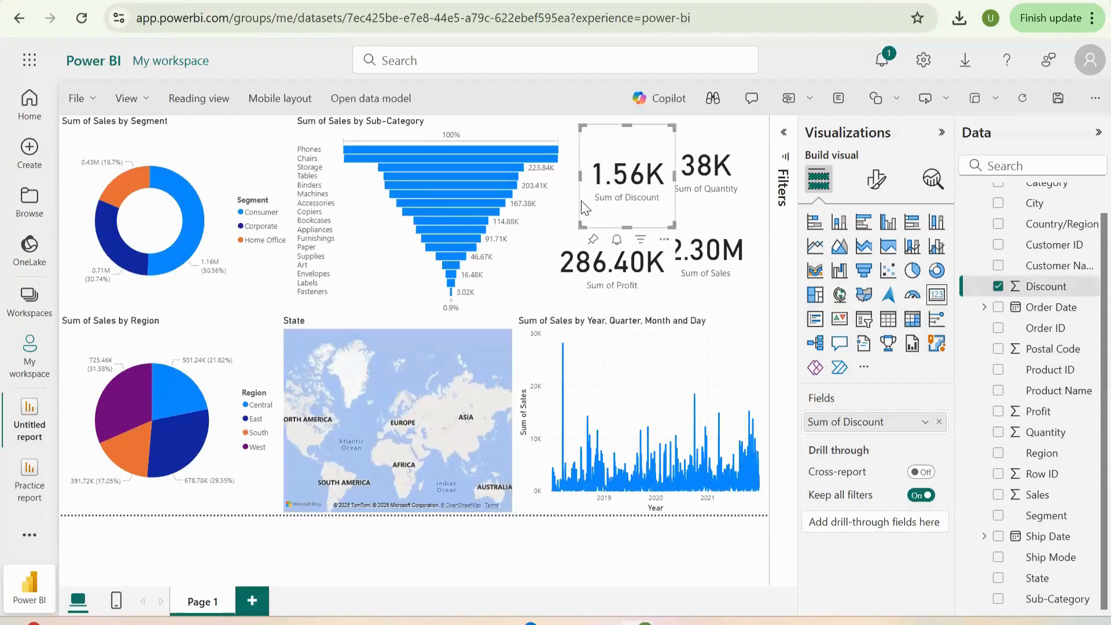
drag(581, 207, 562, 199)
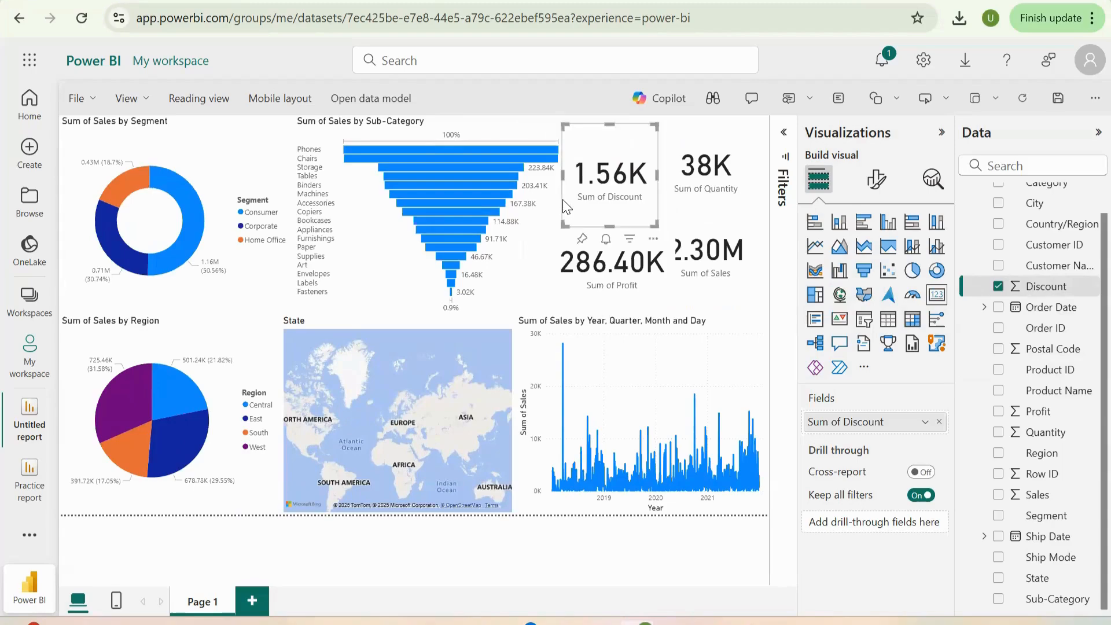
click(707, 187)
click(620, 209)
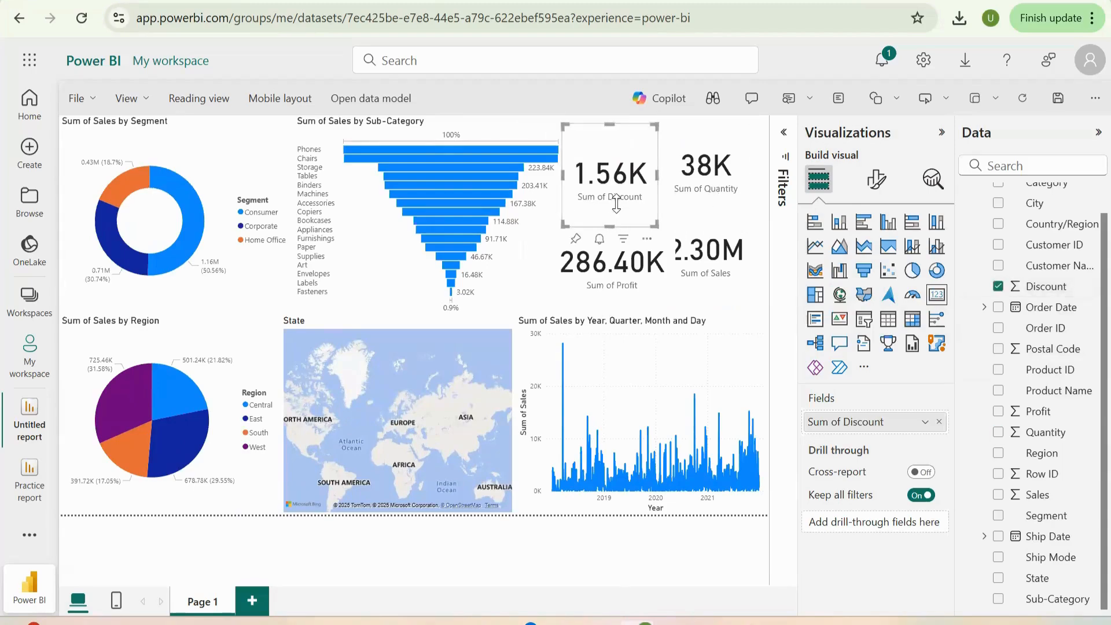
drag(616, 202, 620, 188)
- Narrow the Profit card from its right edge so it stops covering the Sales card
click(703, 185)
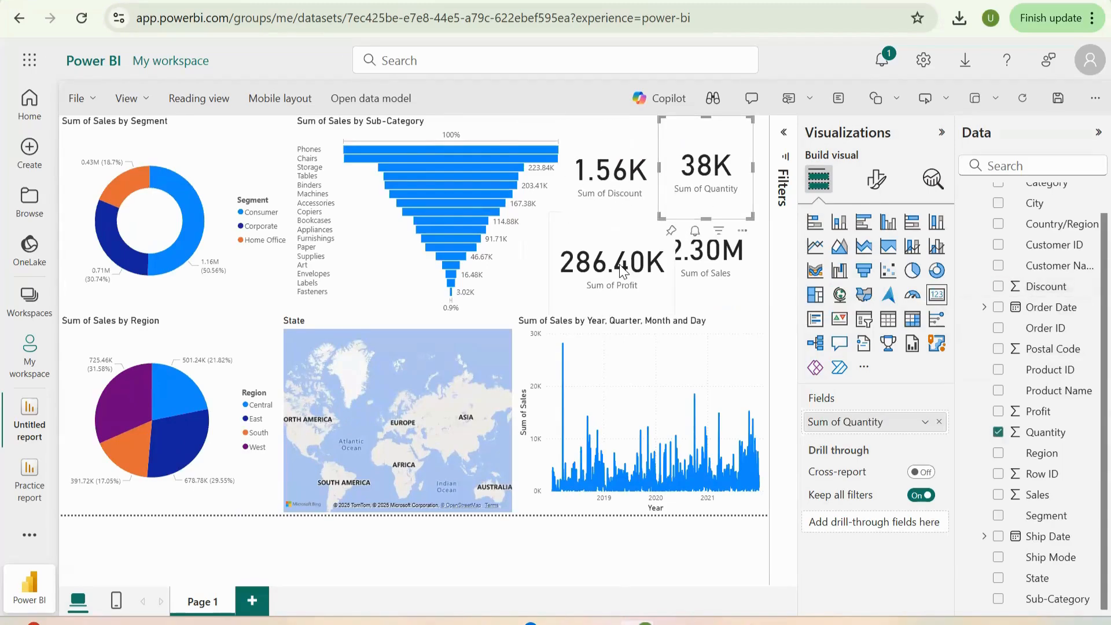
click(668, 280)
click(716, 282)
click(636, 267)
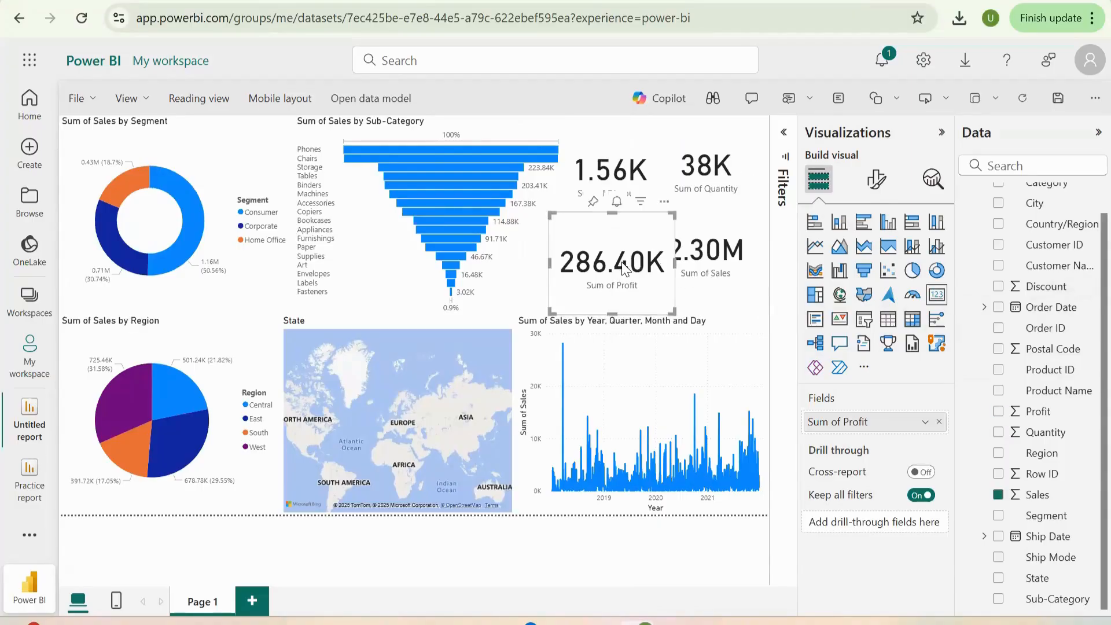
drag(669, 265, 644, 265)
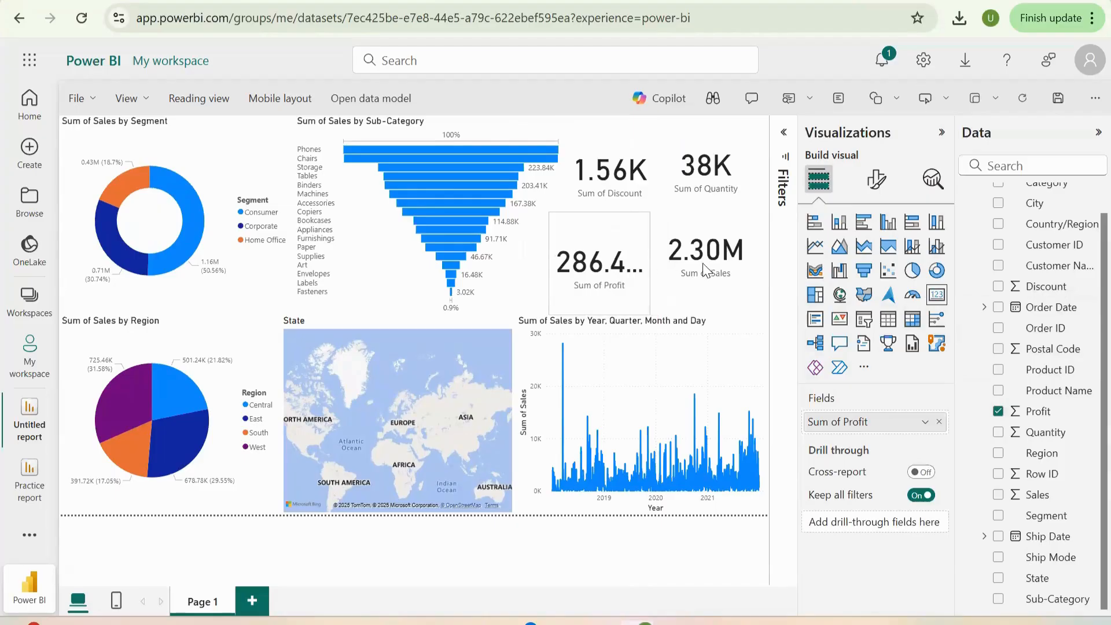
click(723, 209)
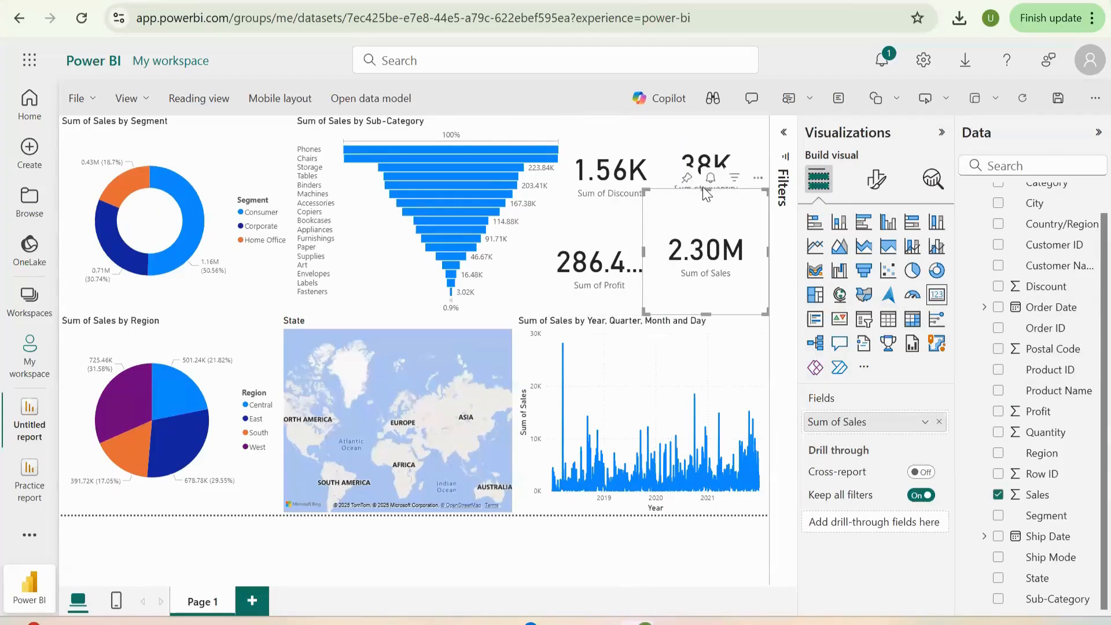
click(710, 178)
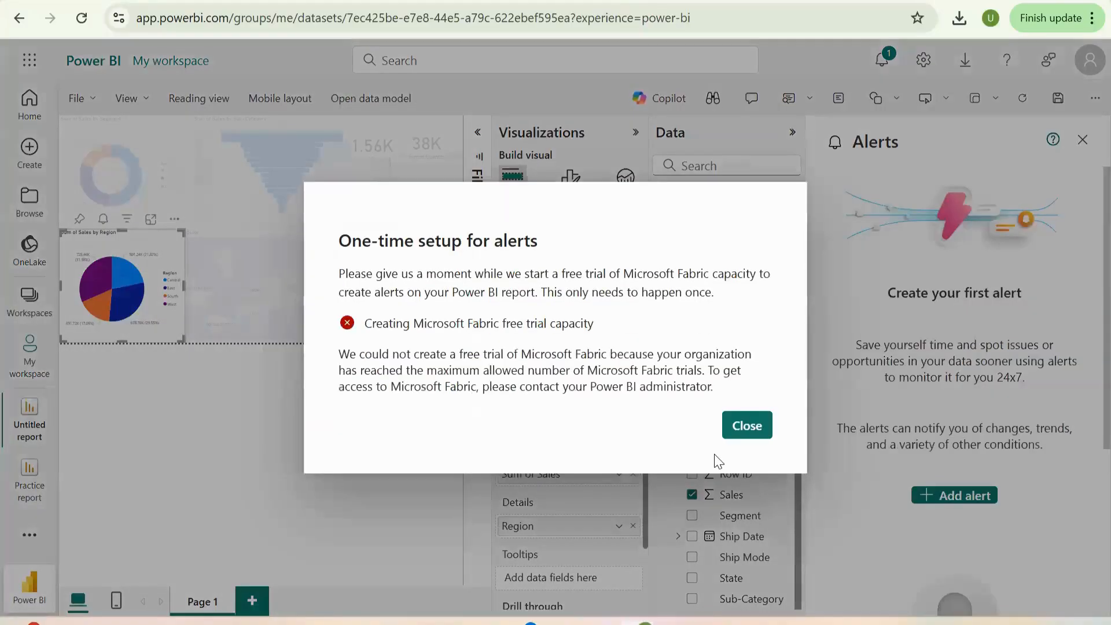
click(748, 426)
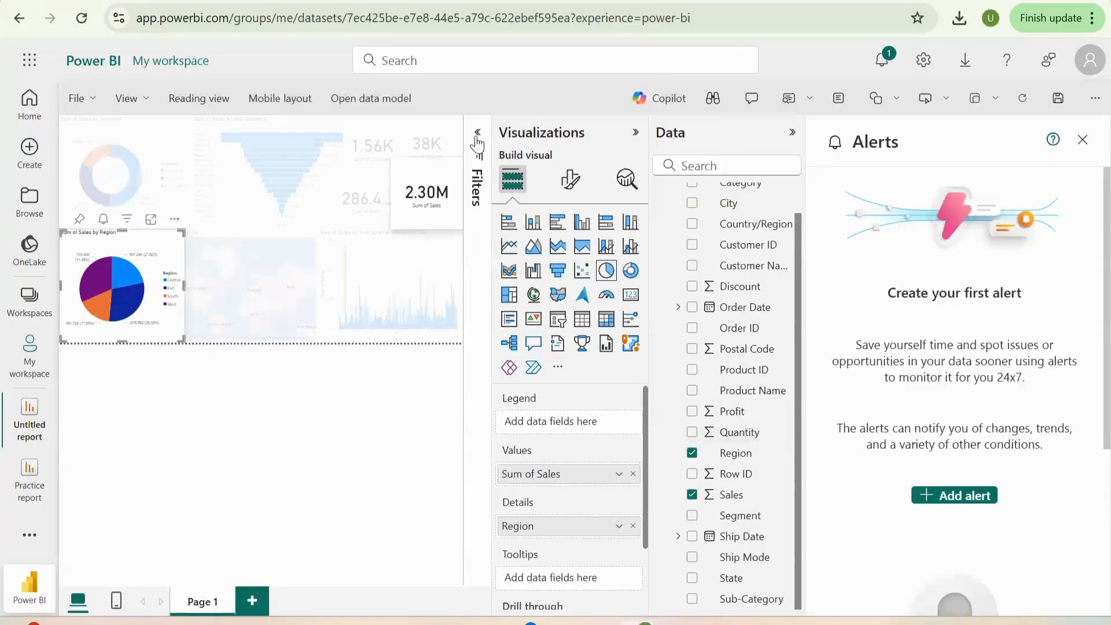
- Collapse the Visualizations pane and close the Alerts pane to enlarge the report canvas
click(478, 139)
click(479, 133)
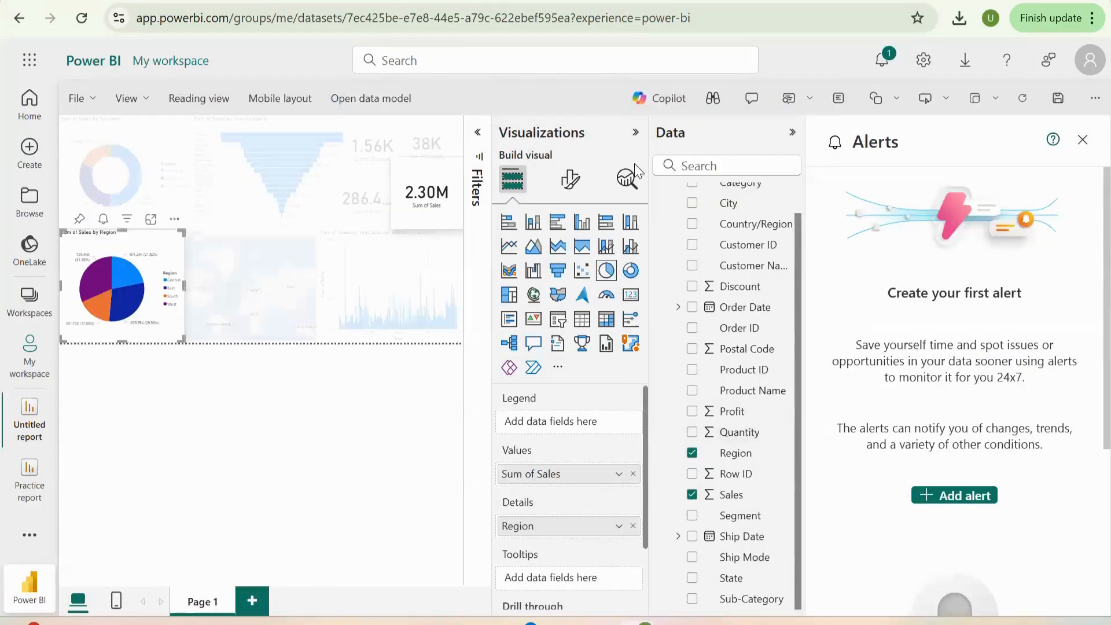
click(635, 132)
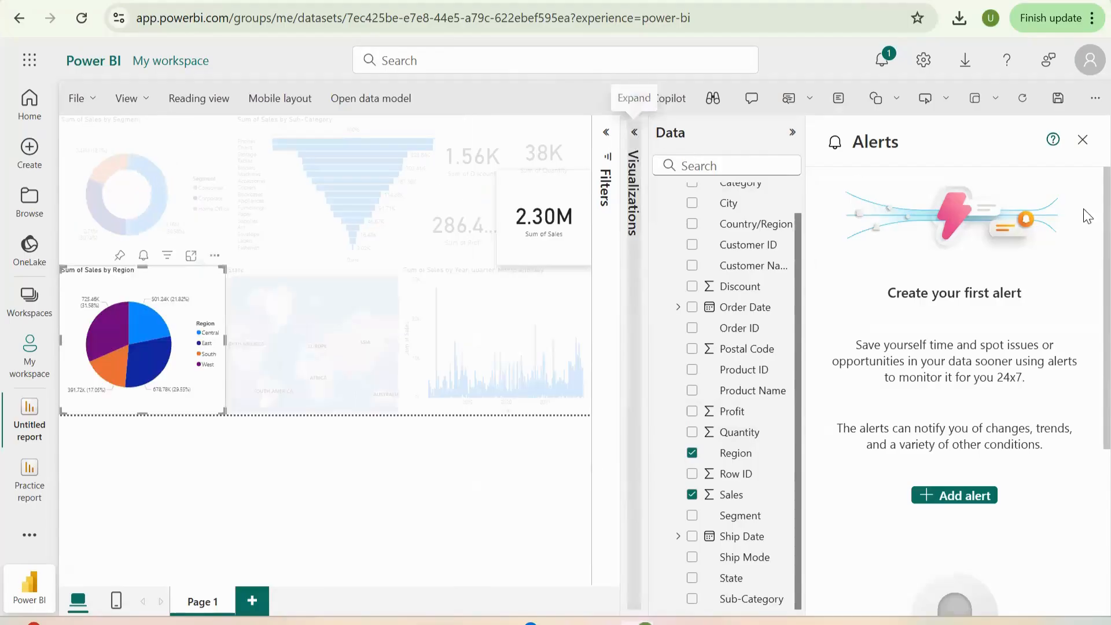
click(1080, 143)
- Shorten the Sales card from its top edge so it clears the Quantity card above it
click(717, 282)
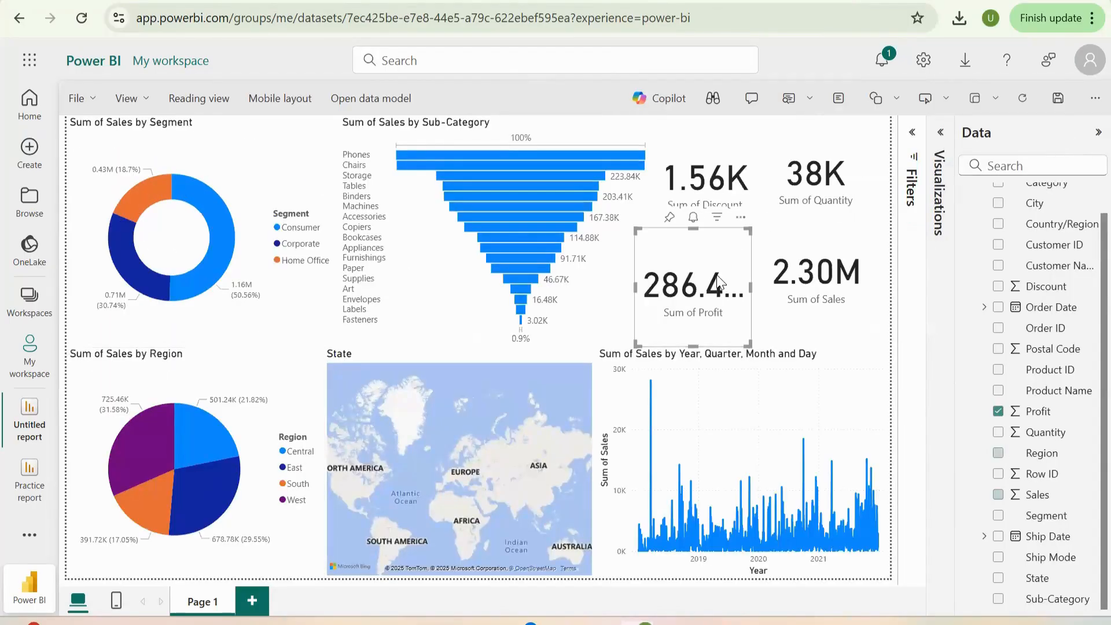
click(827, 271)
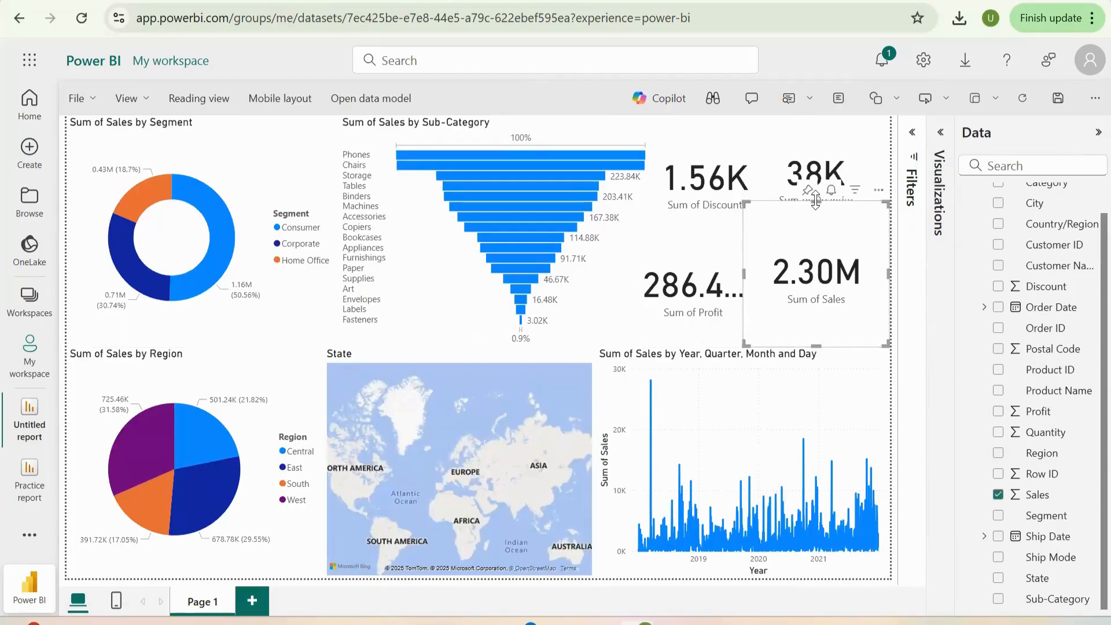
drag(815, 203, 815, 231)
- Swap the Profit and Discount cards so Profit sits beside Quantity and Discount sits beside Sales
click(803, 198)
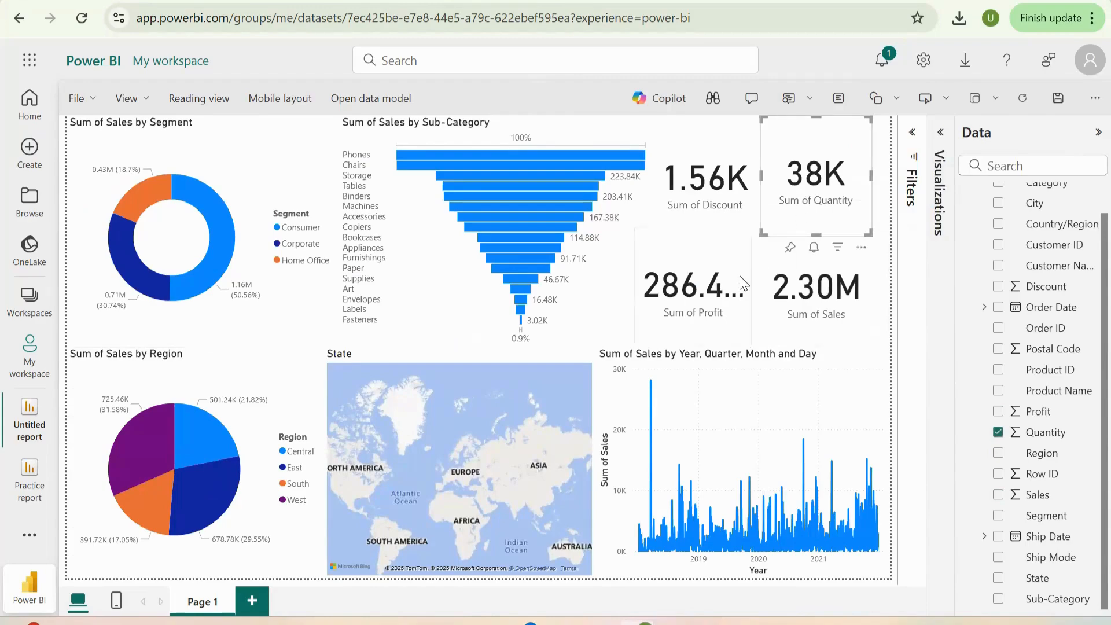
click(711, 203)
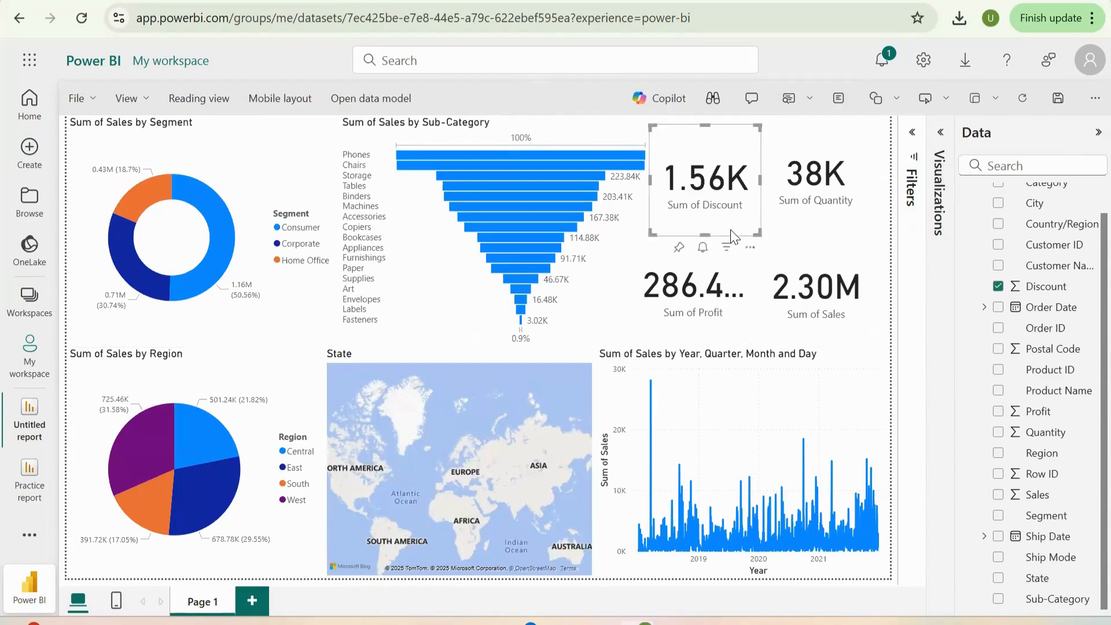
drag(719, 217, 813, 274)
drag(703, 301, 719, 158)
drag(769, 270, 707, 301)
- Narrow the Quantity card from its left edge and widen the Profit card to show its full value
click(804, 223)
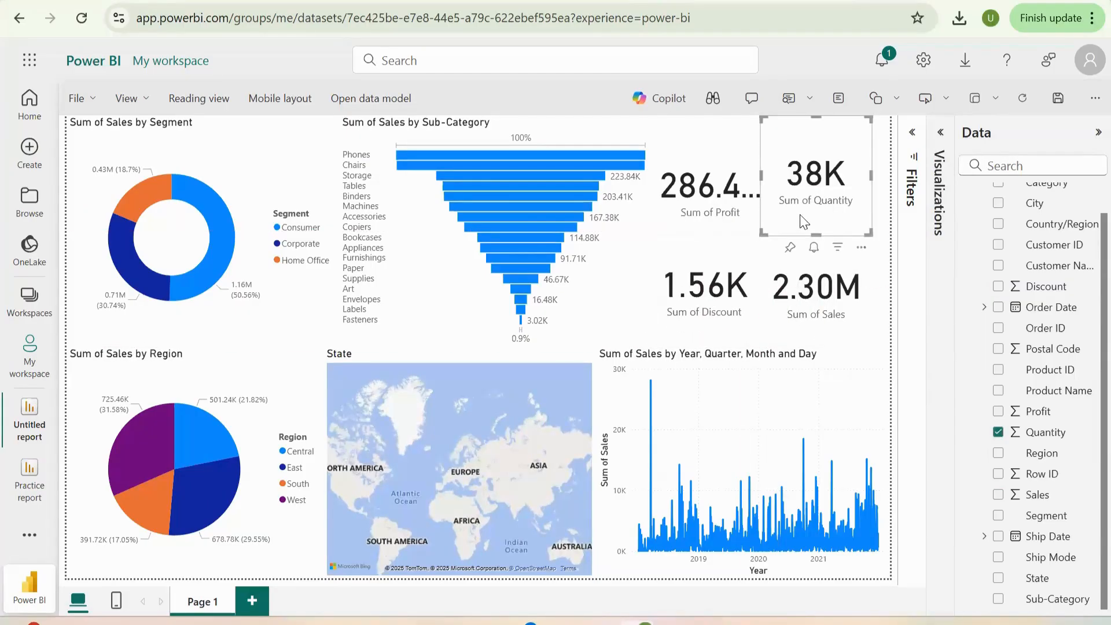
click(761, 184)
drag(771, 187, 789, 184)
click(776, 184)
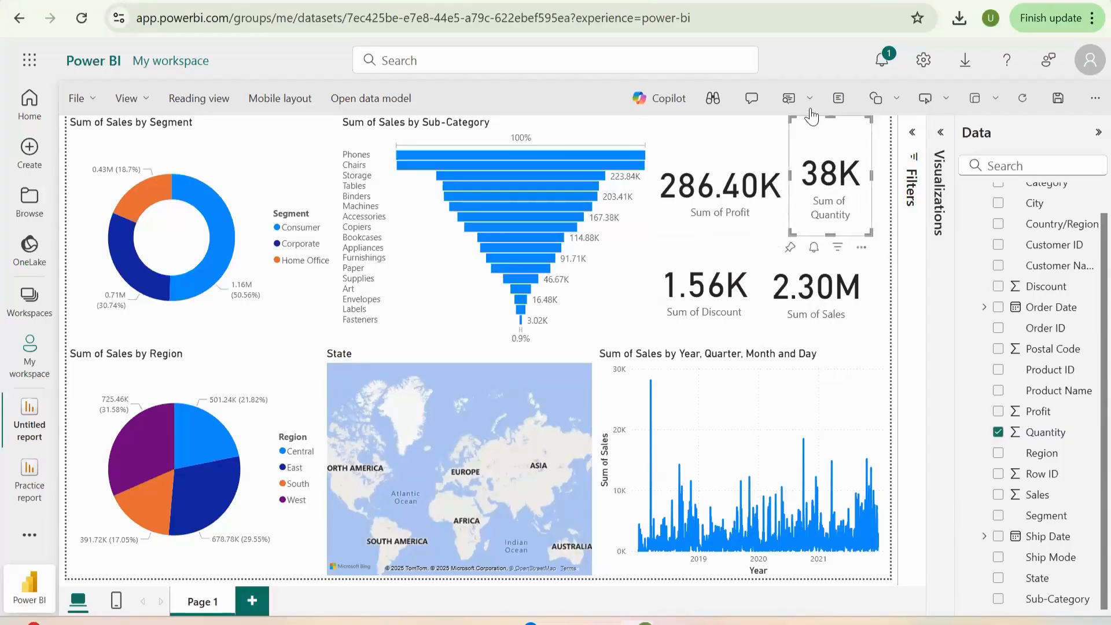
- Shorten the Quantity card from its top edge so its value lines up with the Profit card
drag(830, 117, 835, 146)
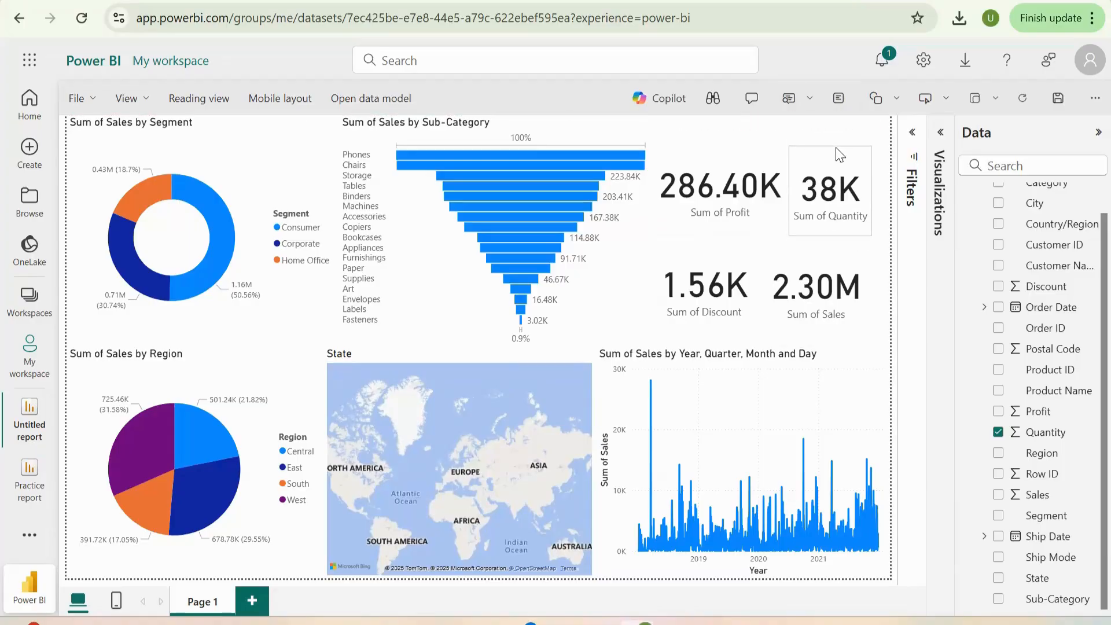
click(775, 176)
click(822, 165)
drag(831, 145, 830, 136)
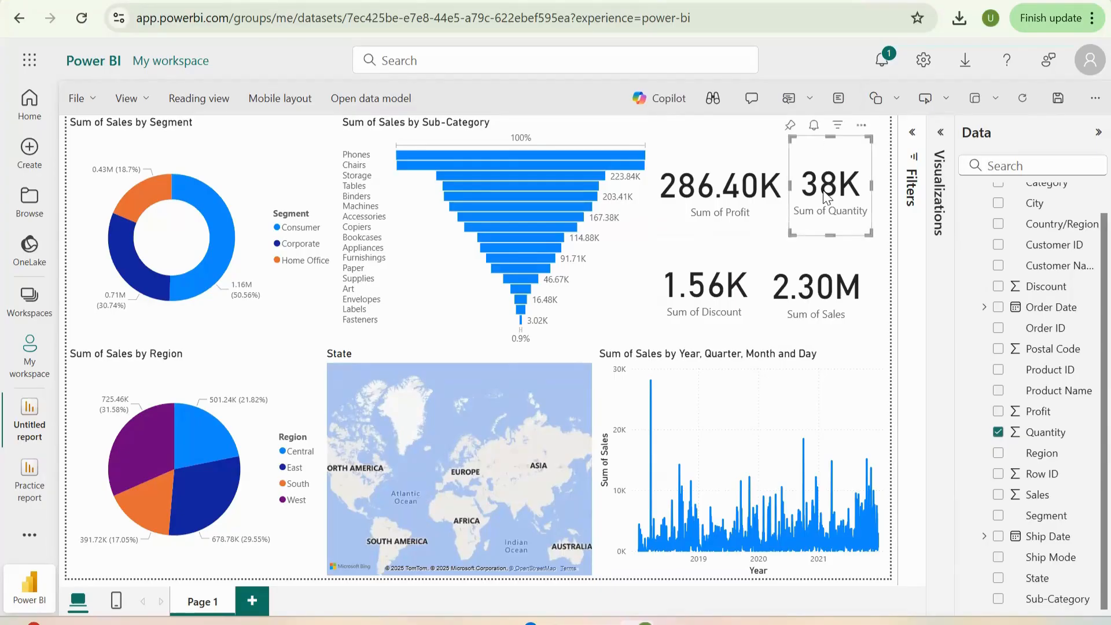
- Nudge the Discount card down level with the Sales card, and narrow the Sales card from its left edge
click(723, 250)
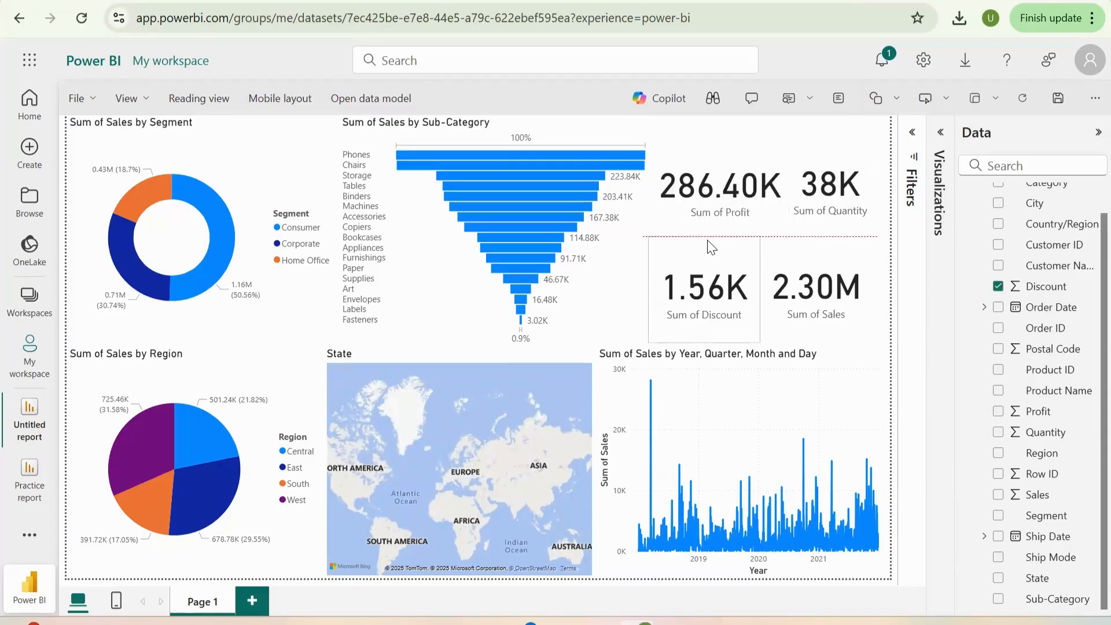
click(850, 295)
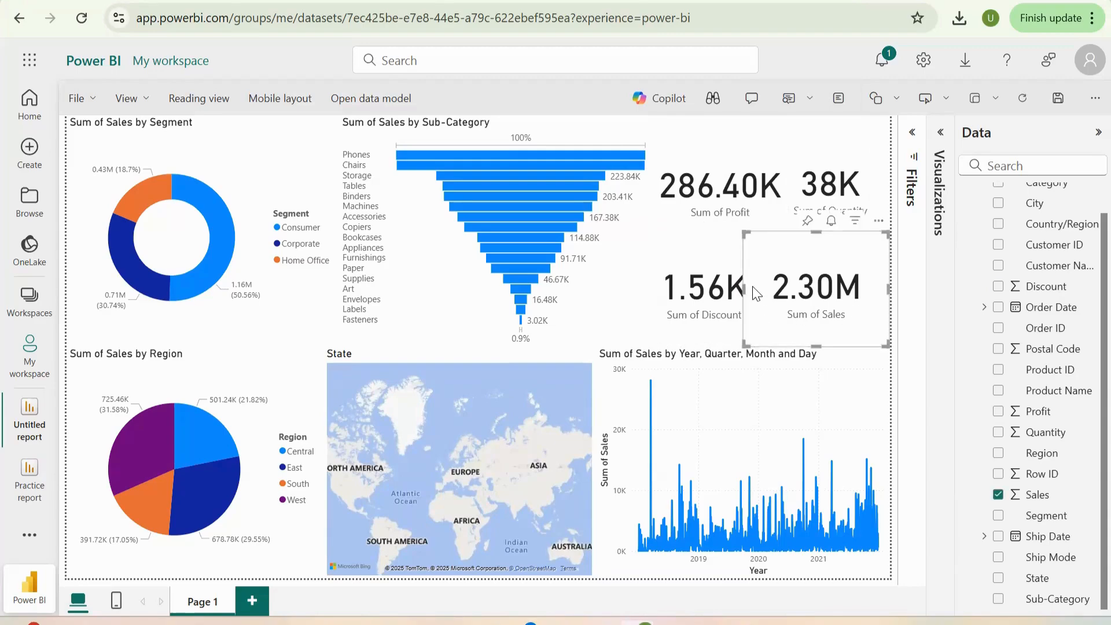
drag(758, 286, 761, 287)
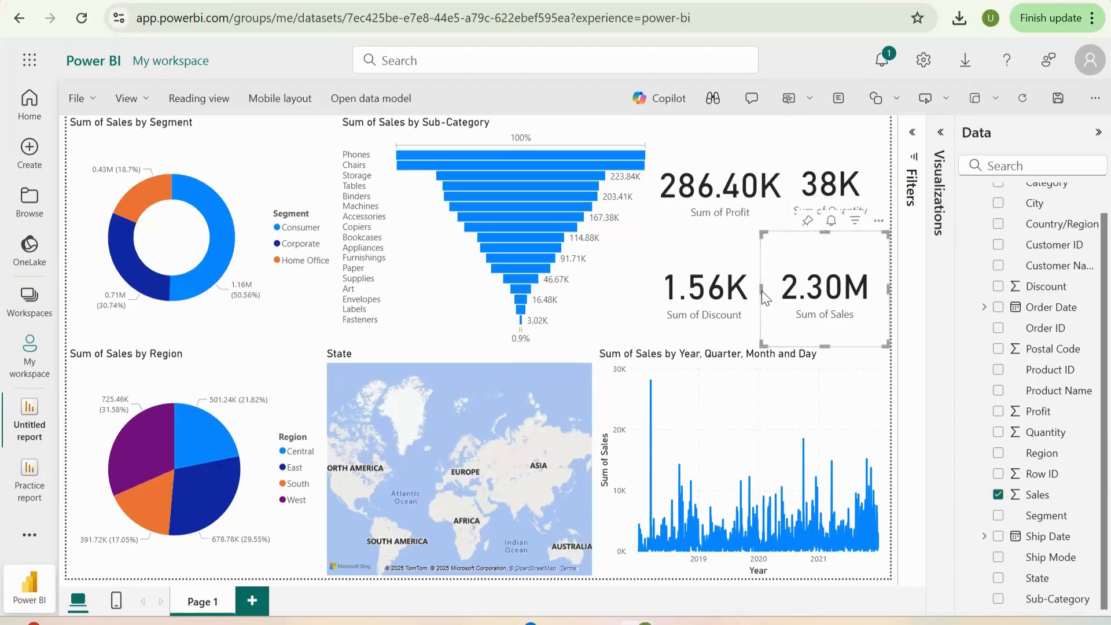
drag(760, 289, 772, 291)
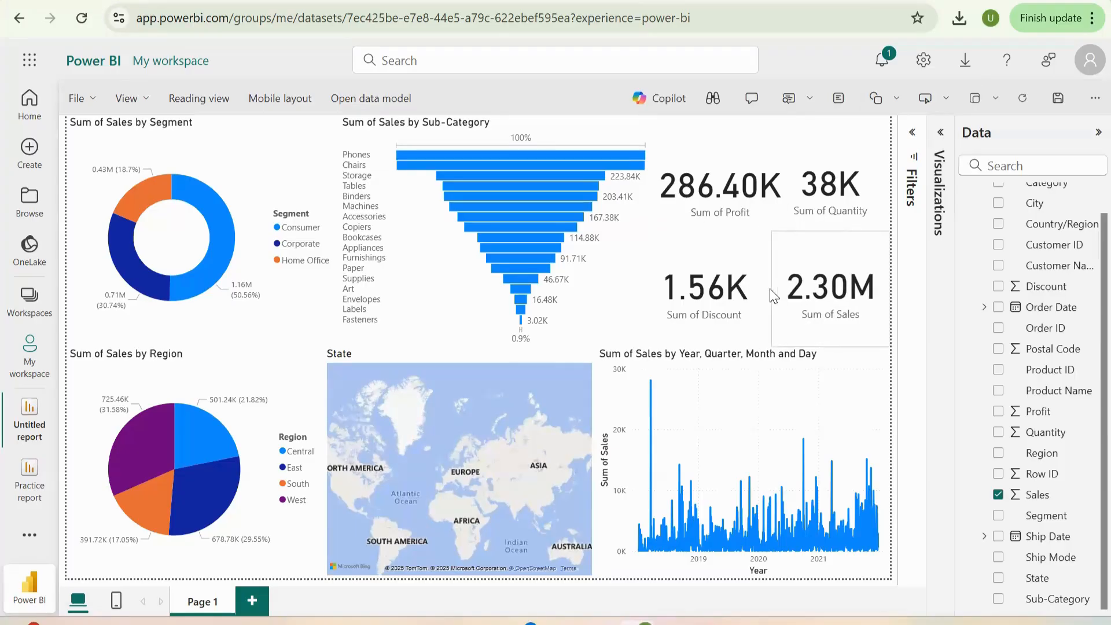
- Cross-filter the report by the Appliances, Copiers and Machines sub-categories, and by the Consumer and Home Office segments
click(833, 373)
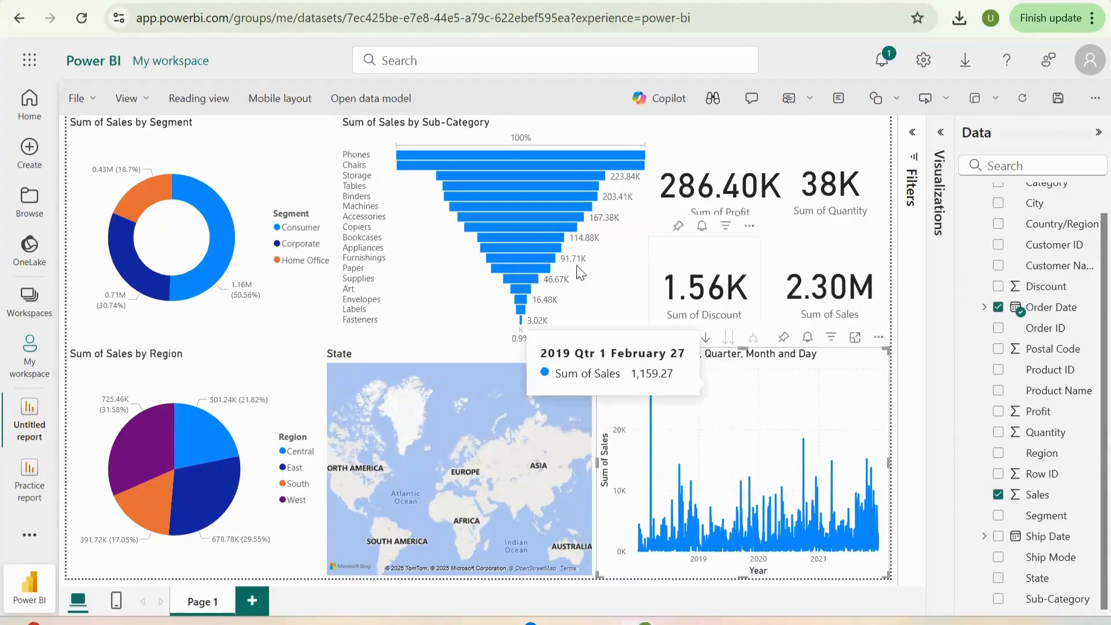
click(529, 244)
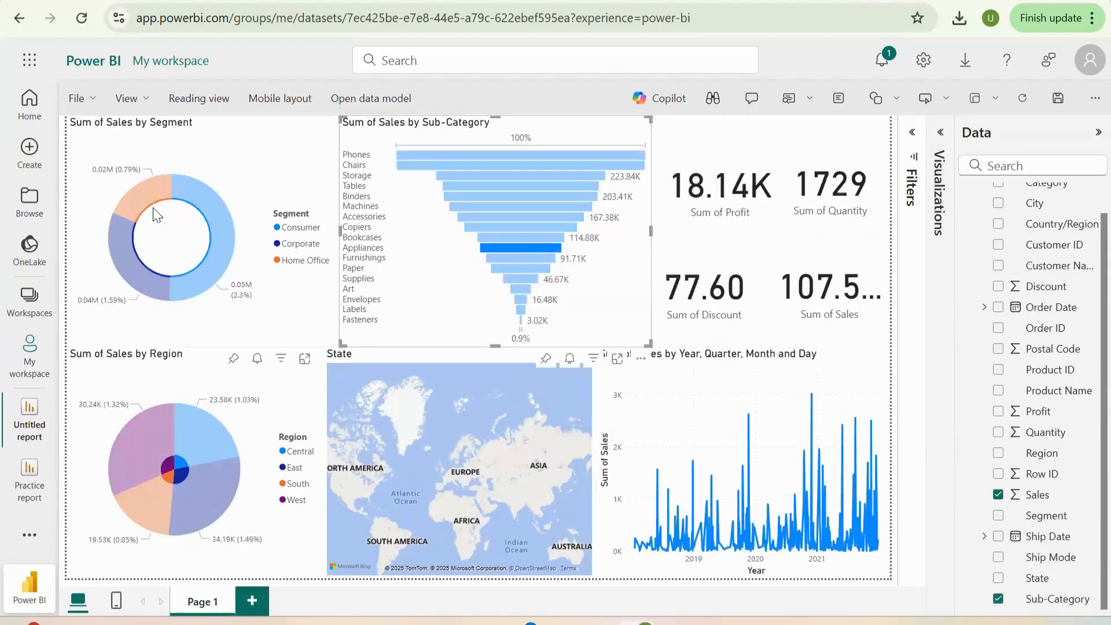
click(517, 228)
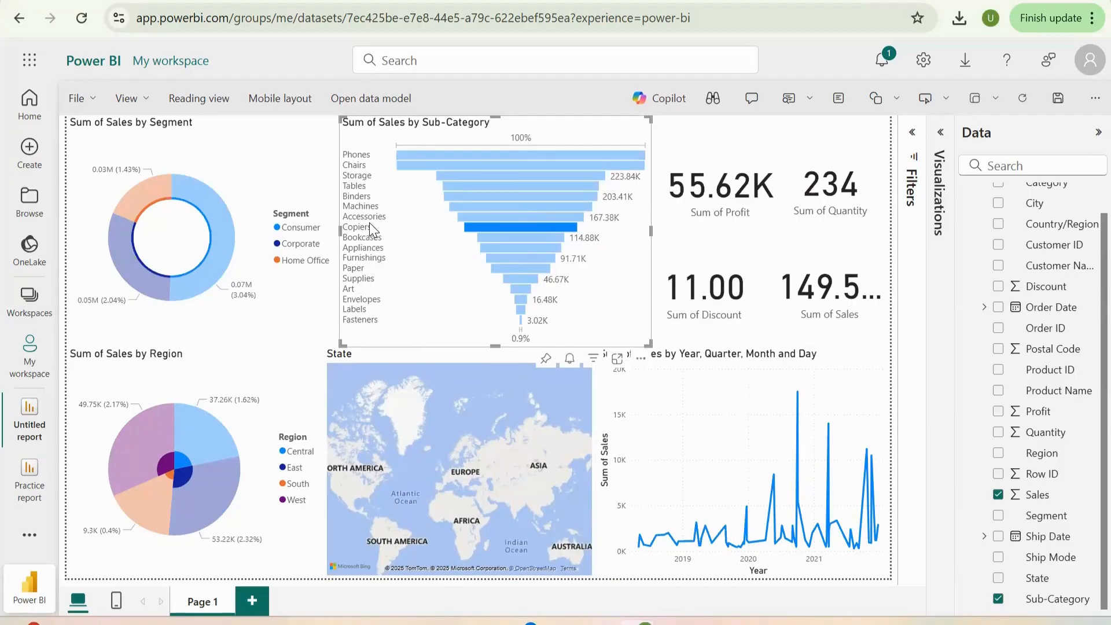
click(529, 203)
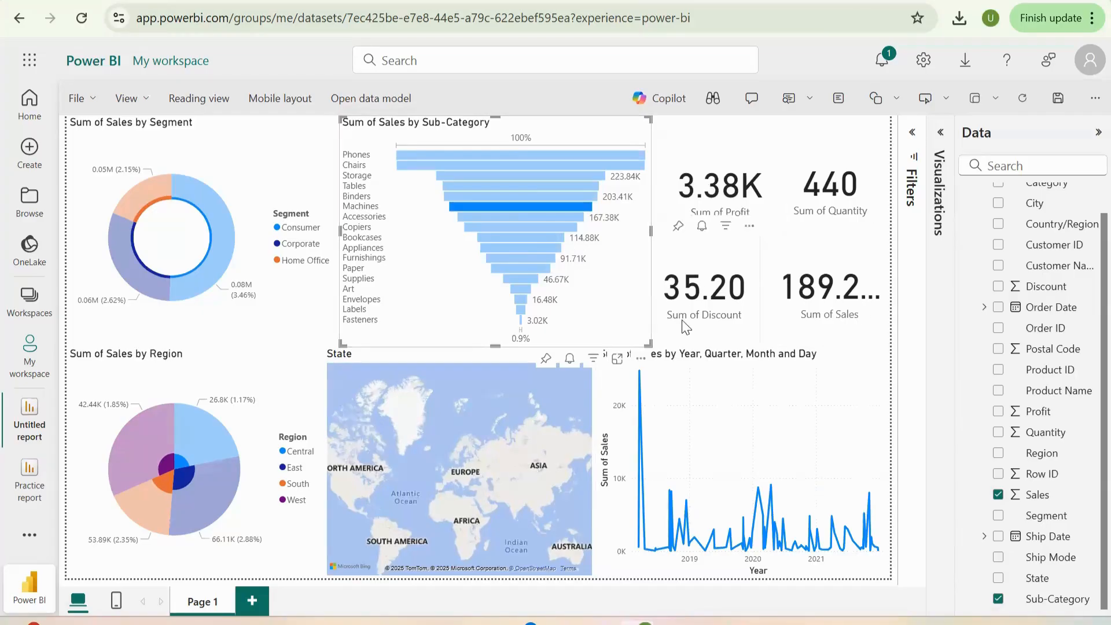
click(229, 241)
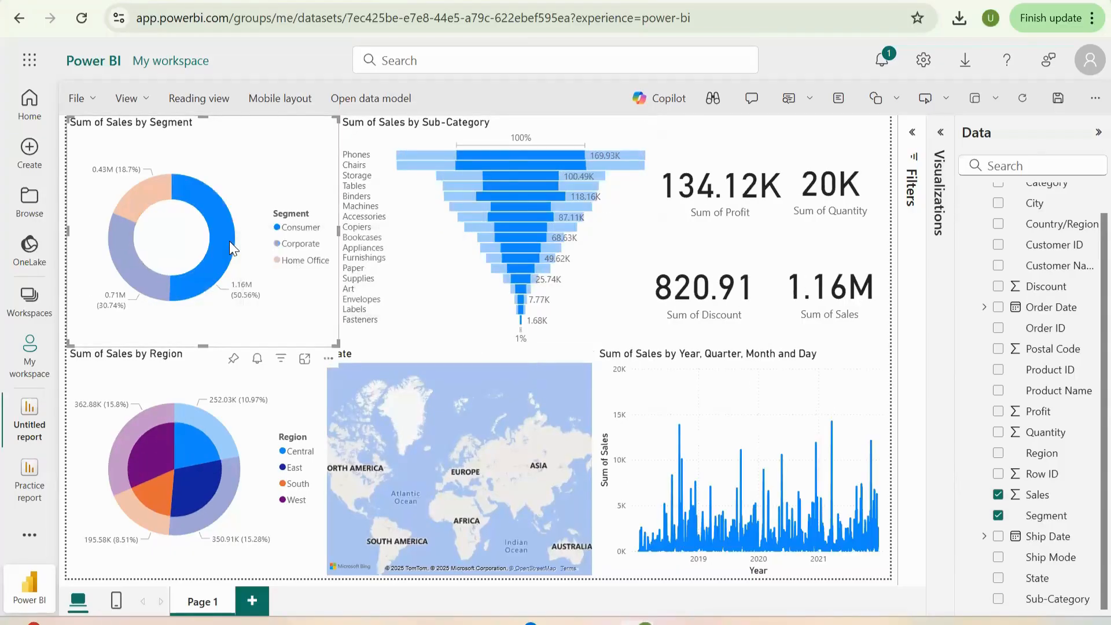
click(145, 199)
- Cross-filter the report by the West, South, East and Central regions, and clear the region selection
click(137, 434)
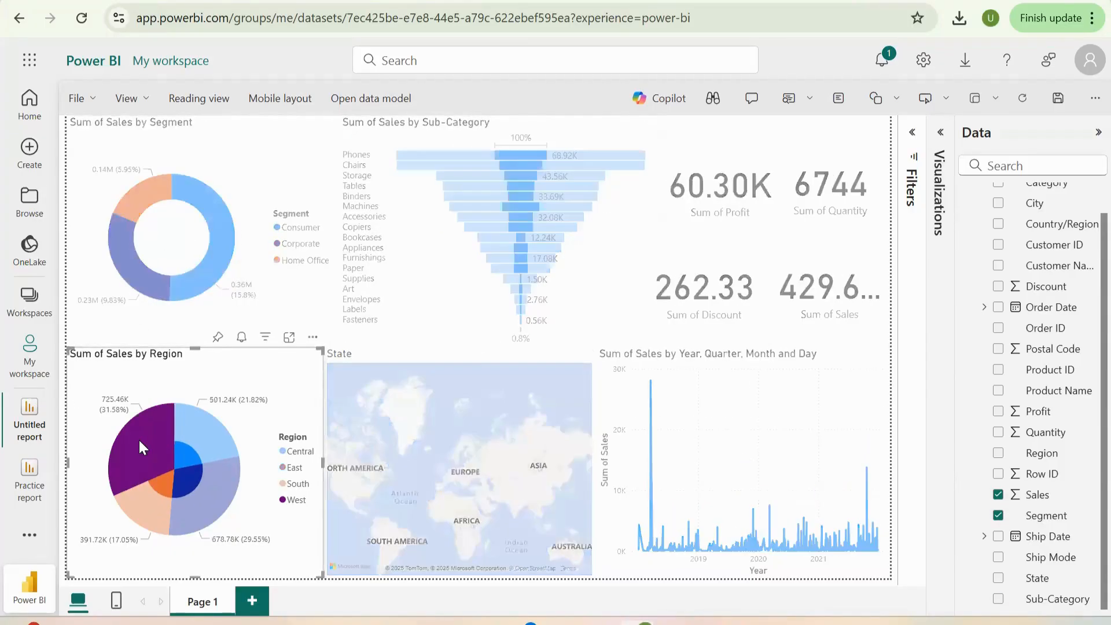
click(157, 507)
click(215, 514)
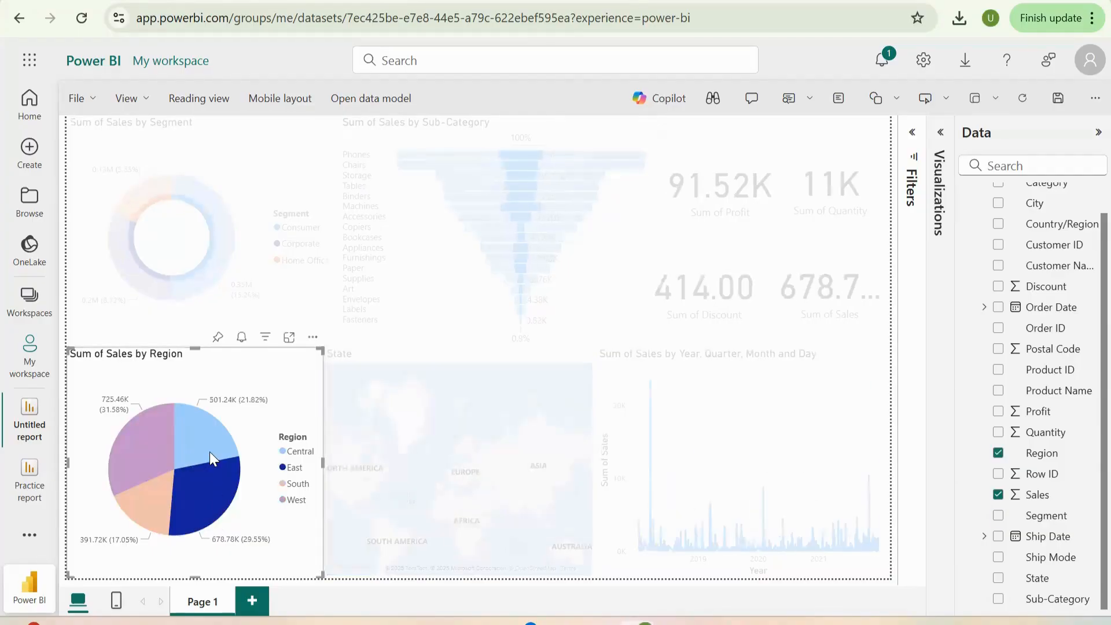
click(210, 451)
click(210, 452)
click(209, 451)
click(210, 451)
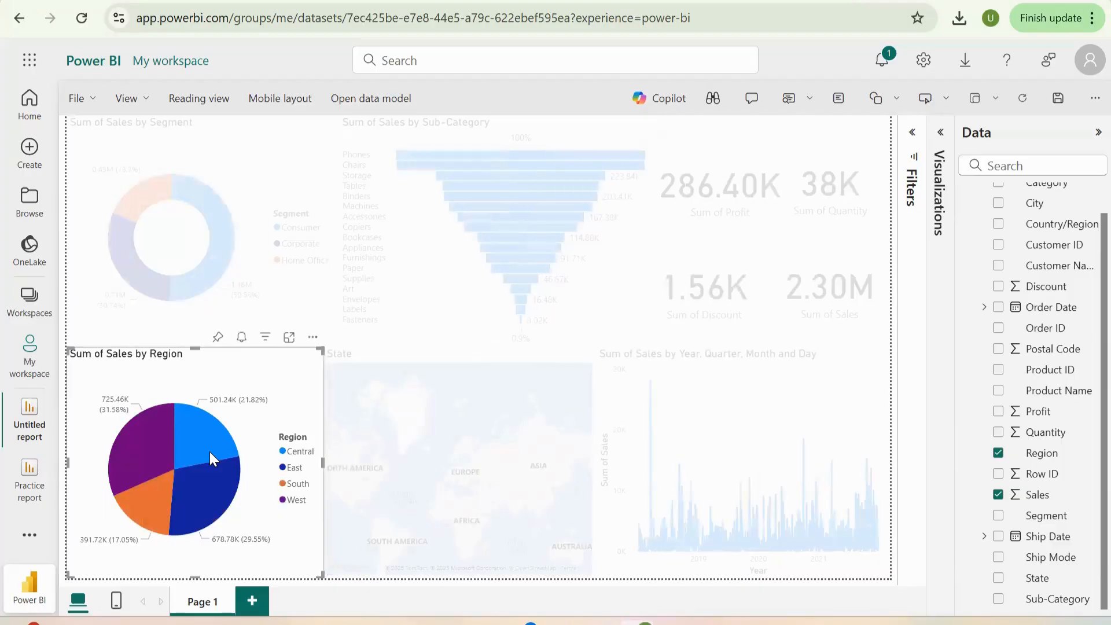
click(448, 455)
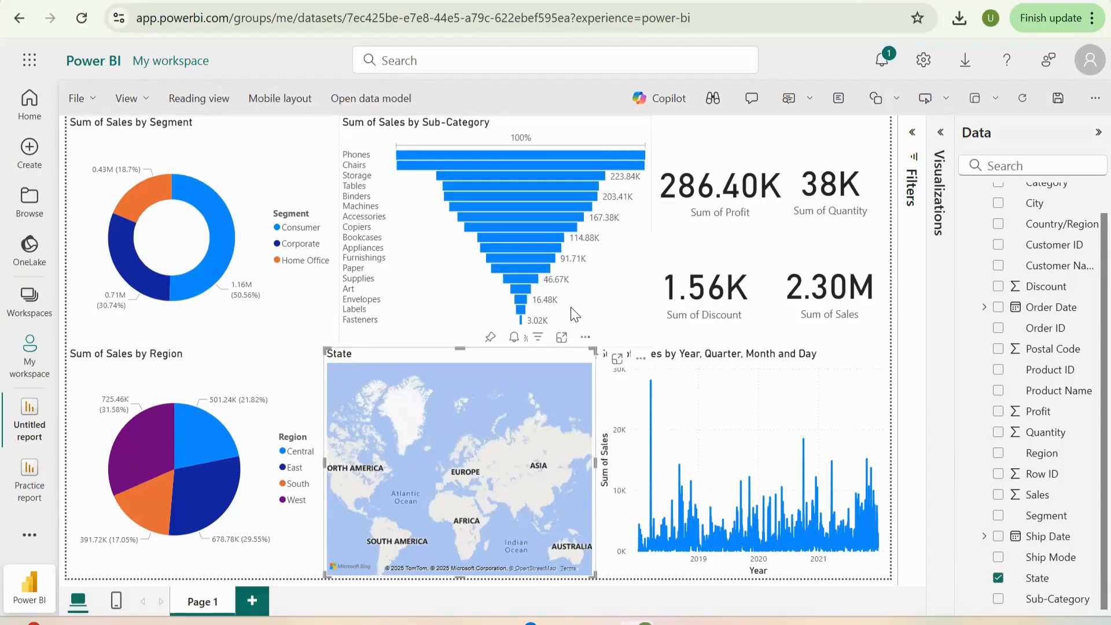
click(510, 140)
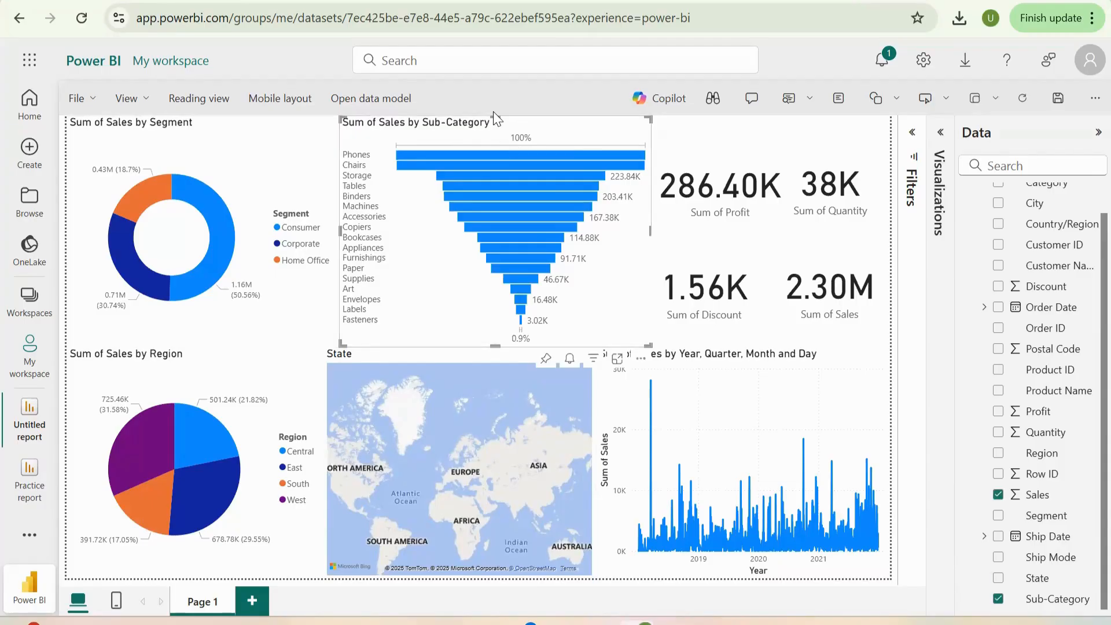
- Shorten the Sales by Segment donut and Sales by Sub-Category funnel from their top edges to free space above them
drag(492, 117, 491, 155)
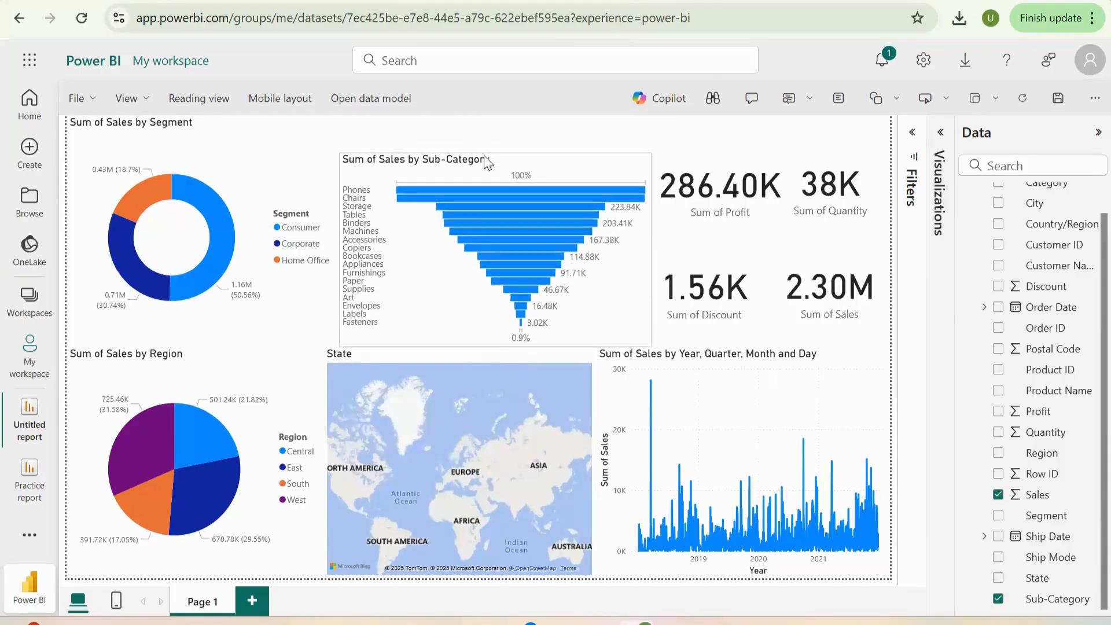
click(227, 129)
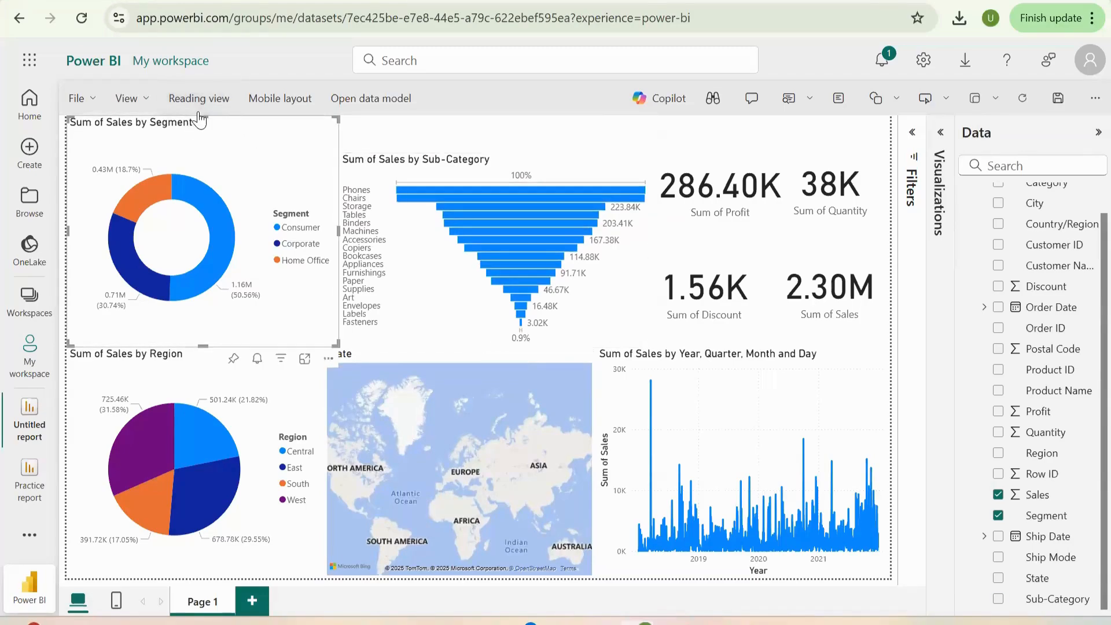
drag(203, 117, 200, 164)
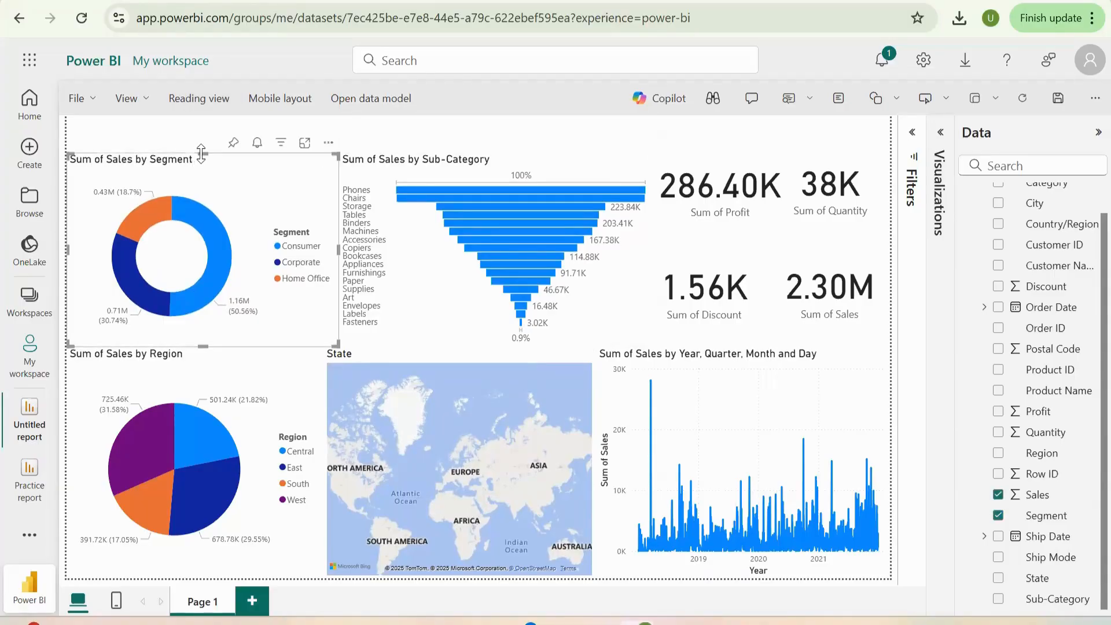
drag(201, 154, 200, 186)
click(557, 207)
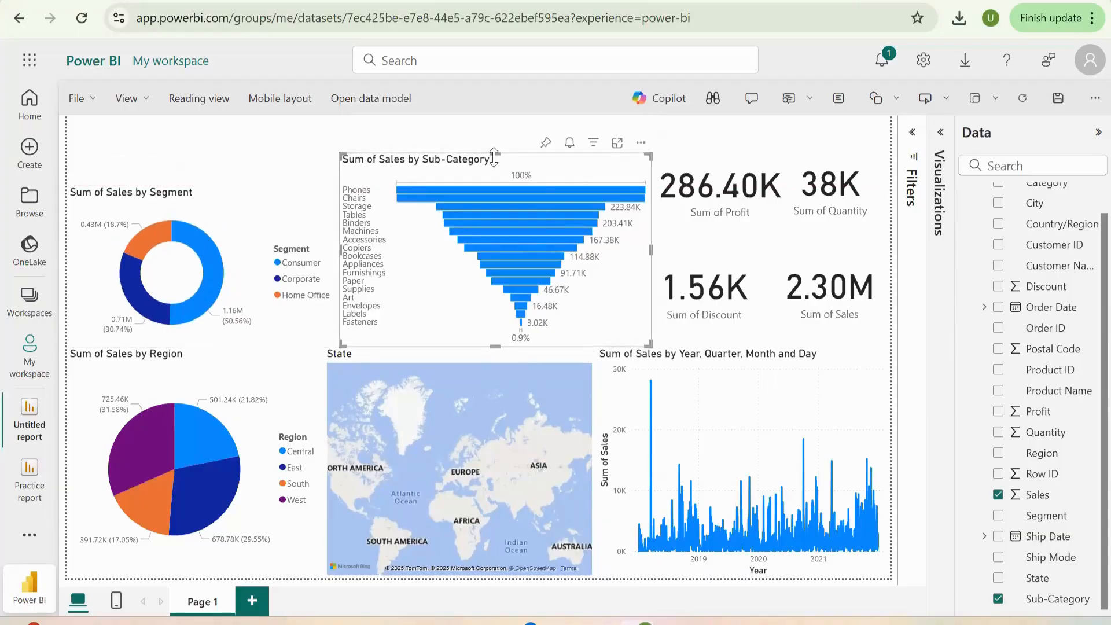
drag(494, 156, 490, 180)
- Shorten the Profit and Quantity cards from their top edges so both values sit lower and level with each other
click(696, 221)
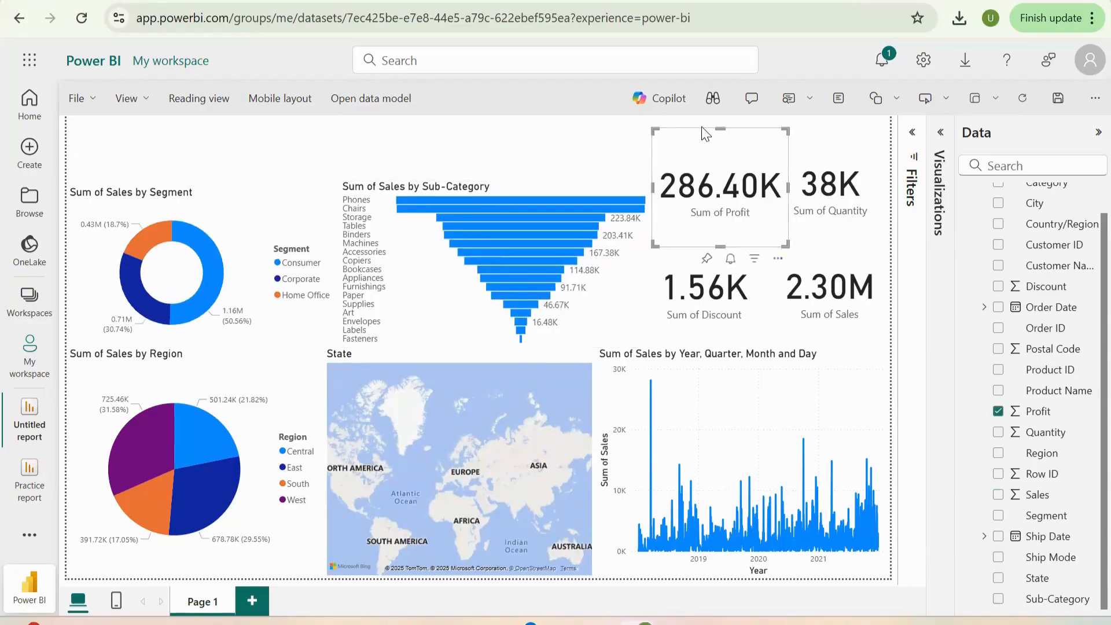
drag(722, 150, 722, 160)
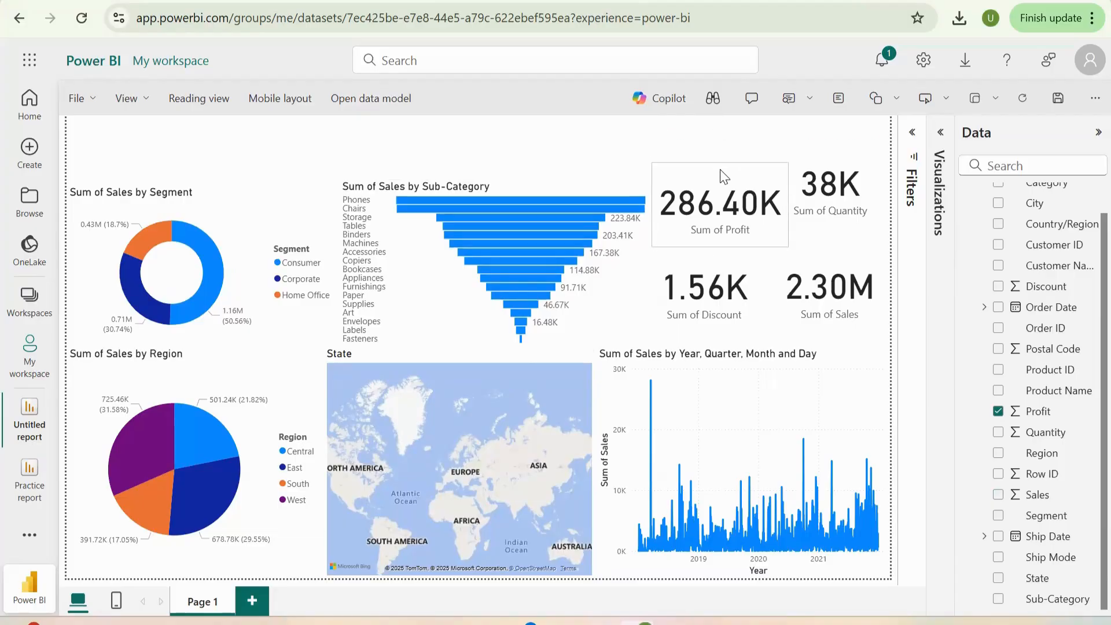
click(833, 139)
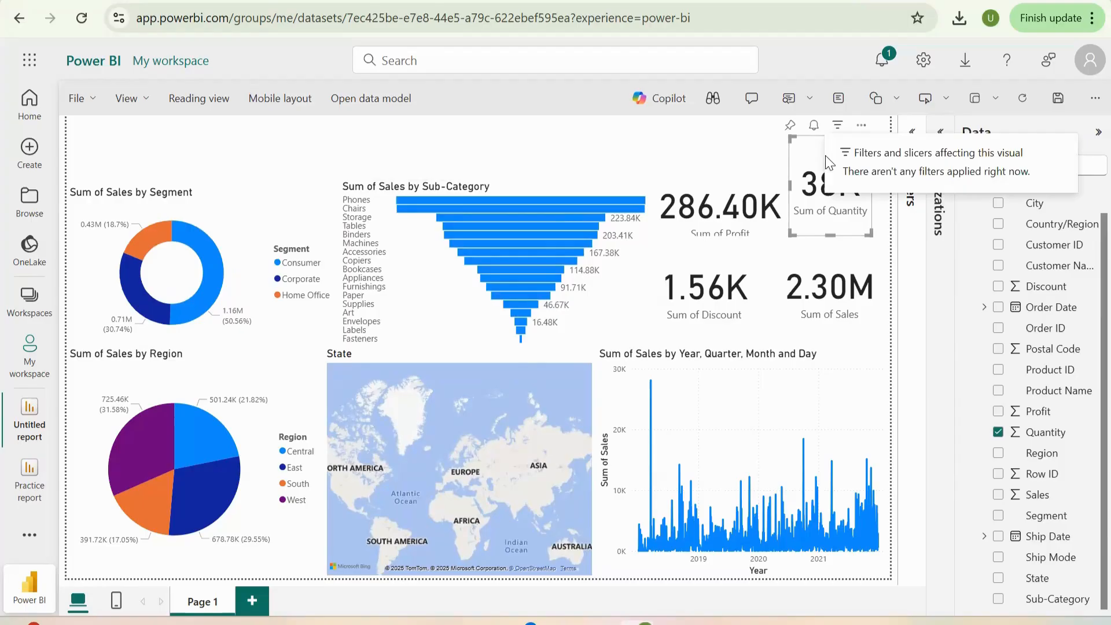
drag(831, 139, 832, 182)
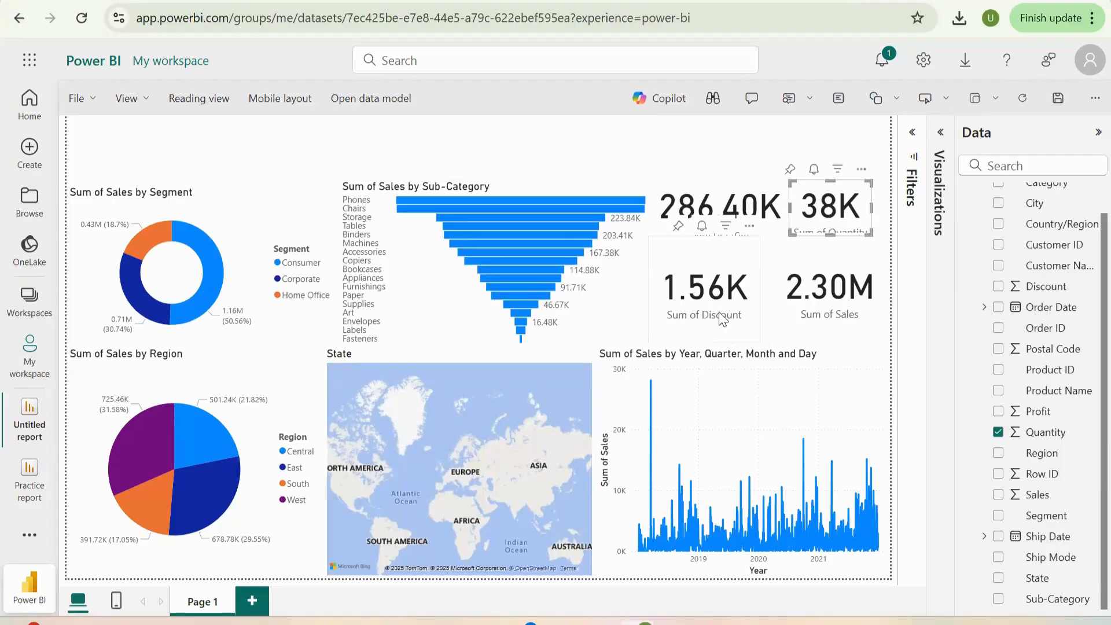
- Shorten the Discount and Sales cards from their top edges, and delete the stray Q&A visual over the Sales card
click(701, 243)
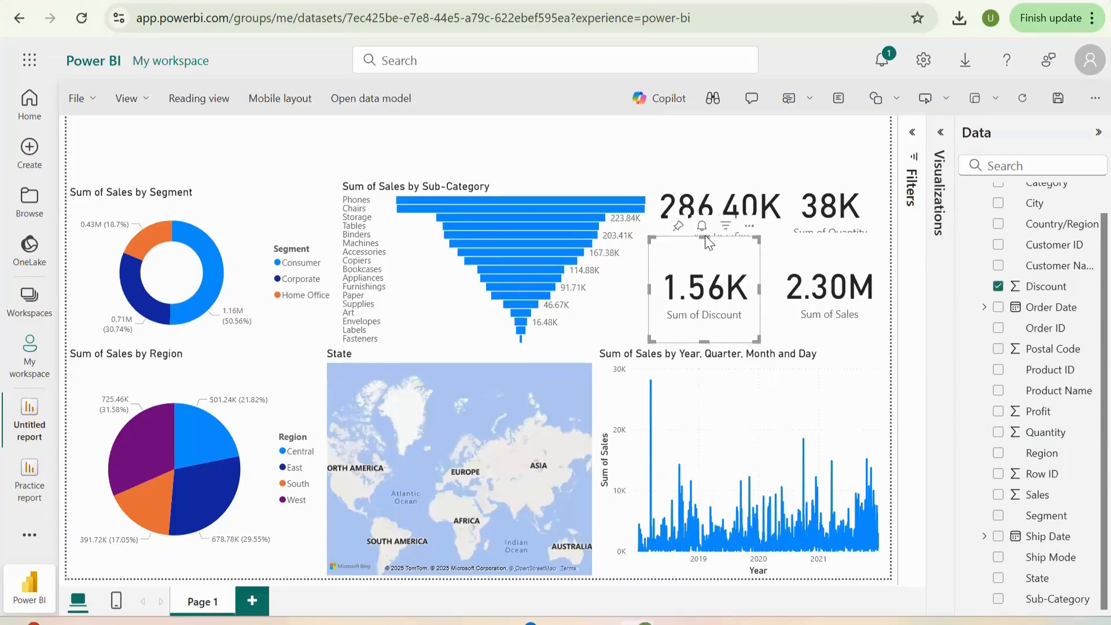
drag(705, 236, 704, 268)
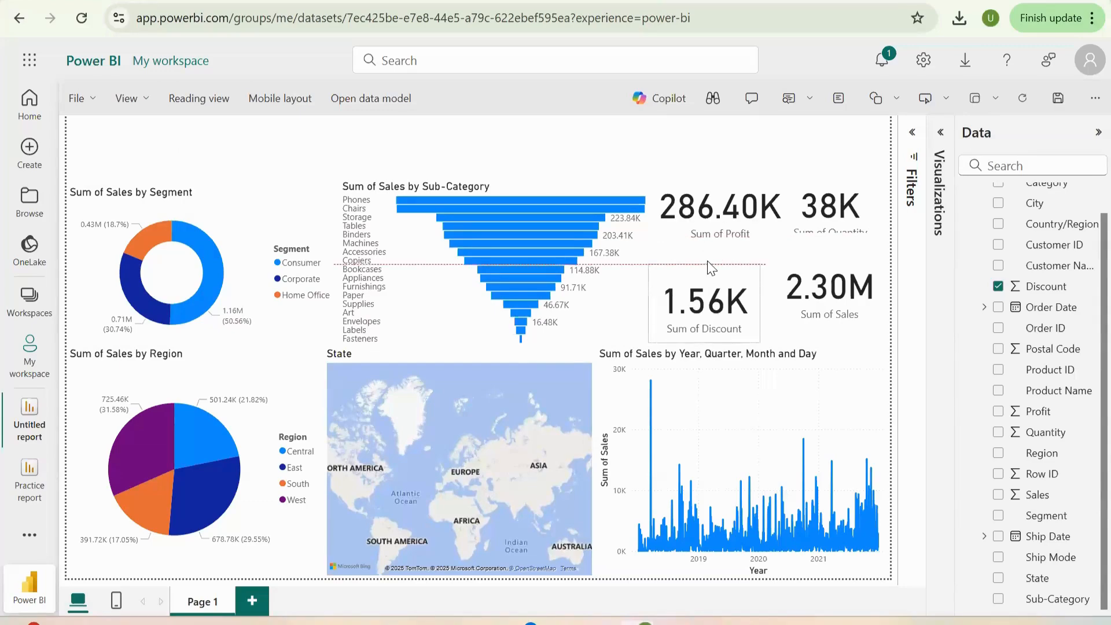
click(831, 245)
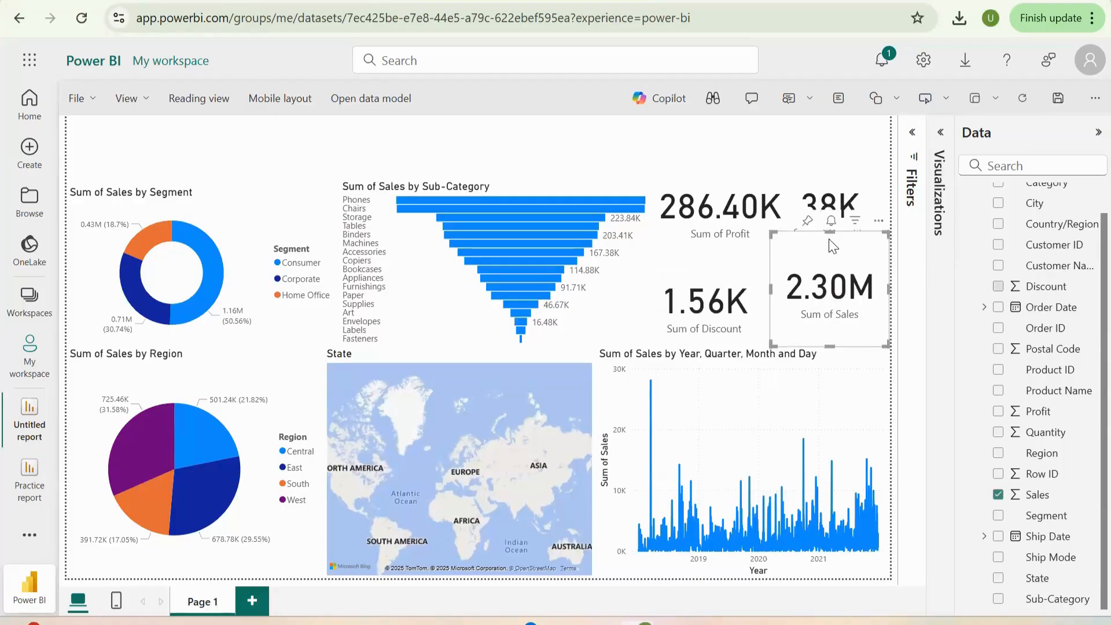
drag(830, 233, 832, 267)
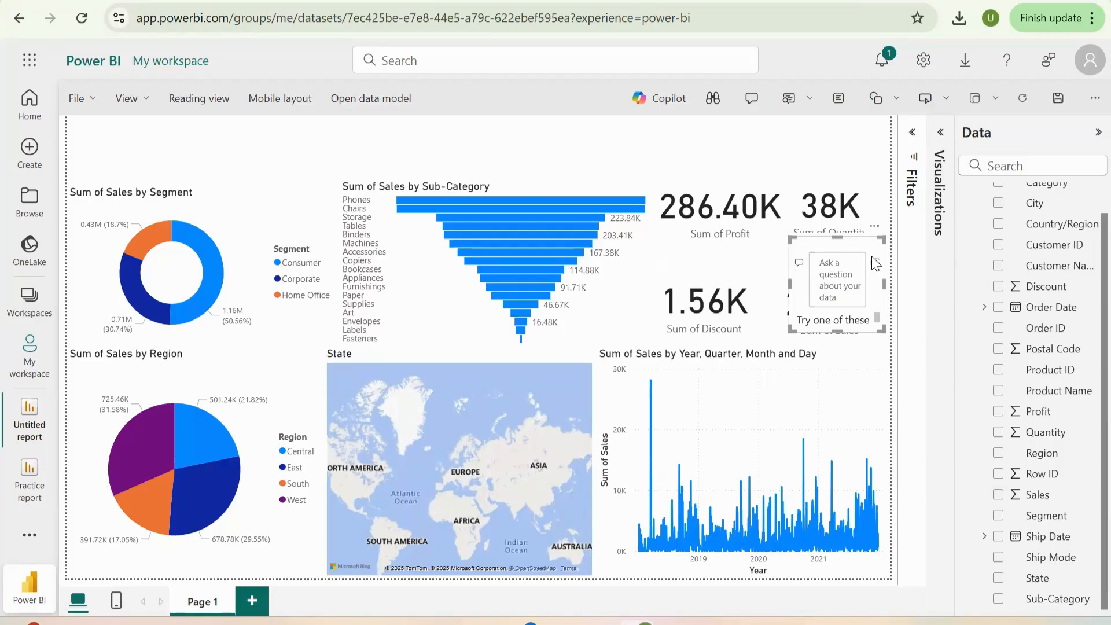
key(Delete)
click(835, 287)
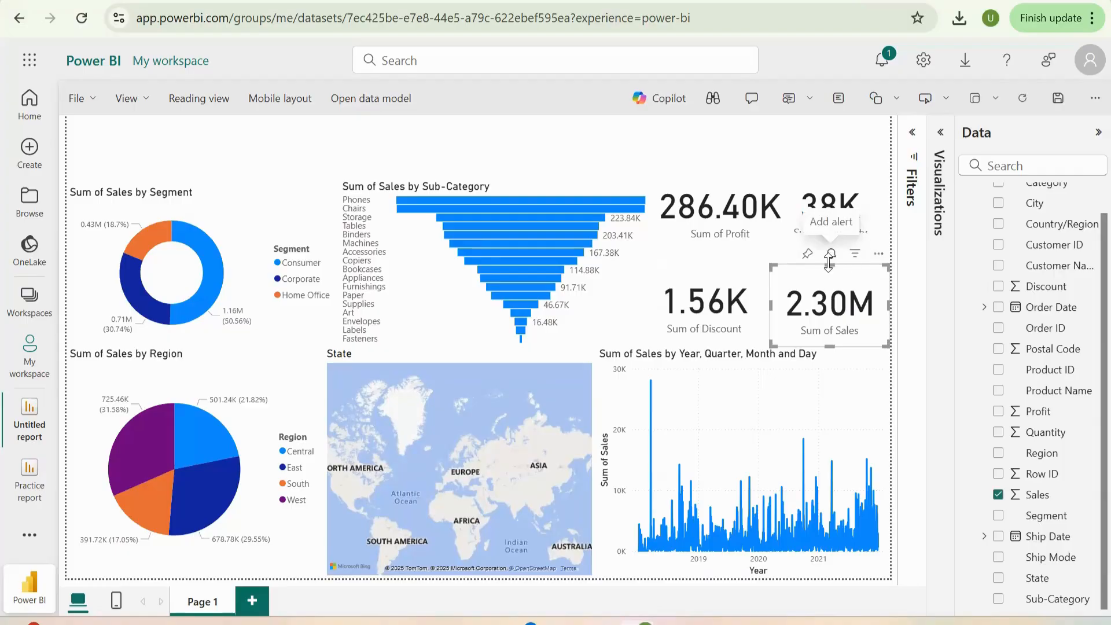
drag(830, 266, 832, 283)
- Extend the Quantity and Profit cards downward from their bottom edges to make room for their labels
click(824, 231)
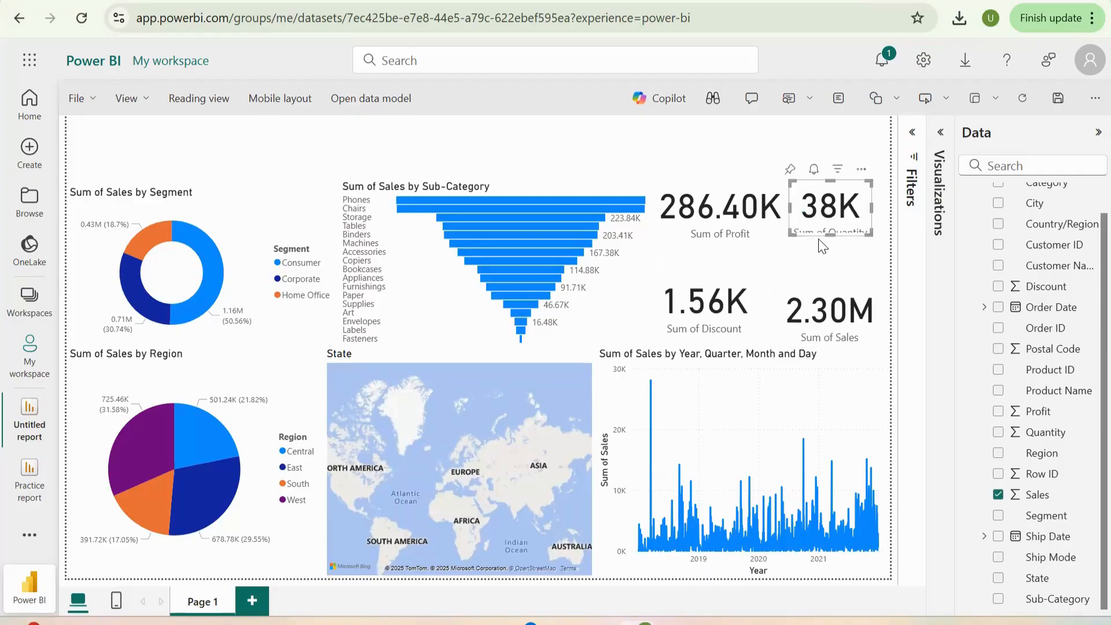
drag(827, 242, 832, 266)
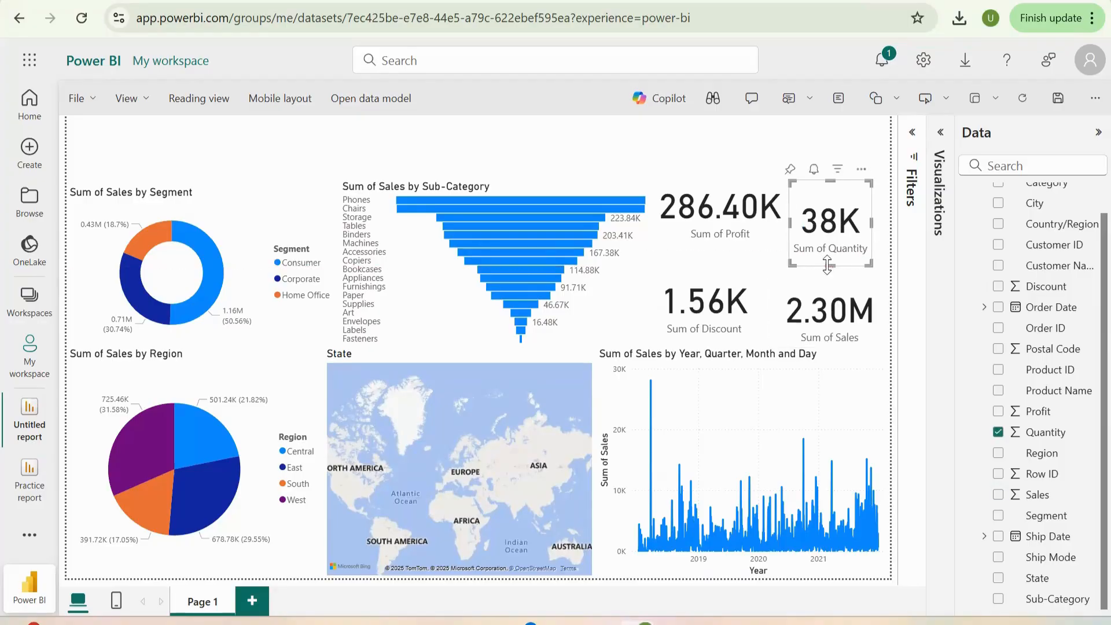
click(808, 317)
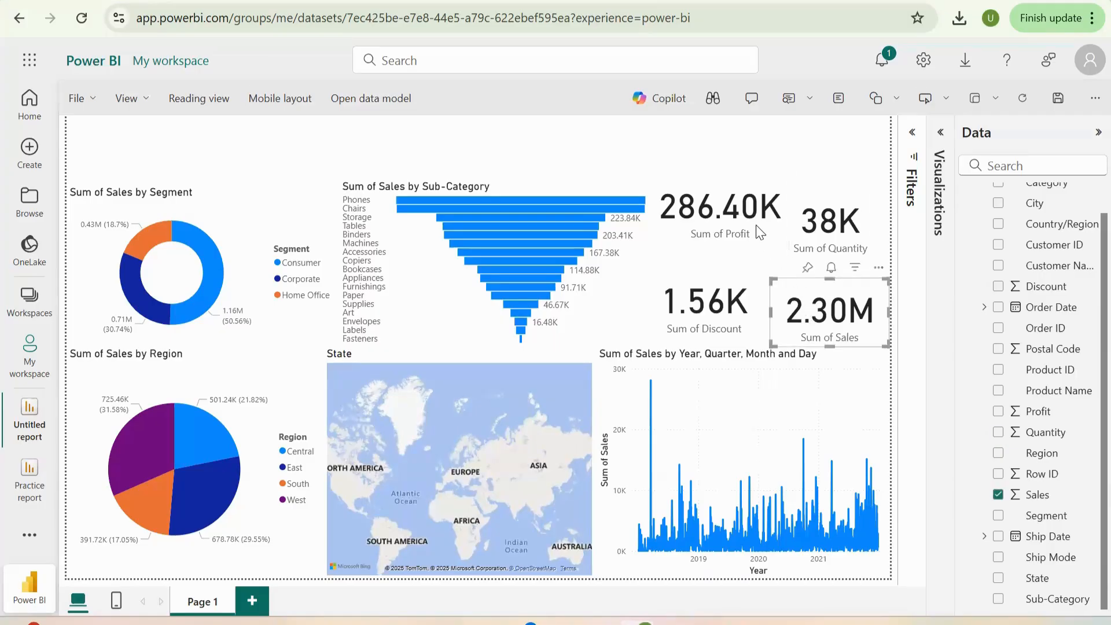
click(837, 243)
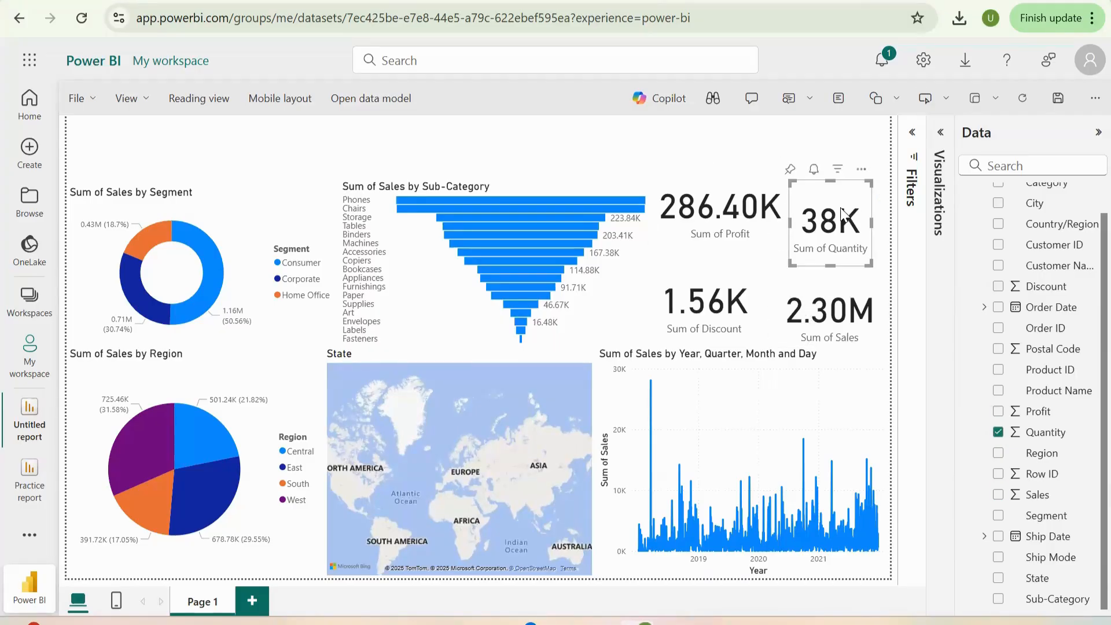
click(712, 243)
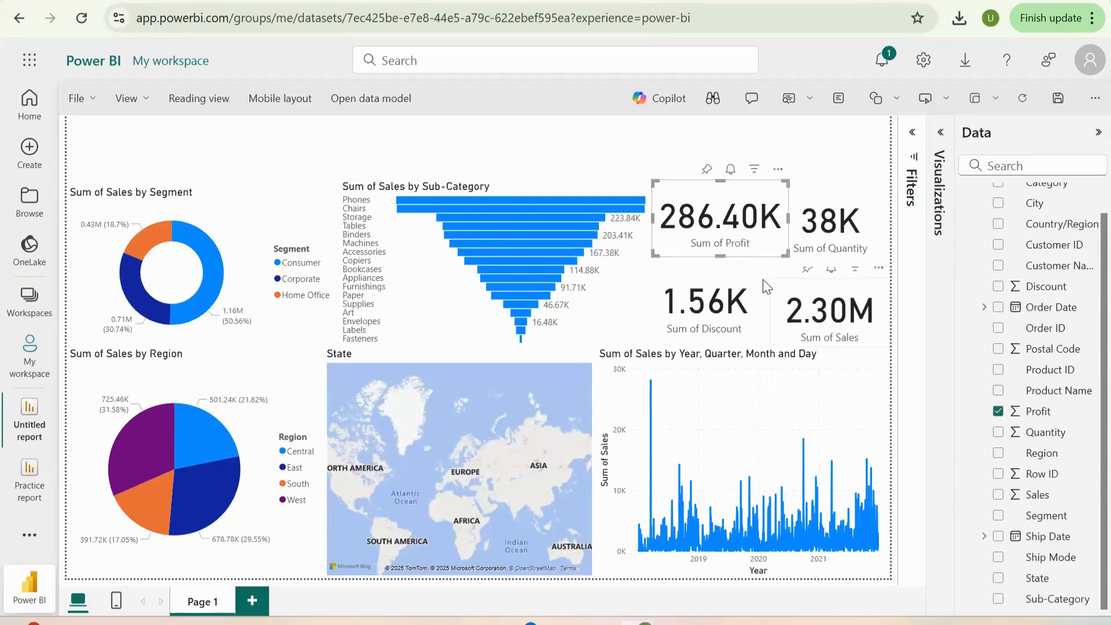
click(738, 296)
click(724, 231)
click(348, 138)
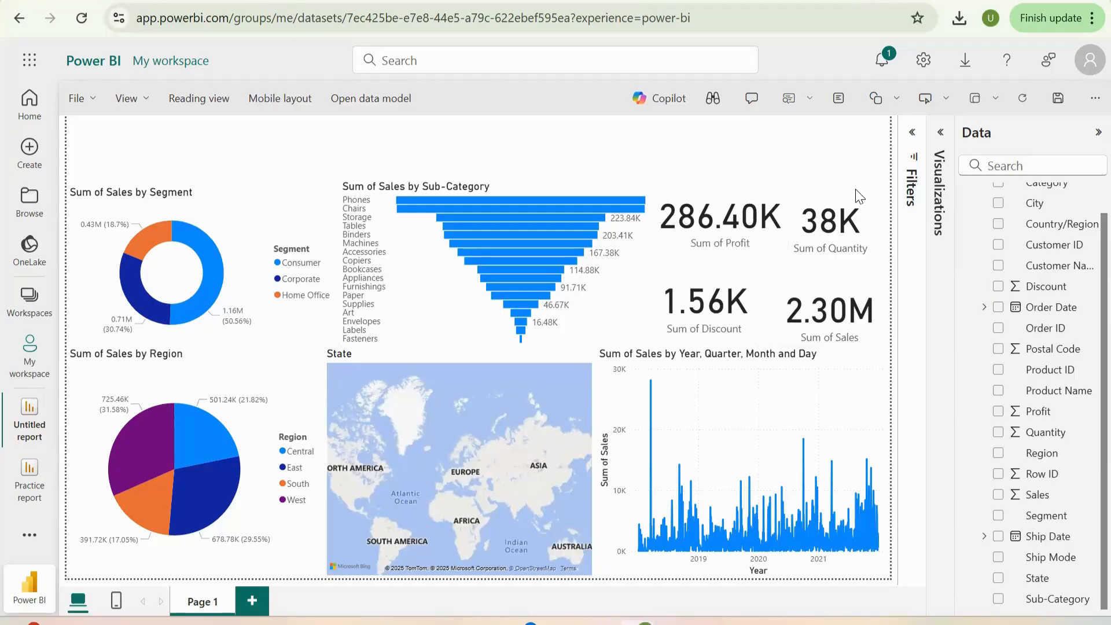
- Insert a text box containing the report title "ICAPITAL Academy Sales Report"
click(837, 101)
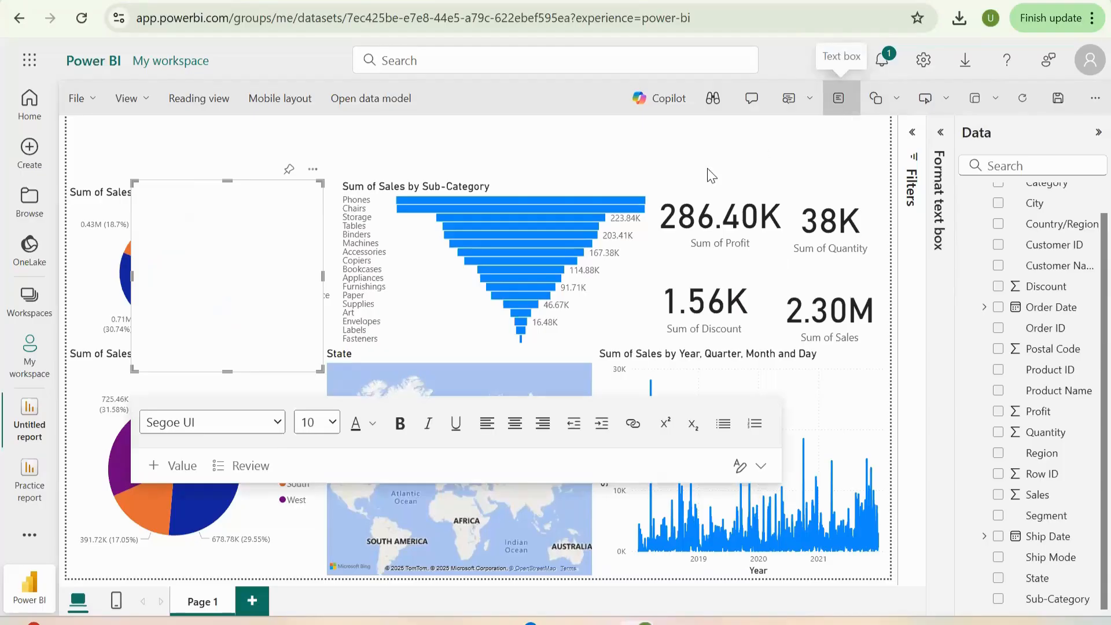
click(195, 237)
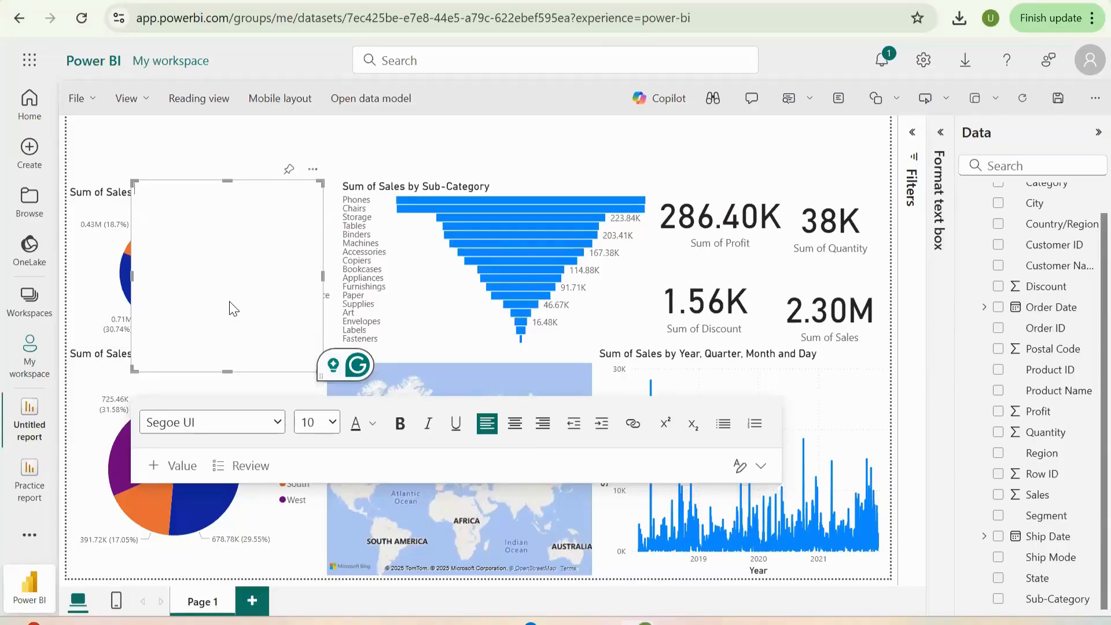
key(Caps_Lock)
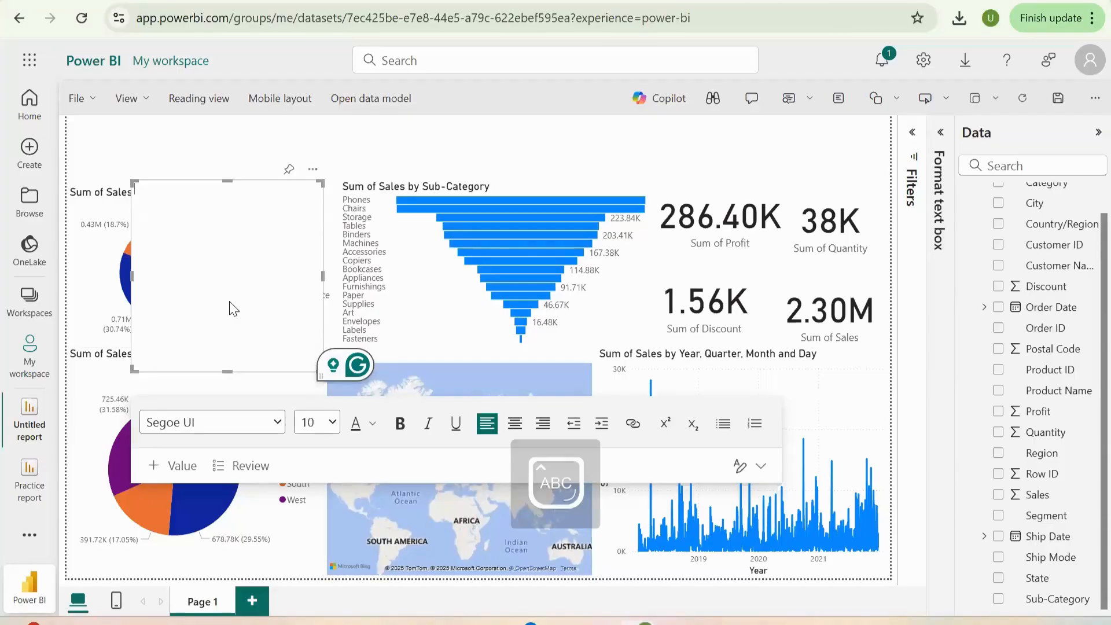
key(Caps_Lock)
key(Caps_Lock)
text(IC)
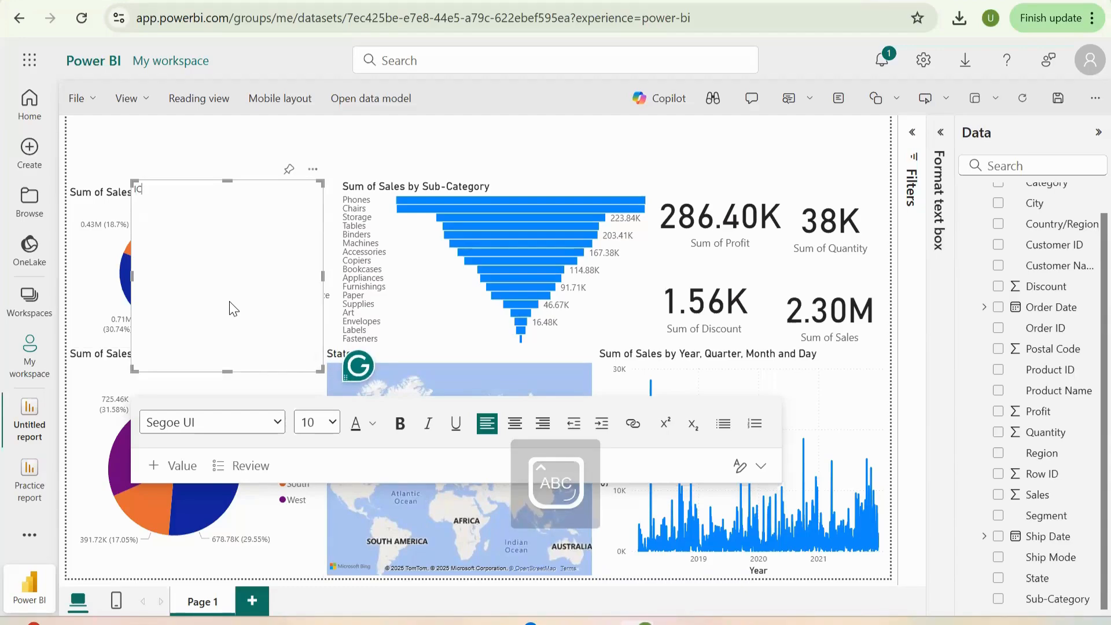
text(APITAL )
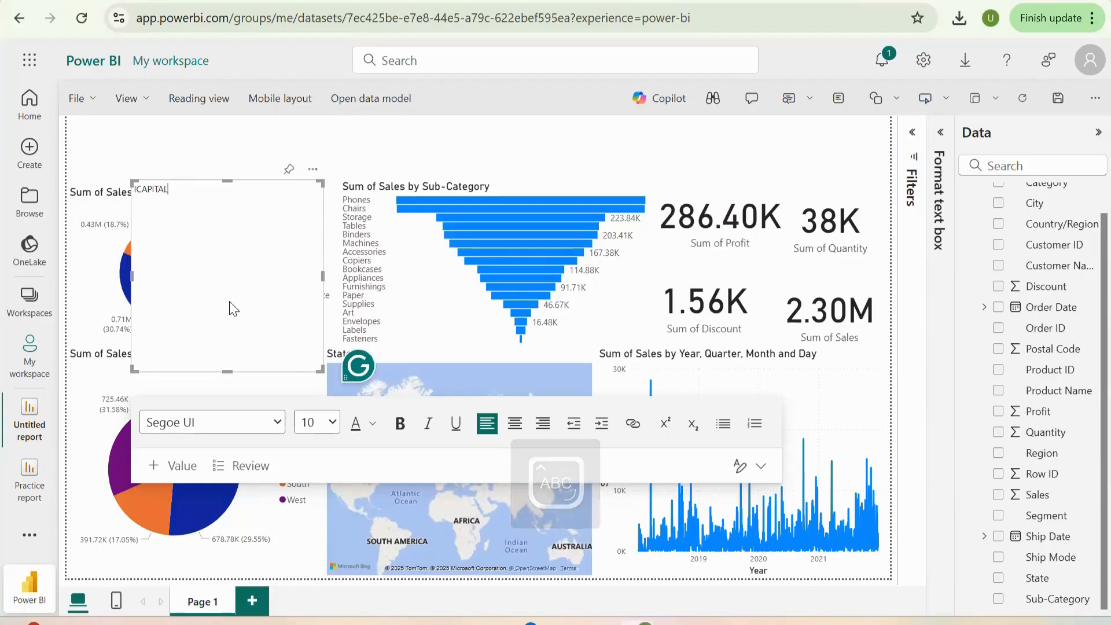
text(A)
key(Caps_Lock)
text(cade)
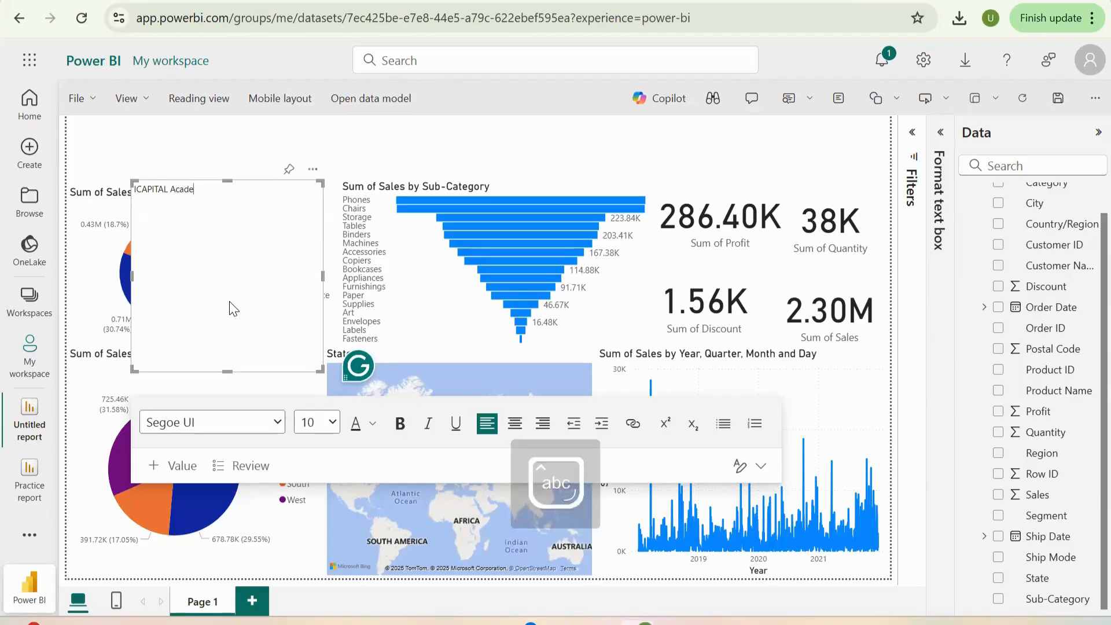
text(my S)
key(Caps_Lock)
text(ales R)
key(Caps_Lock)
text(eport)
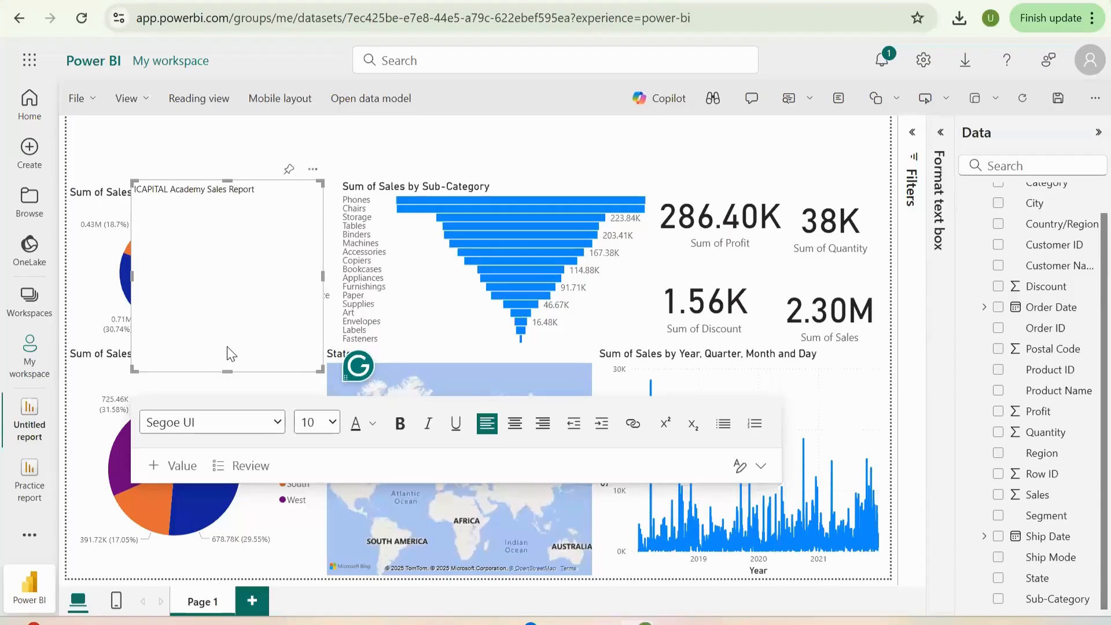
- Try to set the title text to Segoe UI at font size 24
click(275, 429)
scroll(249, 378, down, 1)
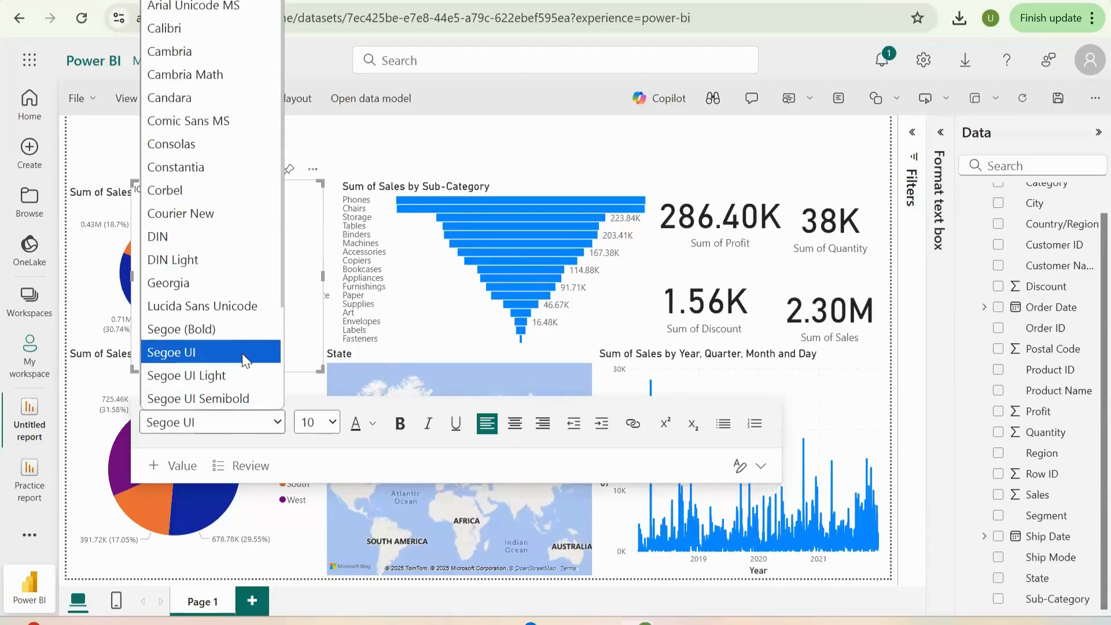
click(242, 353)
click(327, 427)
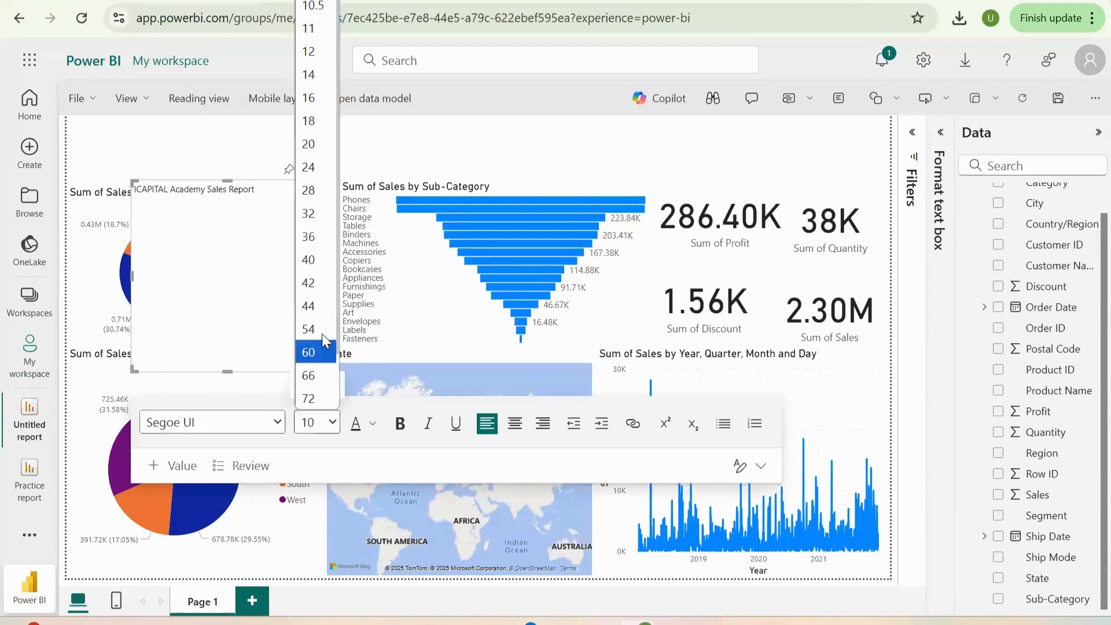
click(321, 167)
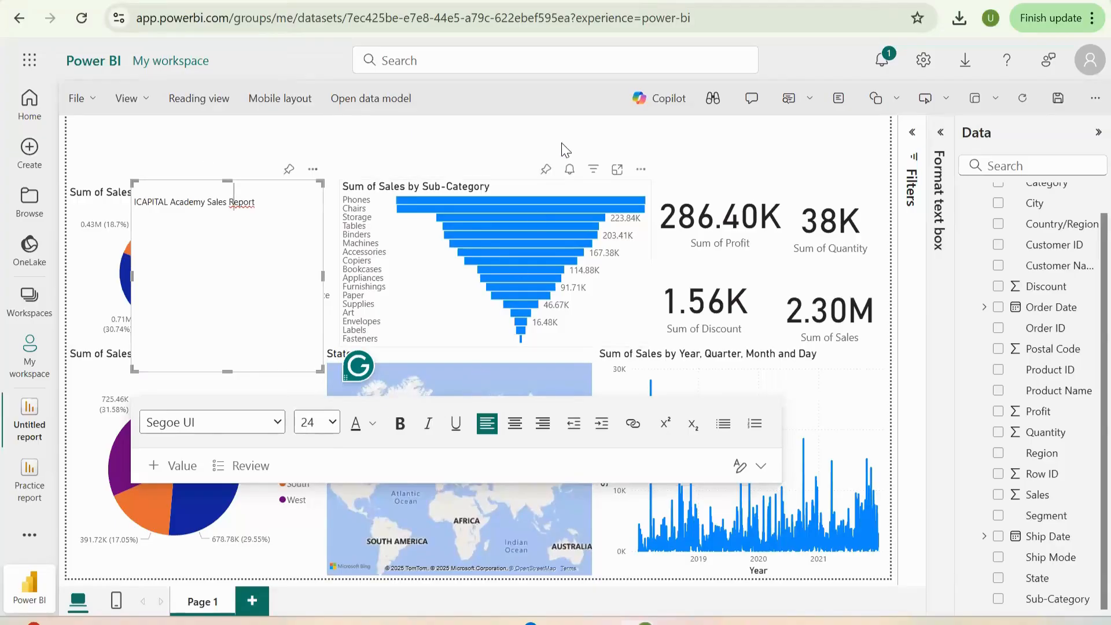
click(490, 130)
- Shorten the title text box from its bottom edge to a little over half its original height
click(281, 256)
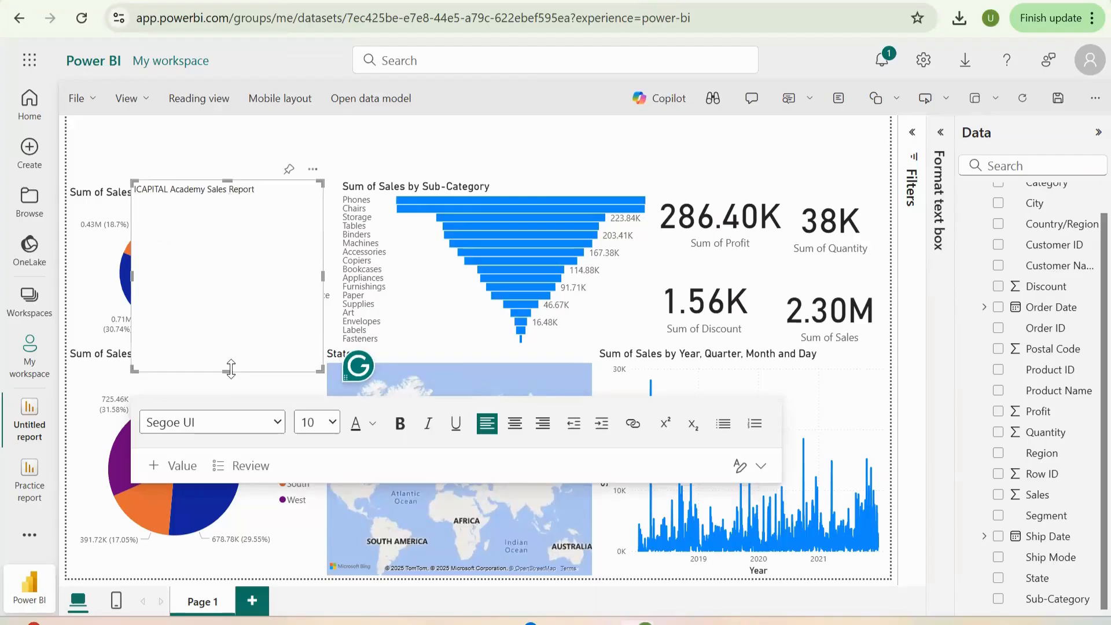
drag(231, 368, 231, 355)
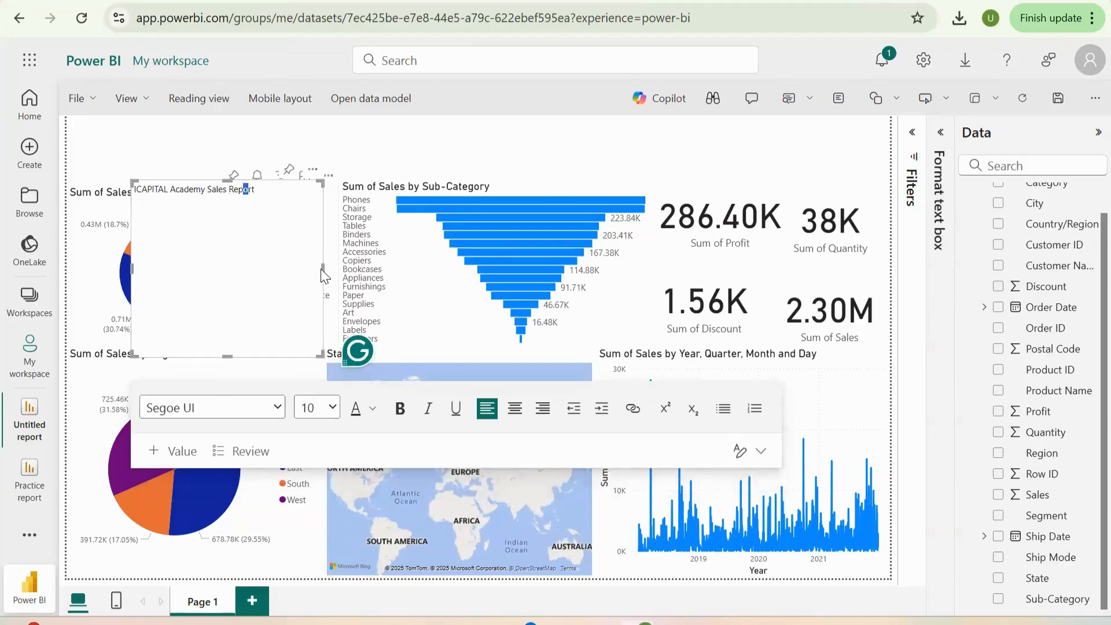
click(291, 271)
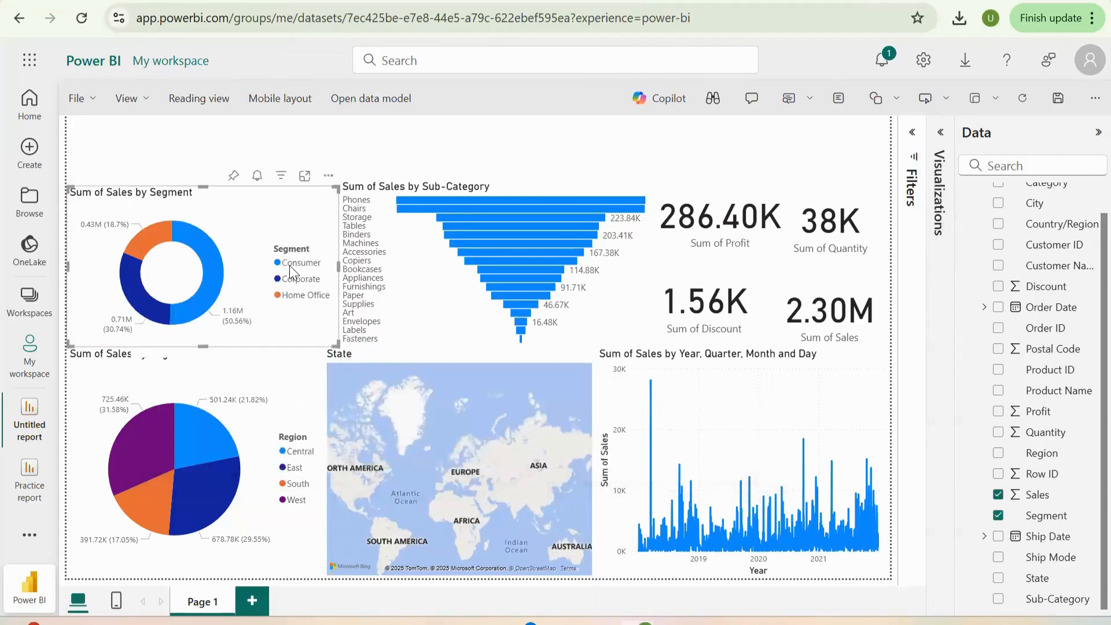
key(Delete)
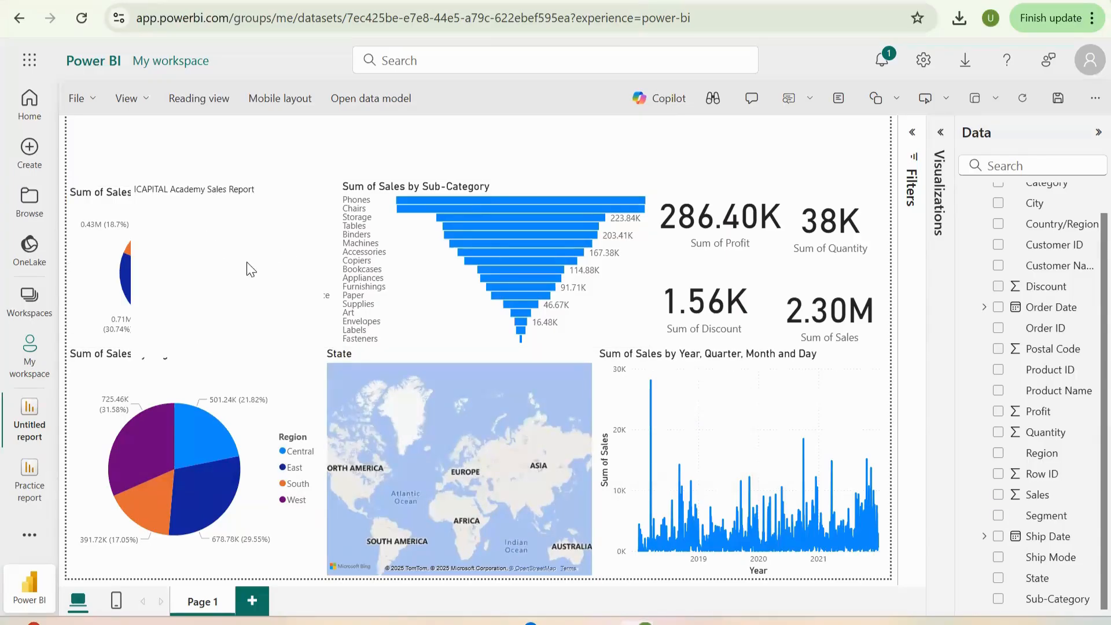
double_click(241, 270)
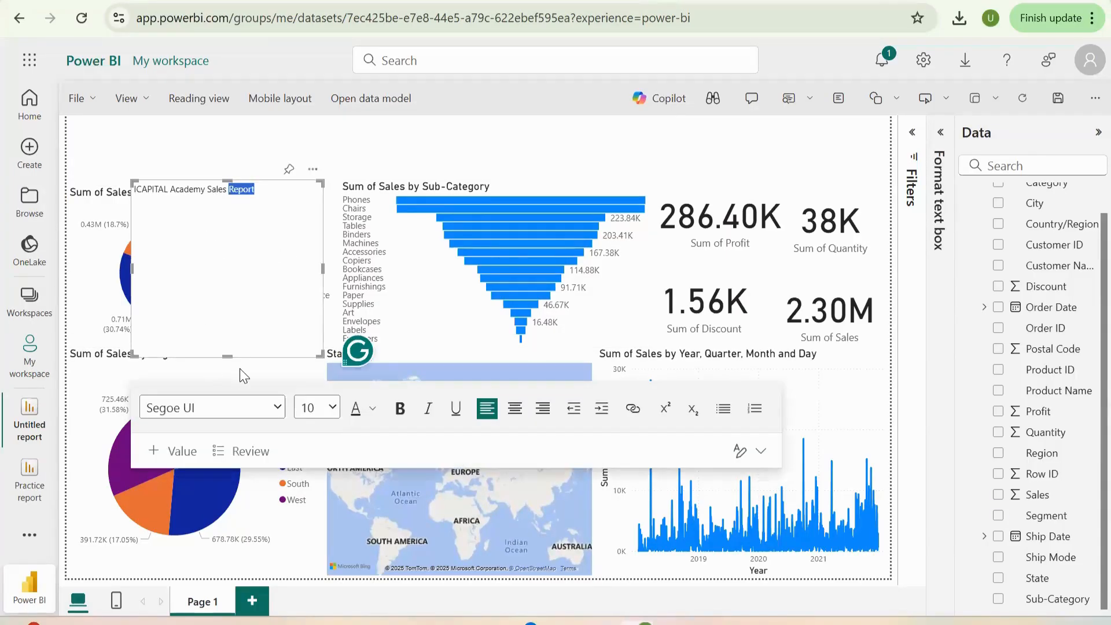
drag(227, 352, 243, 297)
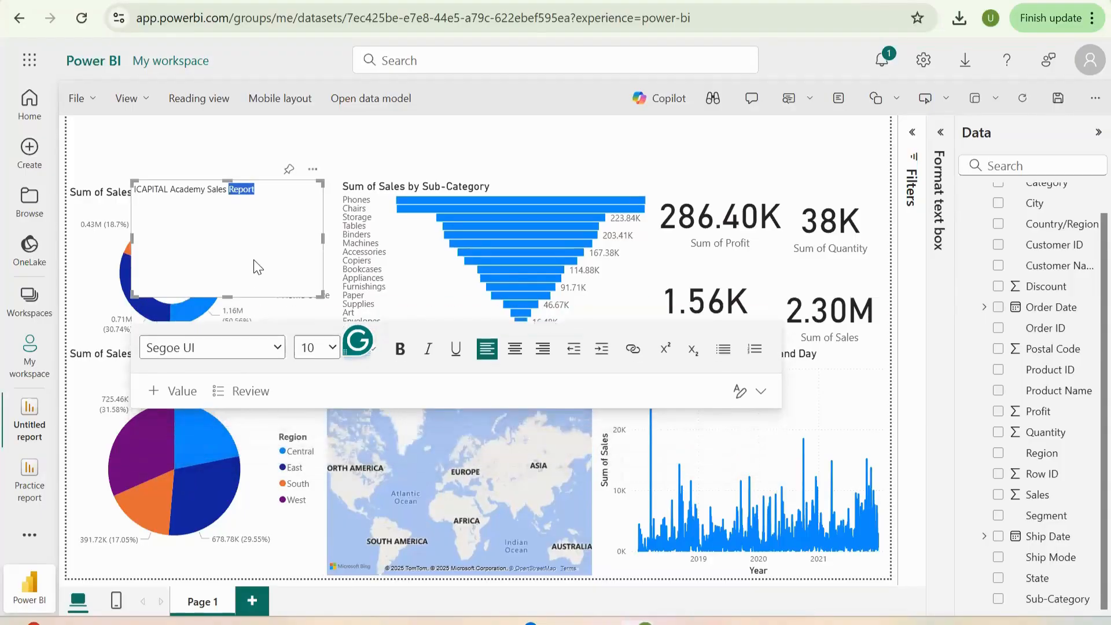
- Resize the title text box from its lower corner and bottom edge to remove the empty space below the title line
click(258, 261)
click(304, 298)
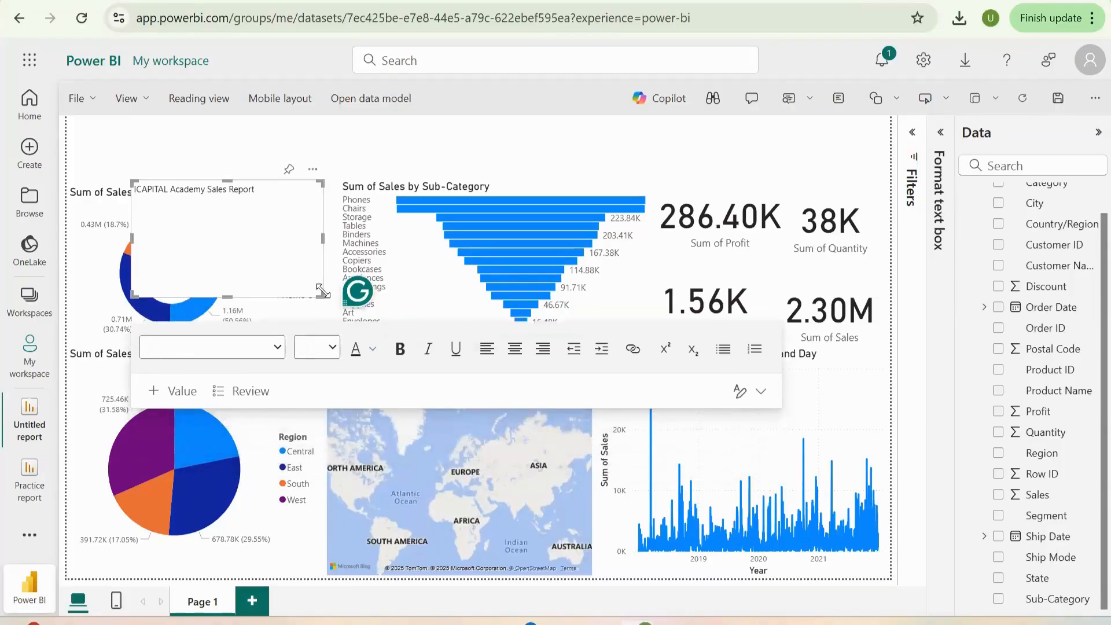
drag(323, 296, 340, 247)
click(214, 241)
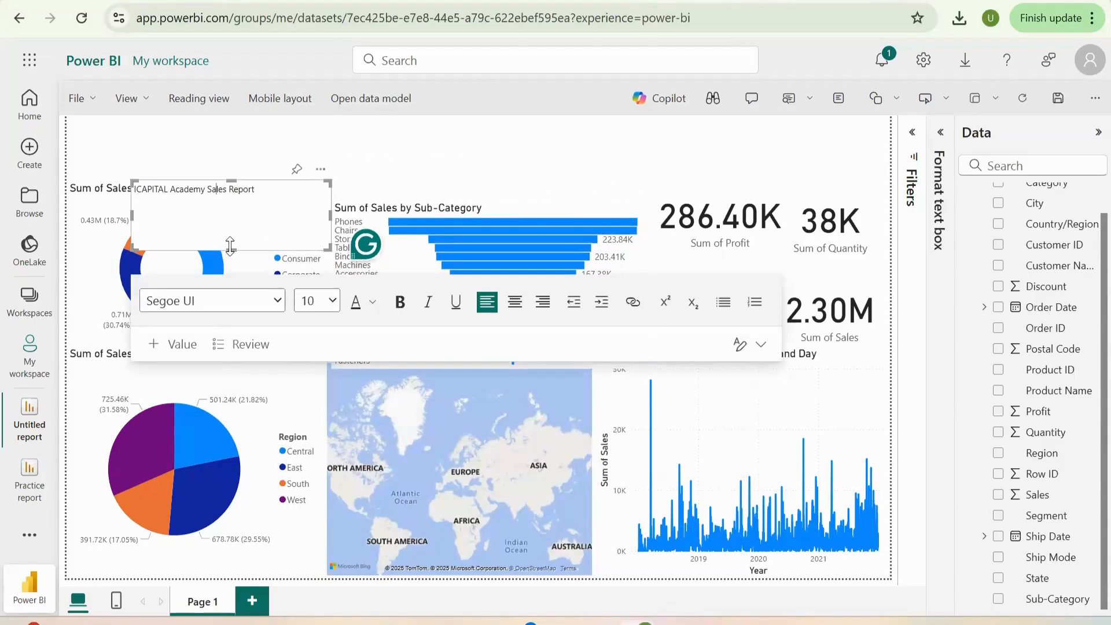
drag(230, 245, 312, 222)
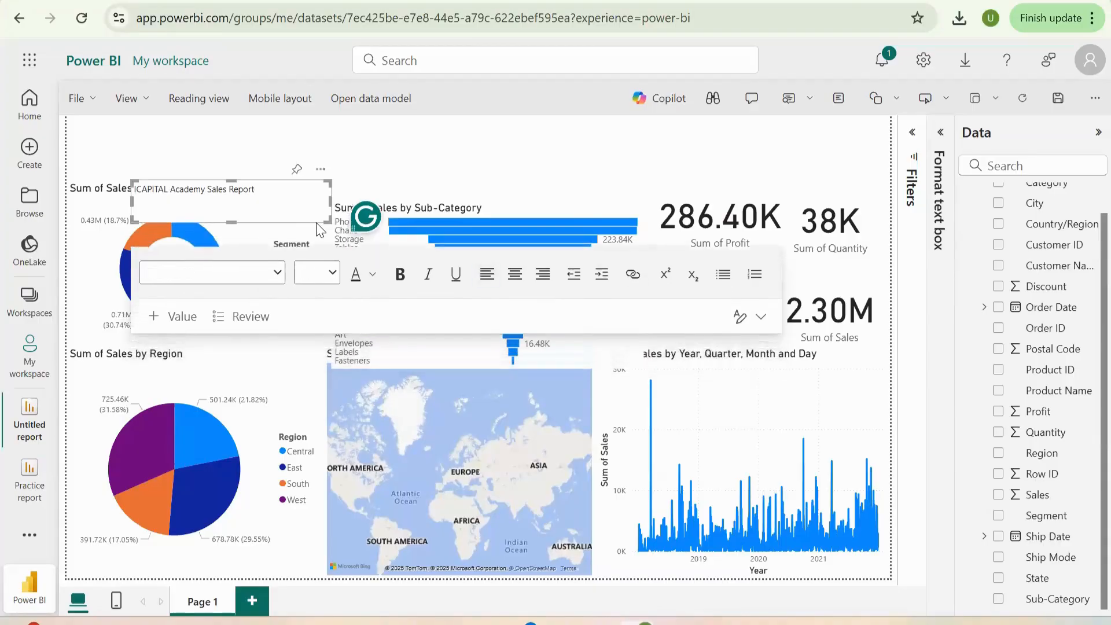
click(308, 190)
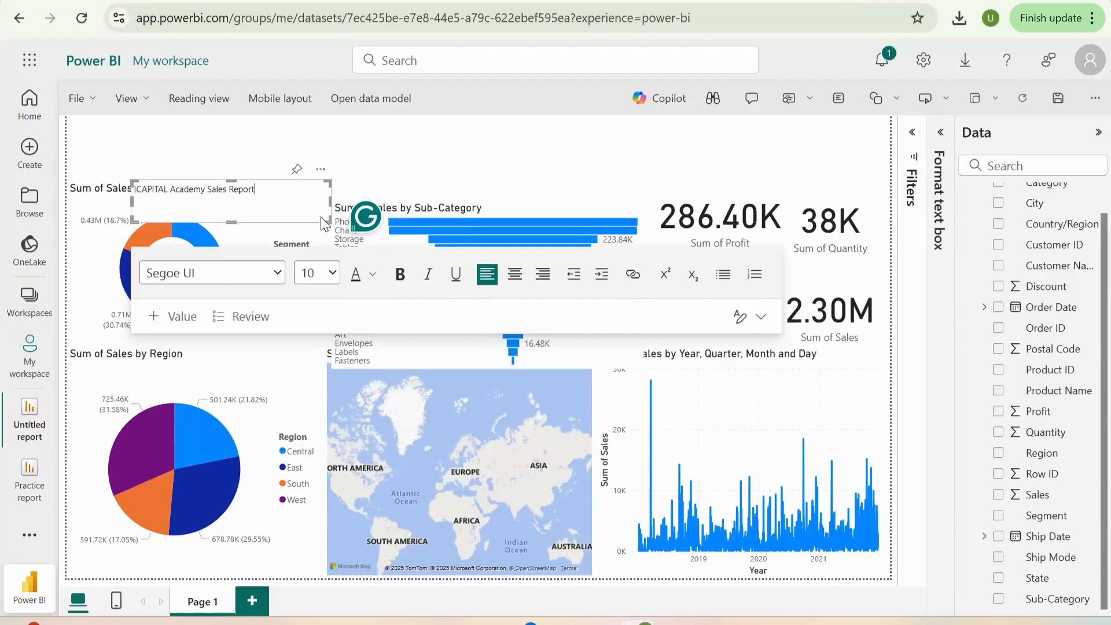
drag(326, 220, 280, 230)
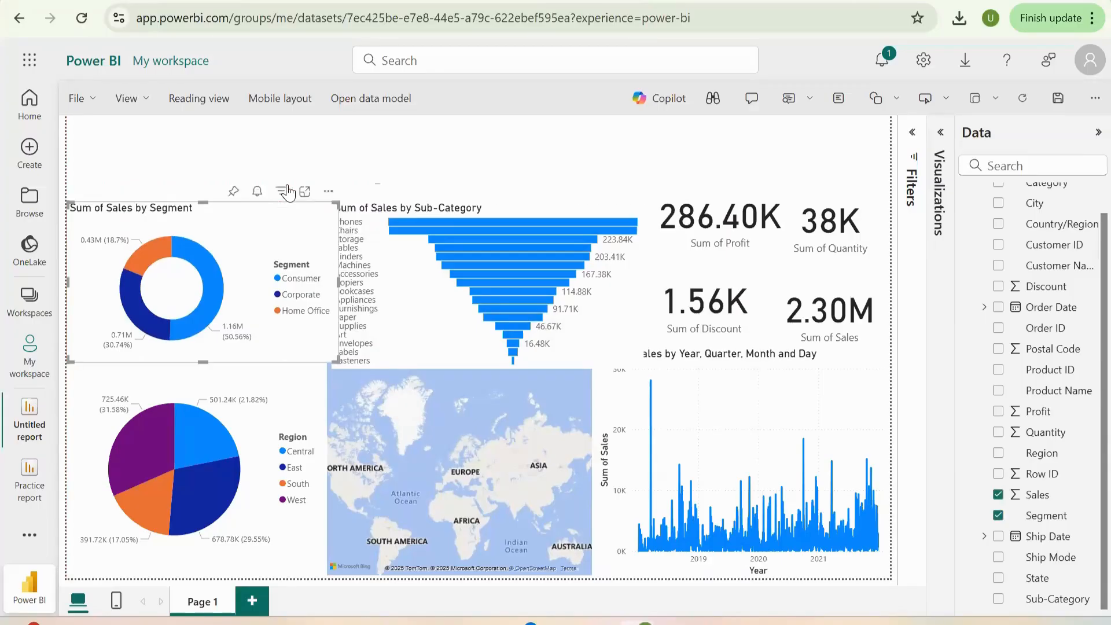
click(479, 169)
double_click(349, 195)
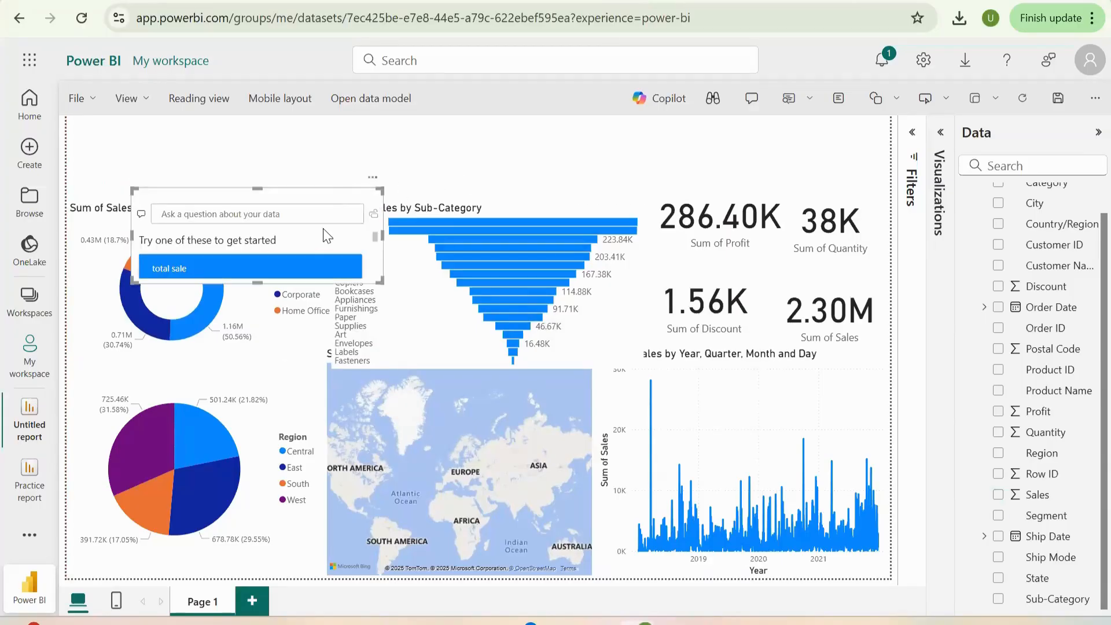
click(374, 177)
click(403, 239)
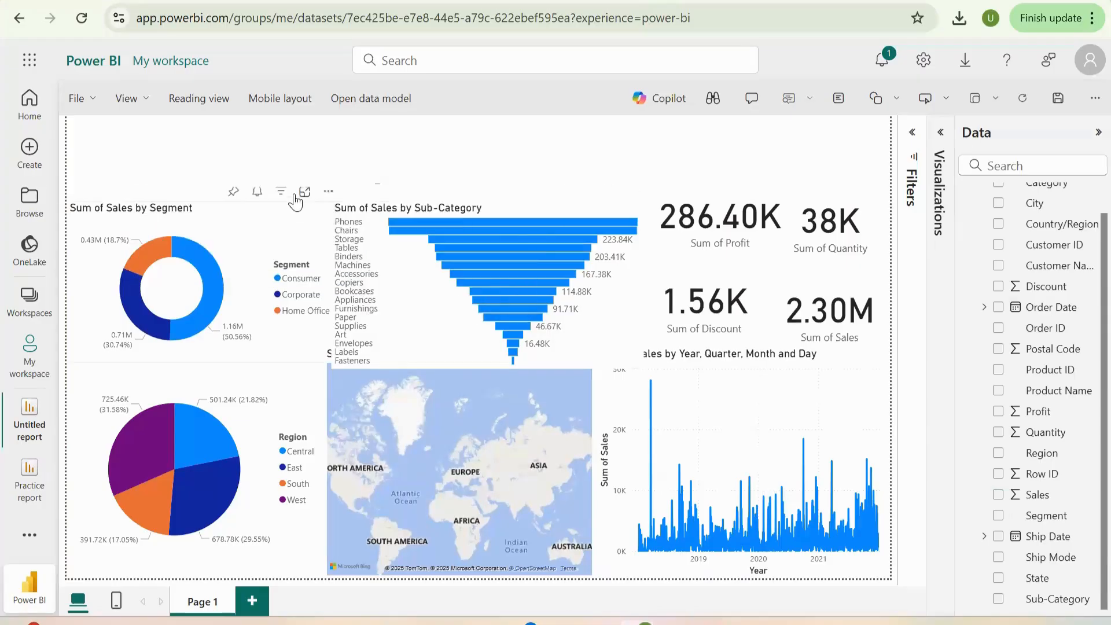
- Shorten the Sum of Sales by Segment donut chart from its top edge to leave room for the title
click(202, 206)
drag(203, 200, 202, 223)
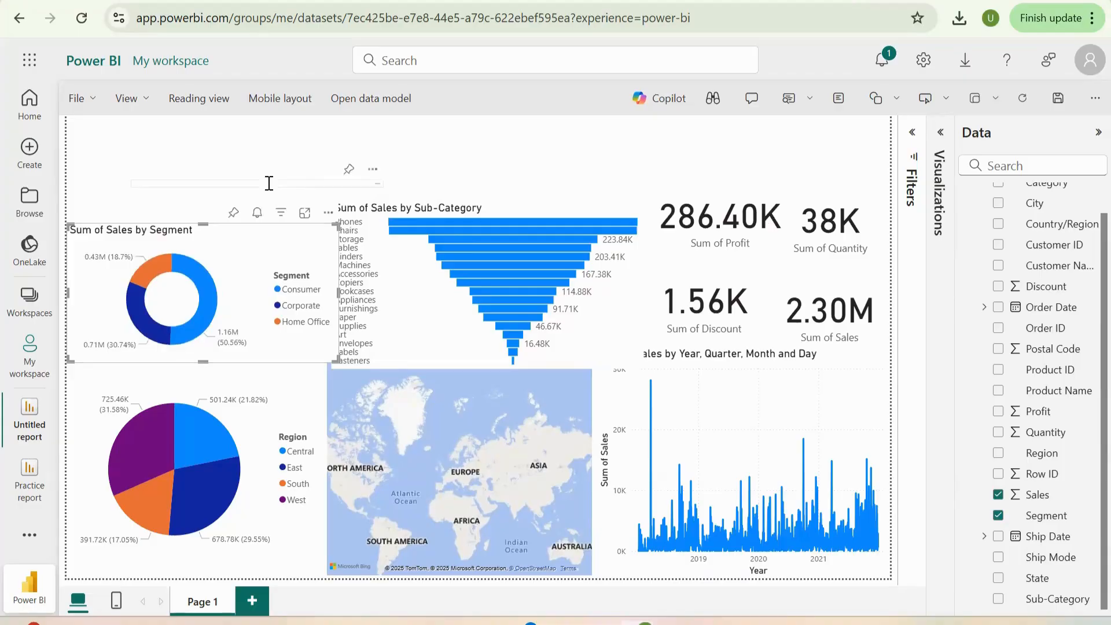
- Make the title text box tall enough to show its text and widen it across the charts to above the Profit card
click(269, 183)
drag(381, 184, 346, 183)
drag(239, 184, 235, 220)
drag(345, 201, 758, 180)
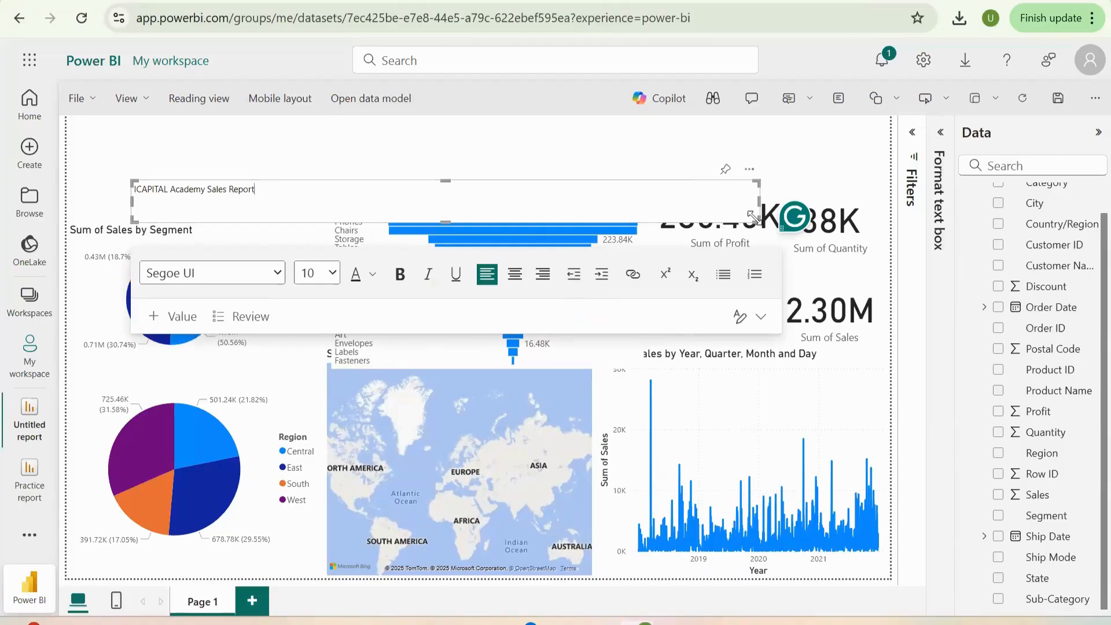
- Move the title text box up toward the page's upper edge, shorten it to one line and centre its text
drag(754, 219, 763, 142)
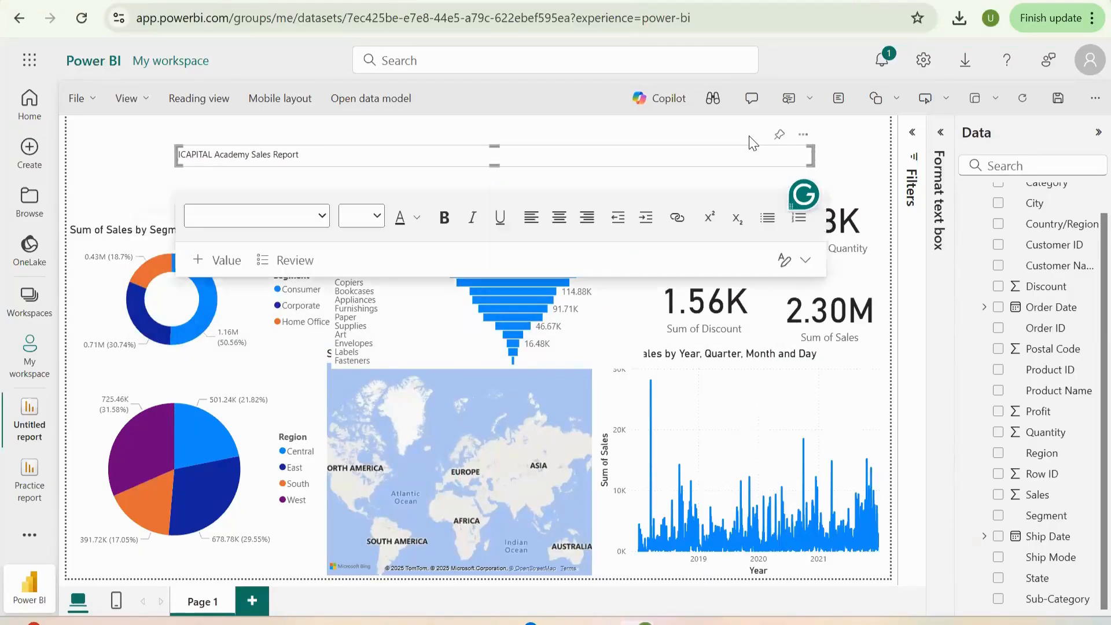
click(562, 222)
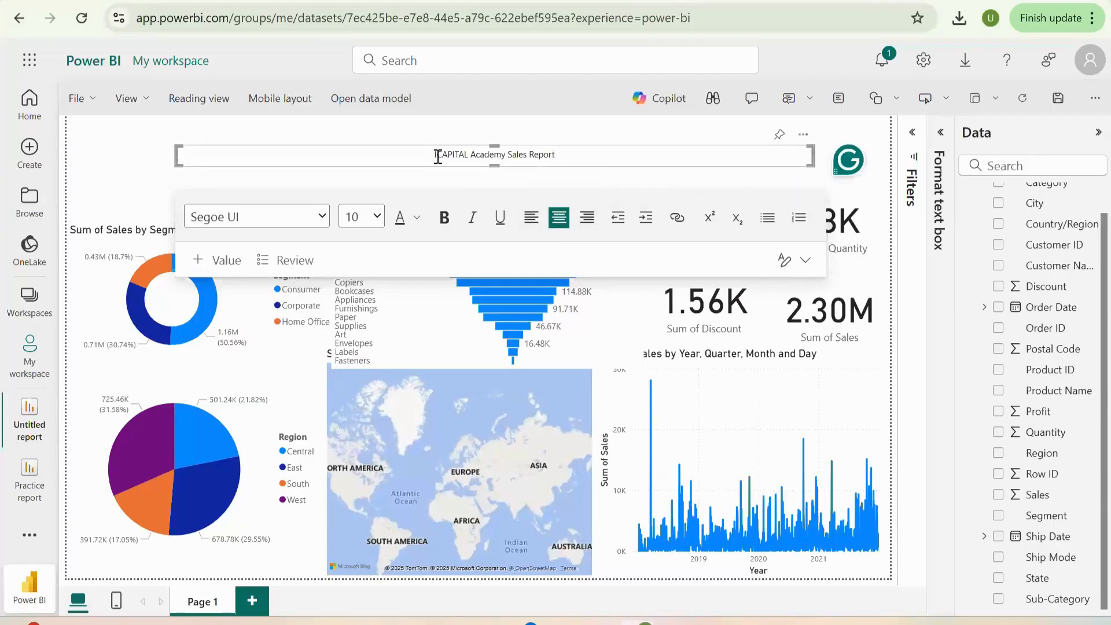
- Try to set the report title's font size to 28
drag(429, 155, 582, 155)
click(583, 154)
click(378, 217)
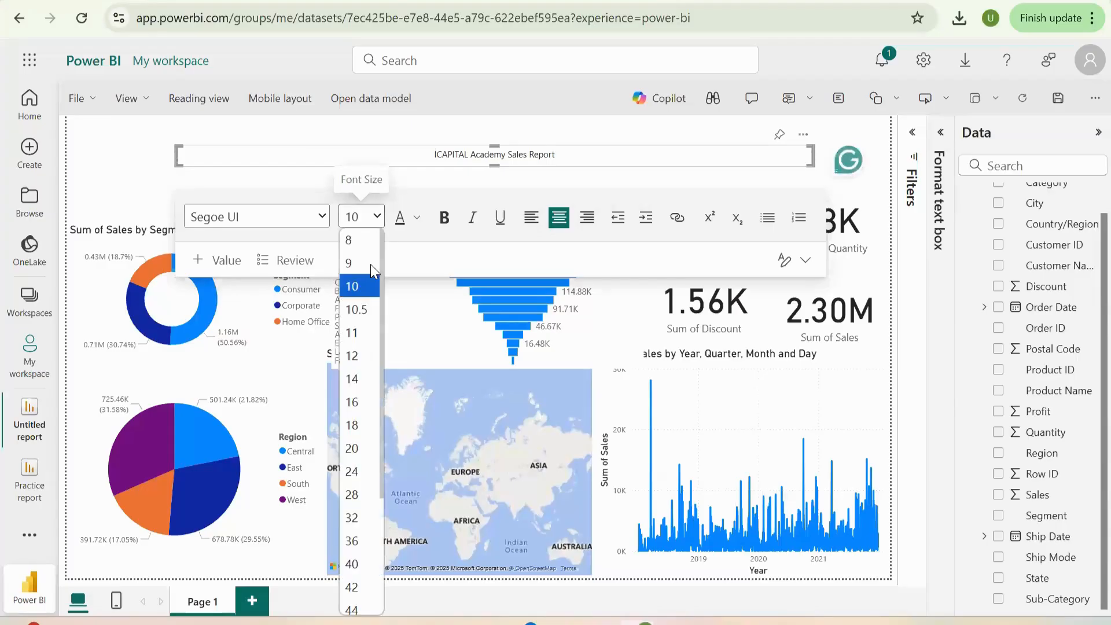
click(362, 498)
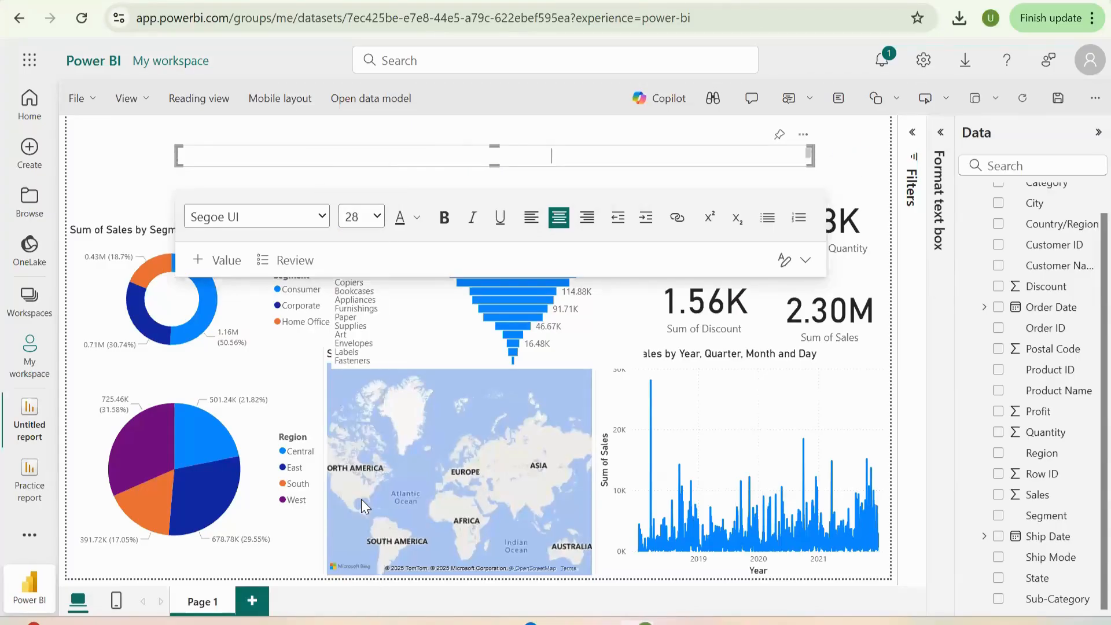
- Enlarge the title text box downward and to the left, and set the whole title's font size to 28
drag(493, 160, 495, 217)
drag(177, 181, 101, 182)
drag(383, 166, 570, 166)
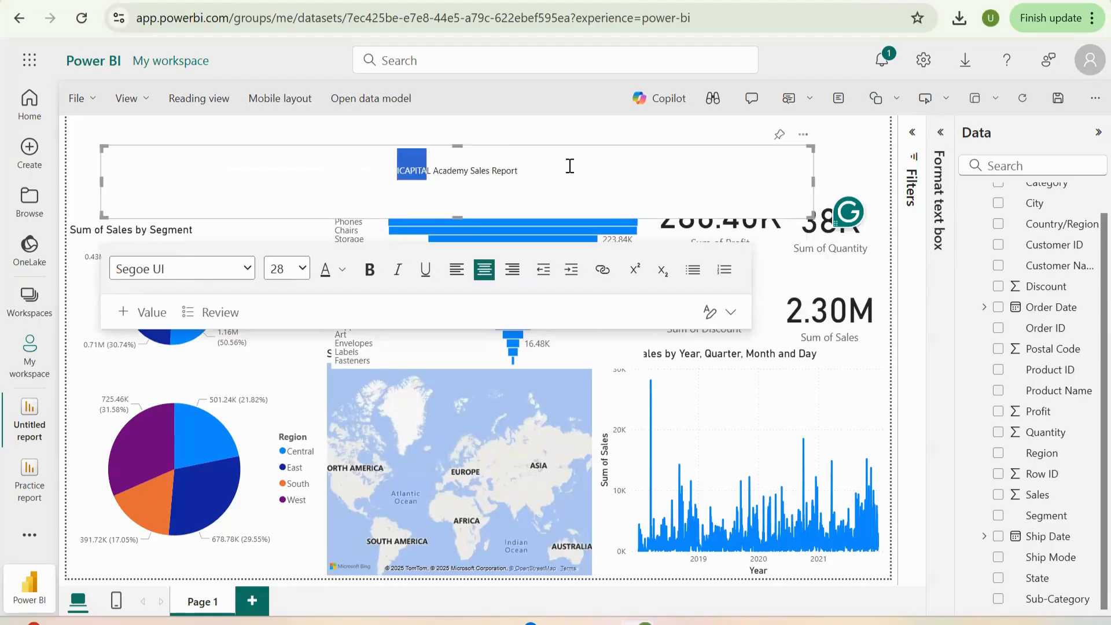
click(297, 272)
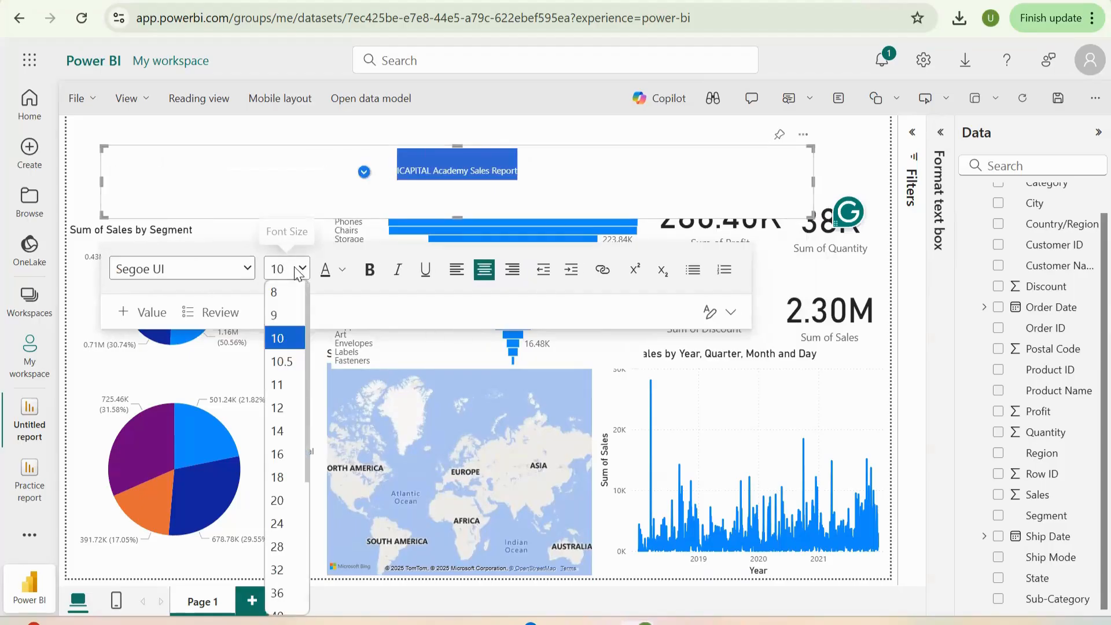
click(277, 547)
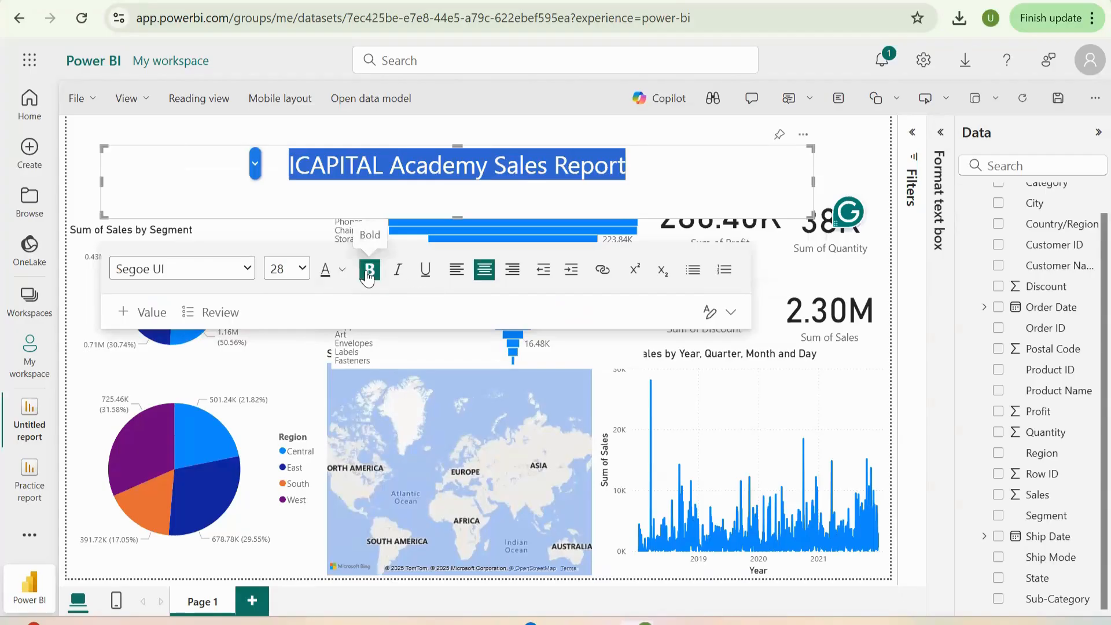
click(856, 161)
click(675, 173)
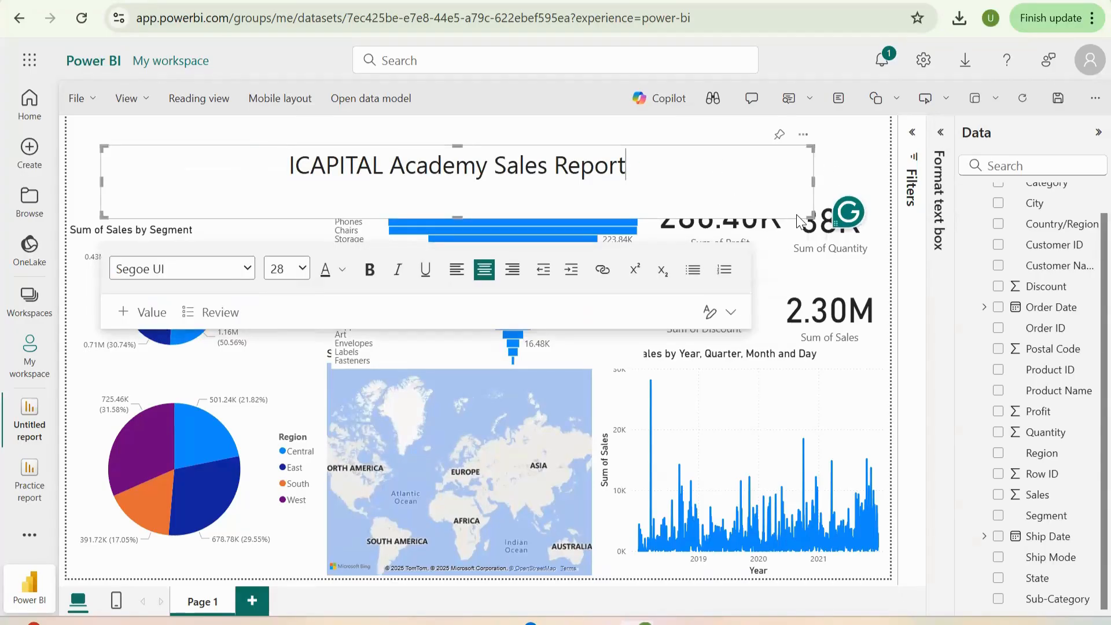
key(ctrl+a)
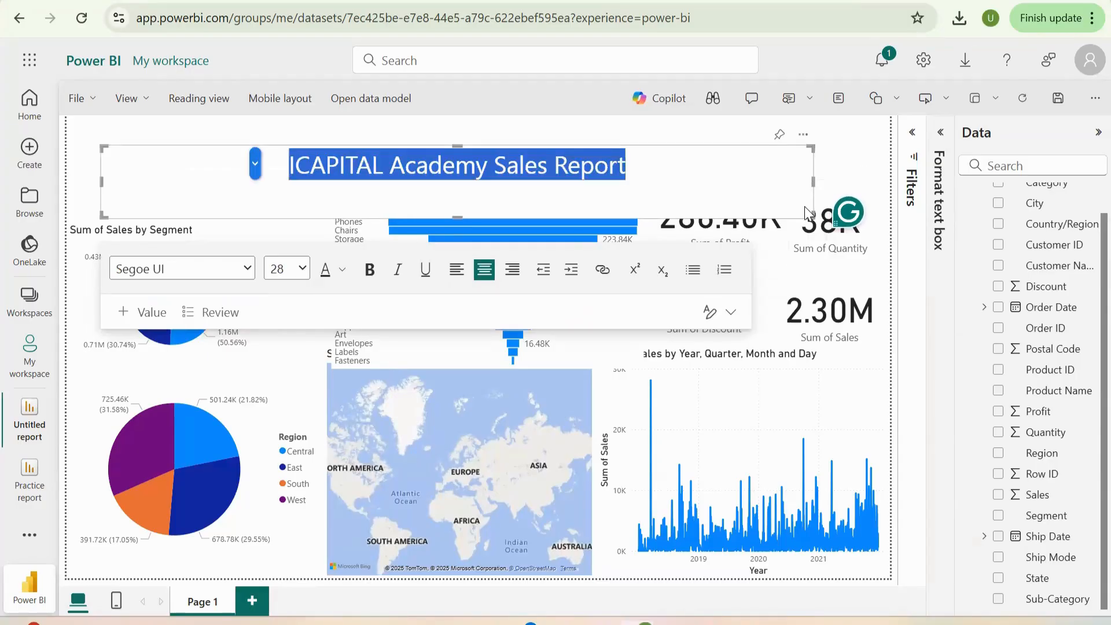
click(807, 202)
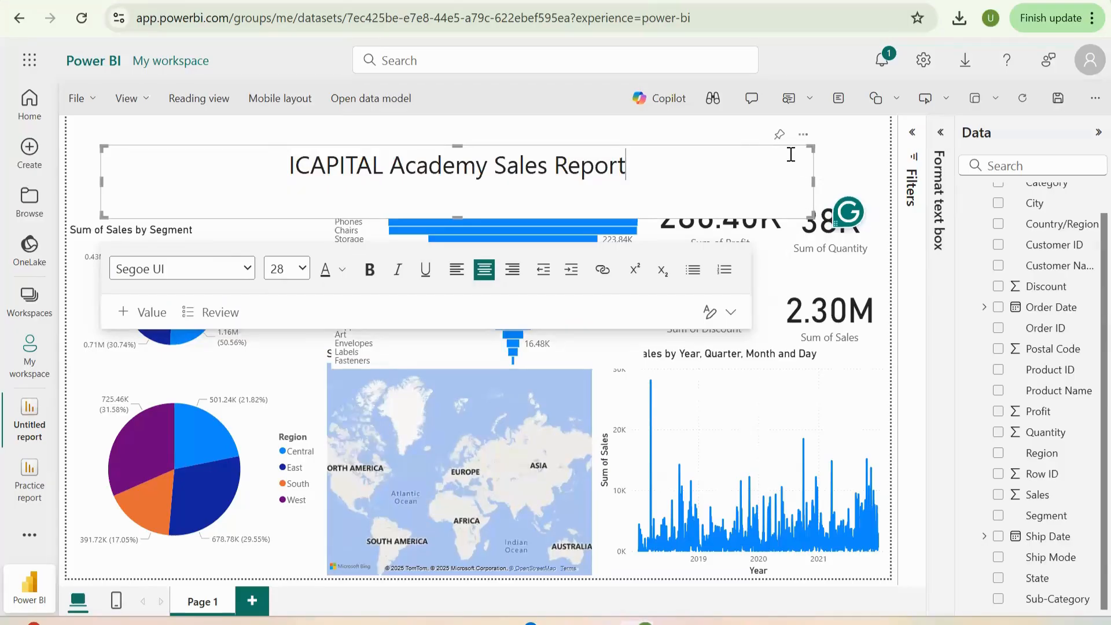
key(Escape)
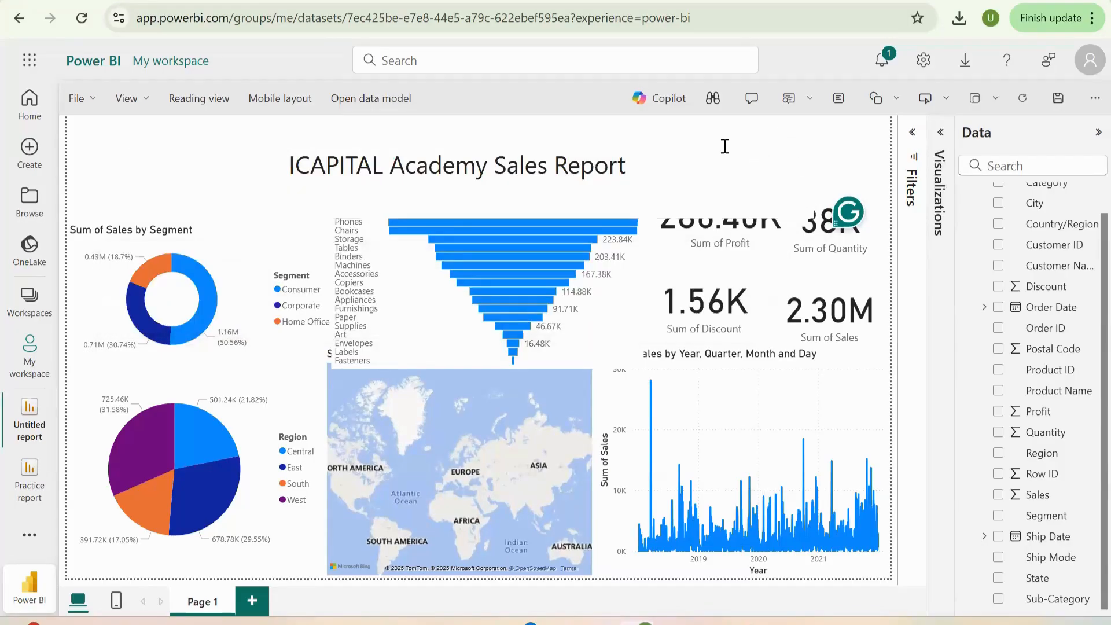
click(639, 155)
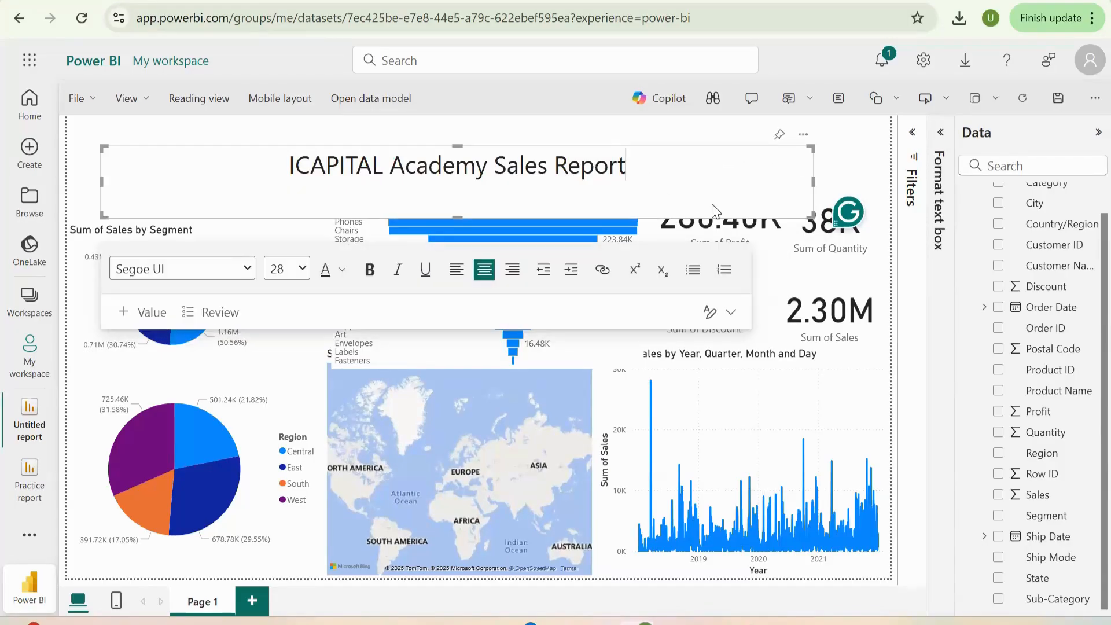
key(ctrl+a)
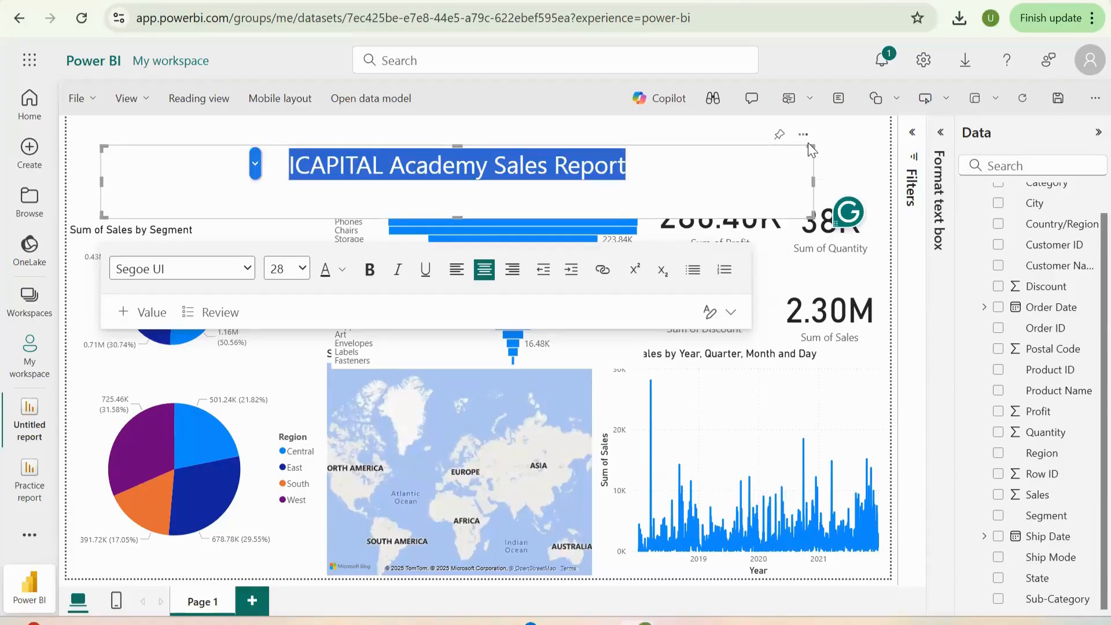
click(793, 176)
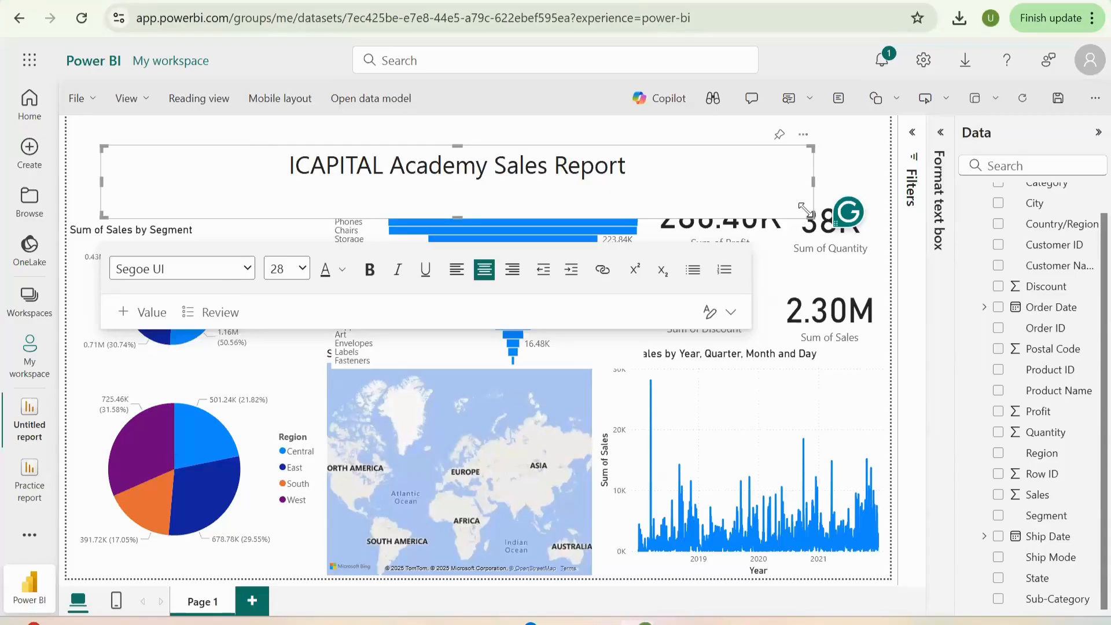
- Shorten the title text box to fit its single line and delete the accidentally added Q&A visual
double_click(820, 191)
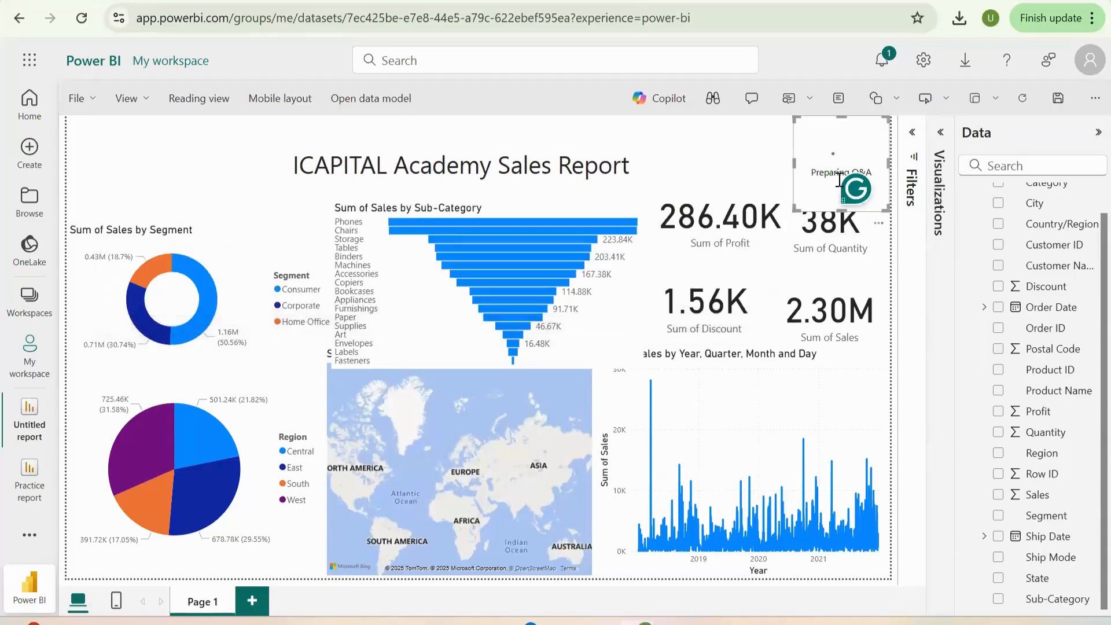
click(686, 141)
click(860, 163)
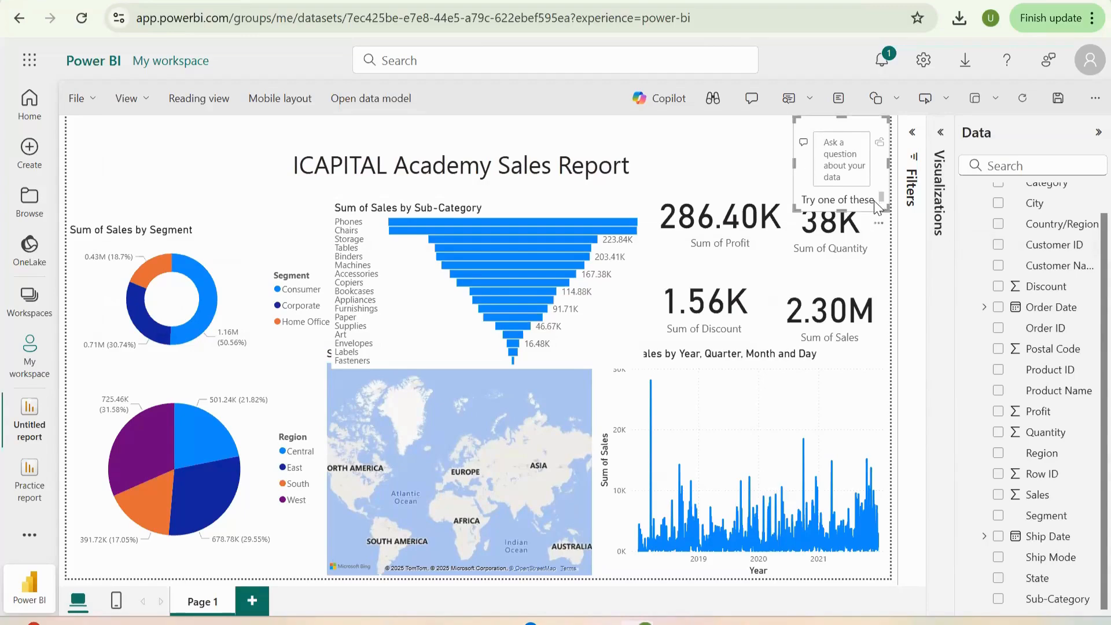
key(Delete)
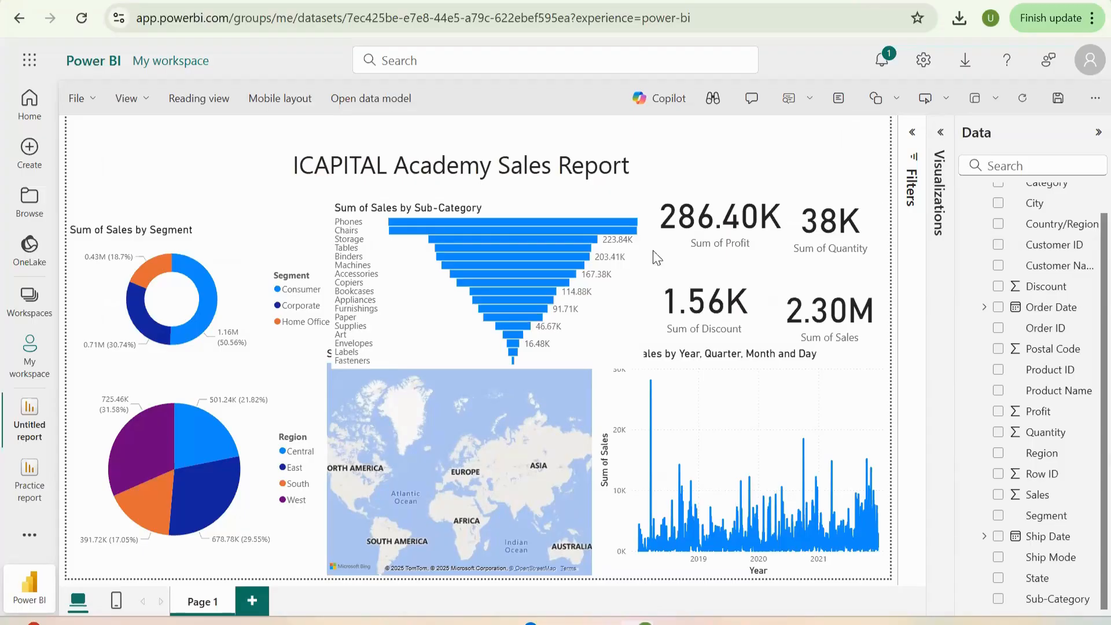
- Move the Sum of Sales by Segment donut chart up so it lines up with the Sub-Category funnel chart
click(529, 204)
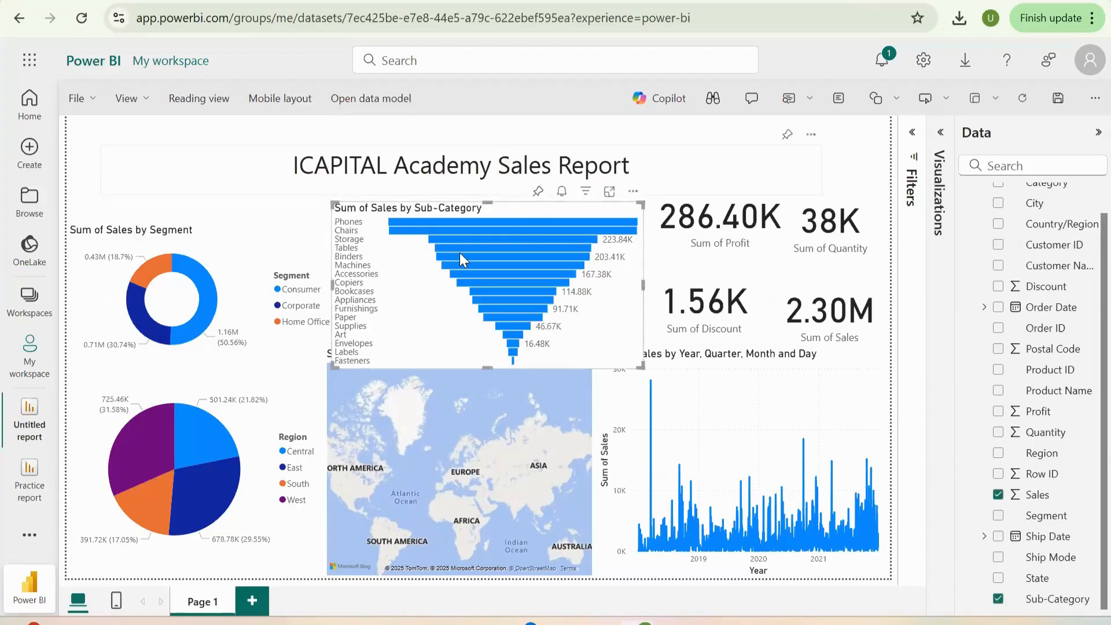
click(460, 252)
click(211, 231)
drag(211, 231, 209, 211)
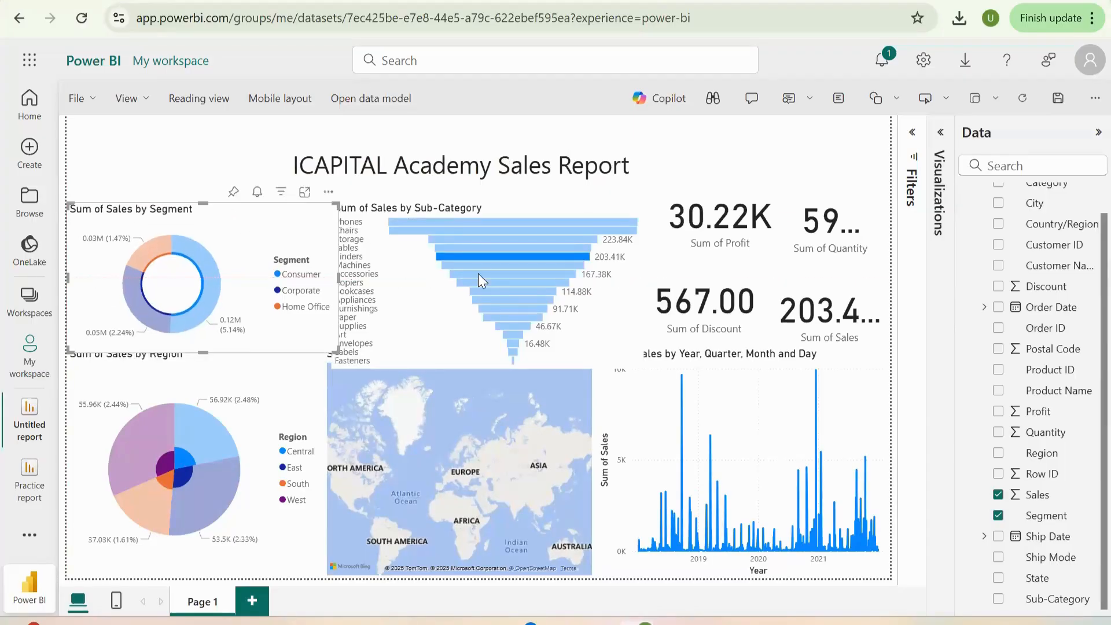
- Move the report title text box up to the upper edge of the page, clear of the charts
click(500, 294)
click(499, 168)
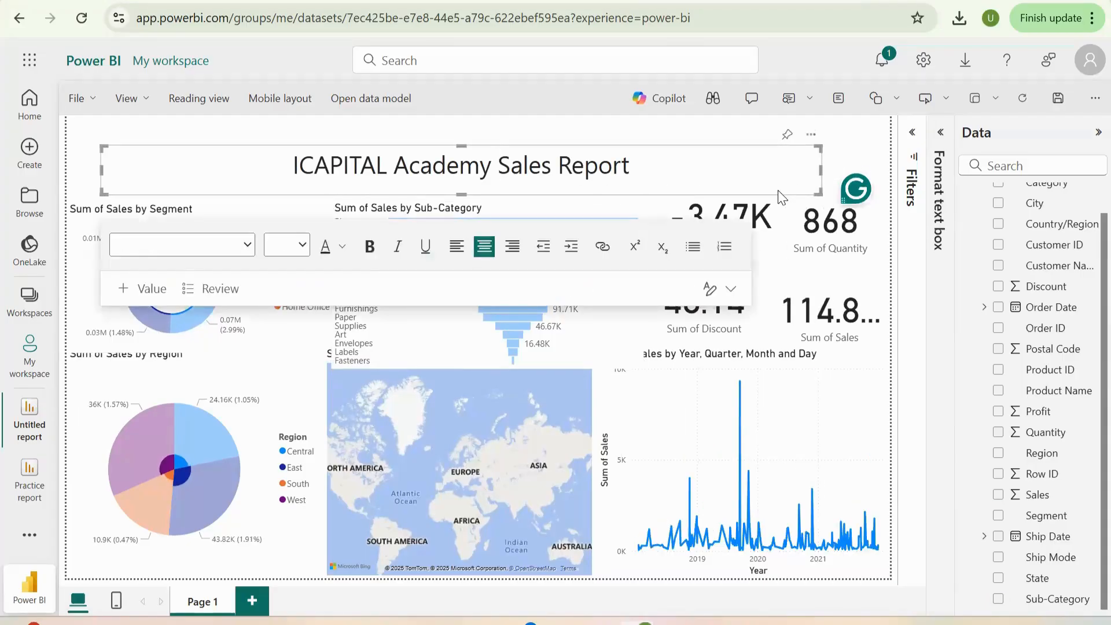
- Replace the sub-category cross-filter with the West region slice and deselect it to clear all highlighting
click(531, 311)
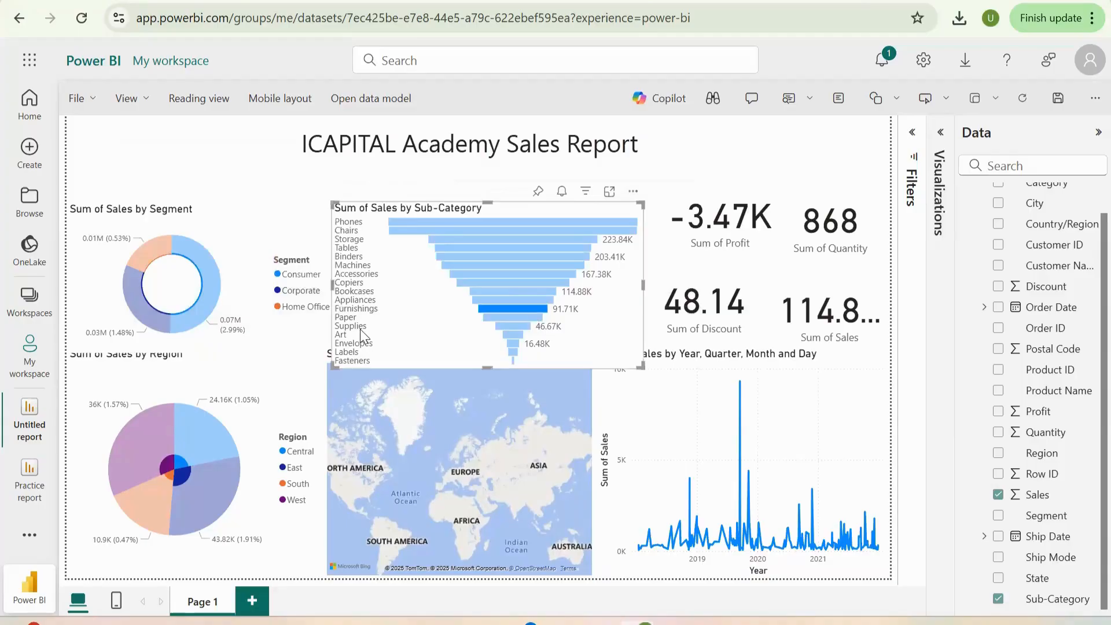
click(248, 297)
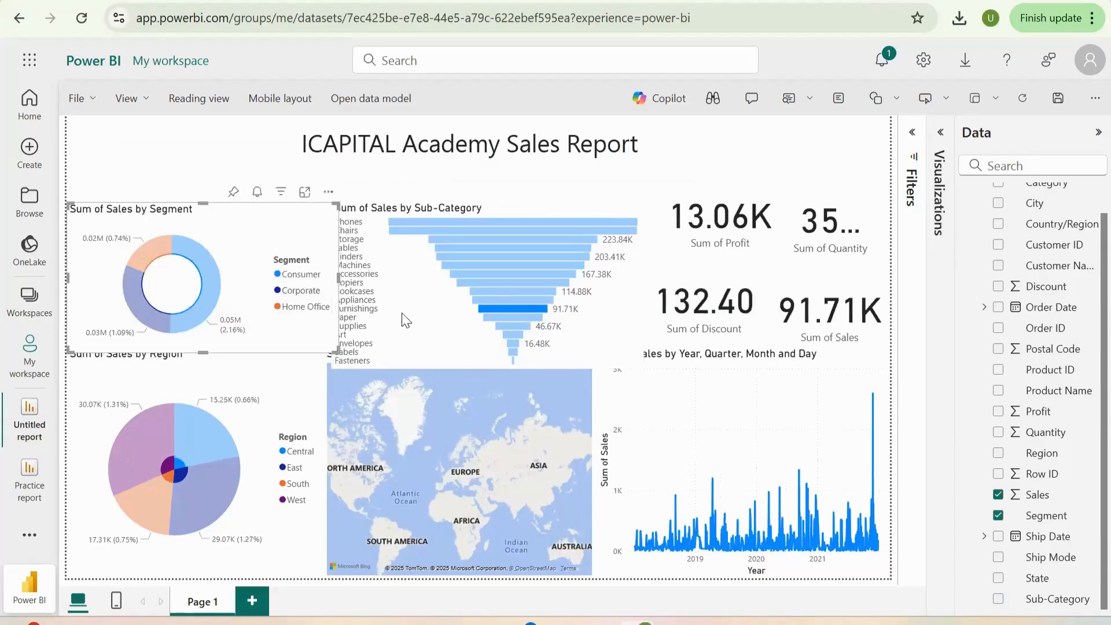
click(161, 434)
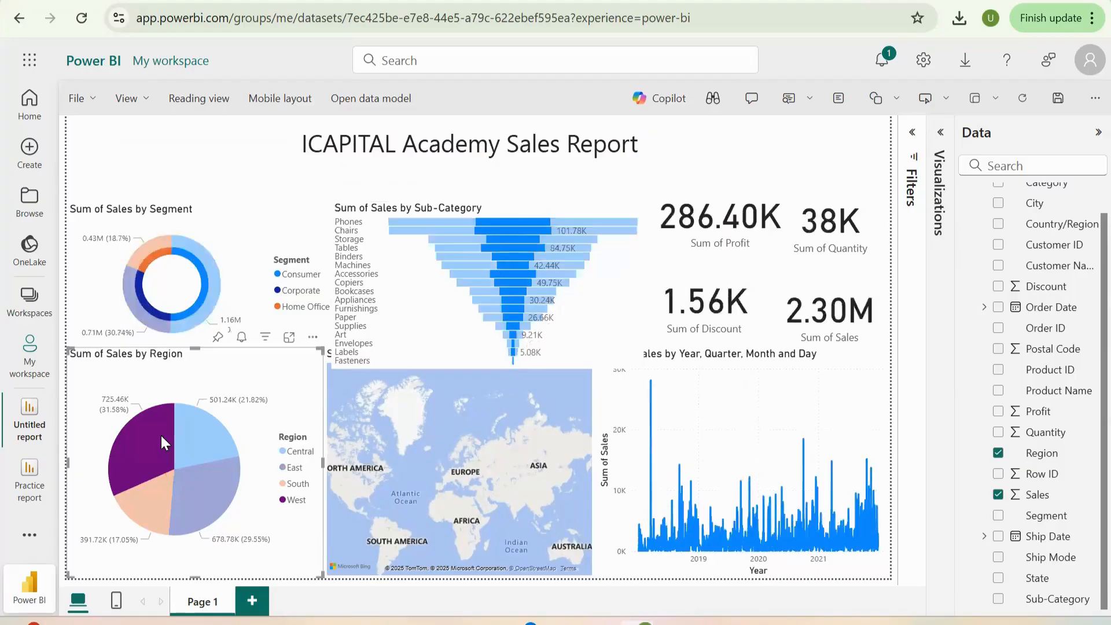
click(161, 433)
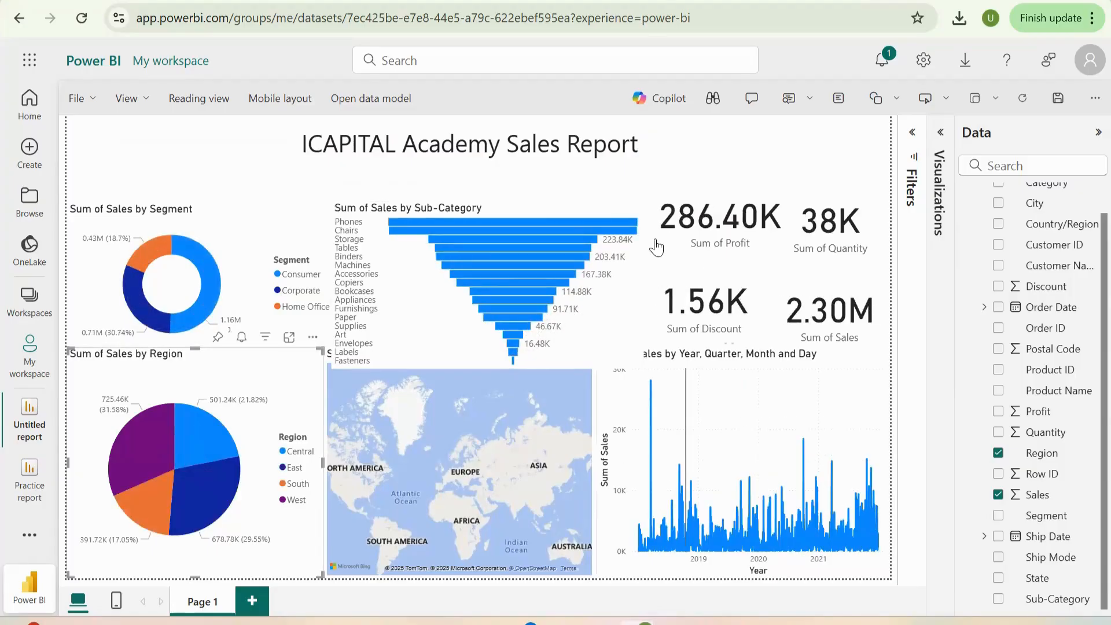
- Set the title text color of the Sum of Sales by Segment donut chart to black
click(243, 277)
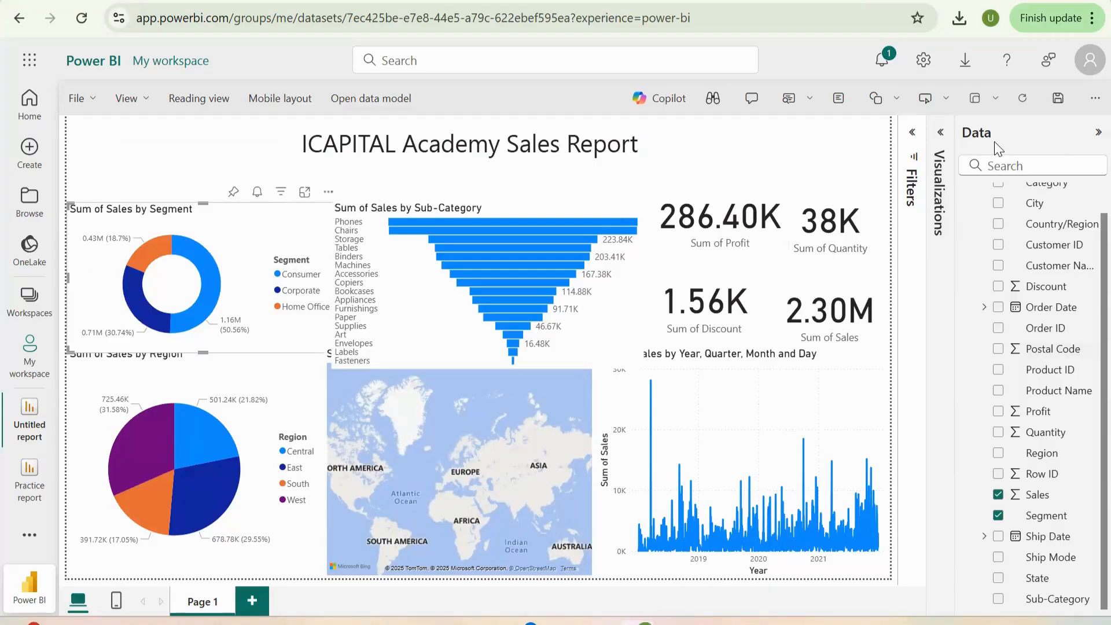
click(940, 134)
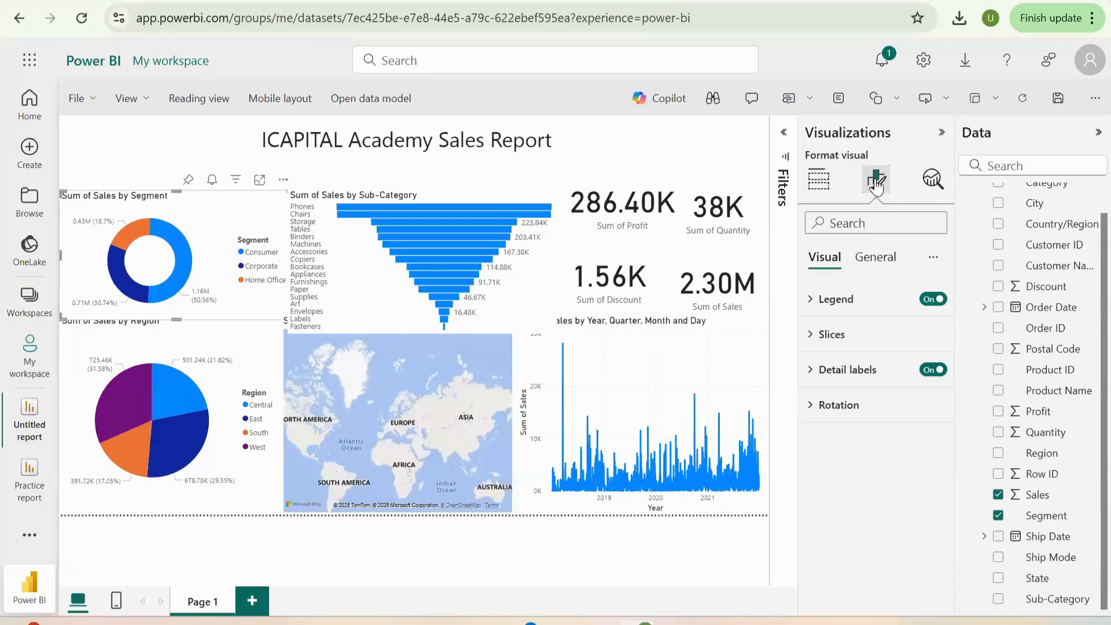
click(869, 257)
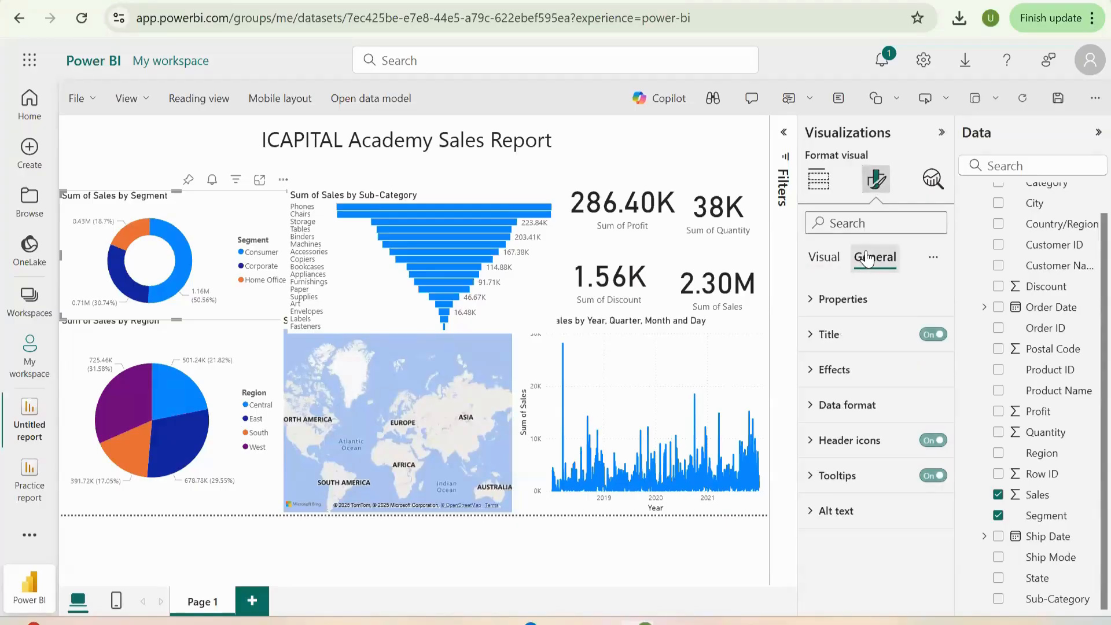
click(867, 338)
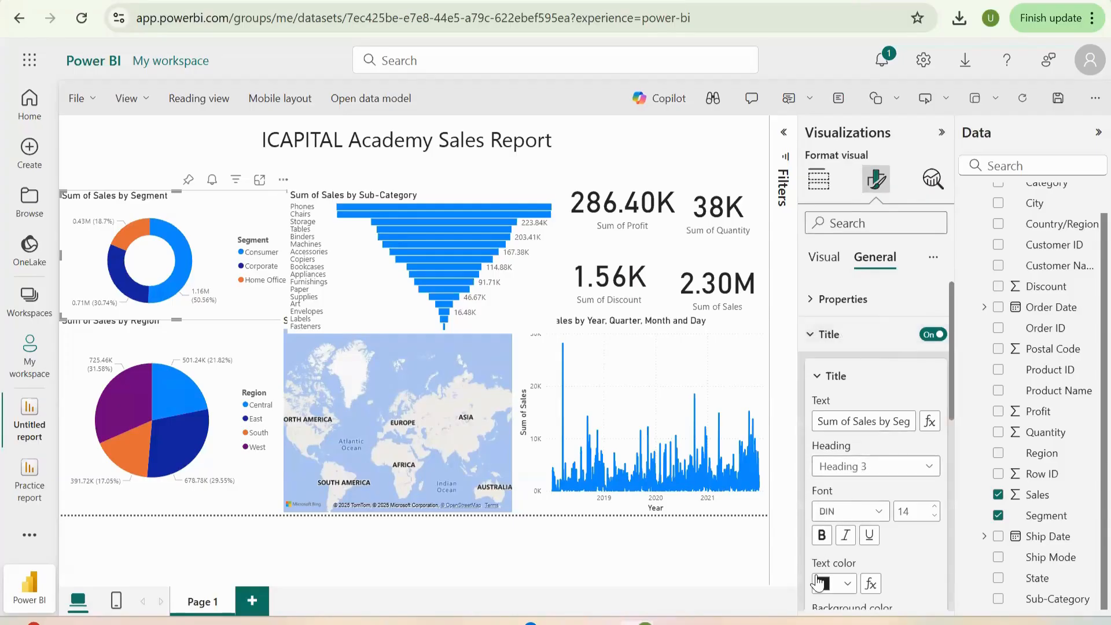
click(847, 583)
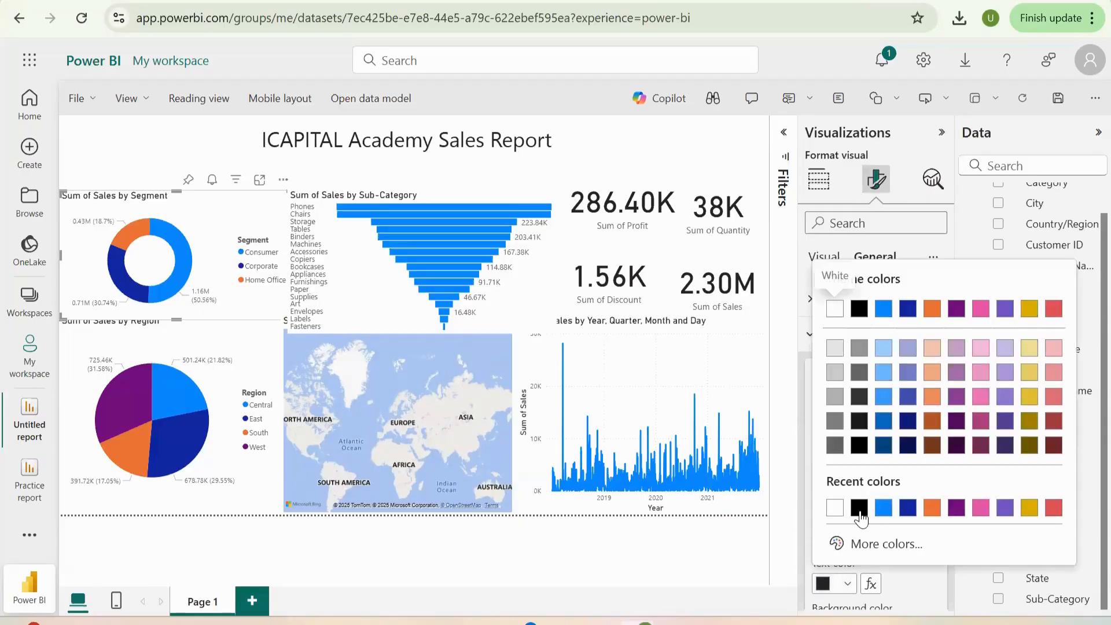
click(859, 508)
click(847, 583)
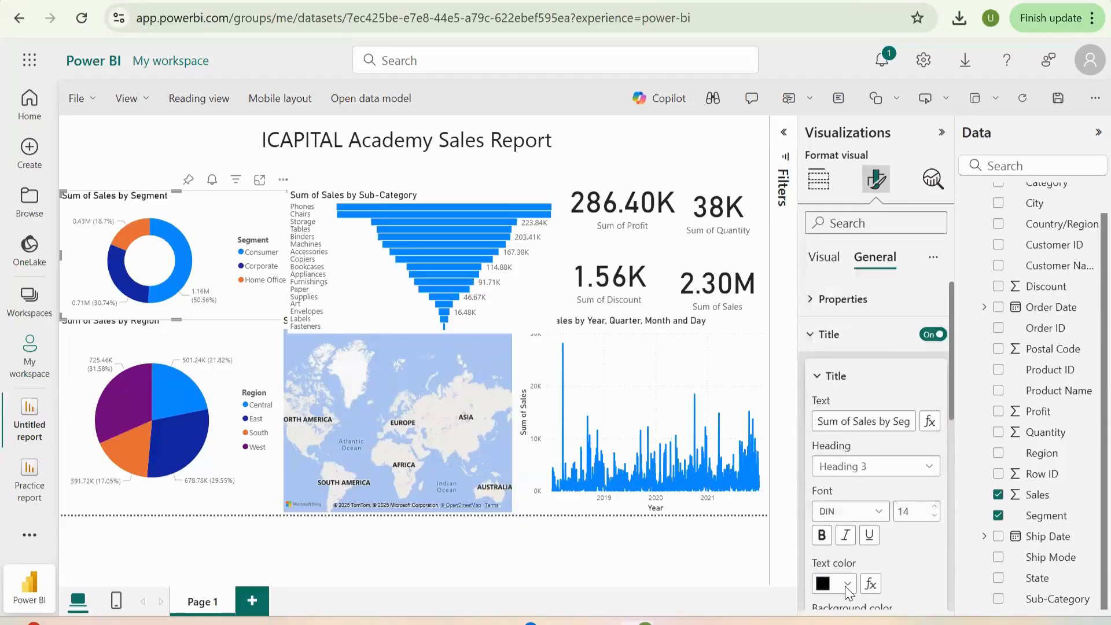
click(858, 309)
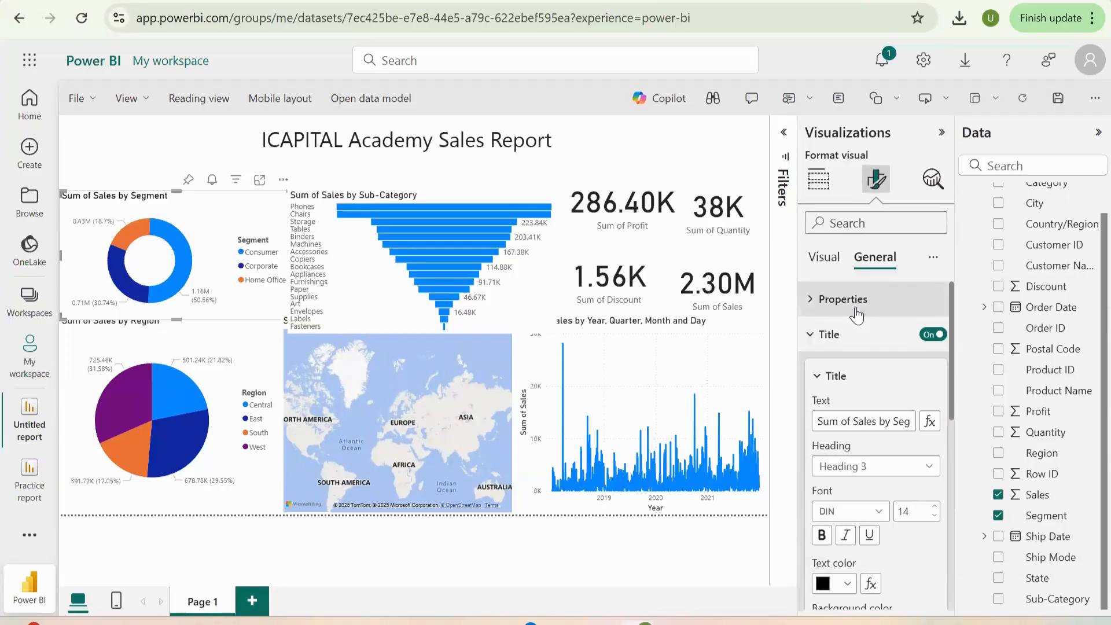
- Center the Sum of Sales by Segment chart's title and give it a pink background
drag(950, 402, 948, 478)
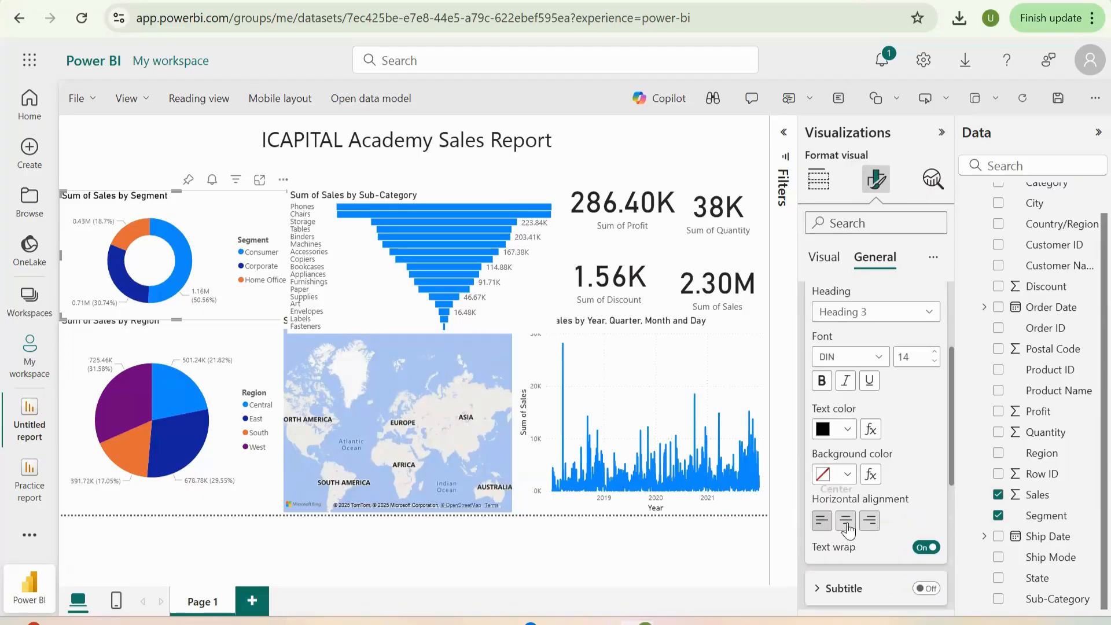
click(846, 522)
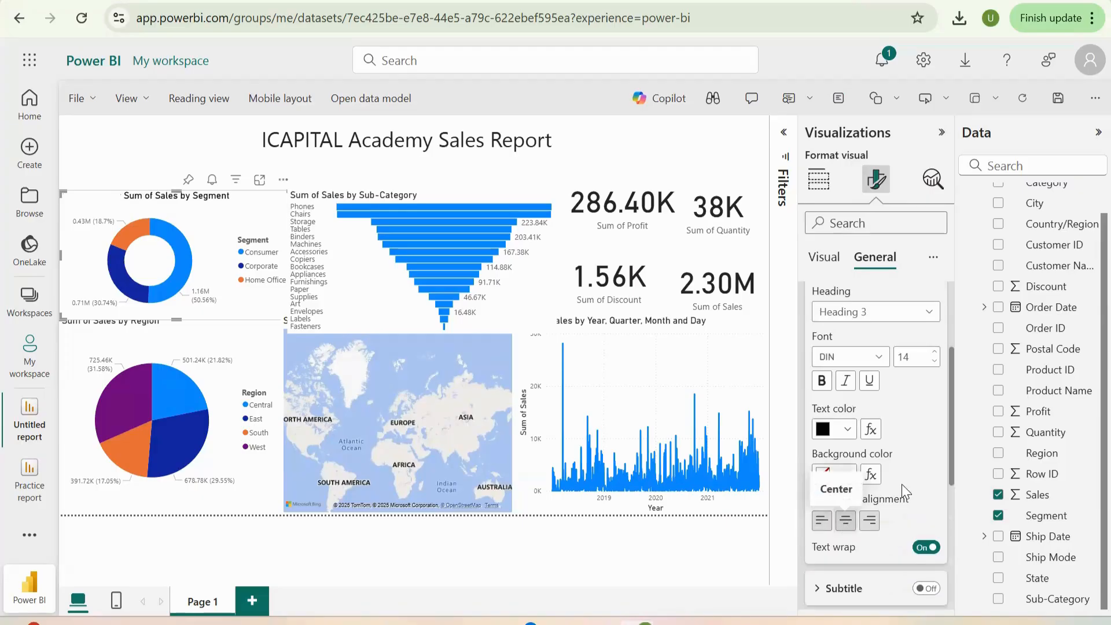
click(839, 475)
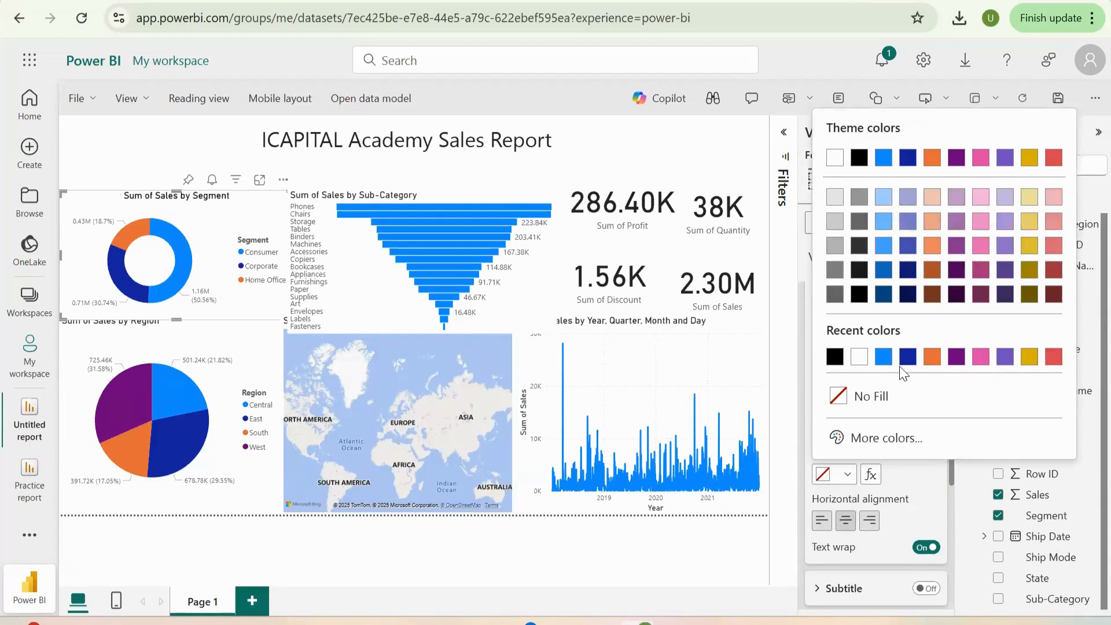
click(981, 357)
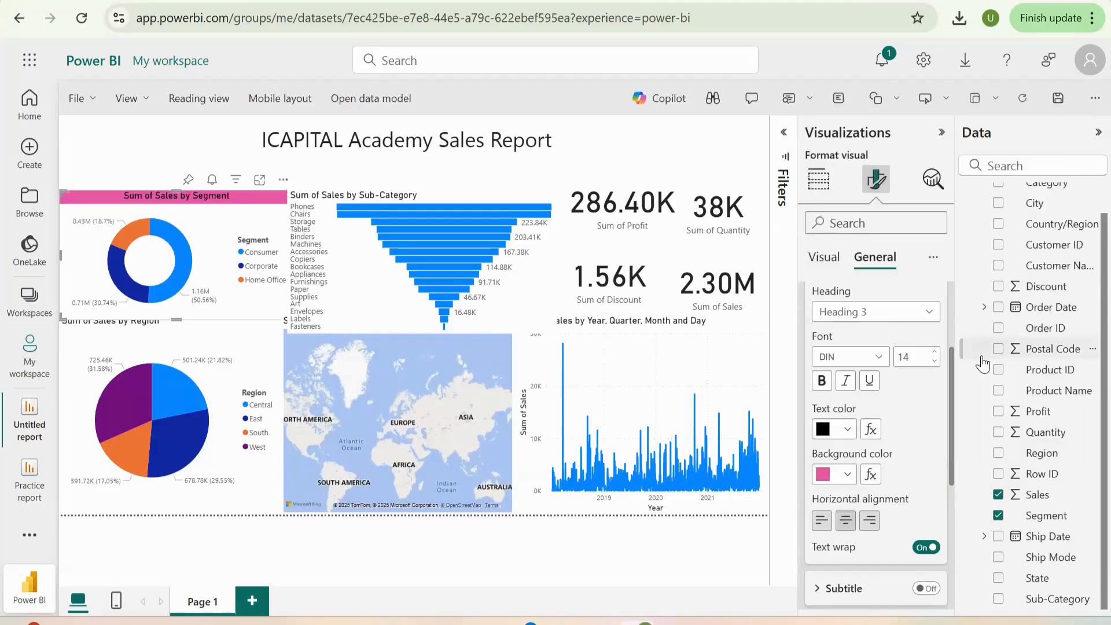
- Try dark and medium purple backgrounds on the Sum of Sales by Segment chart's title
click(845, 475)
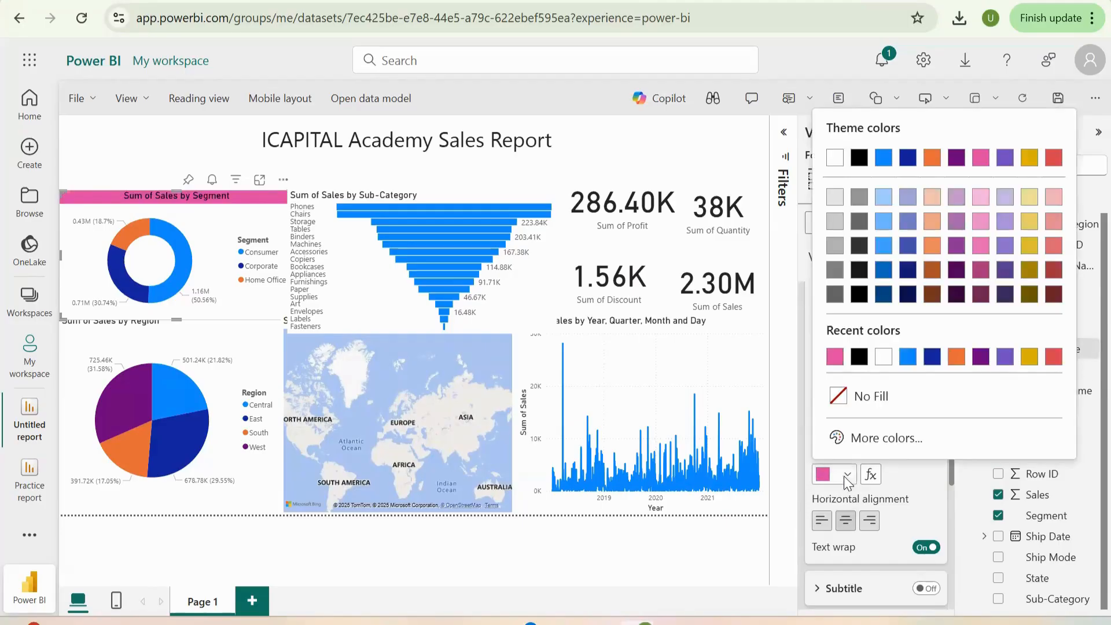
click(977, 359)
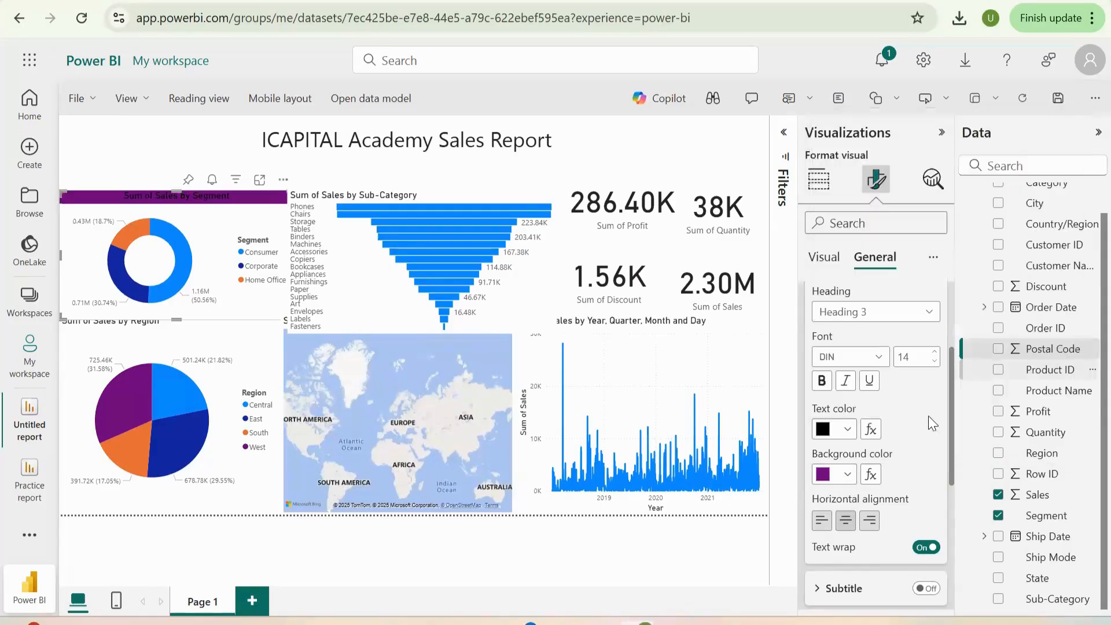
click(847, 474)
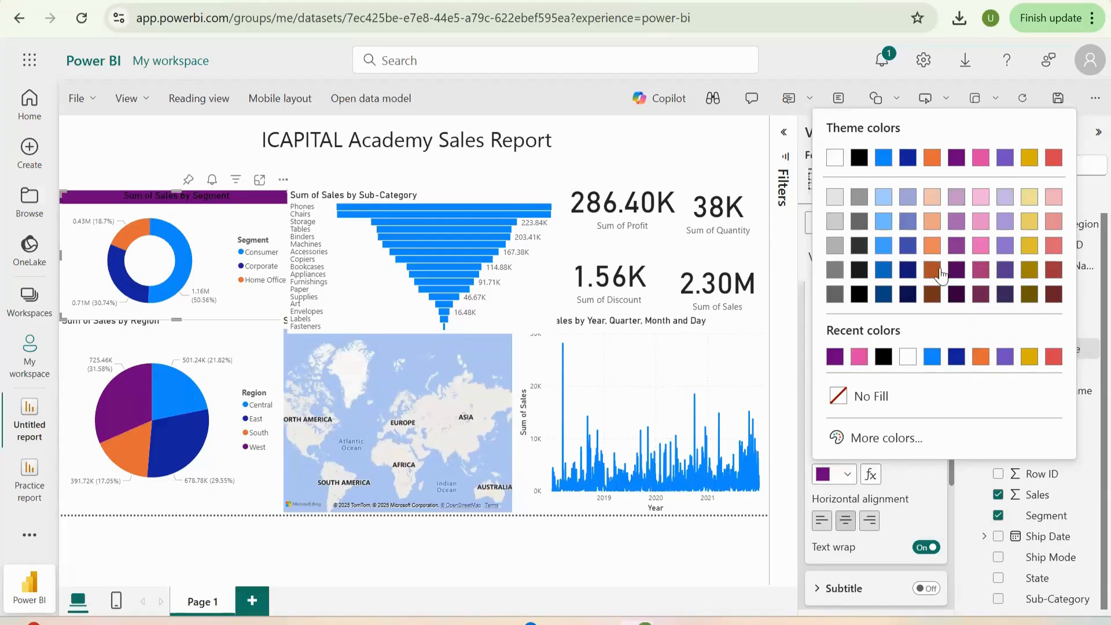
click(955, 245)
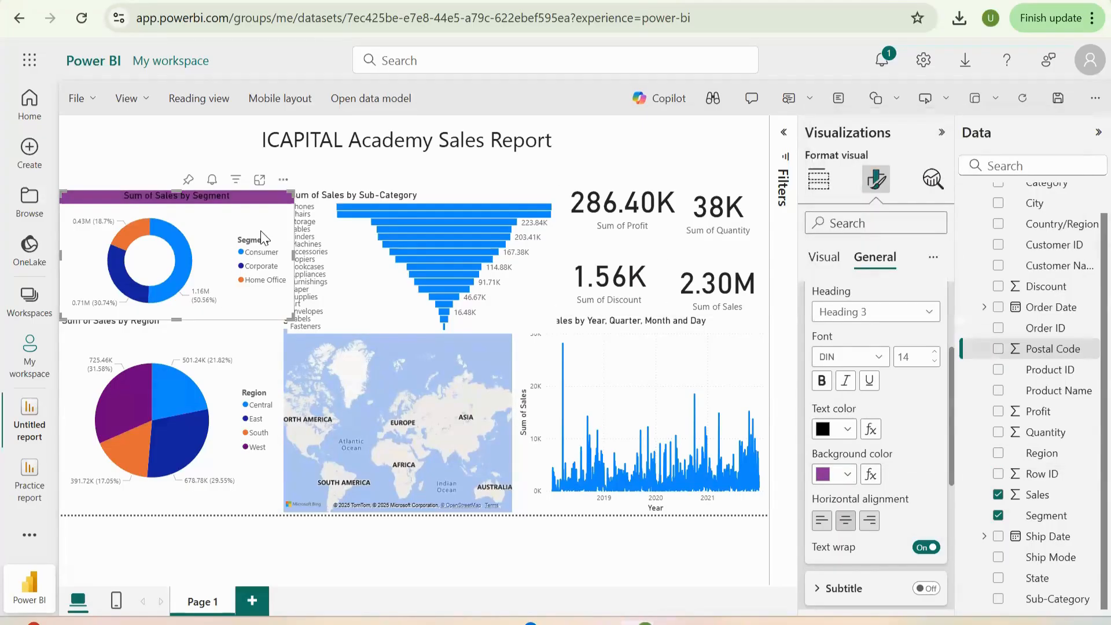
click(847, 474)
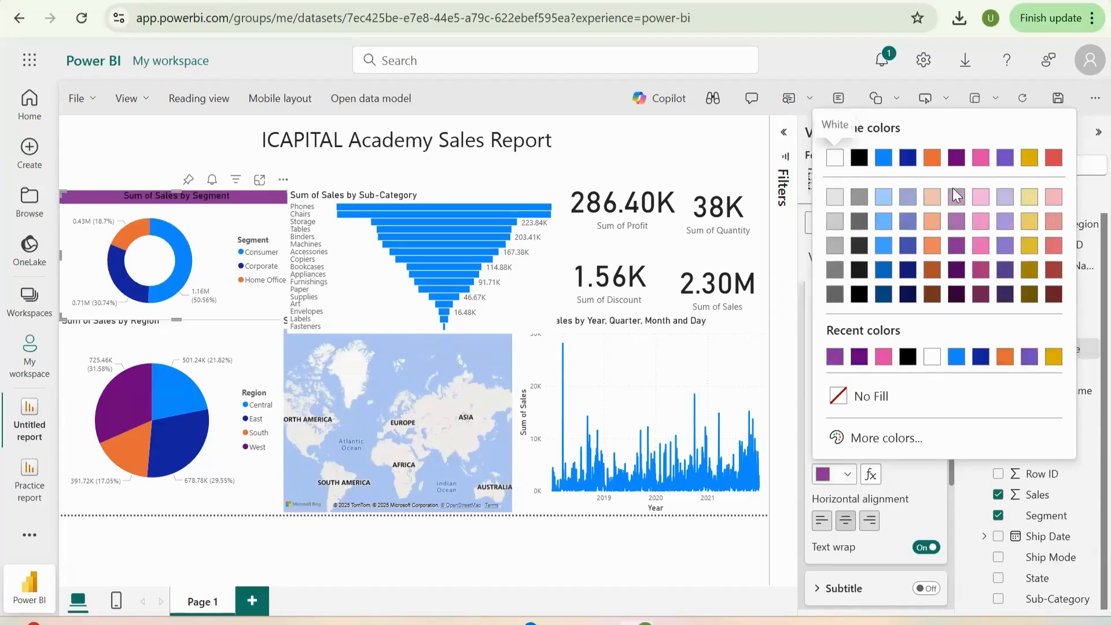
click(956, 251)
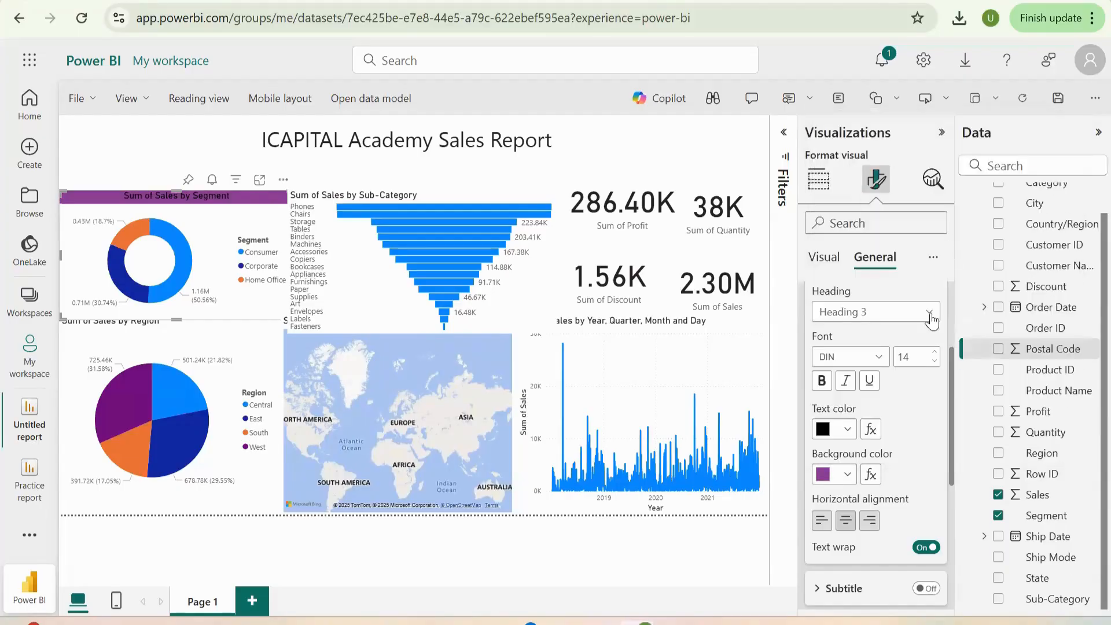
- Give the centered Sum of Sales by Segment title a lighter purple background and toggle its bold formatting
click(848, 476)
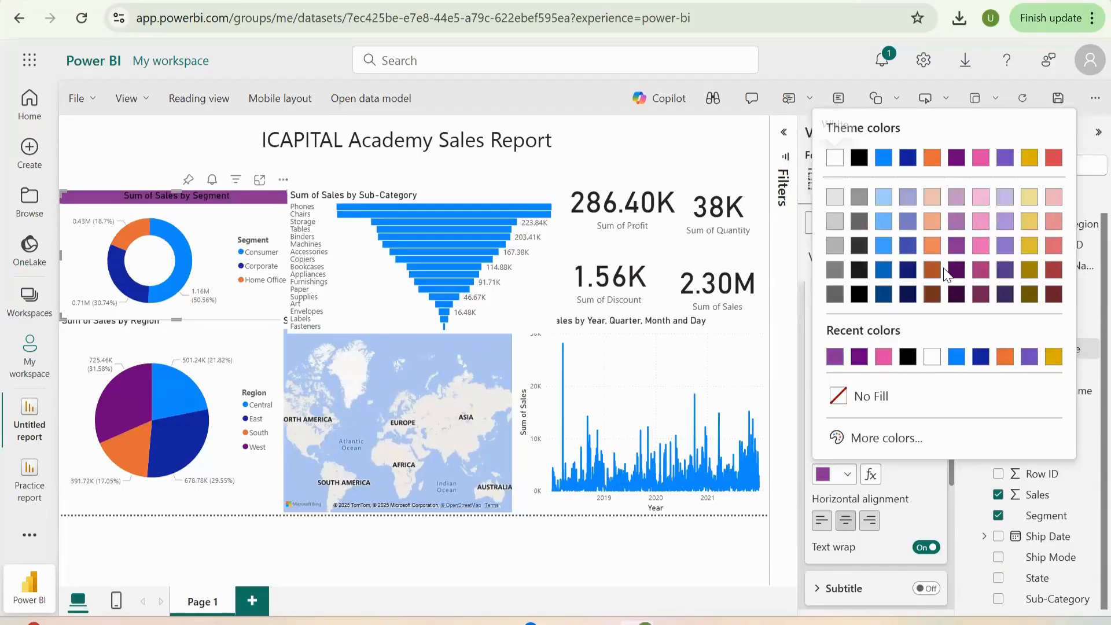
click(956, 222)
click(844, 518)
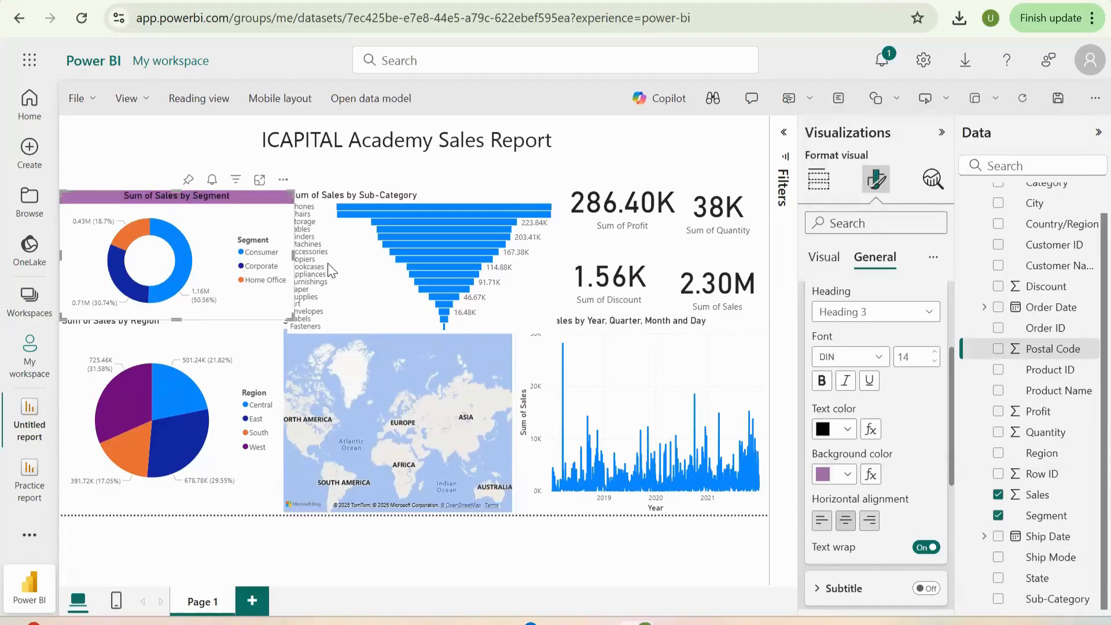
click(821, 382)
- Select the Sum of Sales by Region pie chart and try to shrink it from its upper edge
click(363, 278)
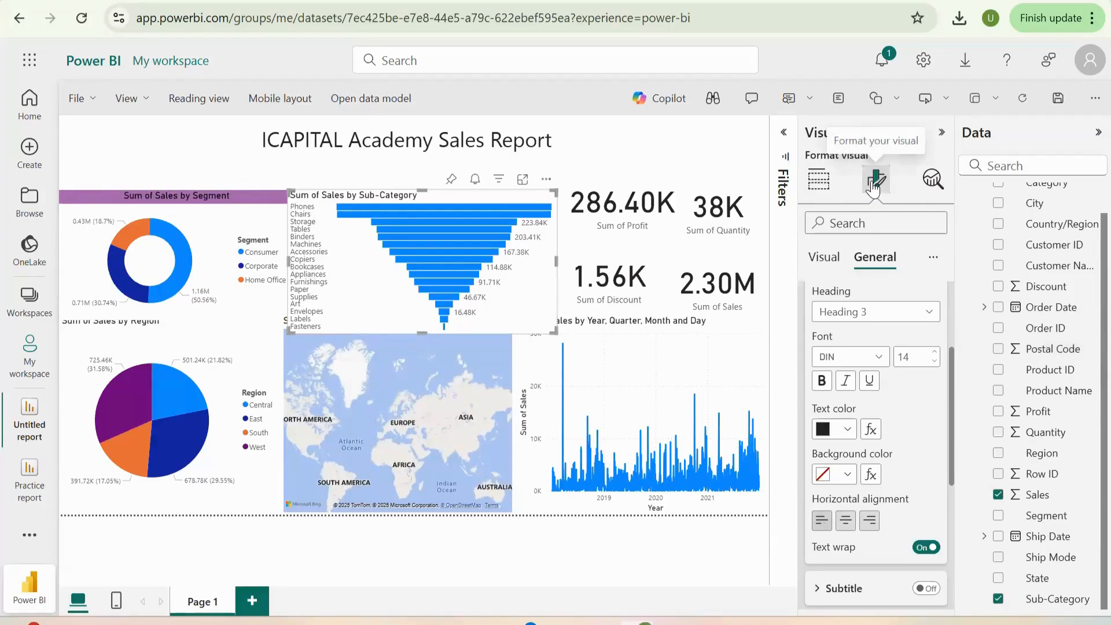
click(140, 397)
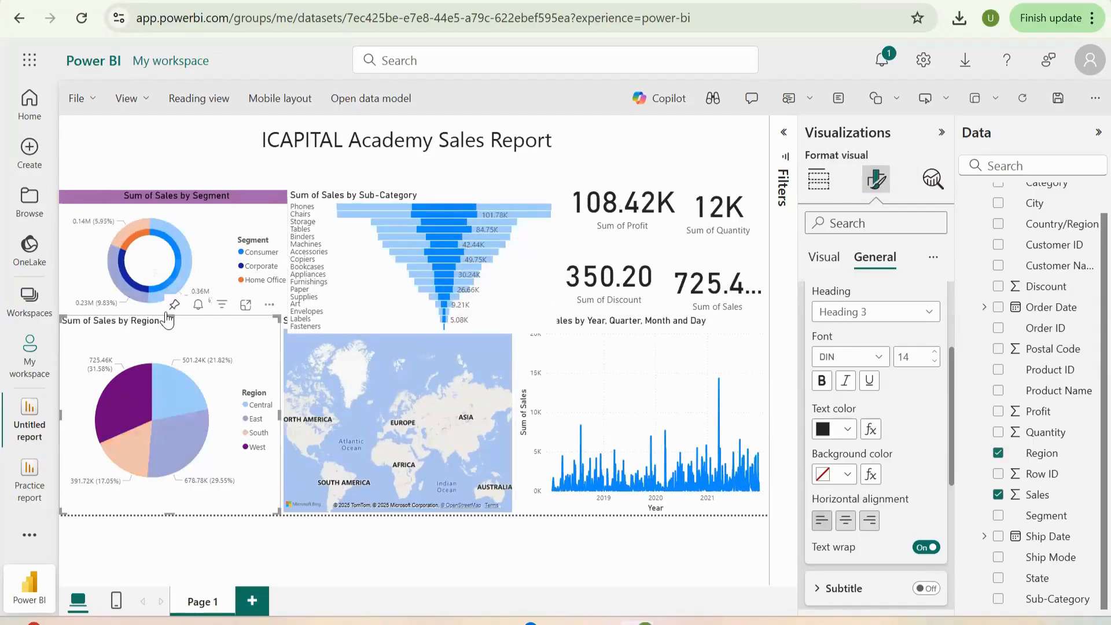
drag(167, 318, 168, 343)
click(148, 380)
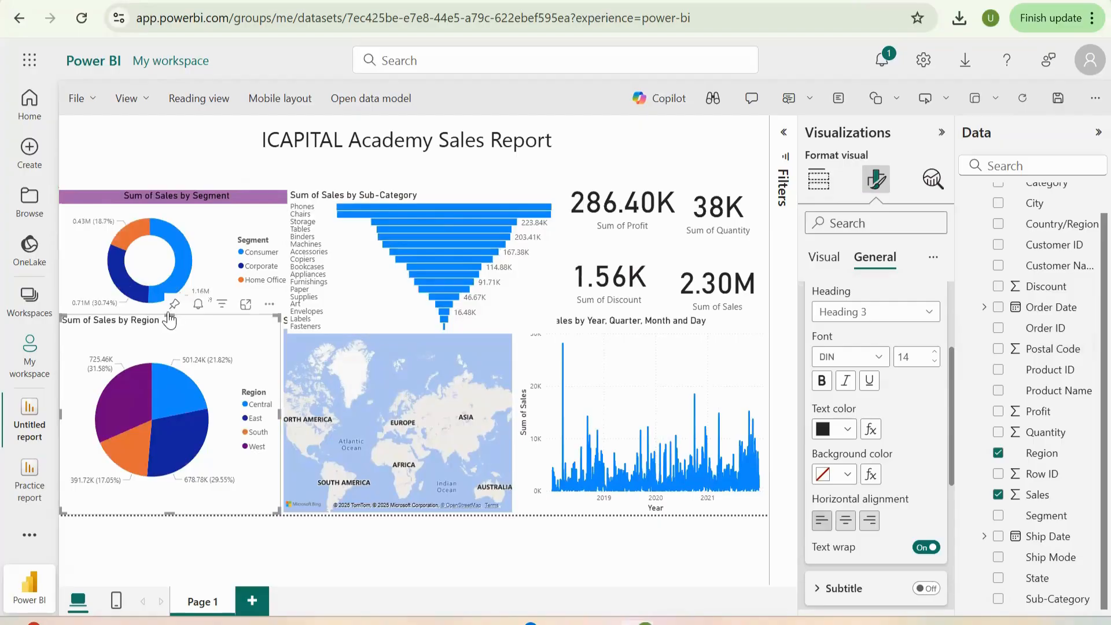
key(ctrl+s)
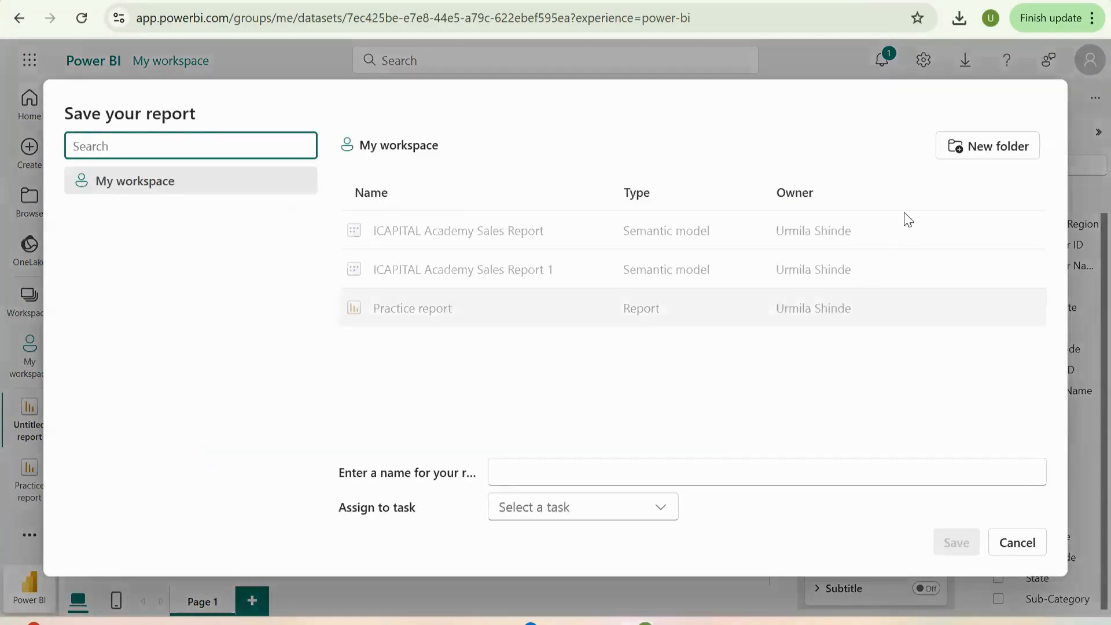
click(1027, 549)
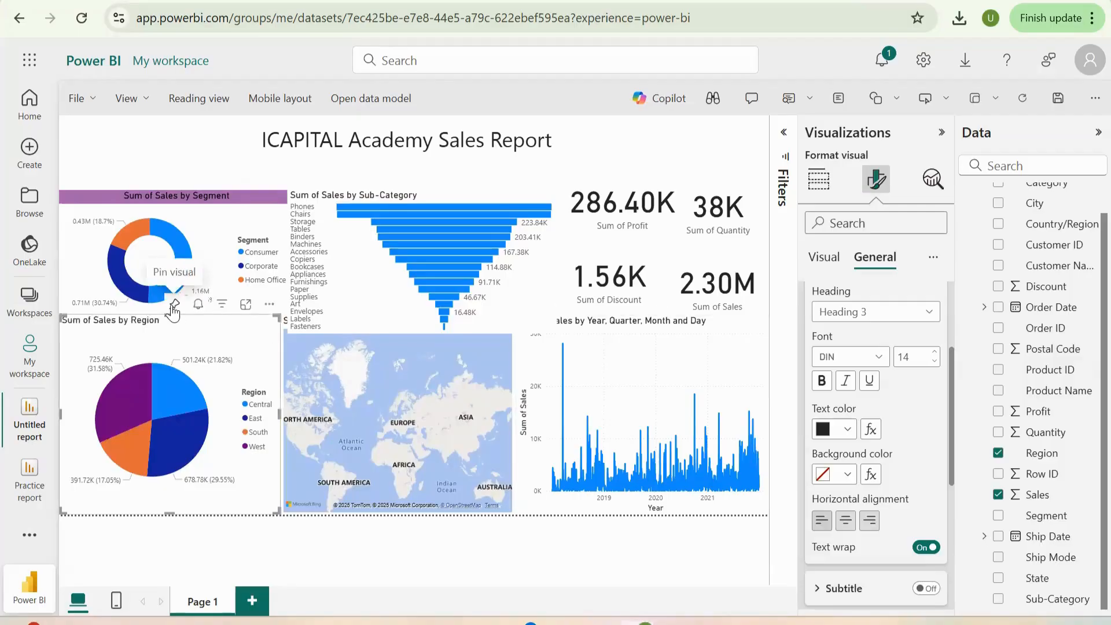
key(ctrl+s)
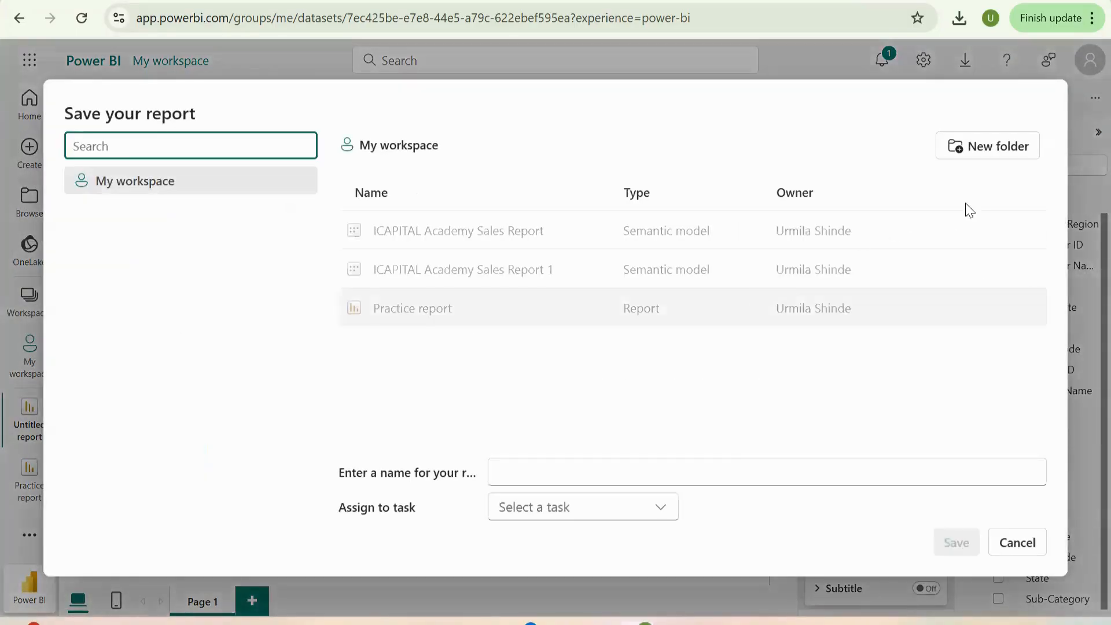
click(1017, 547)
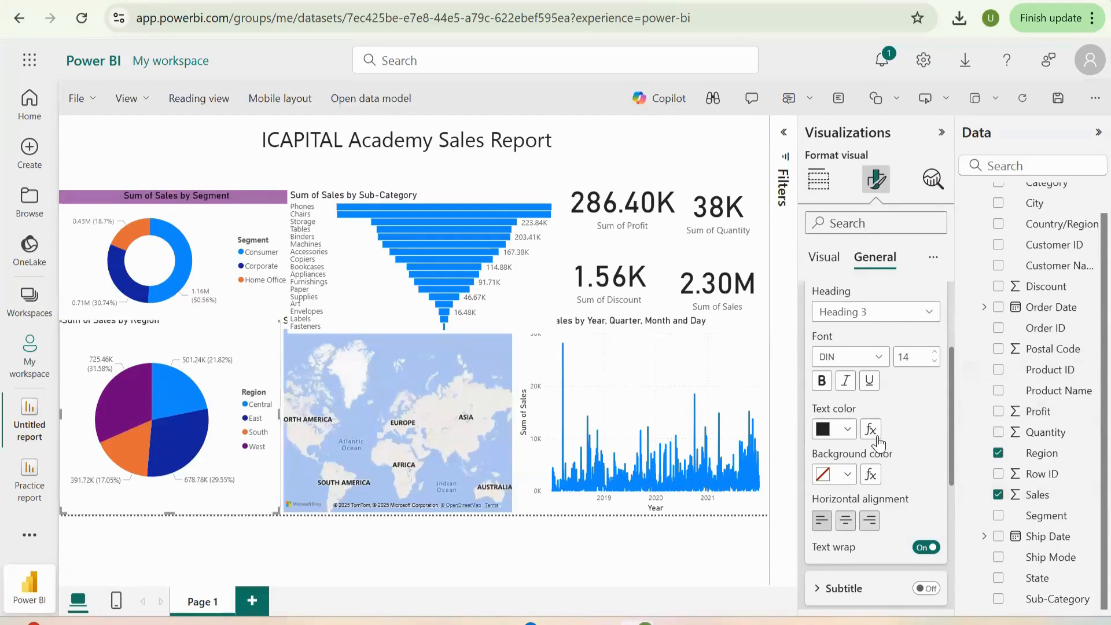
- Center and bold the Sum of Sales by Region title on a light purple background, and shrink the chart from its upper edge
click(842, 523)
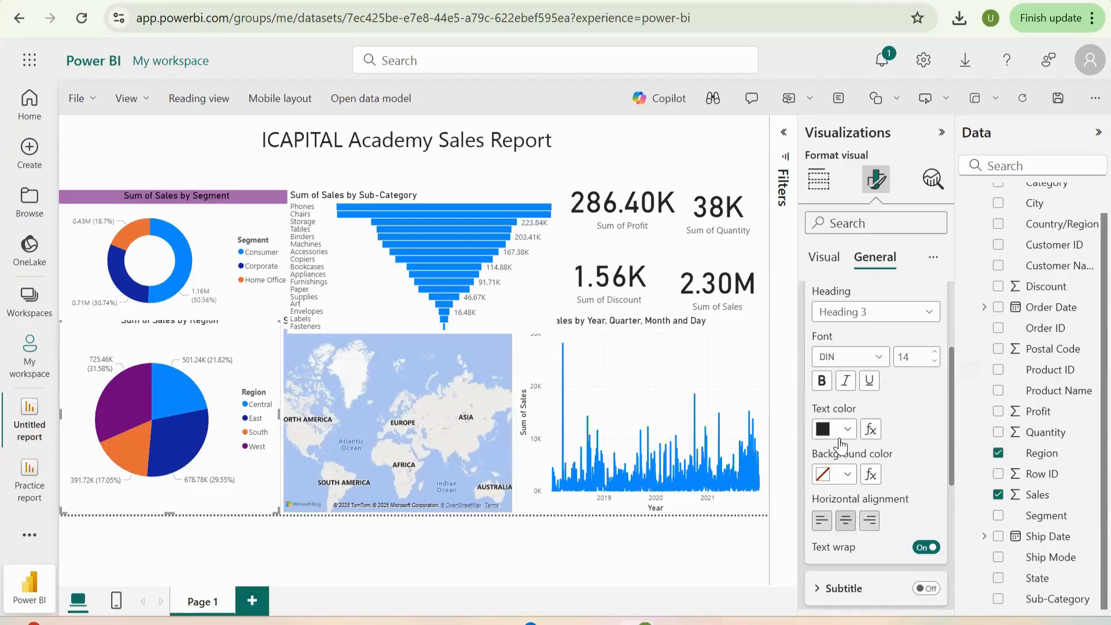
click(821, 382)
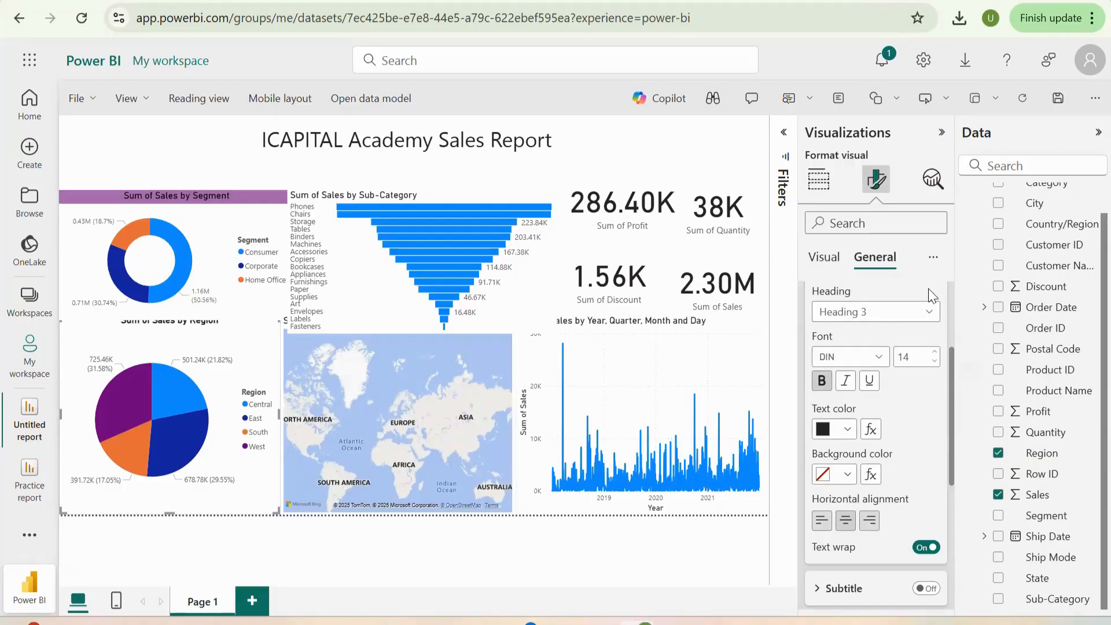
click(839, 474)
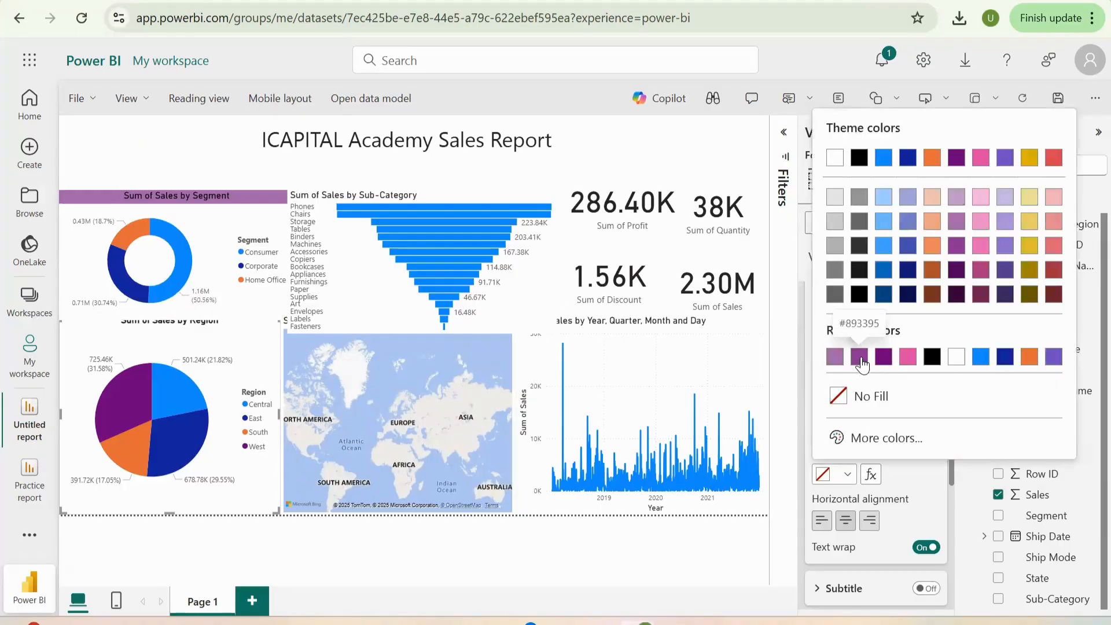
click(861, 359)
click(848, 475)
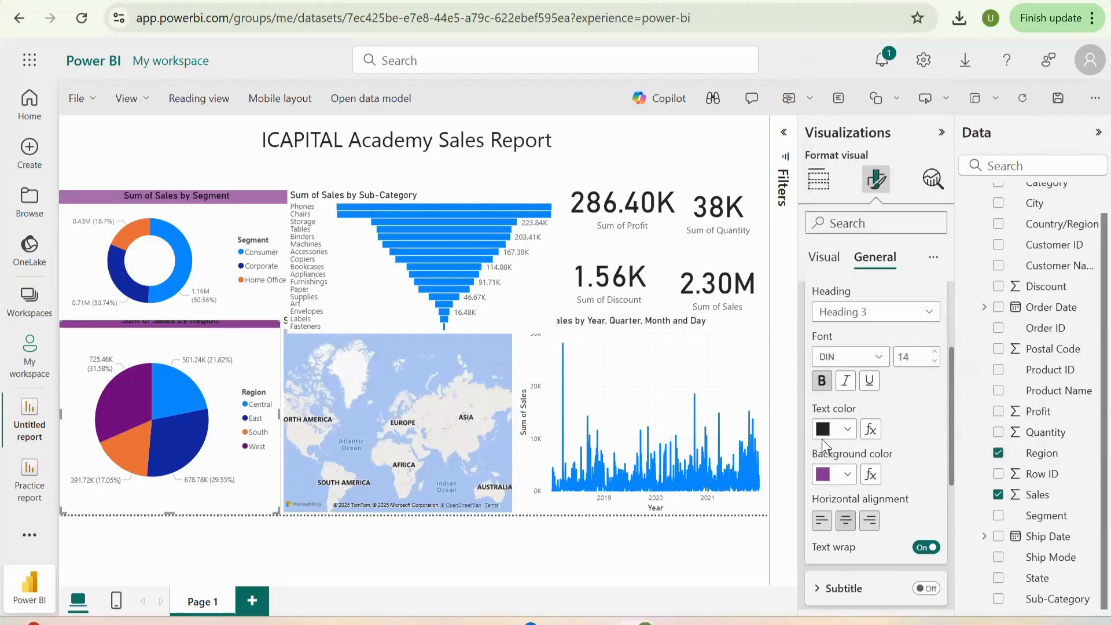
click(840, 475)
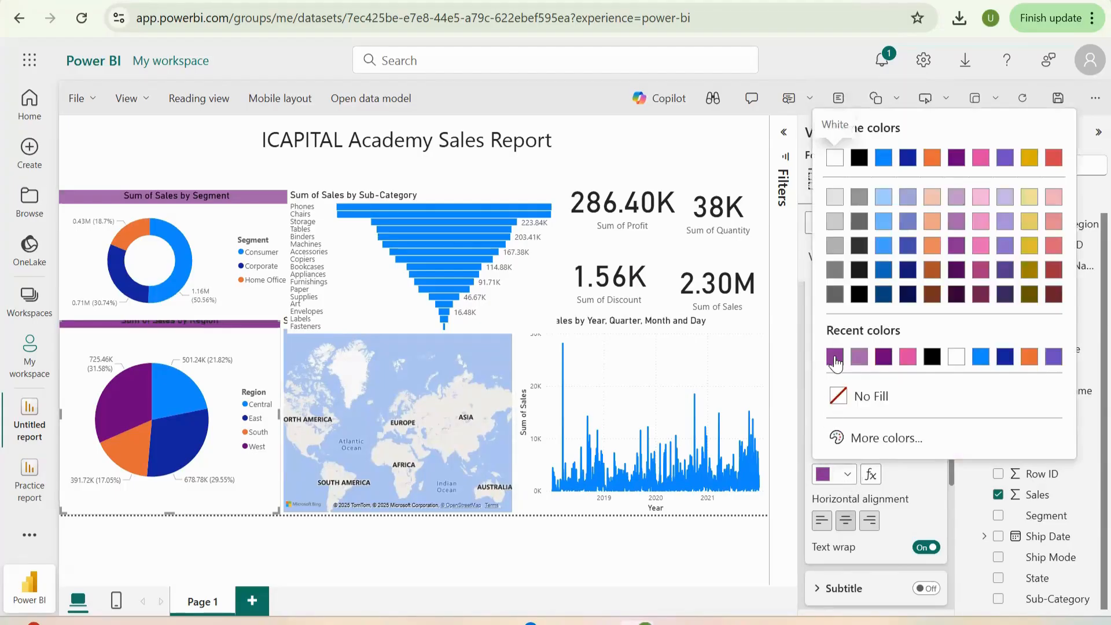
click(836, 362)
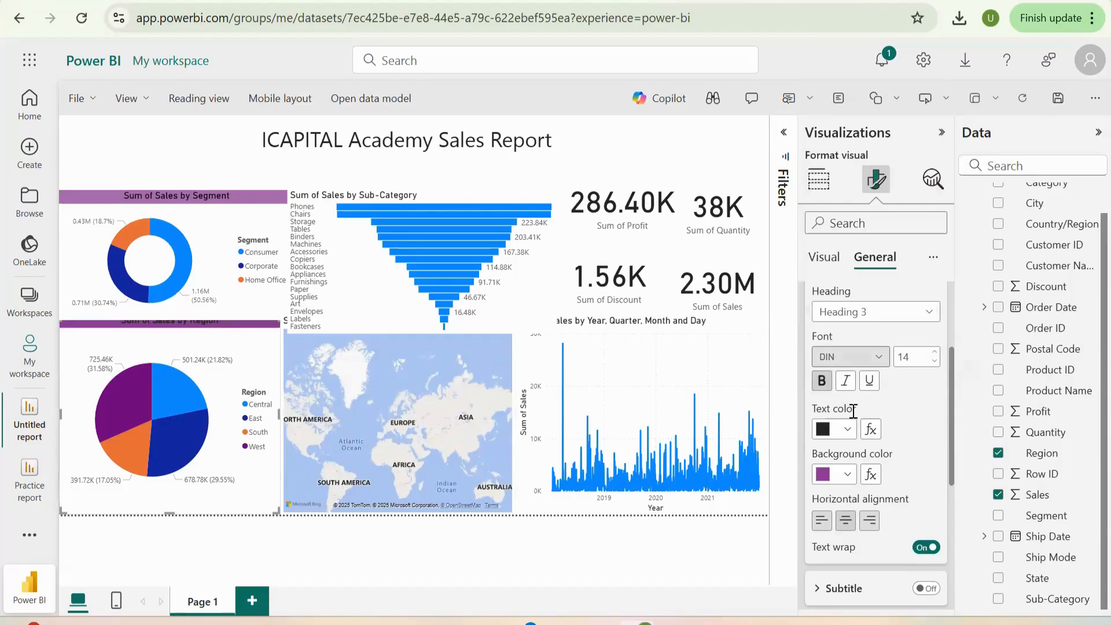
click(846, 475)
click(859, 357)
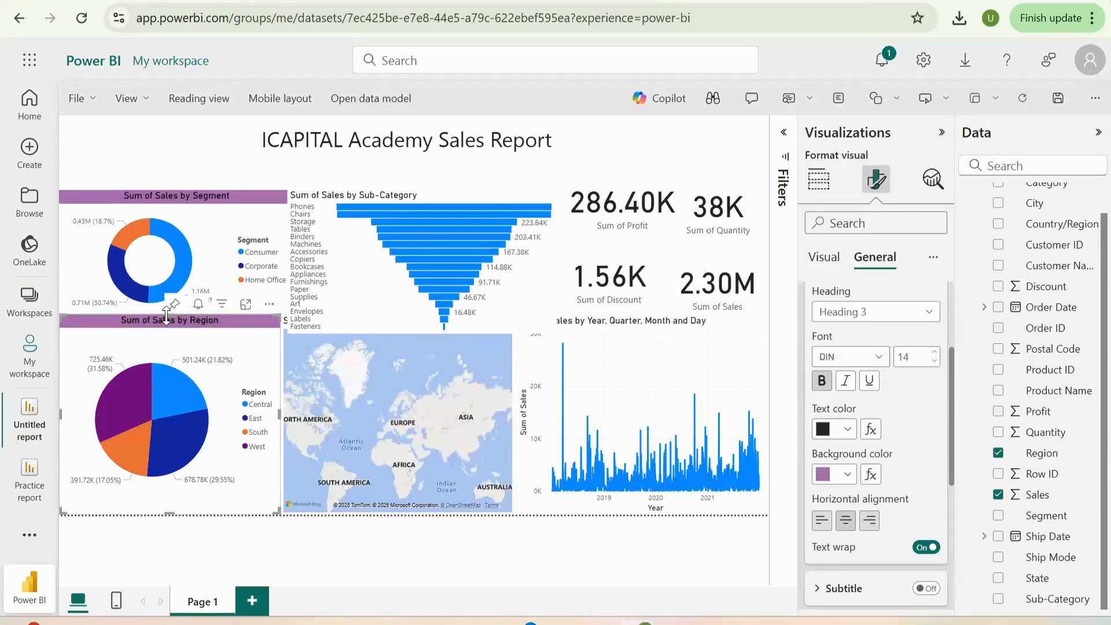
drag(166, 318, 157, 358)
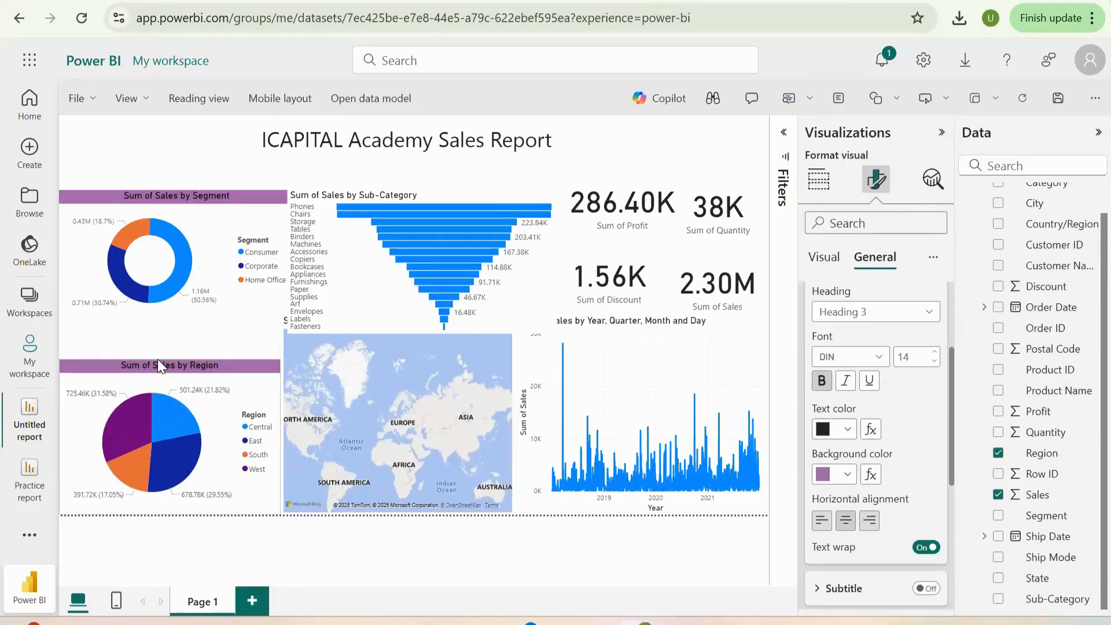
- Make the Sum of Sales by Sub-Category funnel chart's title bold and centered with the same light purple background
click(382, 239)
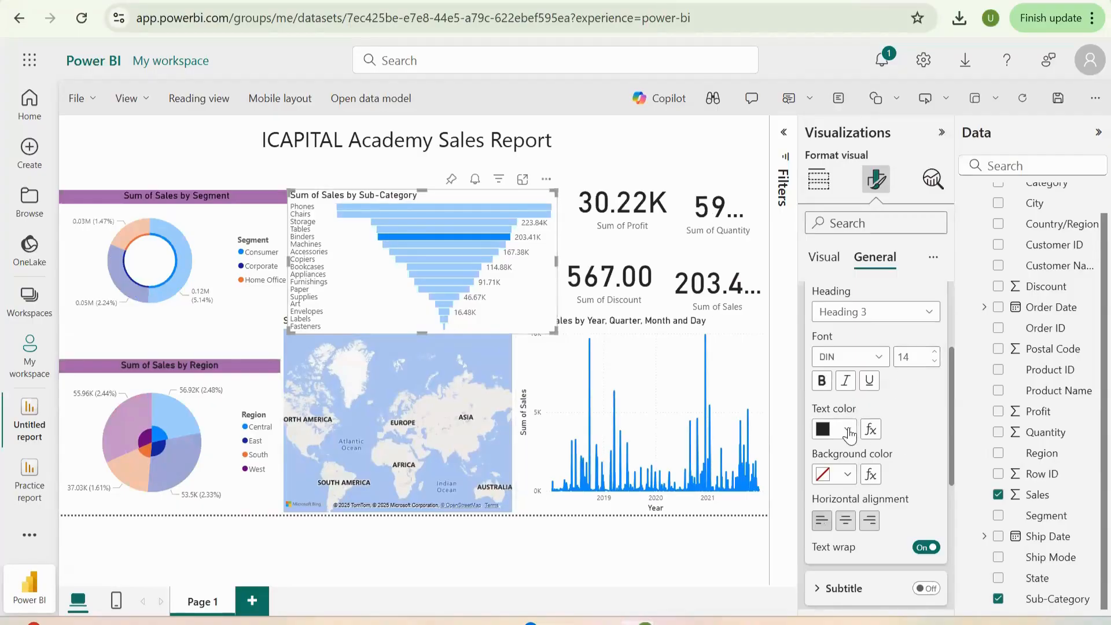
click(822, 381)
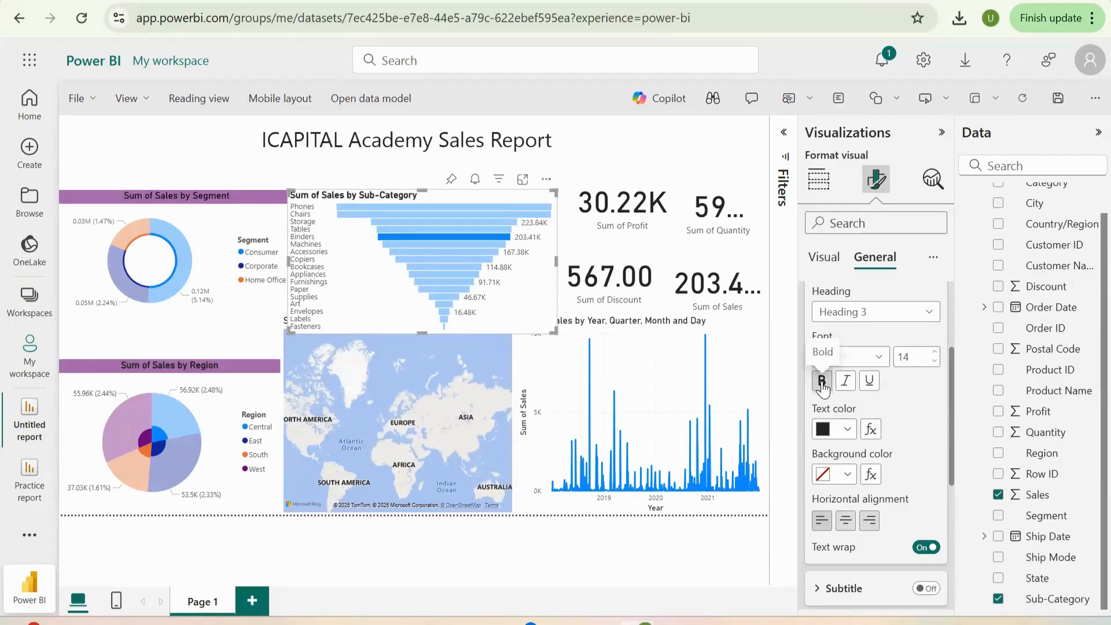
click(846, 521)
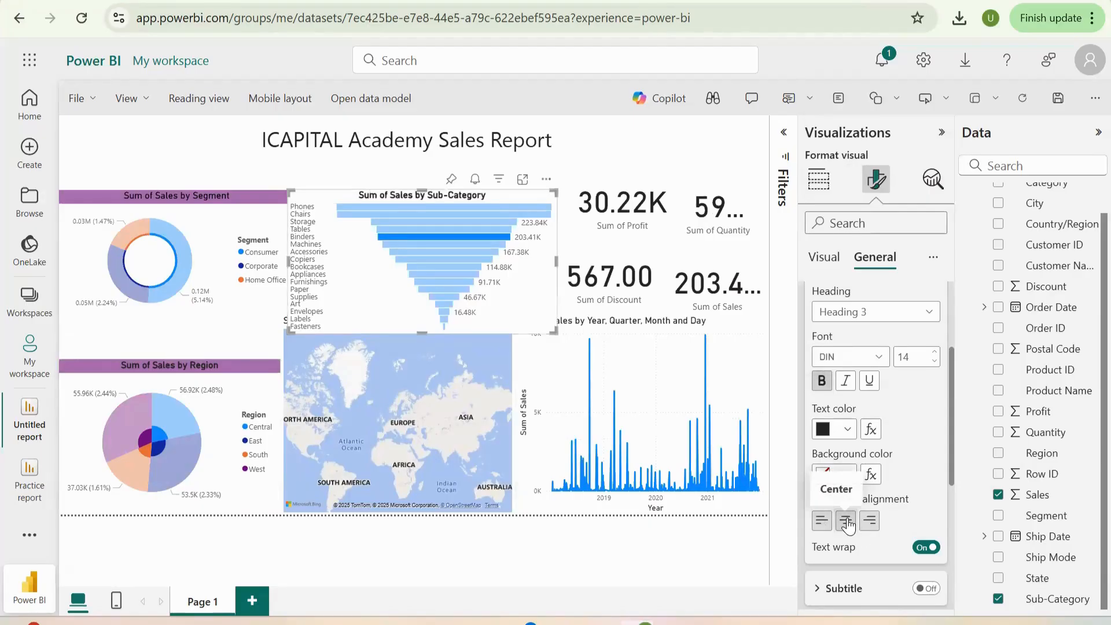
click(847, 476)
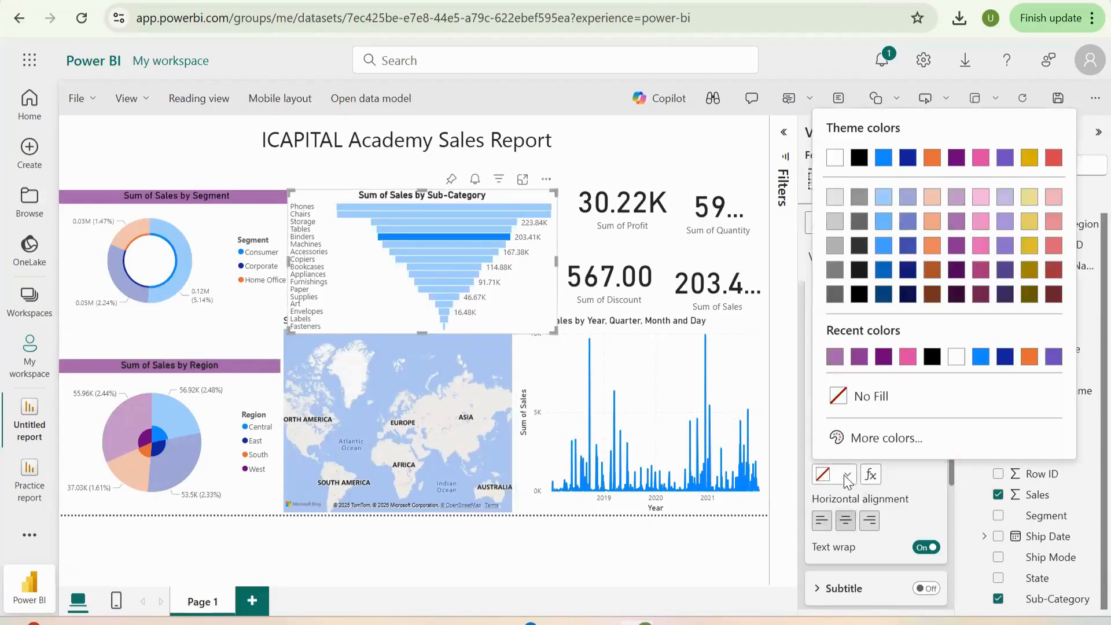
click(835, 356)
click(831, 353)
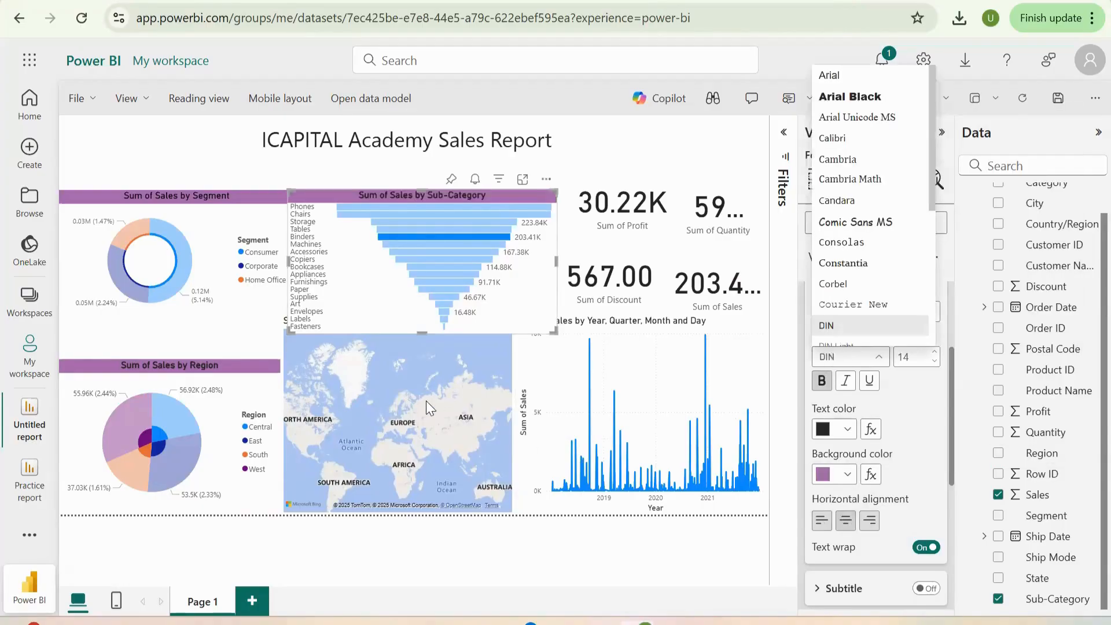
click(427, 284)
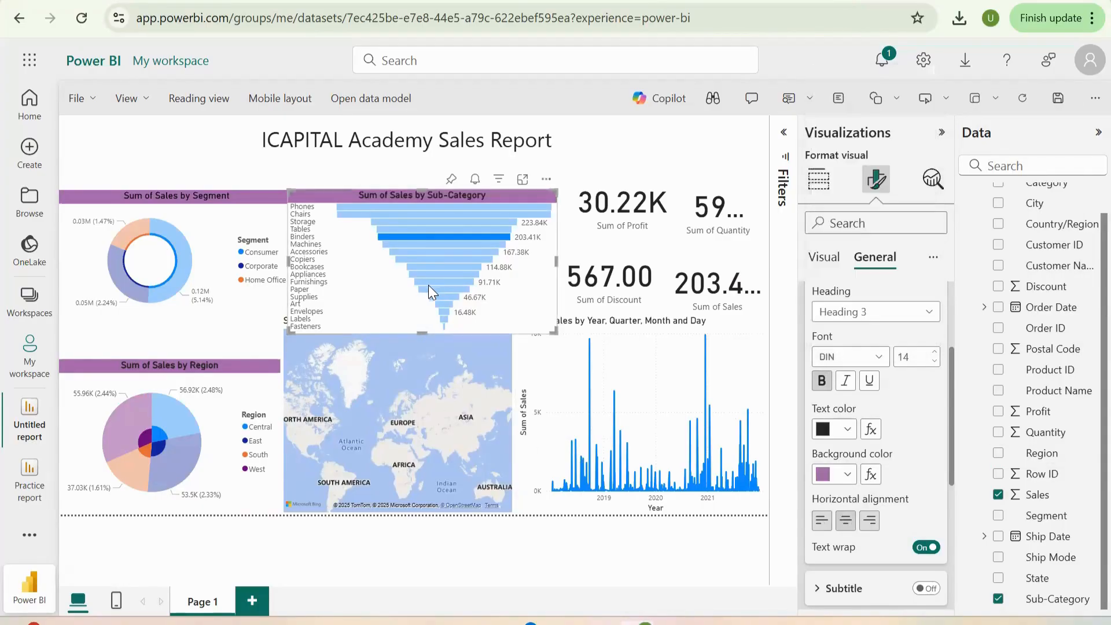
- Clear the Binders cross-highlighting from the report's visuals
click(431, 392)
click(542, 435)
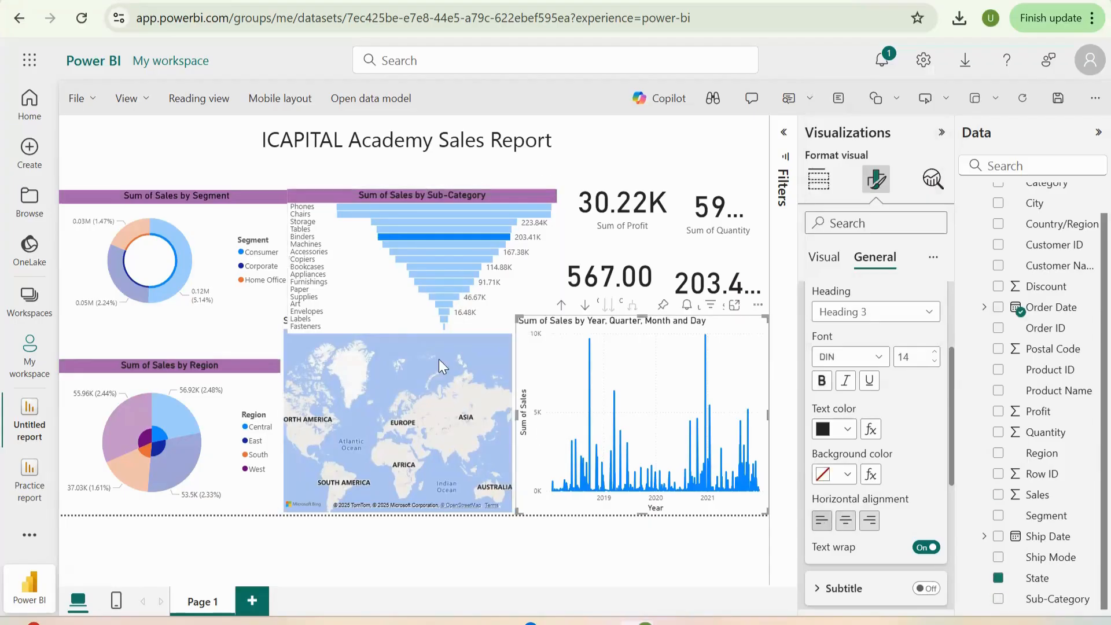
click(138, 462)
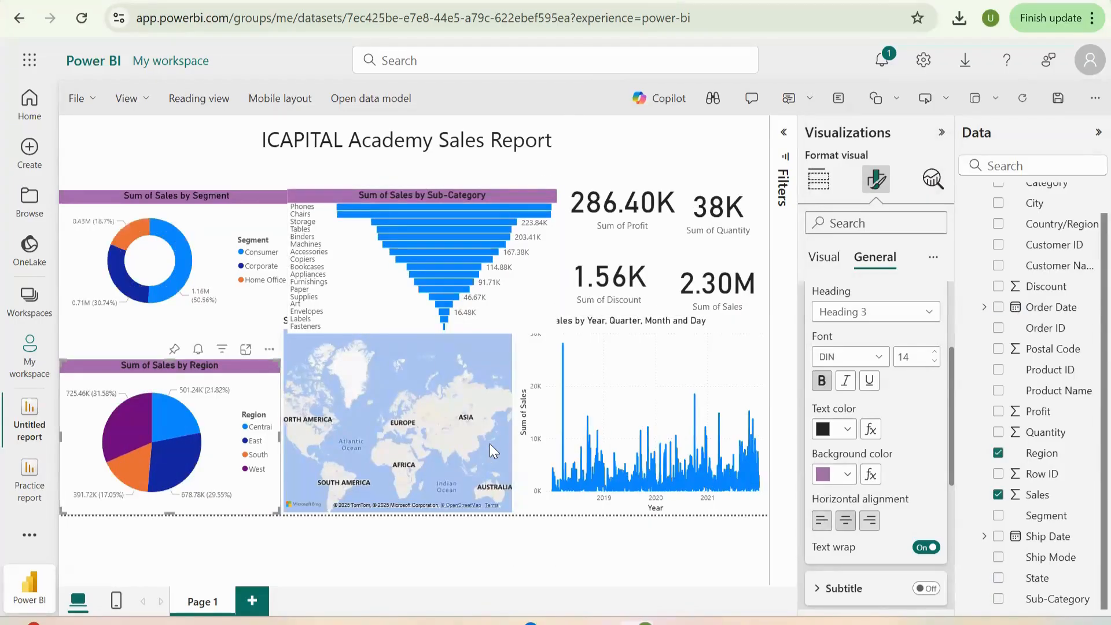
- Shrink the State map and the Sum of Sales by Year, Quarter, Month and Day chart by lowering their upper edges
click(439, 400)
drag(398, 333, 408, 359)
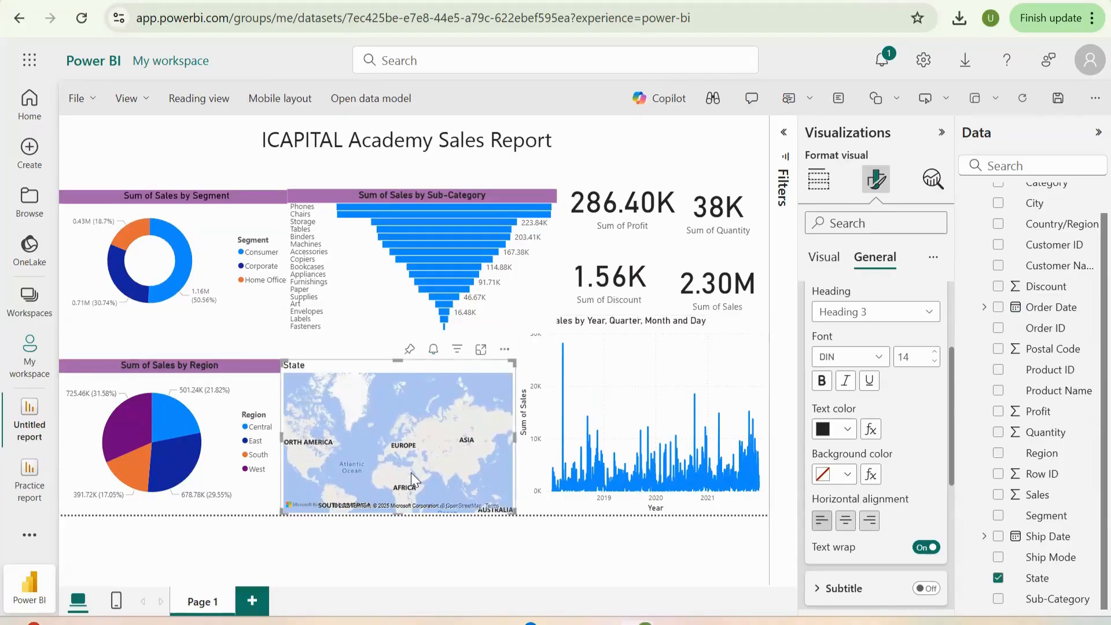
click(573, 416)
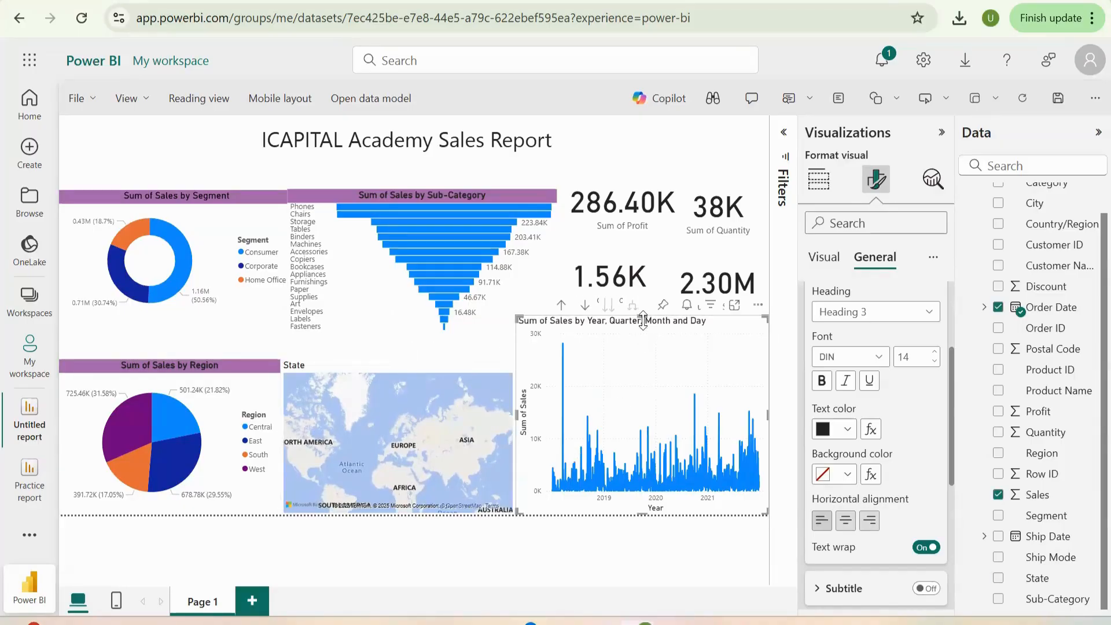
drag(643, 319, 655, 373)
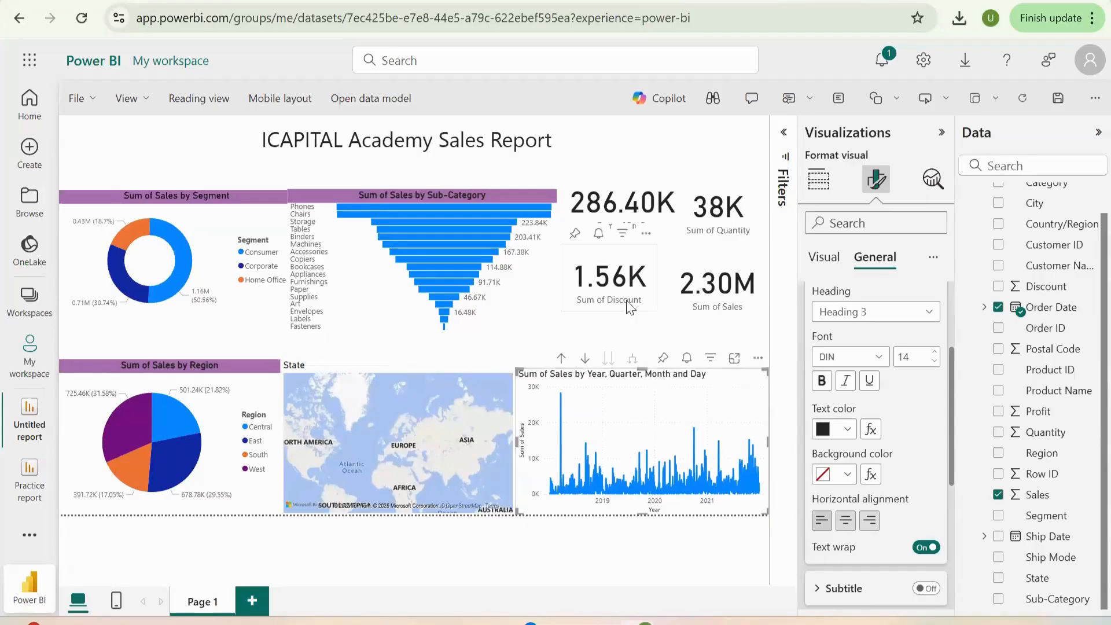
- Move the Sum of Discount, Sum of Sales, Sum of Profit and Sum of Quantity cards lower on the report page
drag(625, 309, 627, 334)
drag(706, 303, 711, 364)
drag(616, 247, 615, 278)
click(708, 236)
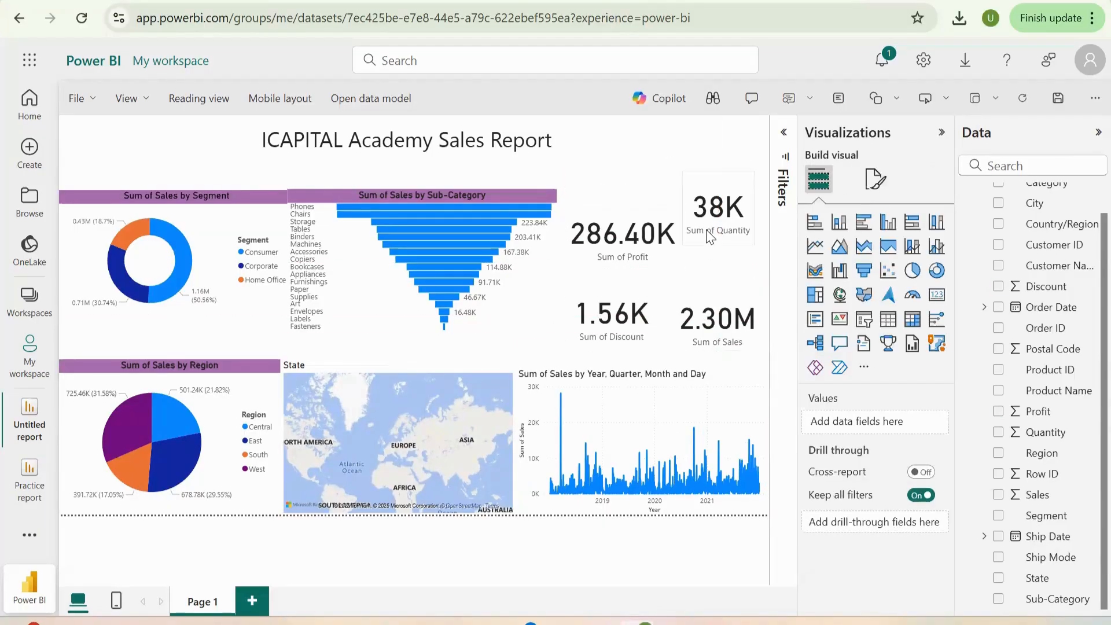
drag(709, 236, 708, 266)
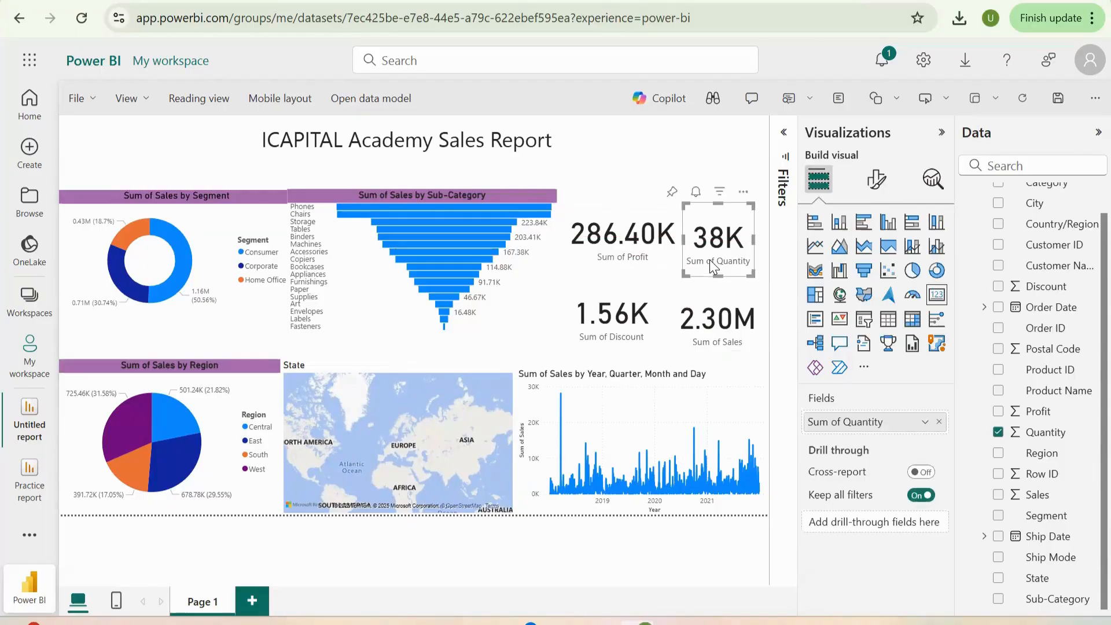
- Change the State map's style to Aerial
click(473, 464)
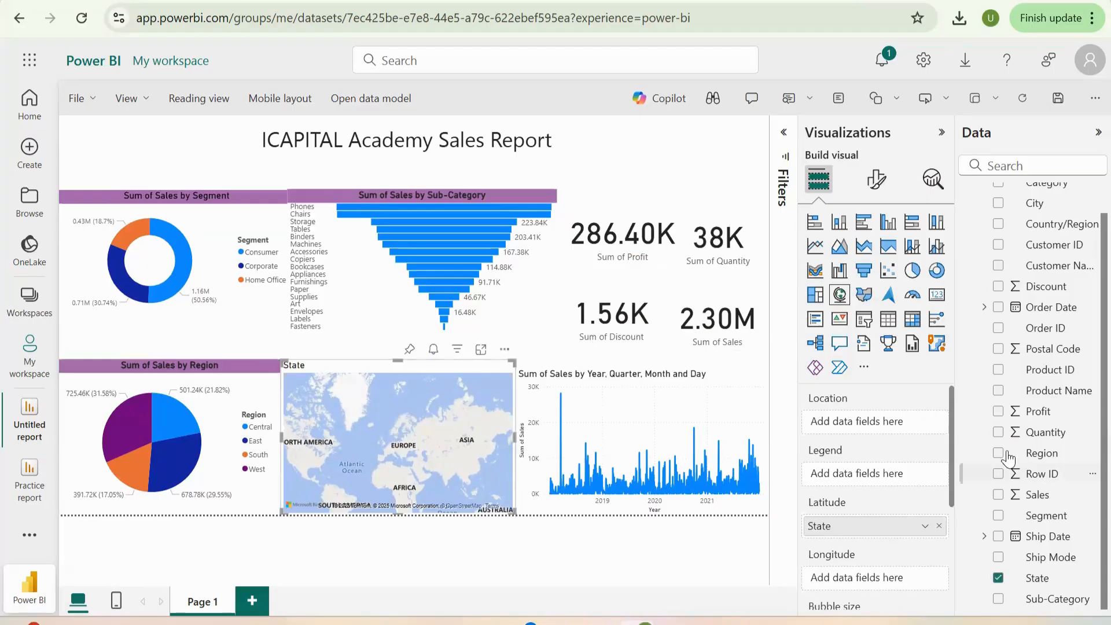
click(783, 136)
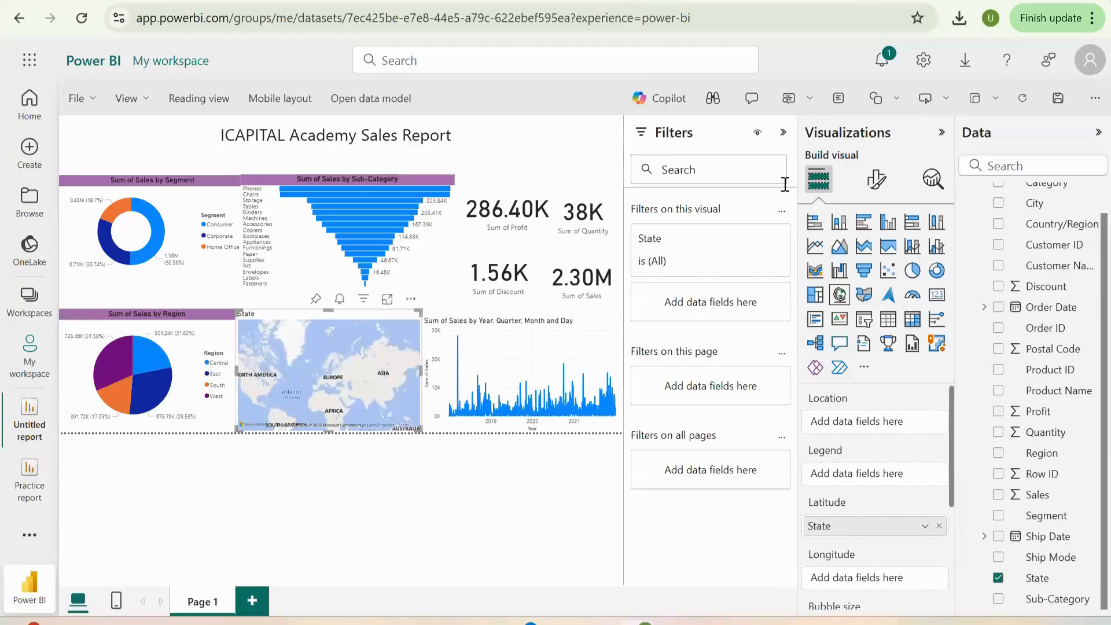
click(784, 133)
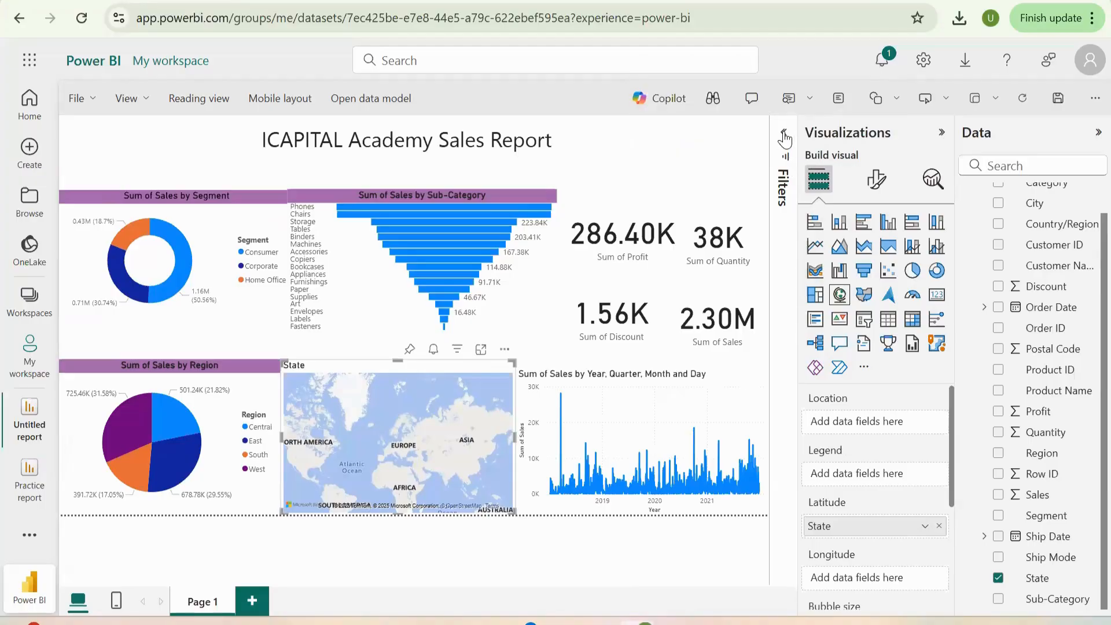
click(868, 188)
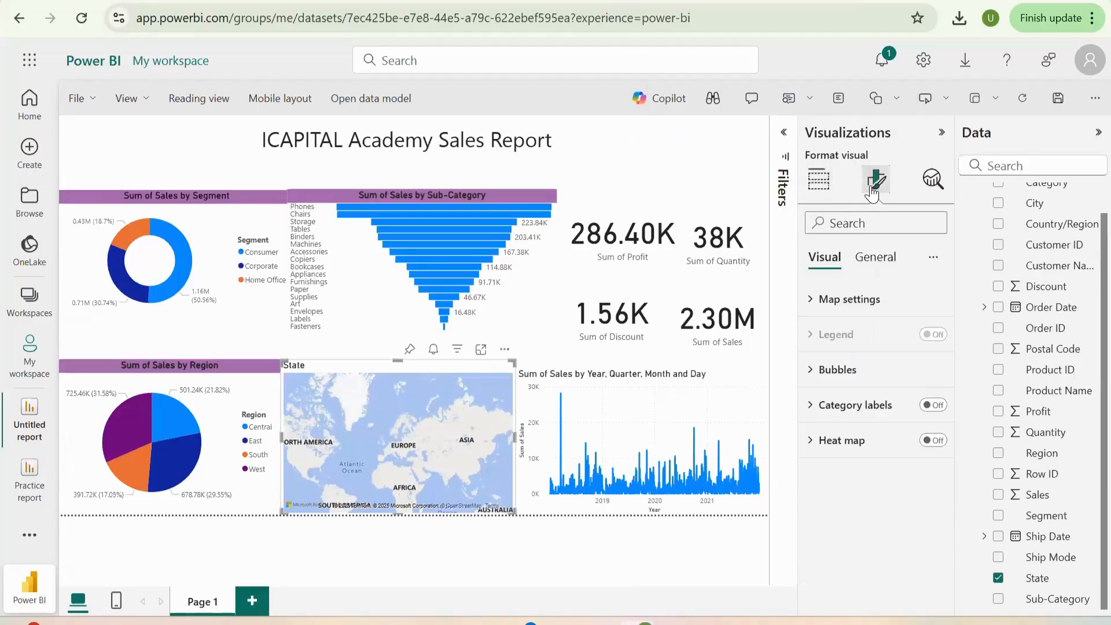
click(871, 299)
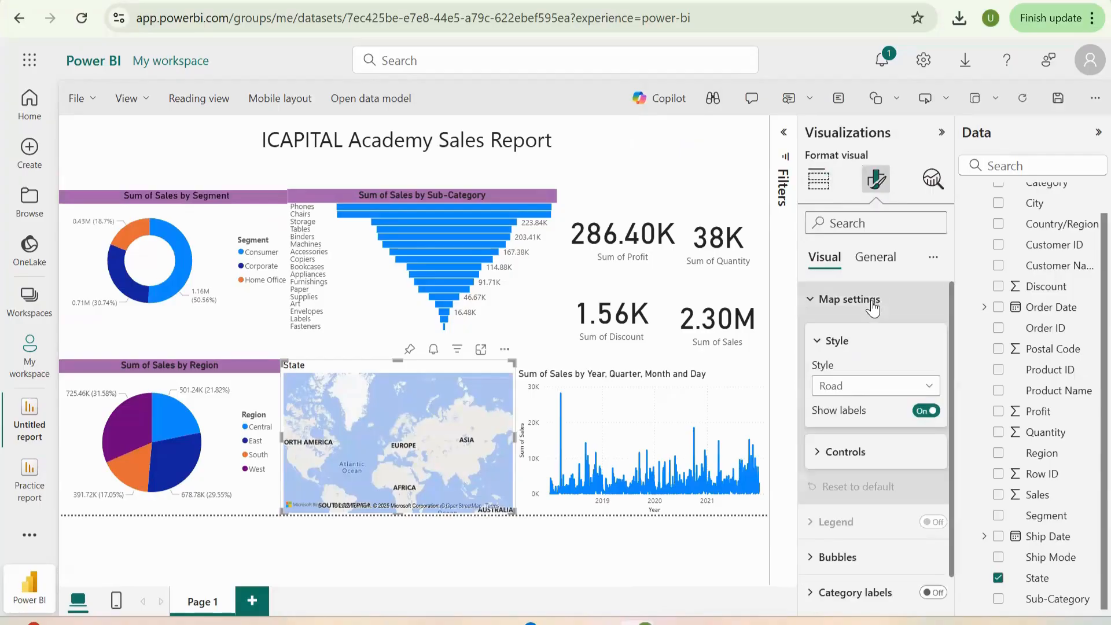
click(926, 388)
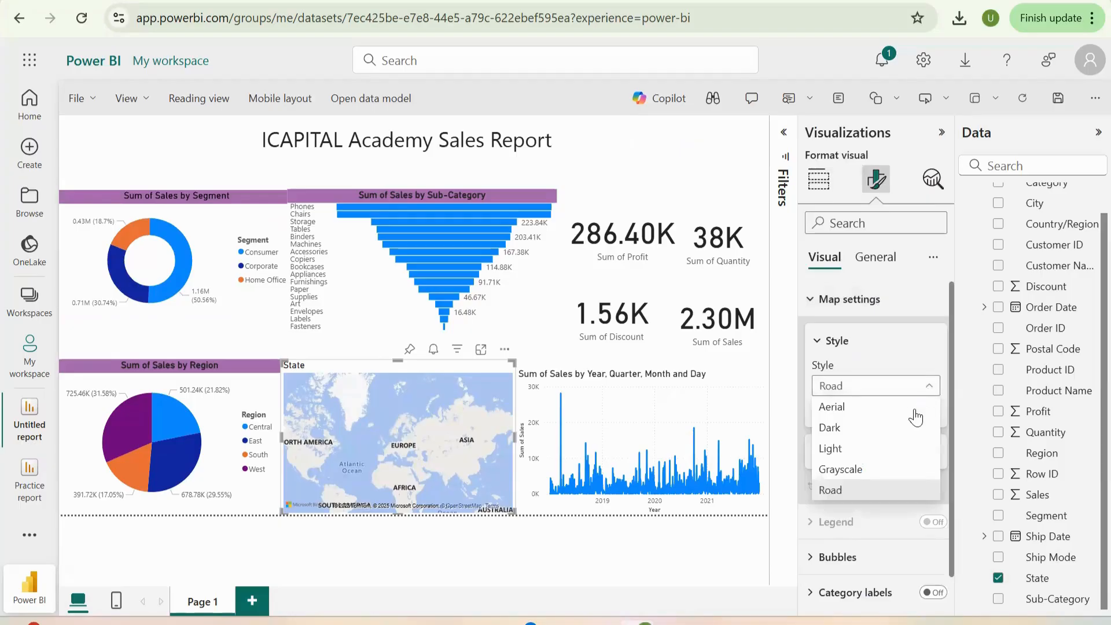
click(873, 412)
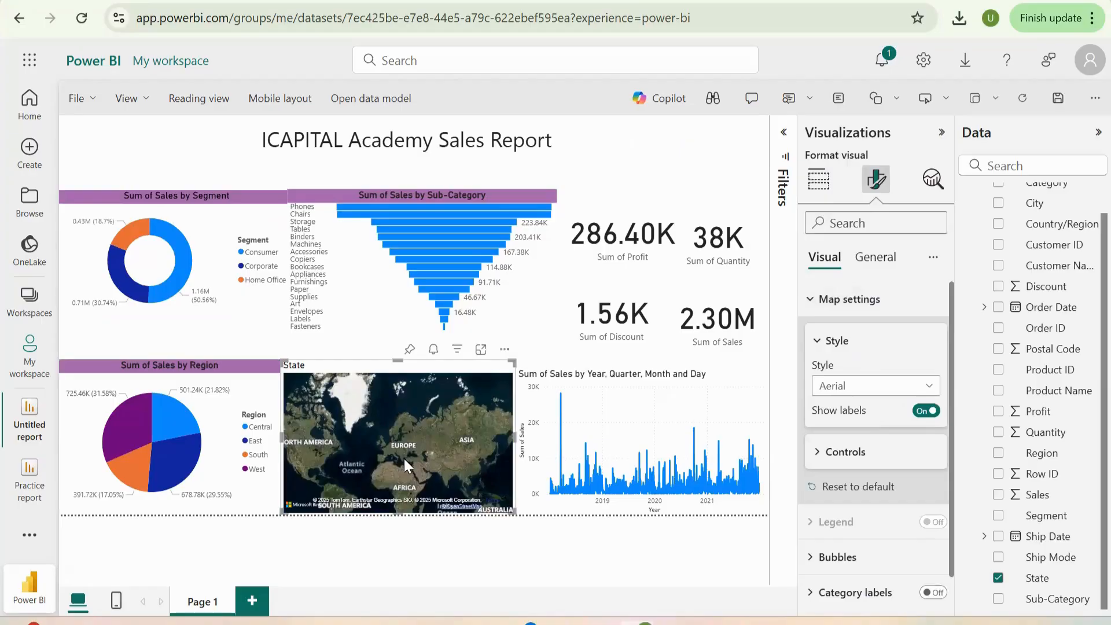
- Make the Sum of Sales by Year, Quarter, Month and Day title bold and centered with the light purple background
click(625, 445)
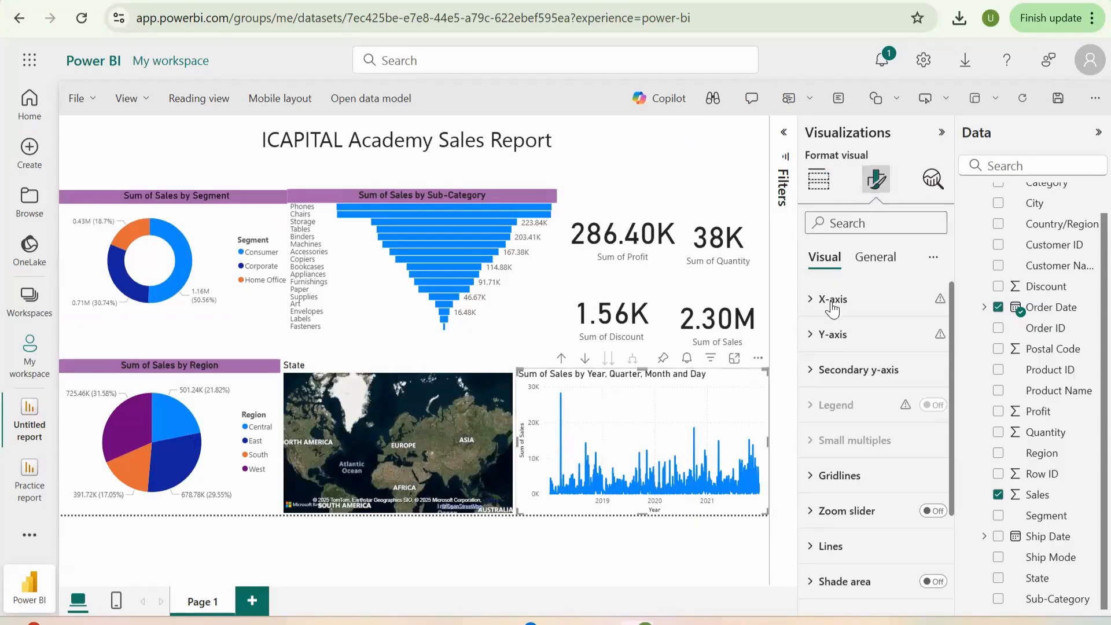
click(860, 268)
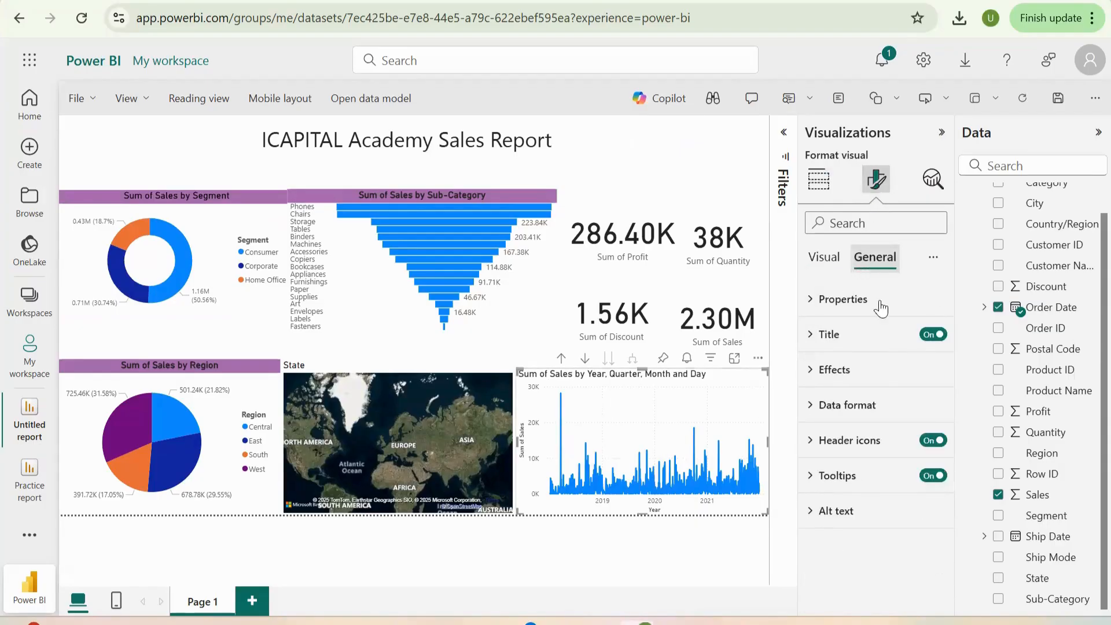
click(852, 346)
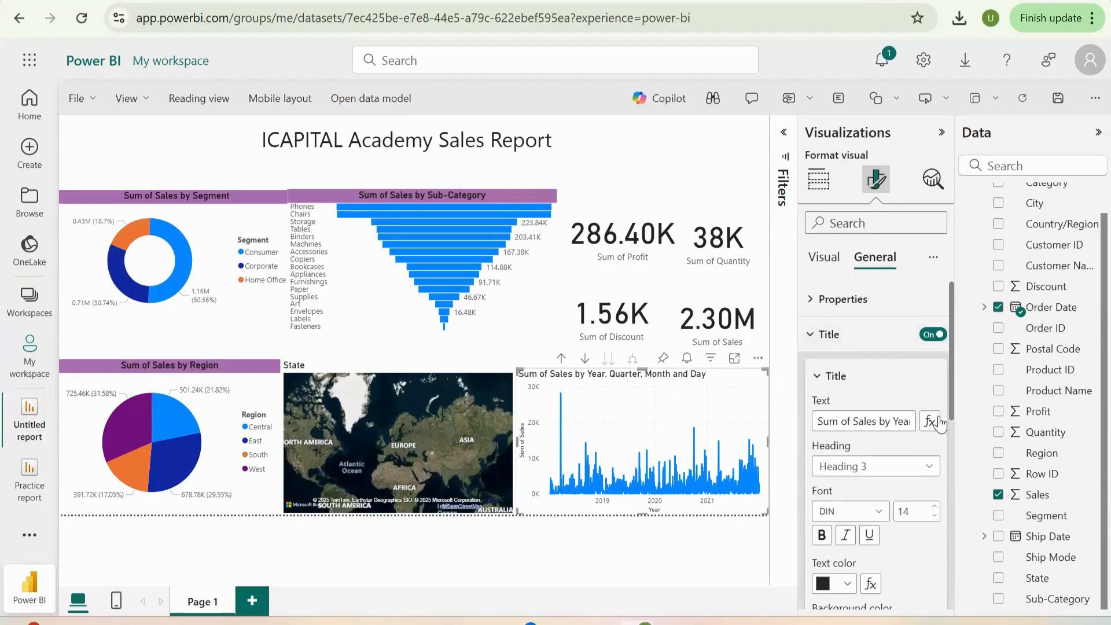
scroll(951, 418, down, 2)
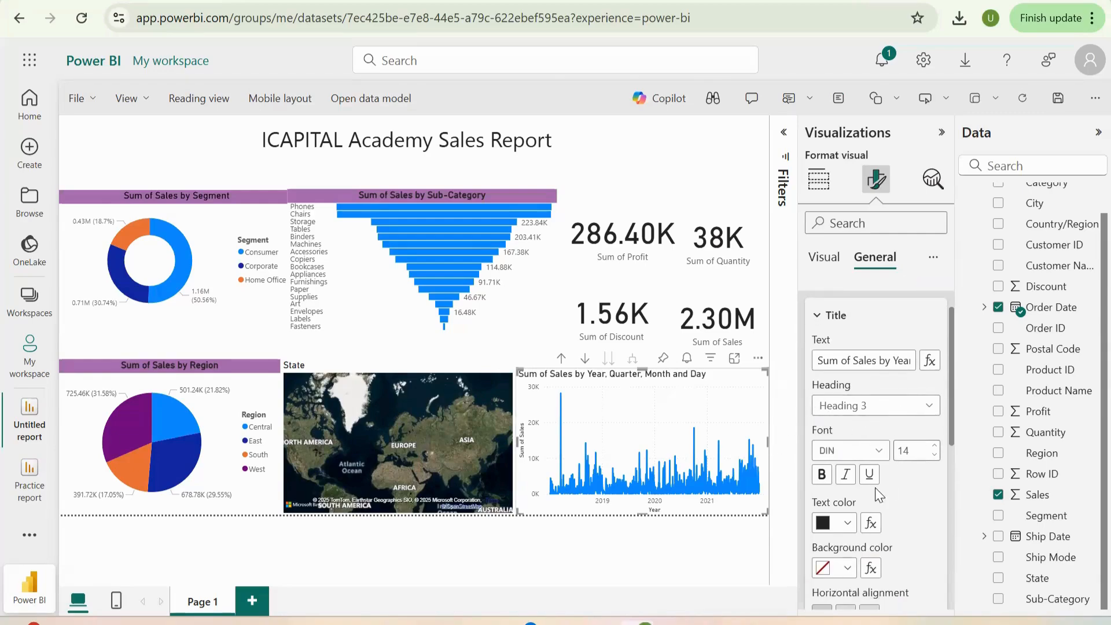
click(821, 474)
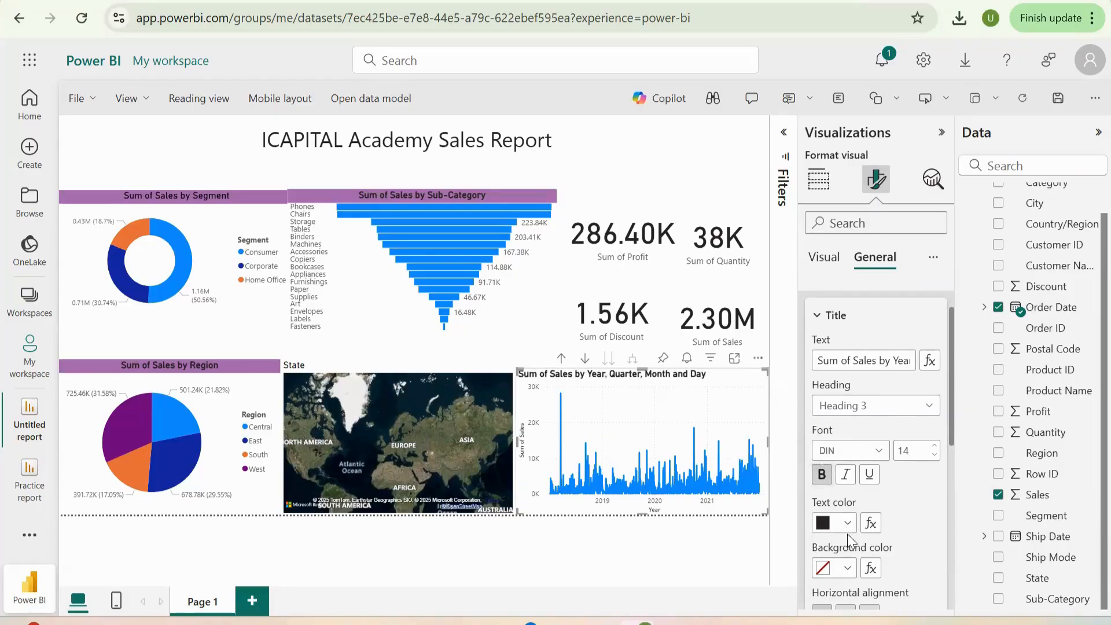
scroll(847, 533, down, 2)
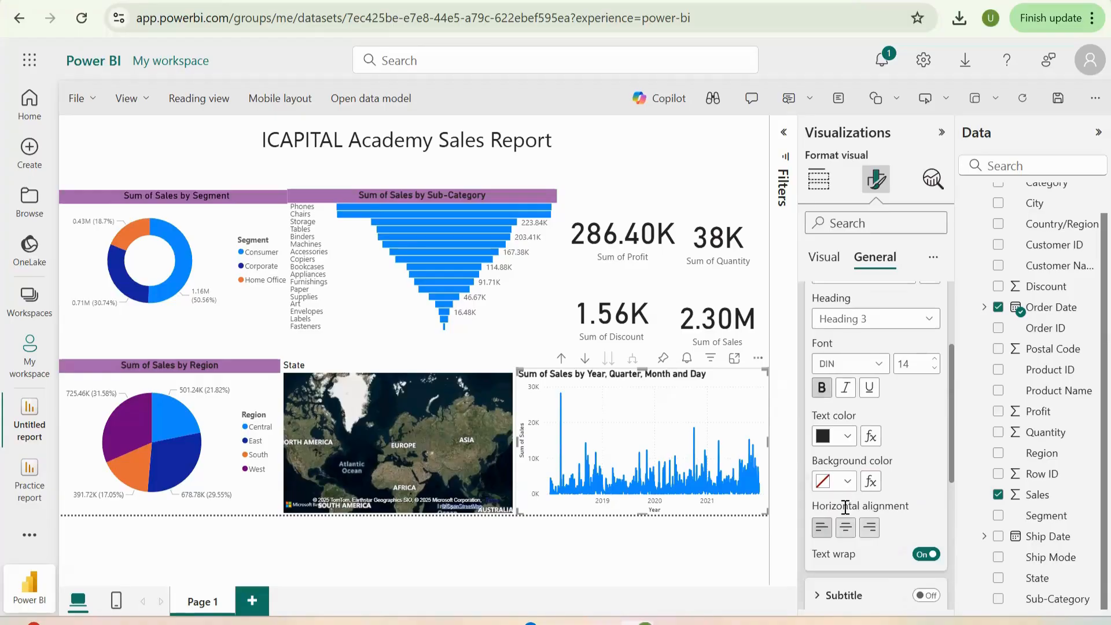
click(843, 530)
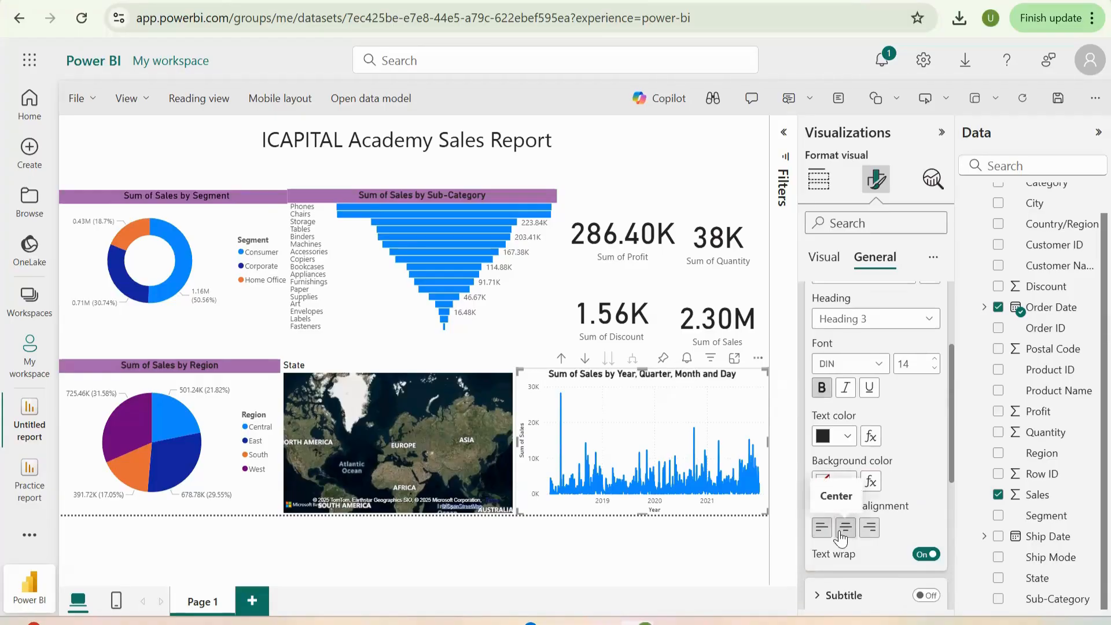
click(848, 486)
click(848, 486)
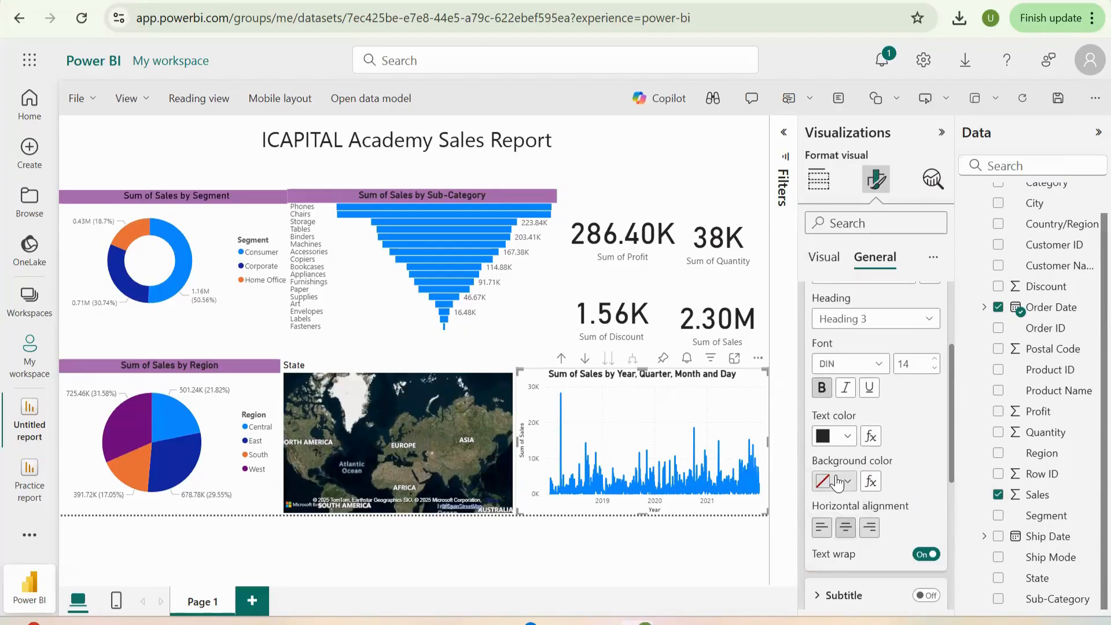
click(848, 485)
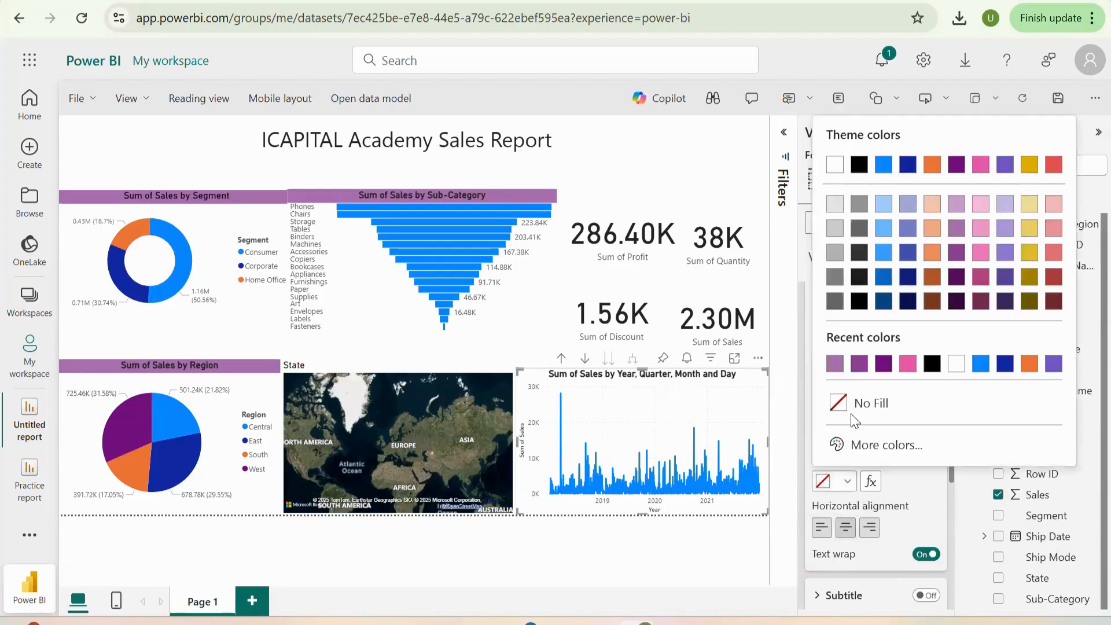
click(835, 363)
click(835, 364)
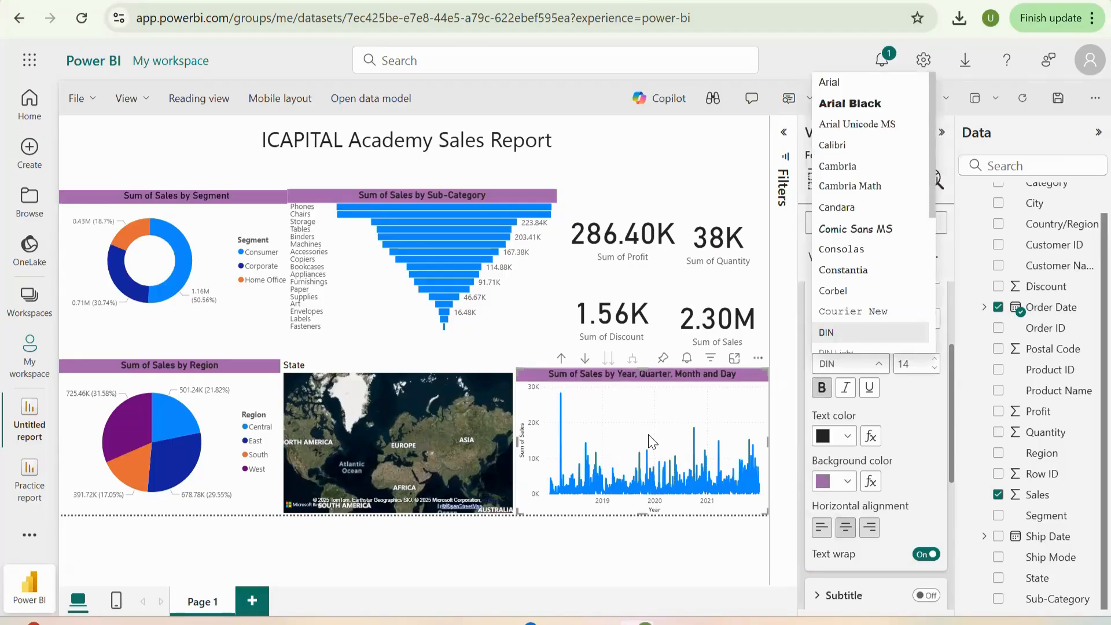
- Turn on the visual border for the Sum of Profit card
click(621, 322)
click(615, 254)
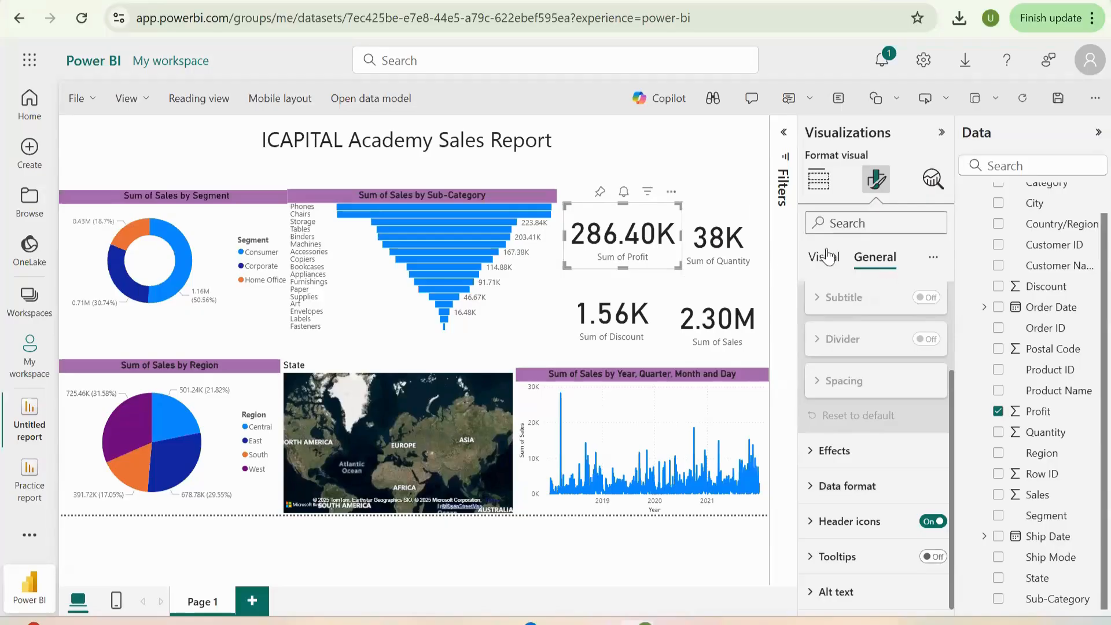
click(830, 270)
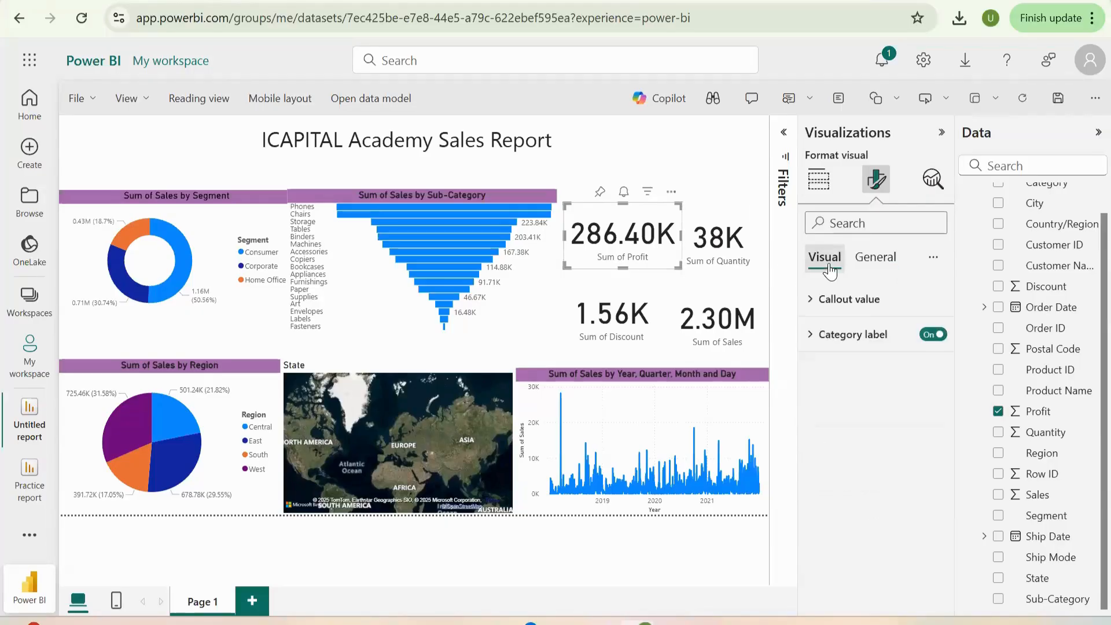
click(888, 262)
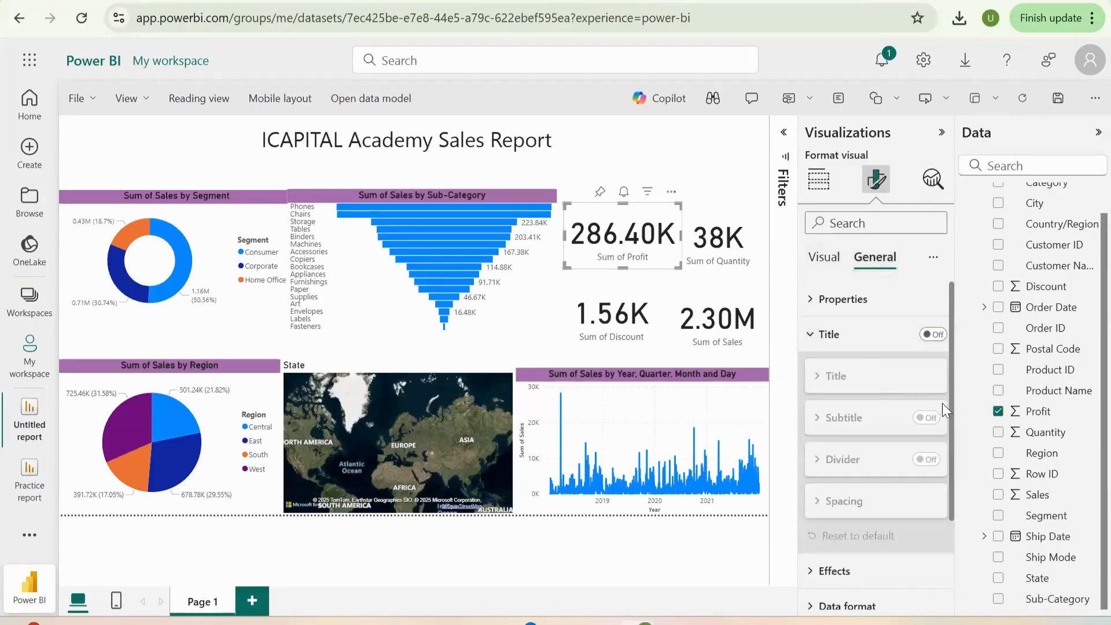
drag(950, 415, 950, 500)
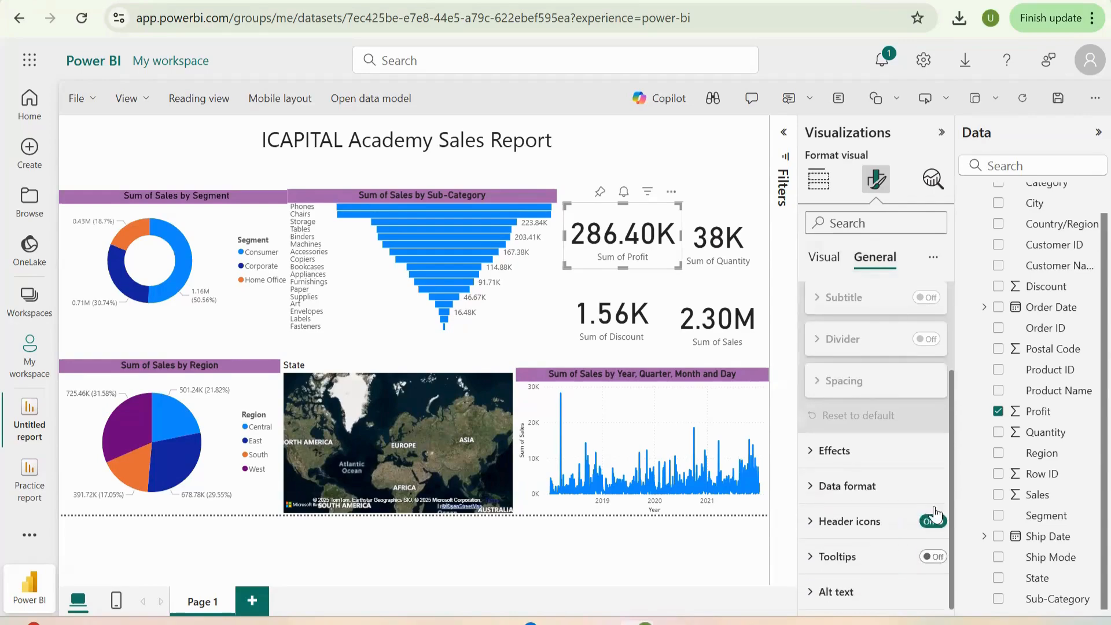
click(821, 443)
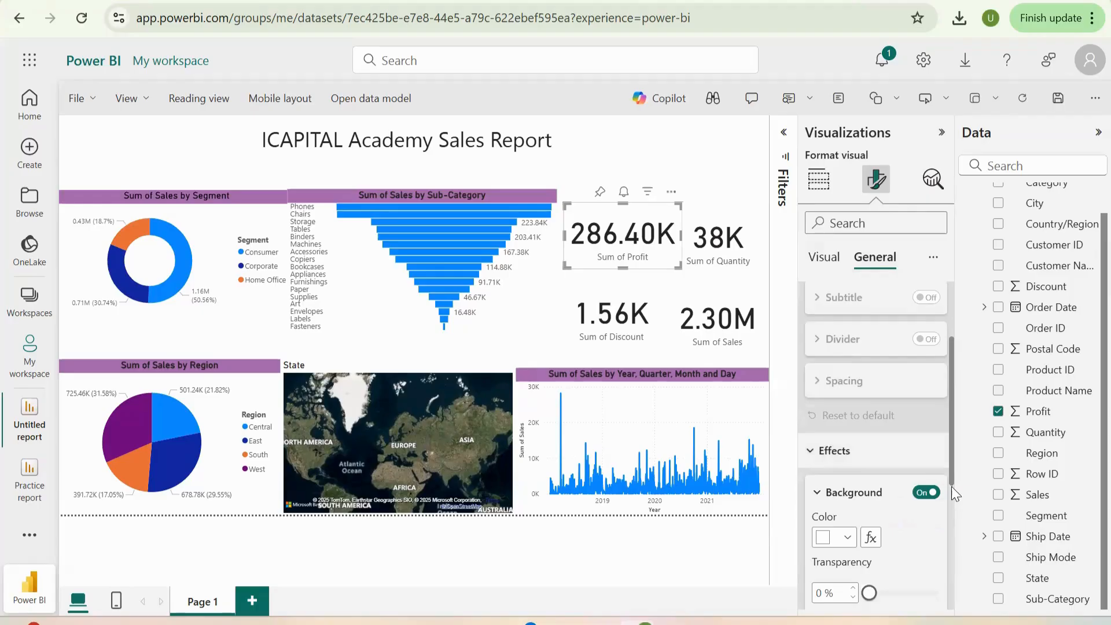
drag(951, 485, 949, 576)
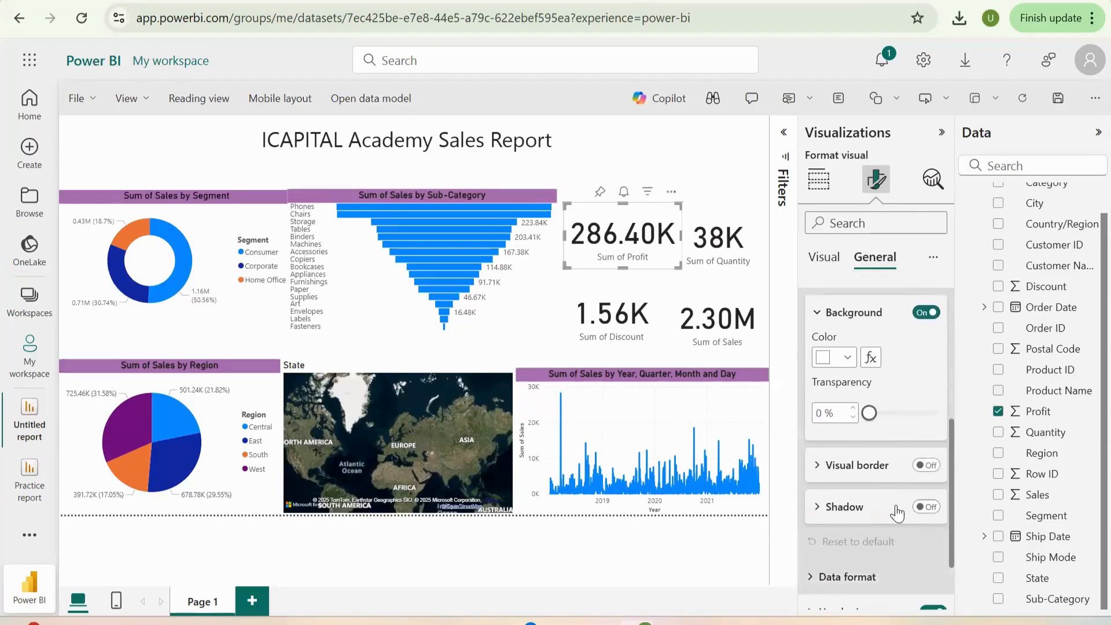
click(873, 478)
click(873, 477)
click(925, 465)
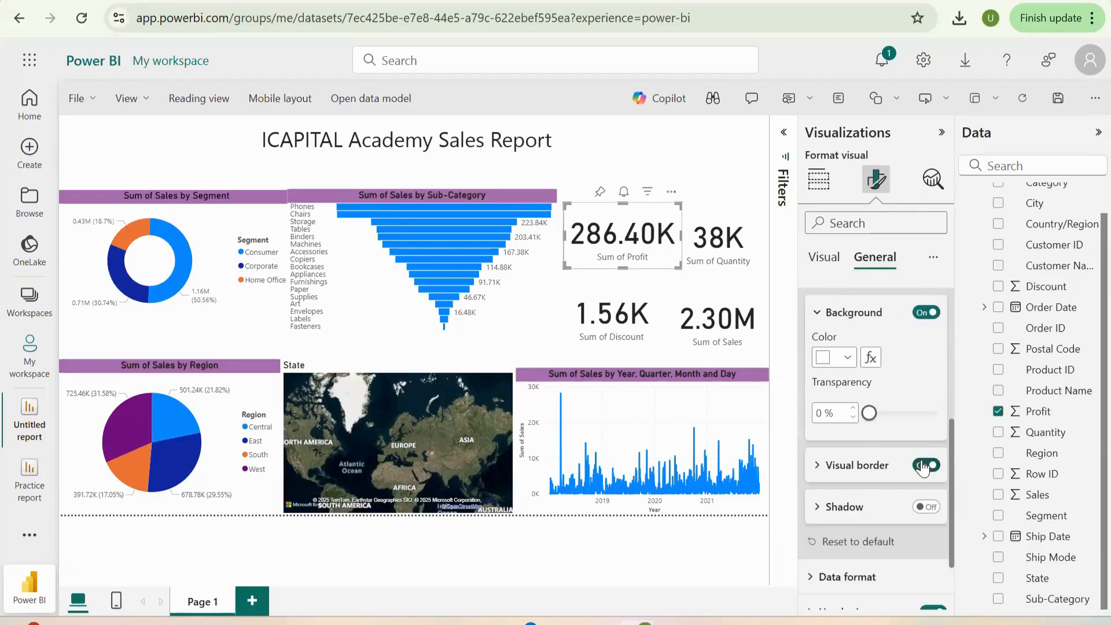
- Turn on the visual border for the Sum of Discount, Sum of Sales and Sum of Quantity cards
click(622, 317)
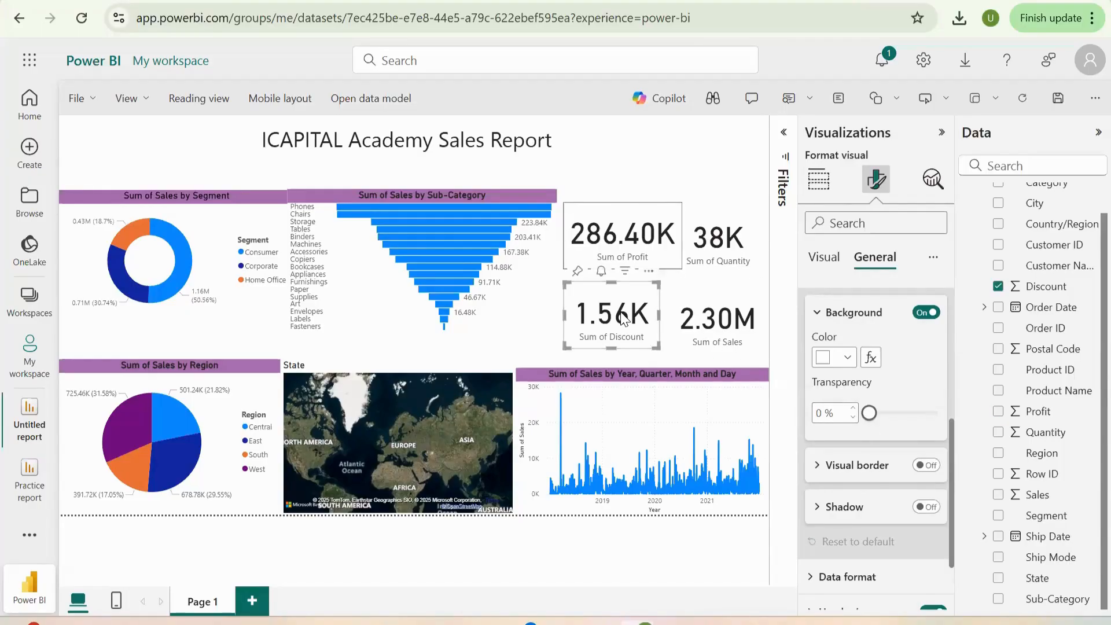
click(735, 339)
click(921, 466)
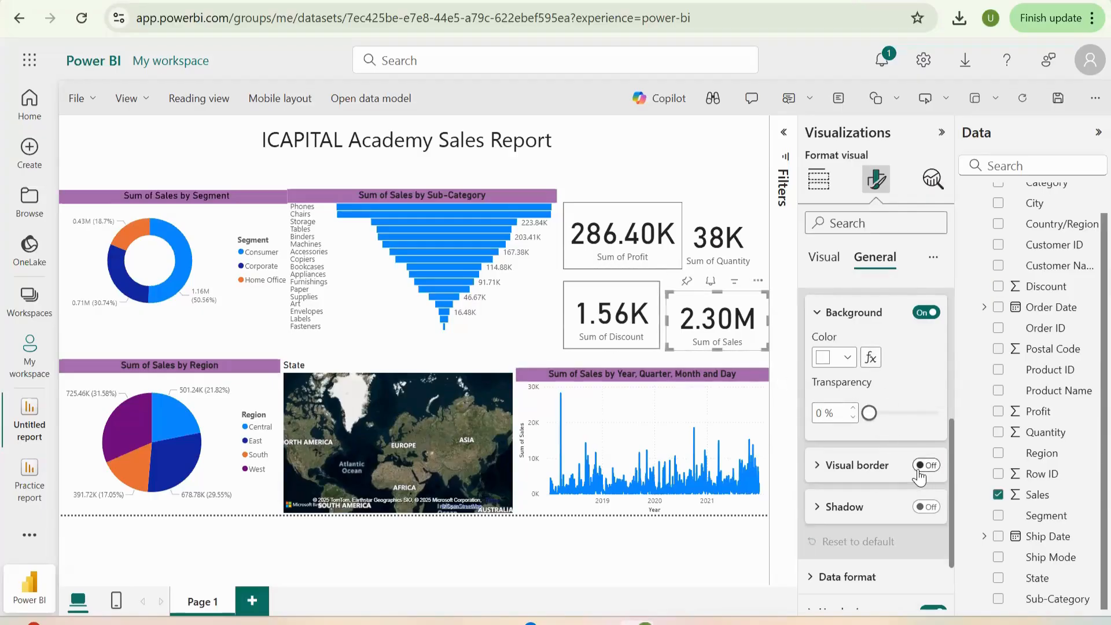
click(730, 269)
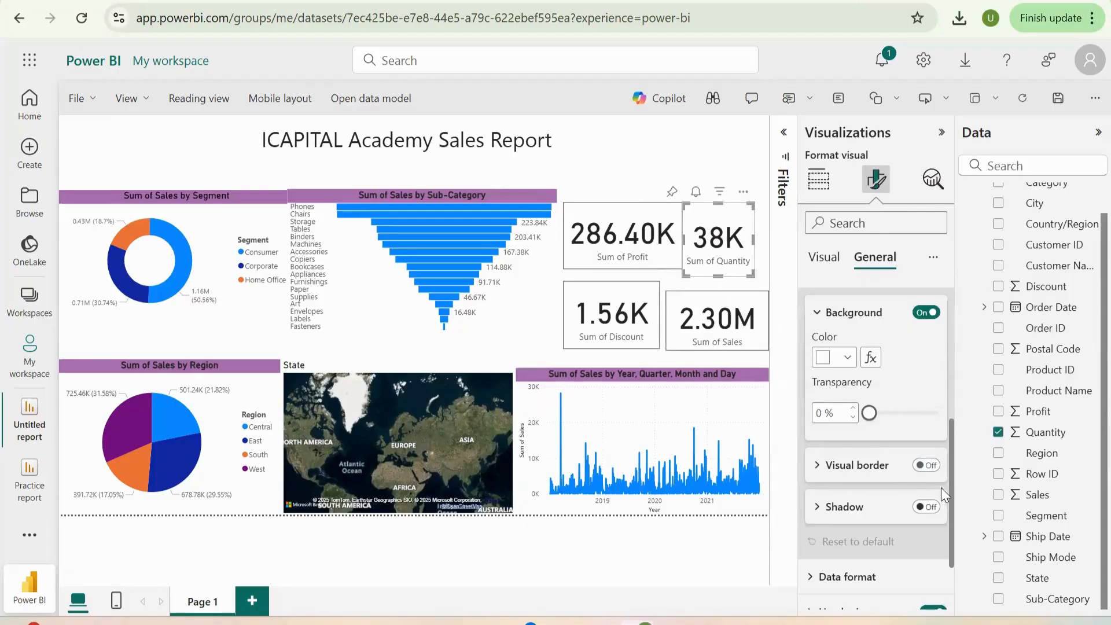
click(924, 466)
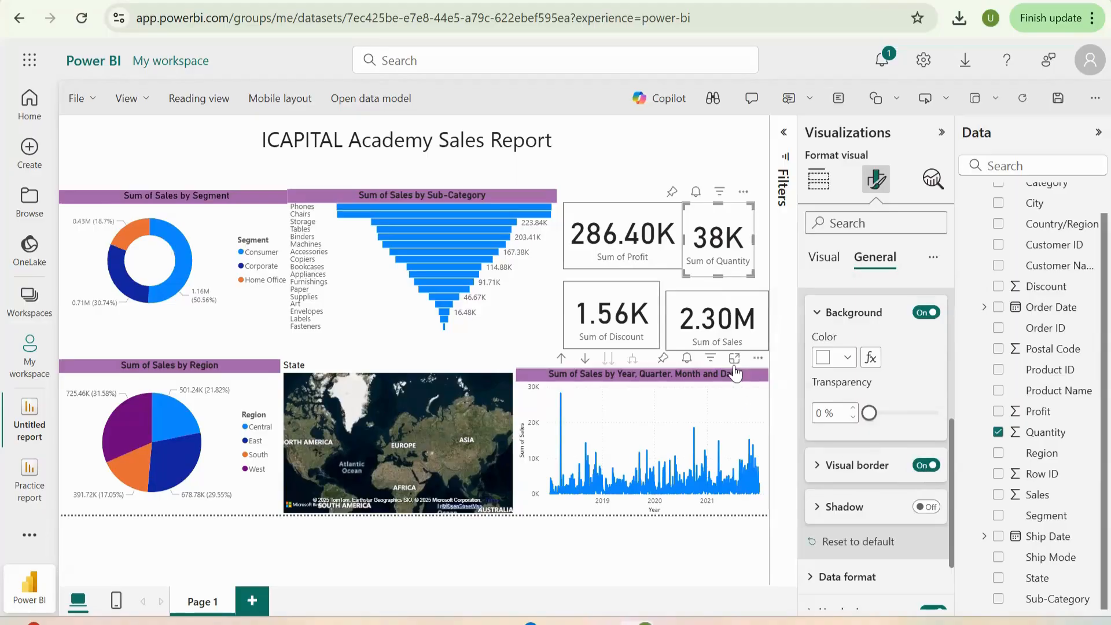
- Extend the Sum of Profit card down to the Sum of Discount card, and enlarge the Sum of Quantity card downward and to the right
click(648, 162)
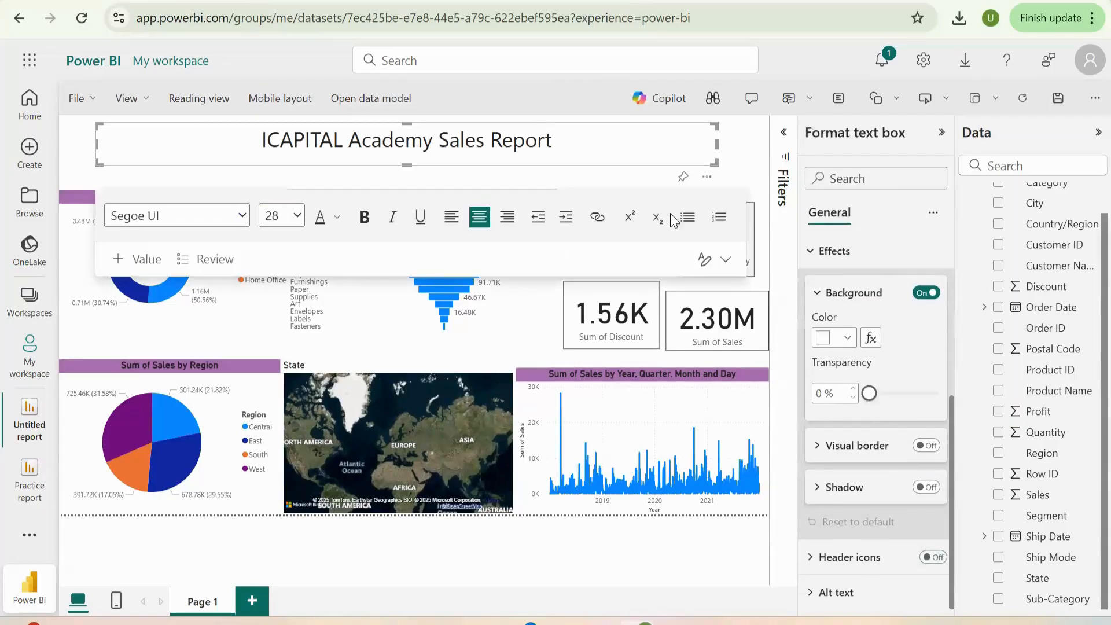
click(646, 319)
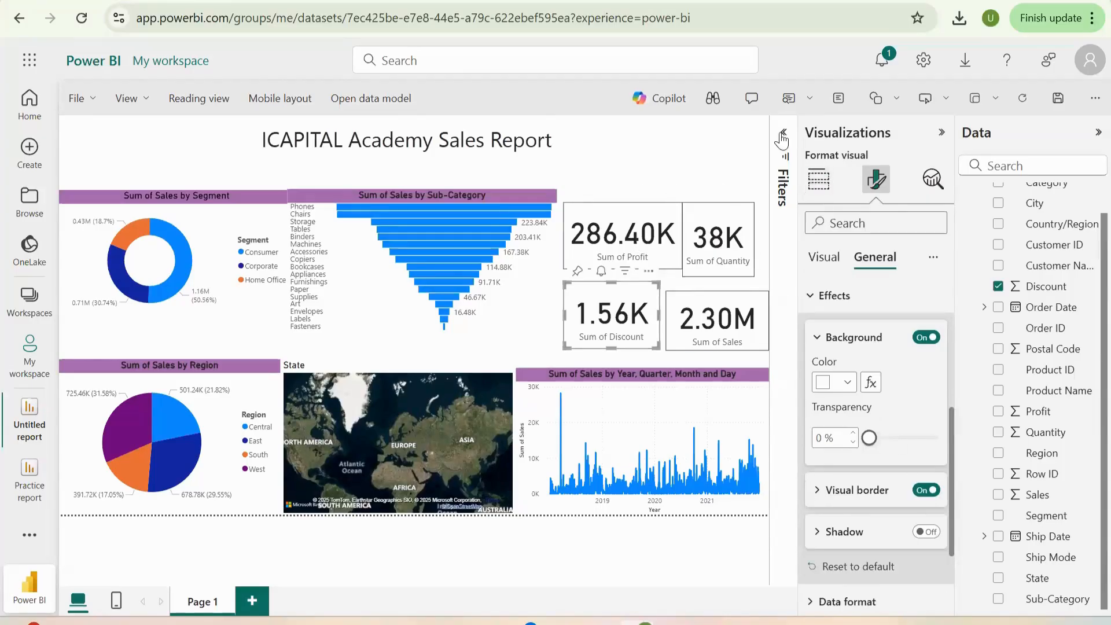
click(630, 239)
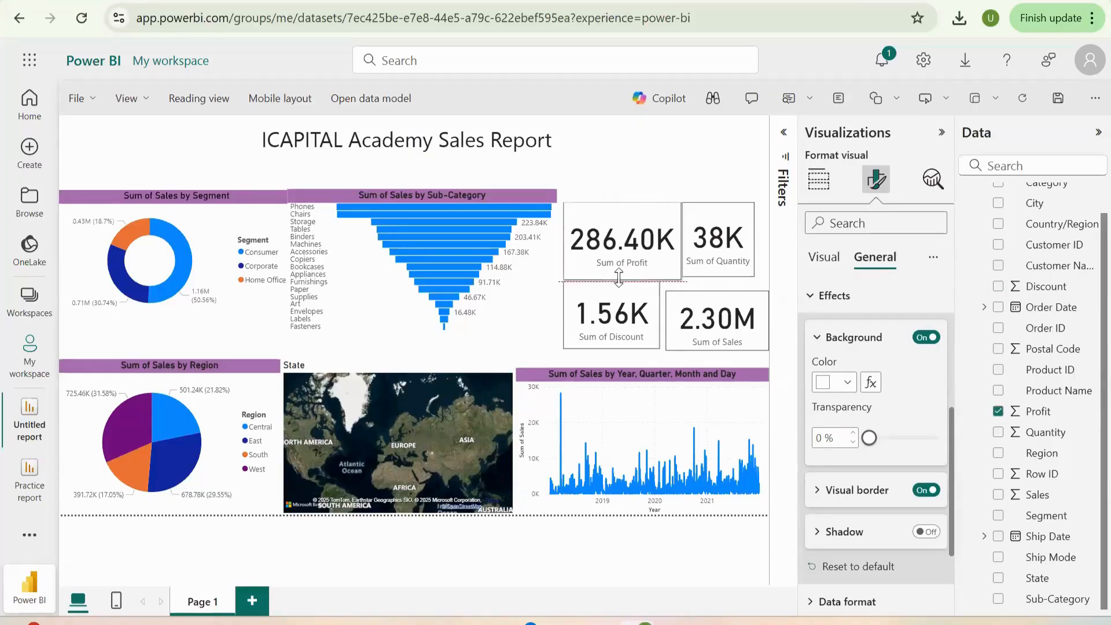
click(717, 272)
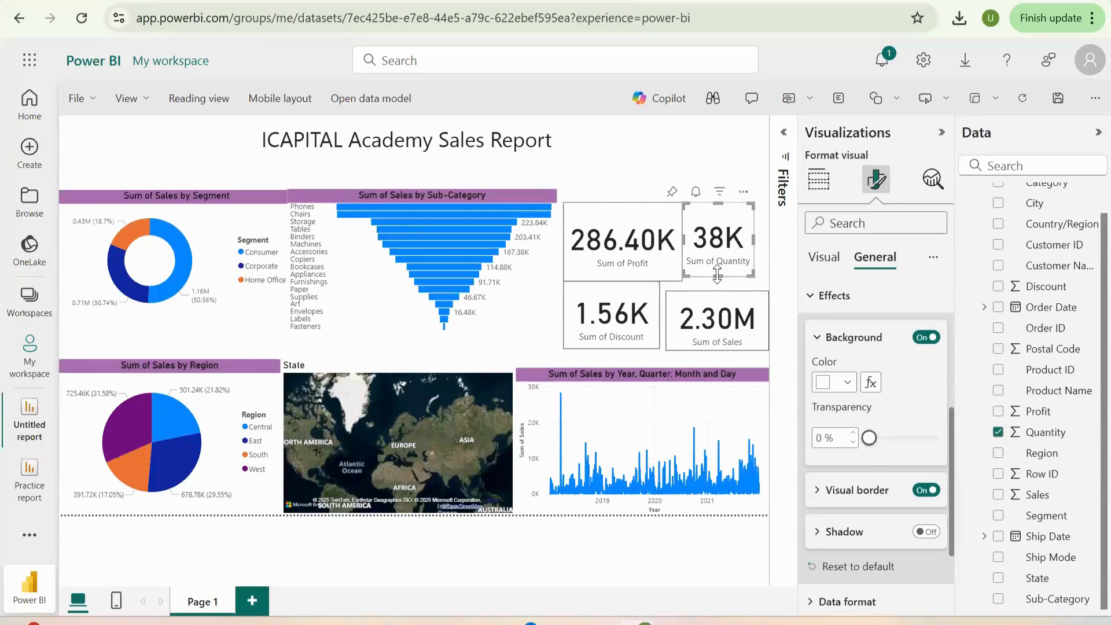
drag(720, 287, 720, 288)
drag(762, 249, 768, 249)
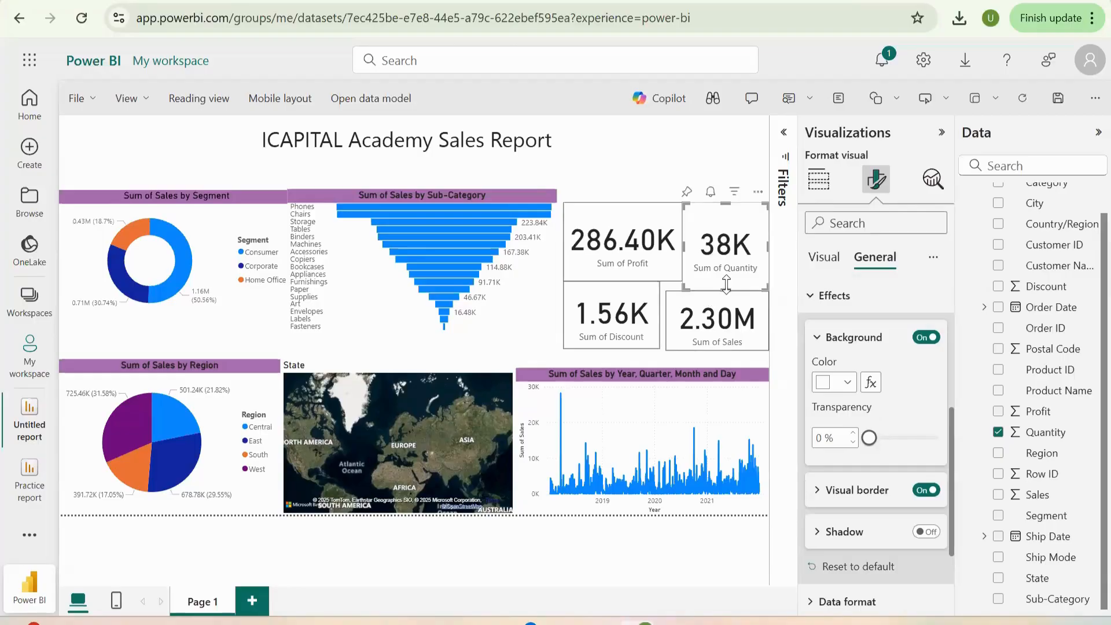
click(632, 240)
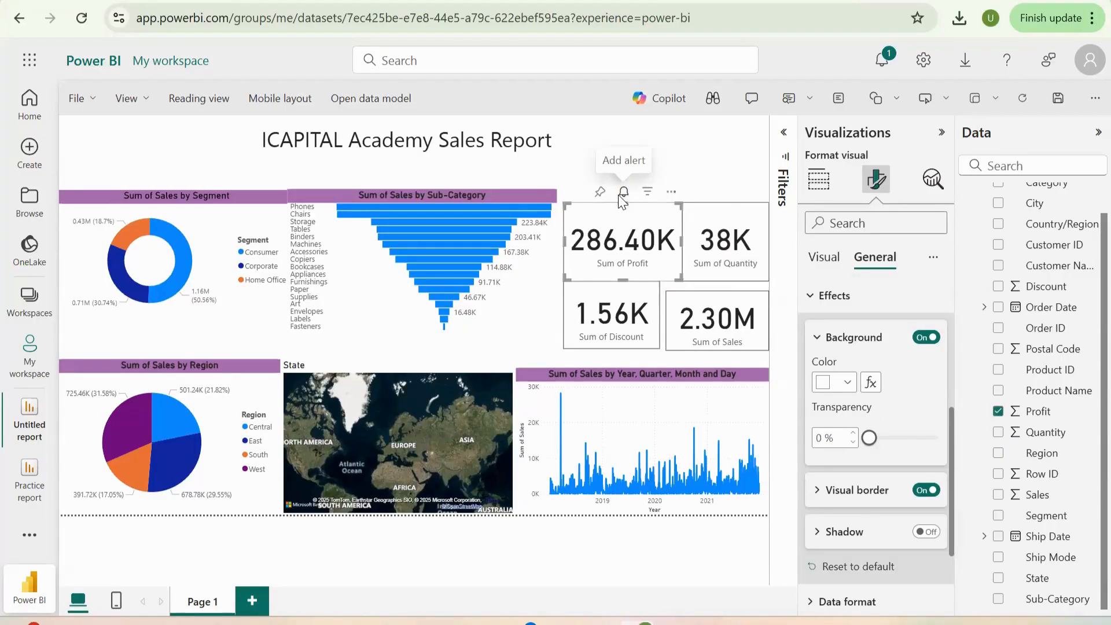
click(624, 196)
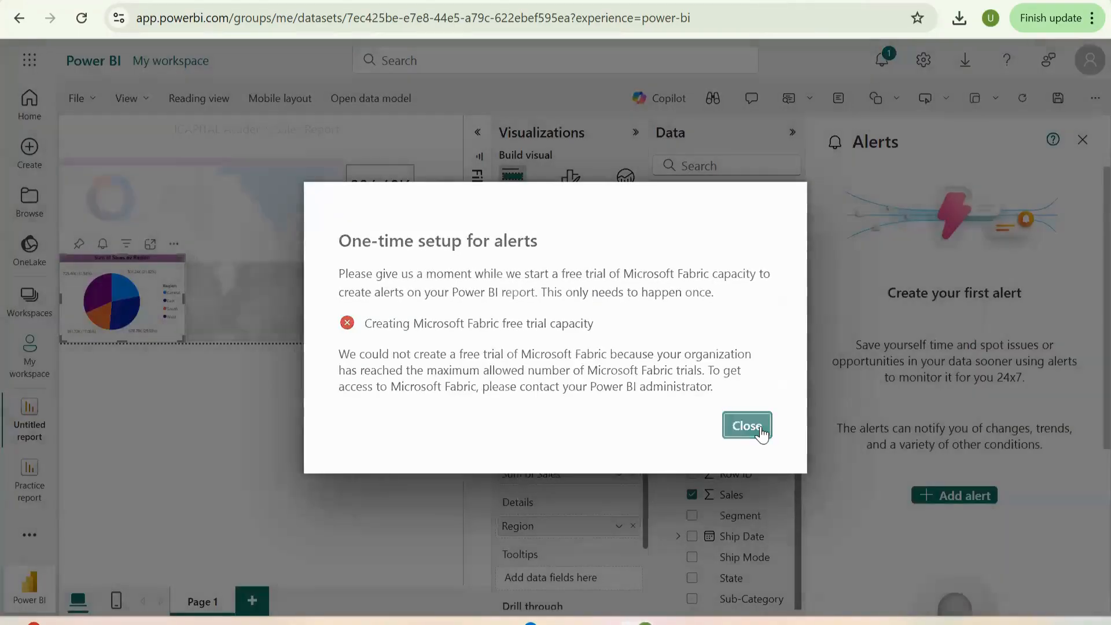
click(746, 427)
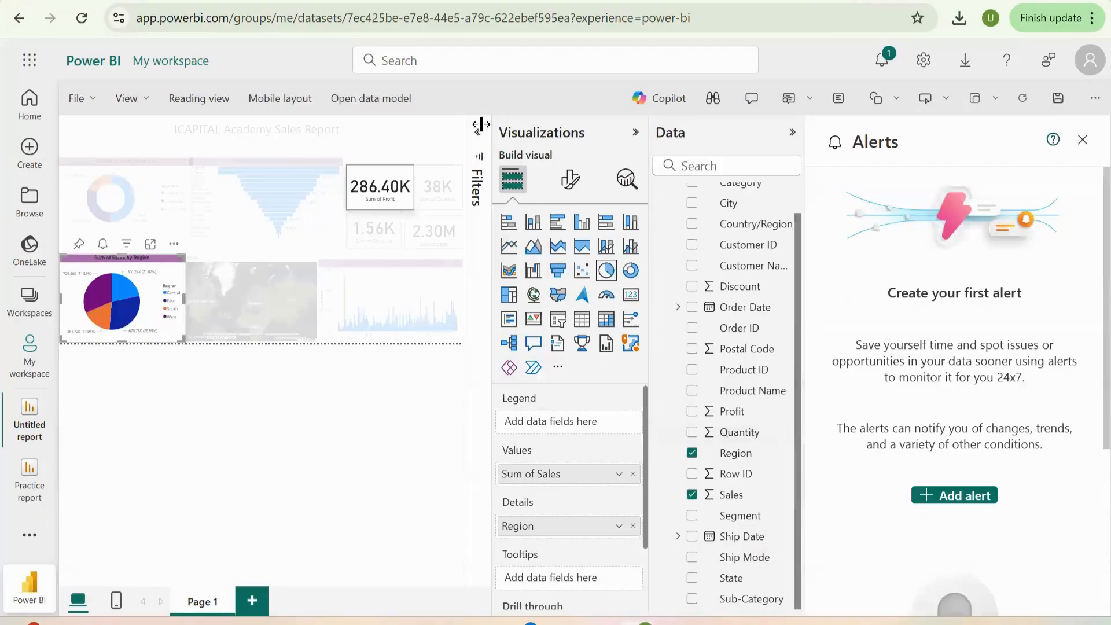
click(481, 136)
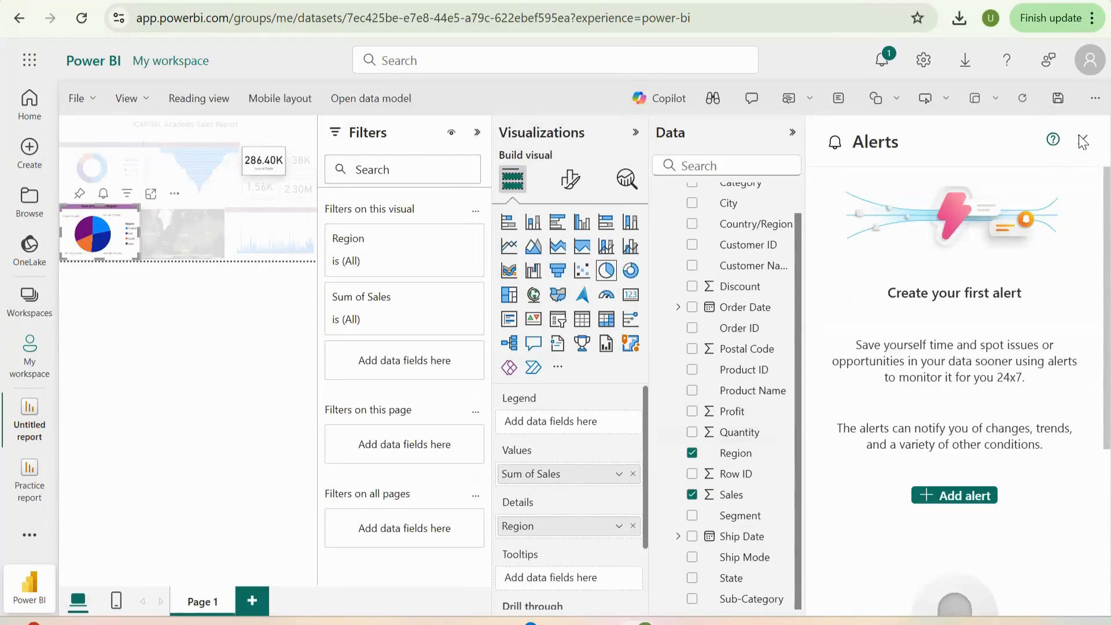
click(1082, 139)
- Nudge the Sum of Discount card down and right, and narrow the Sum of Sales card to line up with the Sum of Quantity card's left edge
click(622, 278)
click(707, 219)
click(681, 330)
click(595, 322)
drag(598, 331, 599, 333)
click(709, 331)
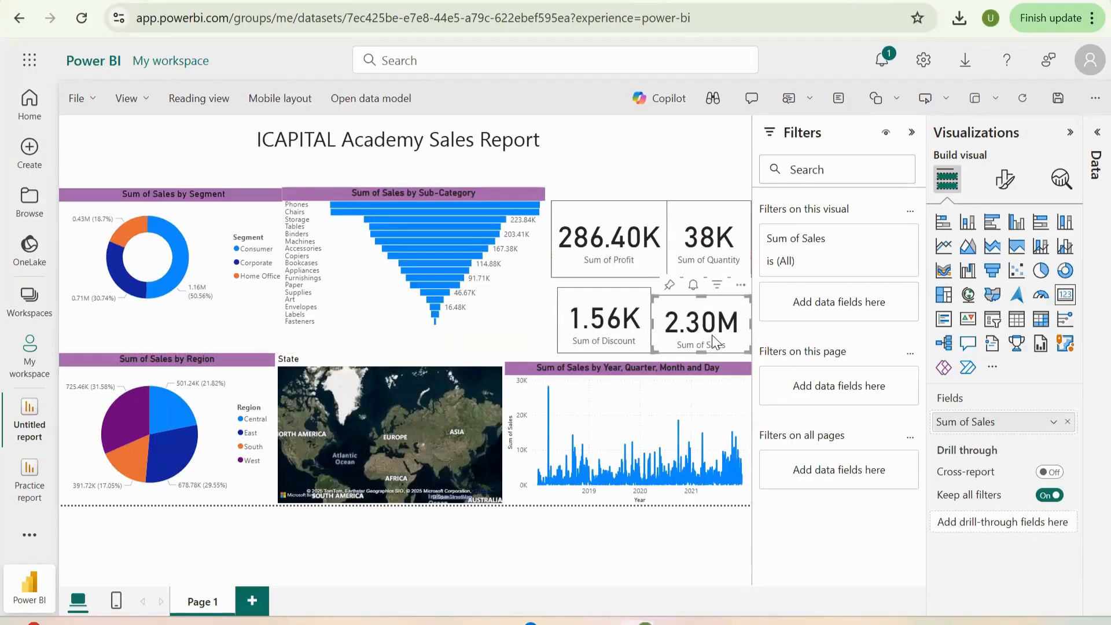
drag(653, 324, 666, 325)
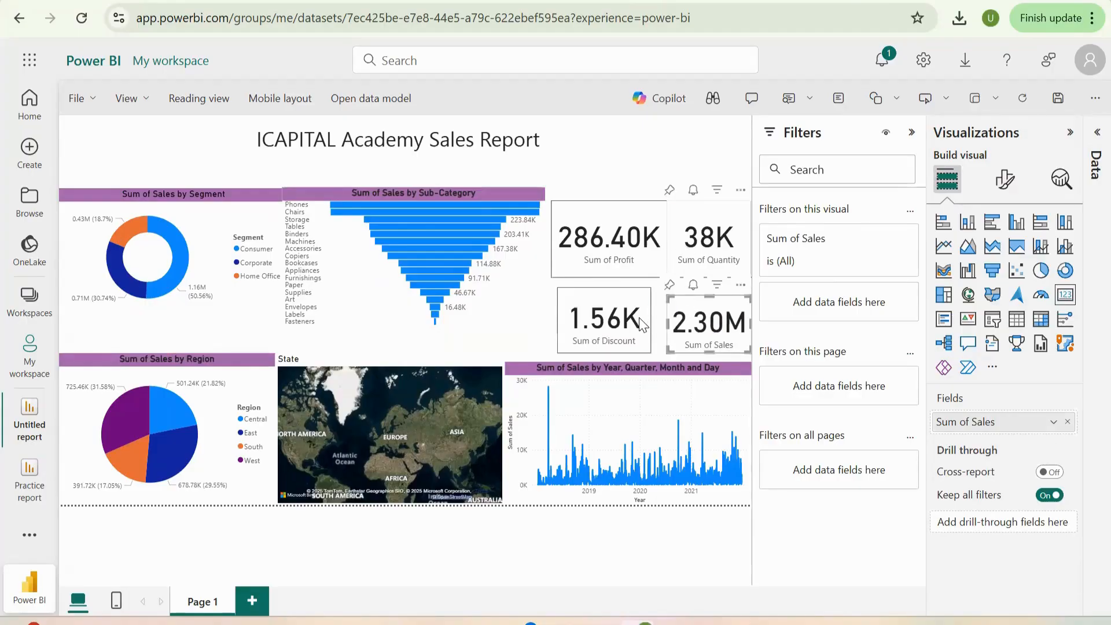
- Widen the Sum of Discount card to the right until it meets the Sum of Sales card
click(662, 248)
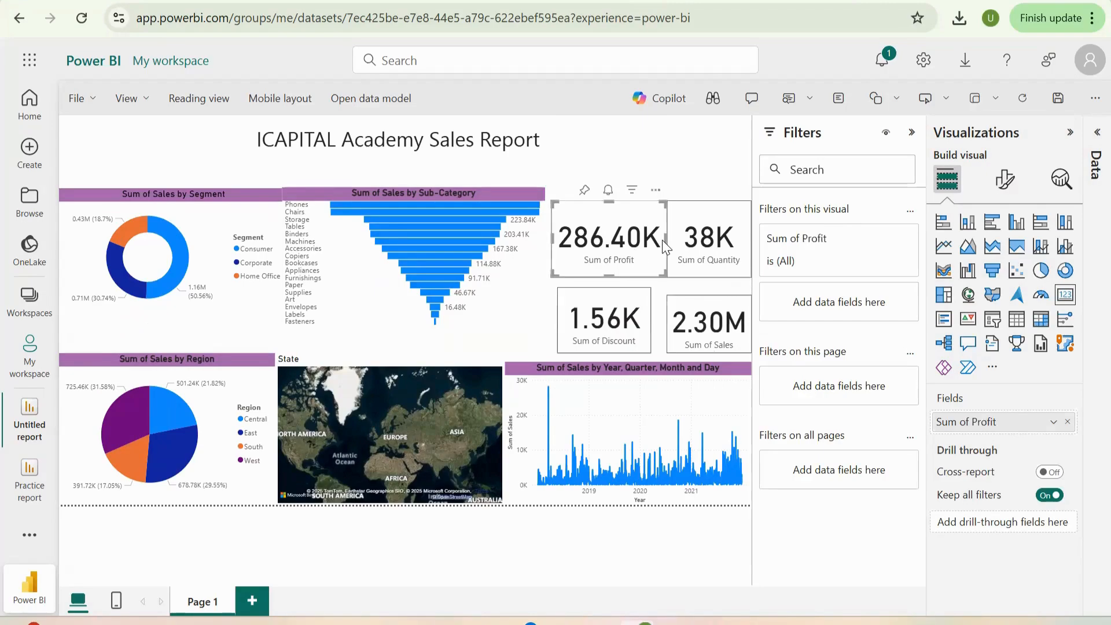
mouse_move(662, 240)
mouse_down()
mouse_move(633, 243)
mouse_move(664, 253)
mouse_up()
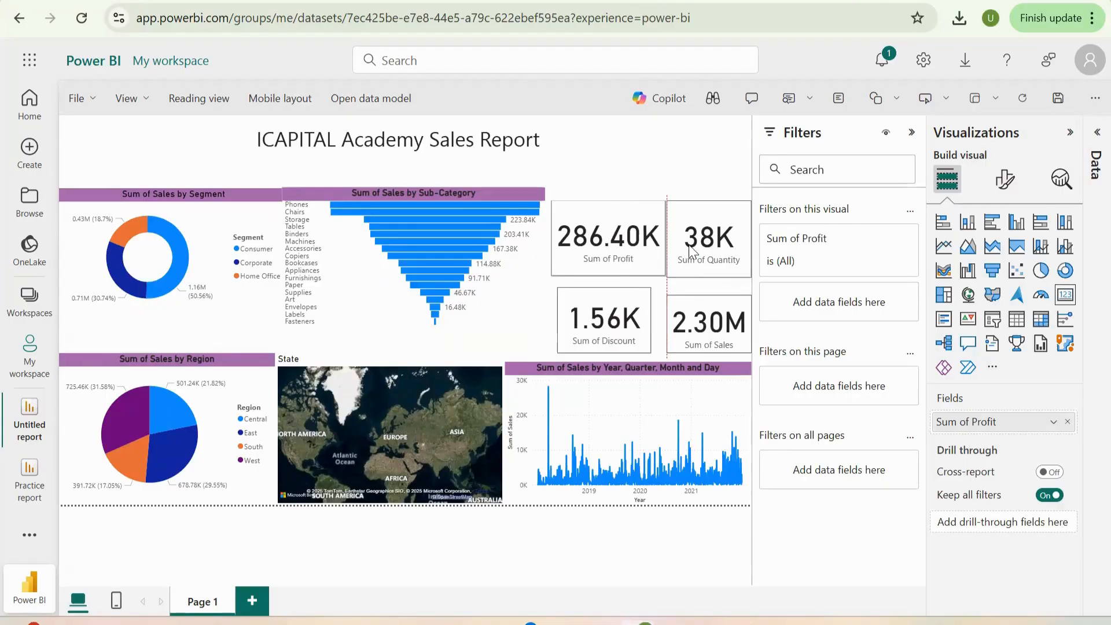
click(668, 251)
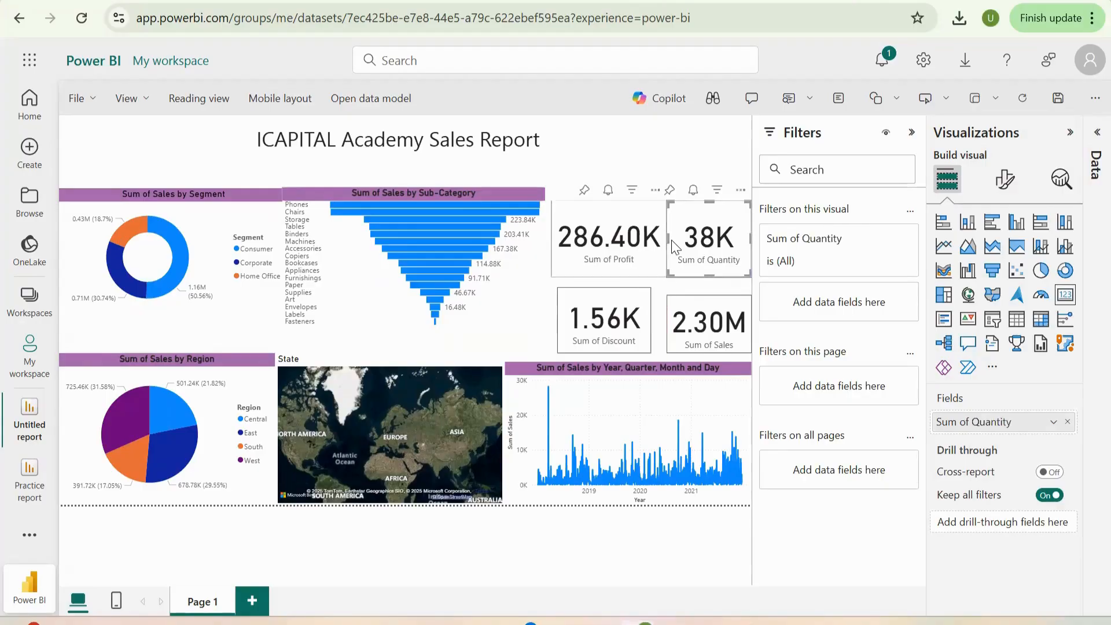
click(650, 323)
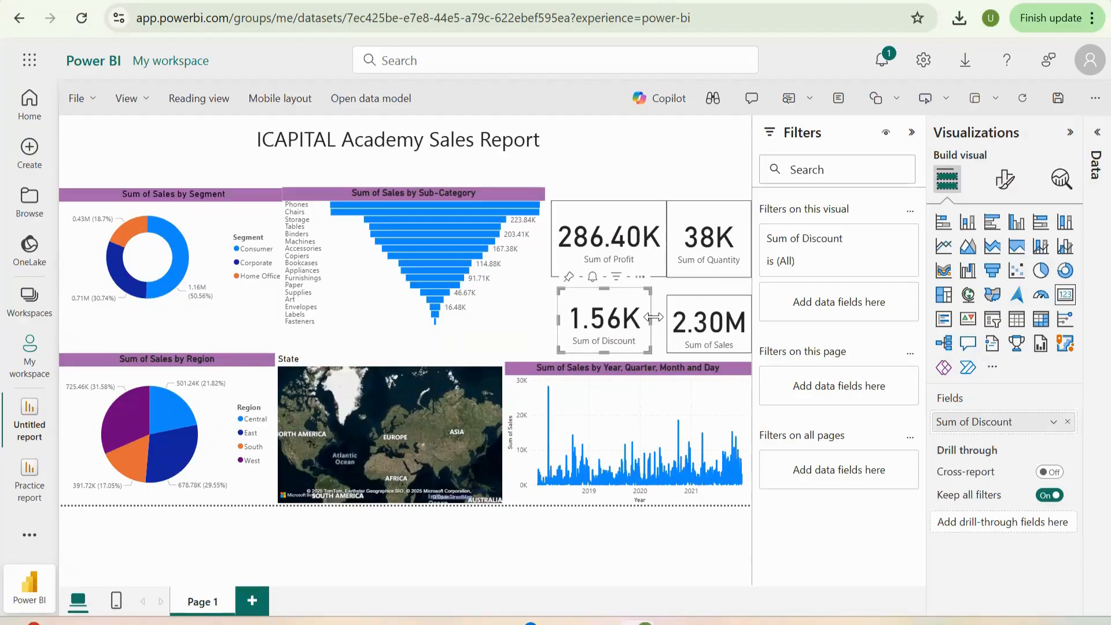
drag(651, 324, 666, 324)
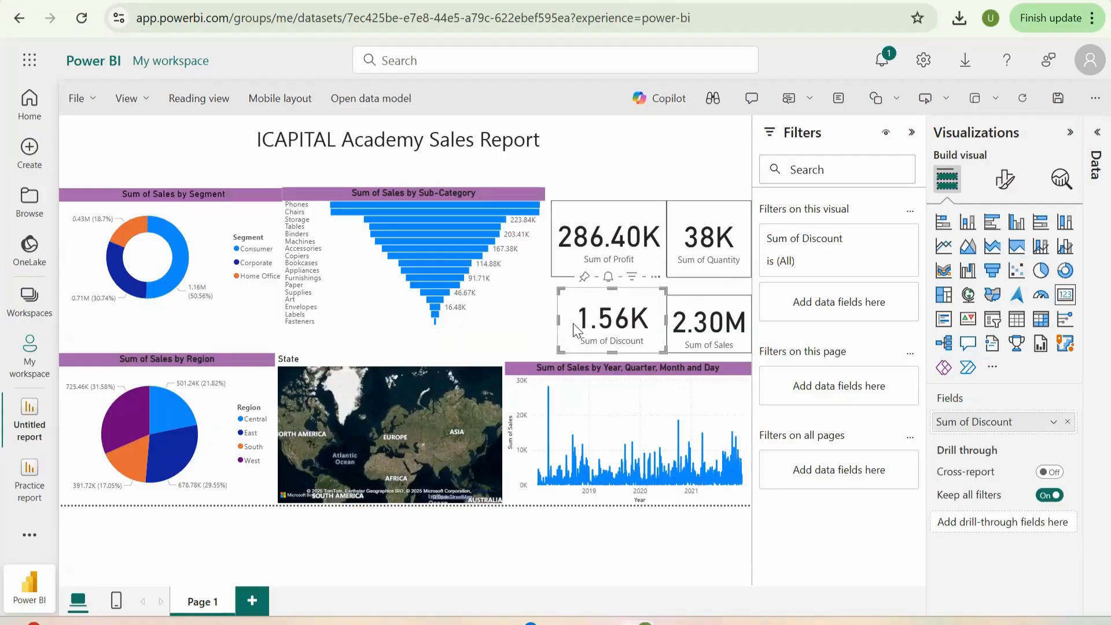
- Make the report title "ICAPITAL Academy Sales Report" bold and italic
click(340, 146)
drag(562, 146, 466, 143)
click(386, 139)
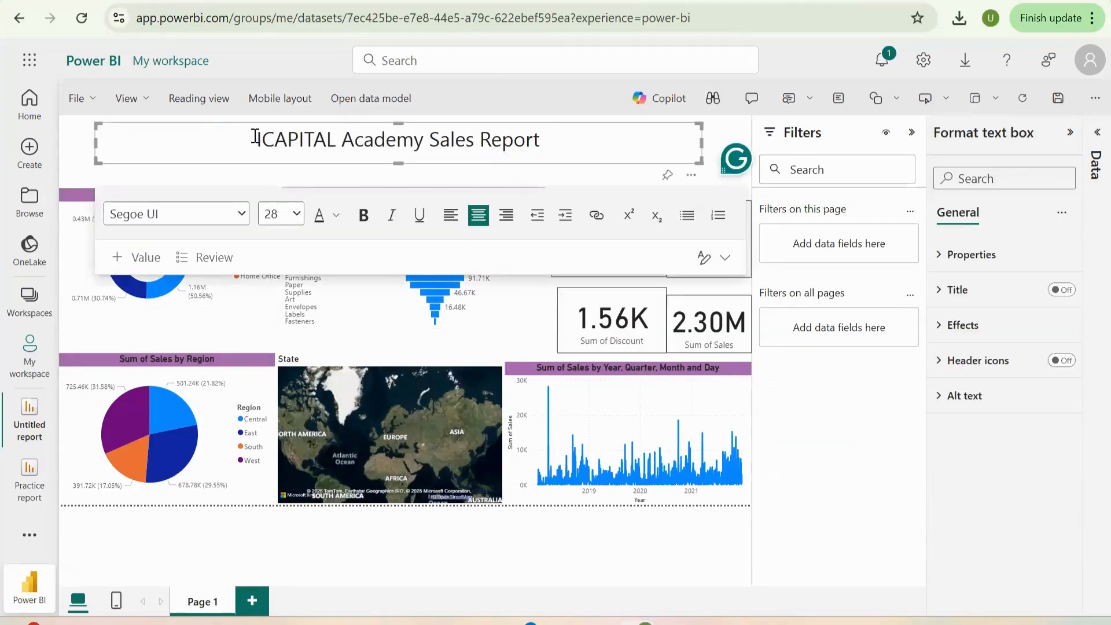
drag(258, 139, 588, 146)
click(363, 215)
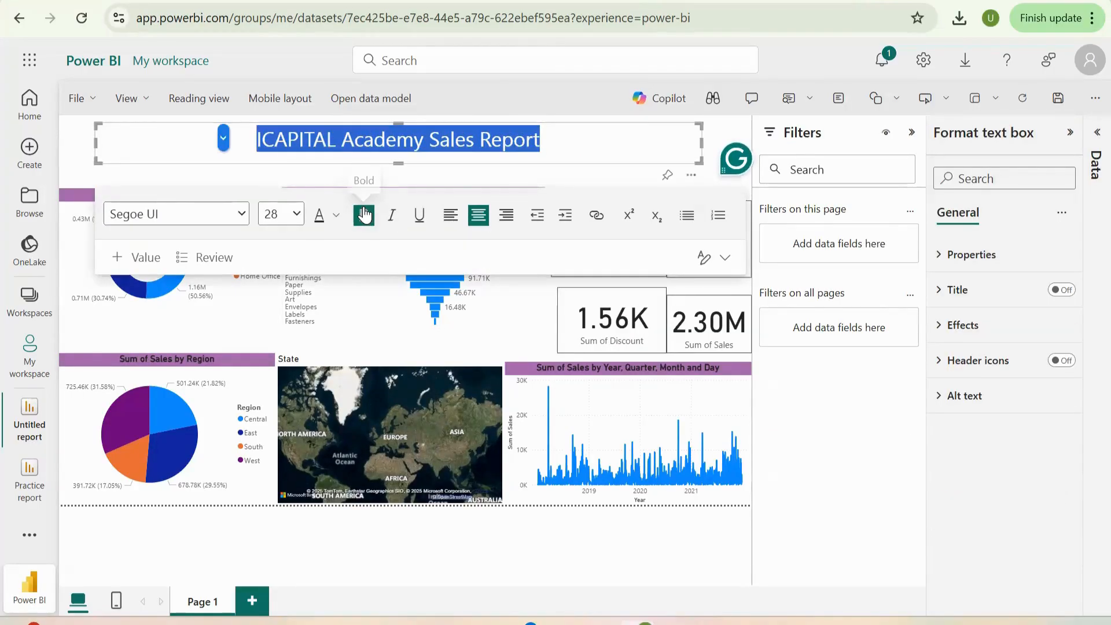
click(392, 224)
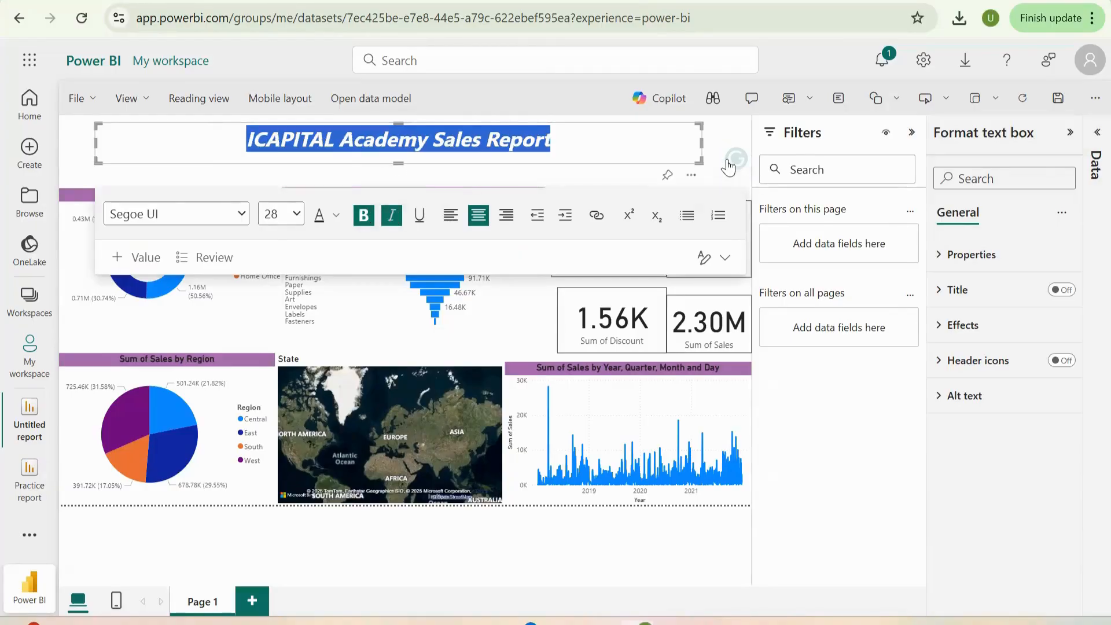
click(644, 138)
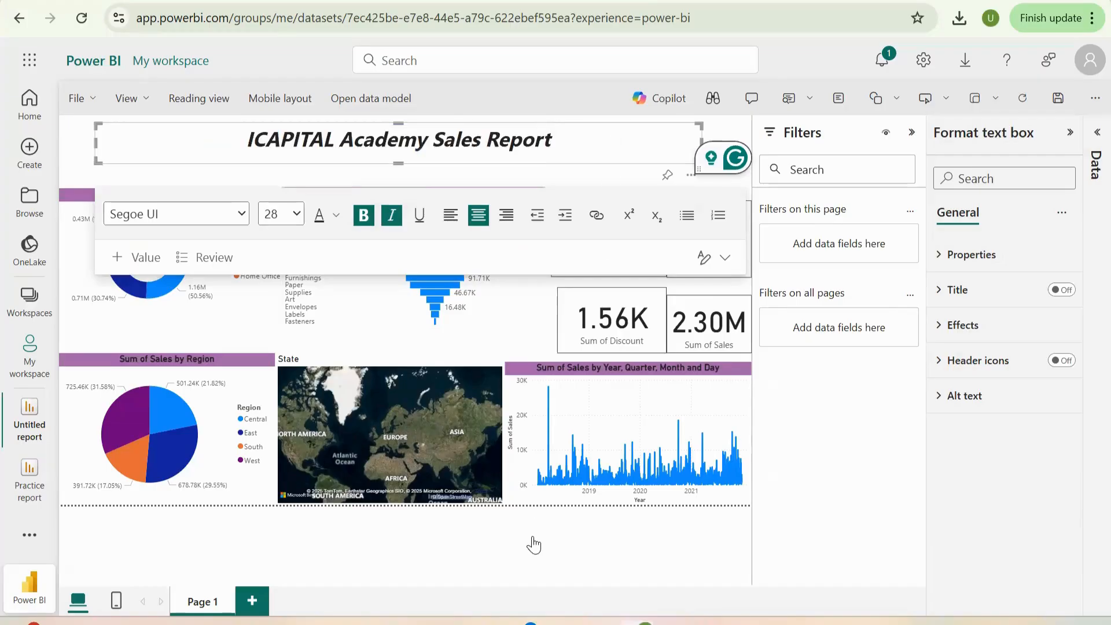
- Cross-filter the report by a date in the sales line chart and by the Central region slice, and clear the selection
click(557, 491)
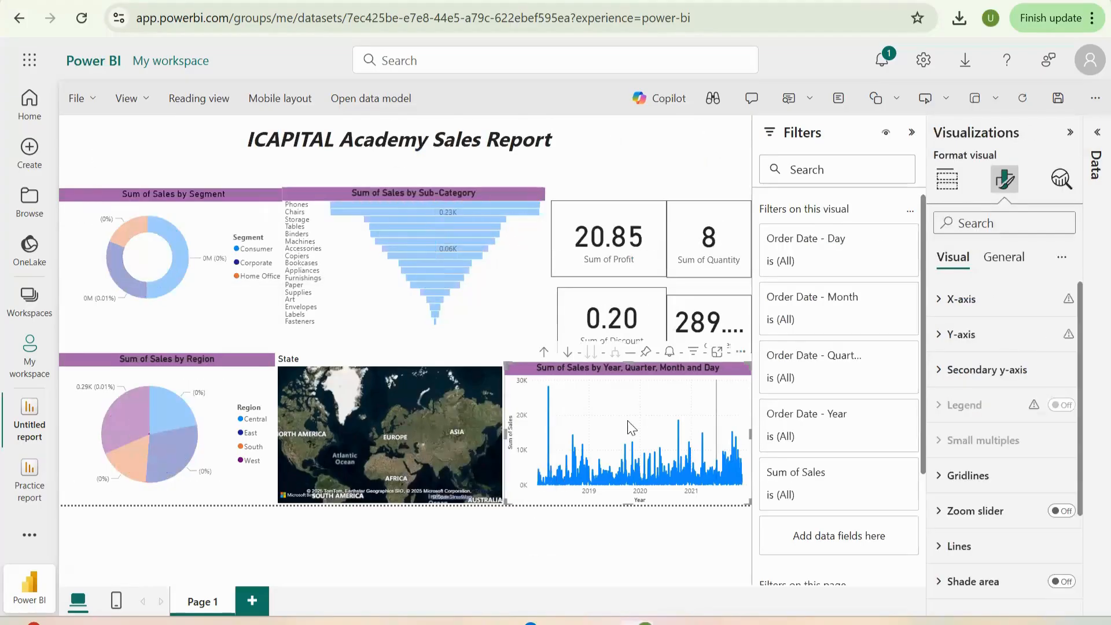
click(134, 409)
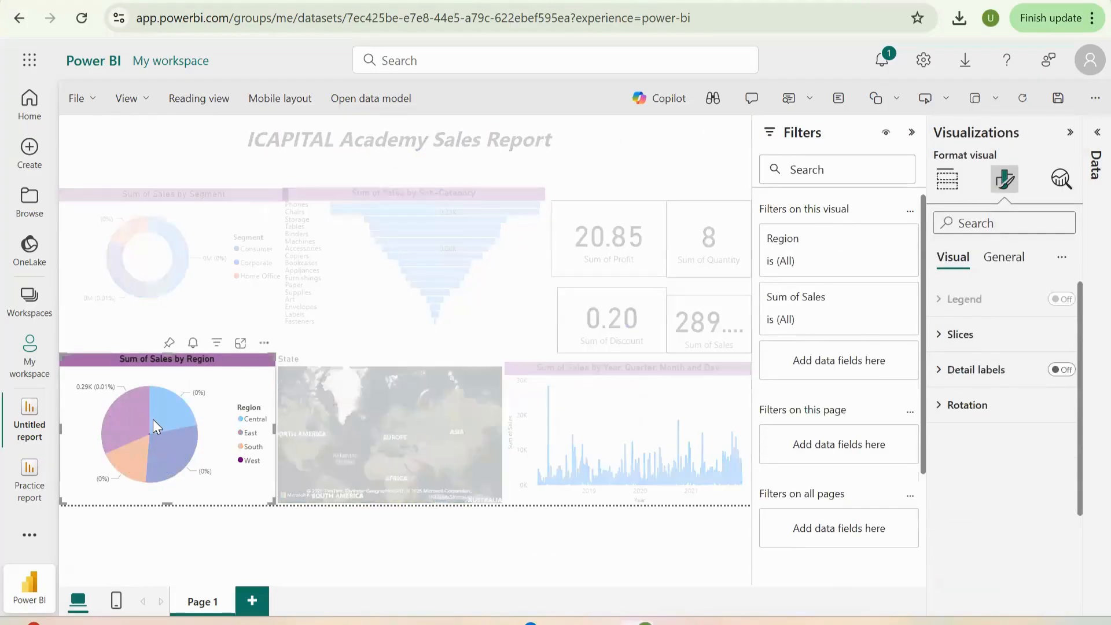
click(153, 419)
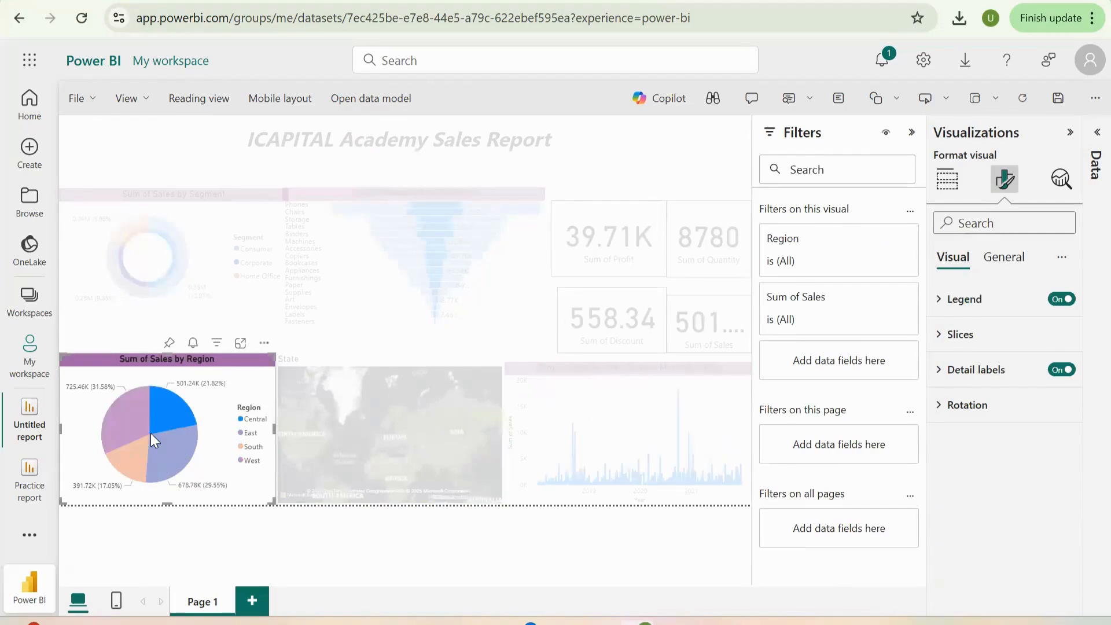
click(150, 435)
click(151, 434)
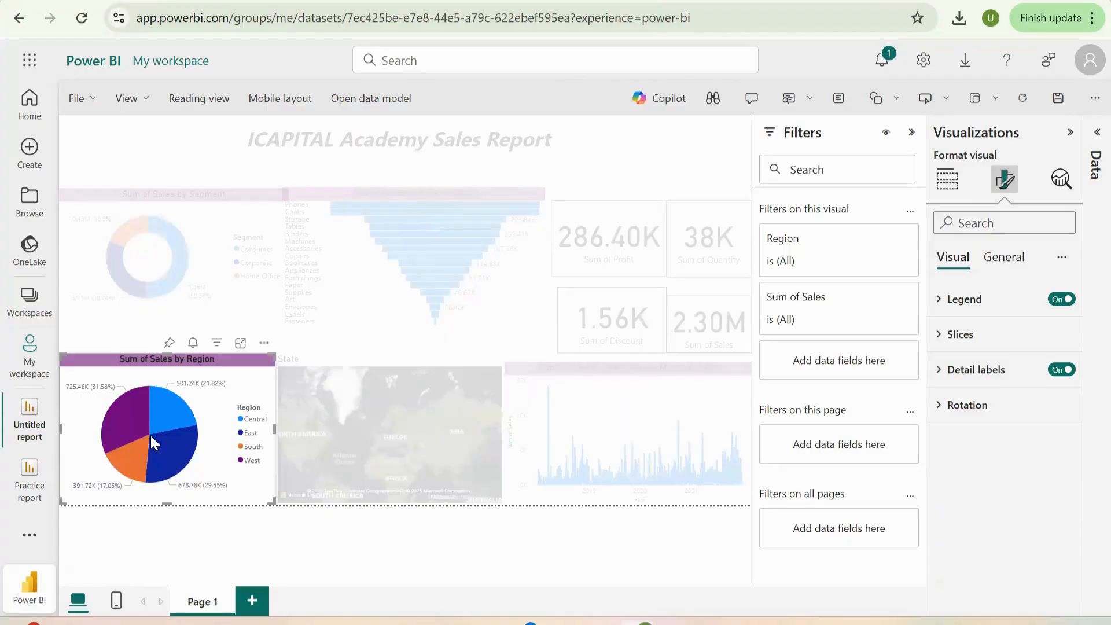
click(150, 432)
click(159, 461)
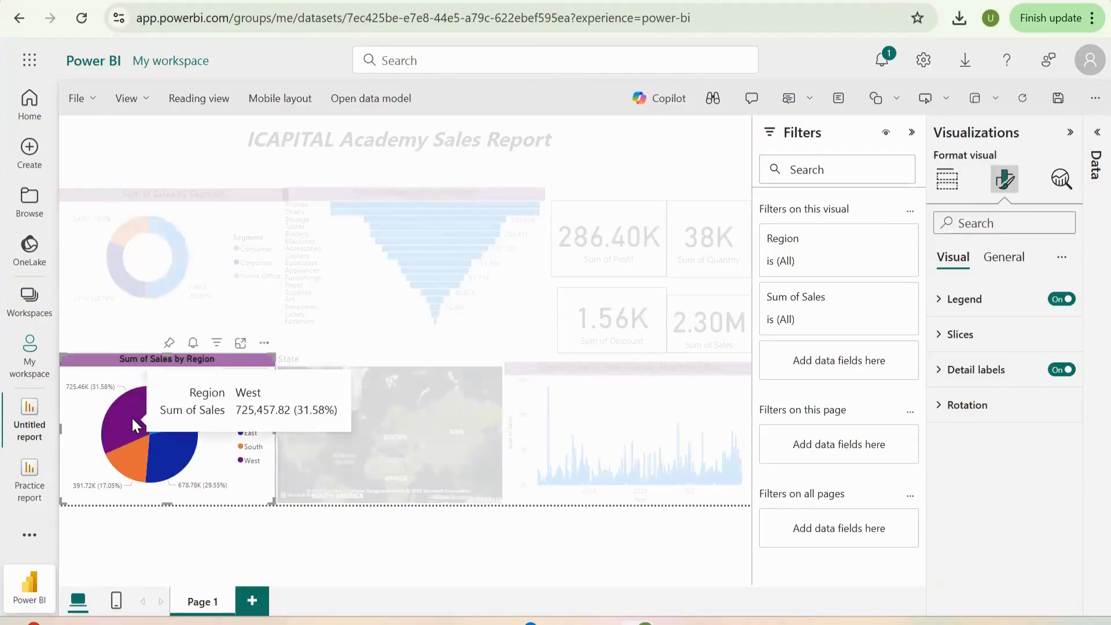
- Examine the Sum of Sales by Sub-Category funnel in focus mode and return to the report
click(395, 473)
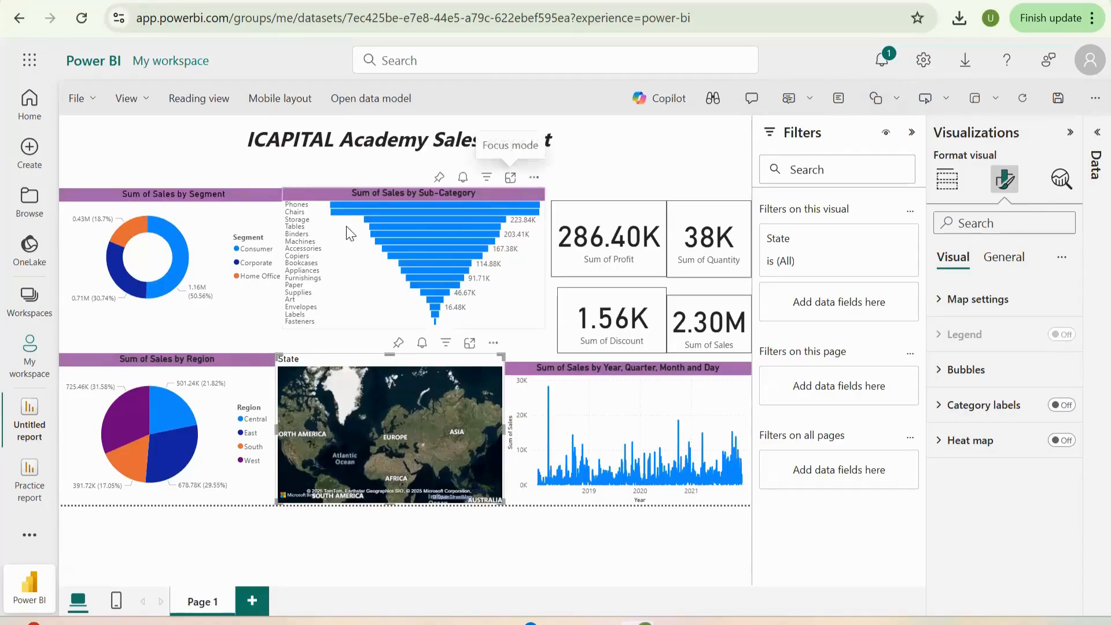
click(511, 180)
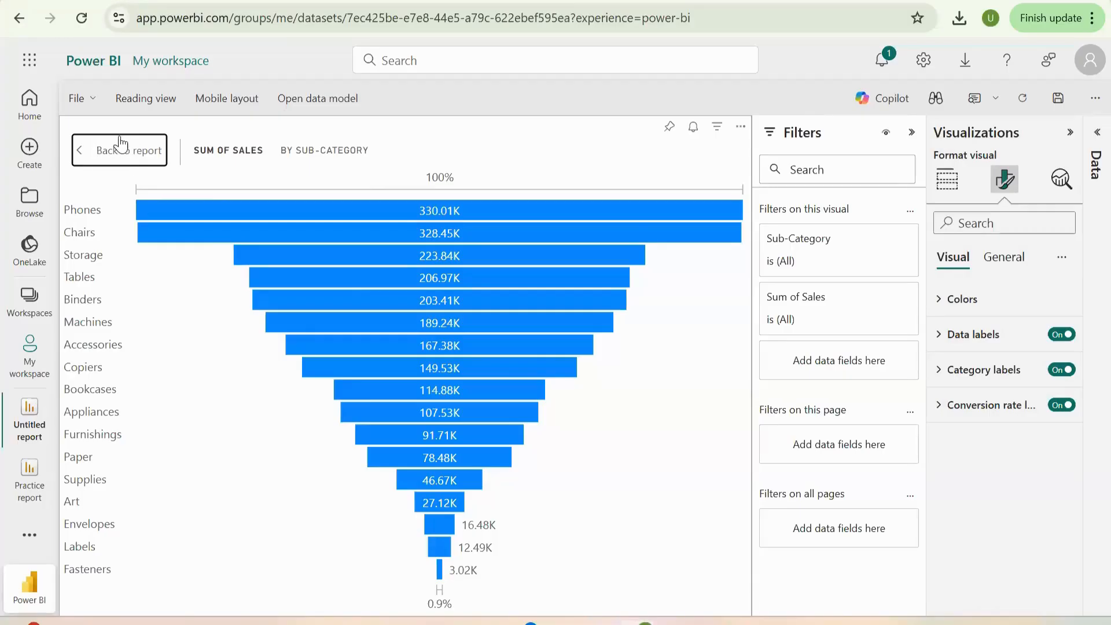
click(112, 166)
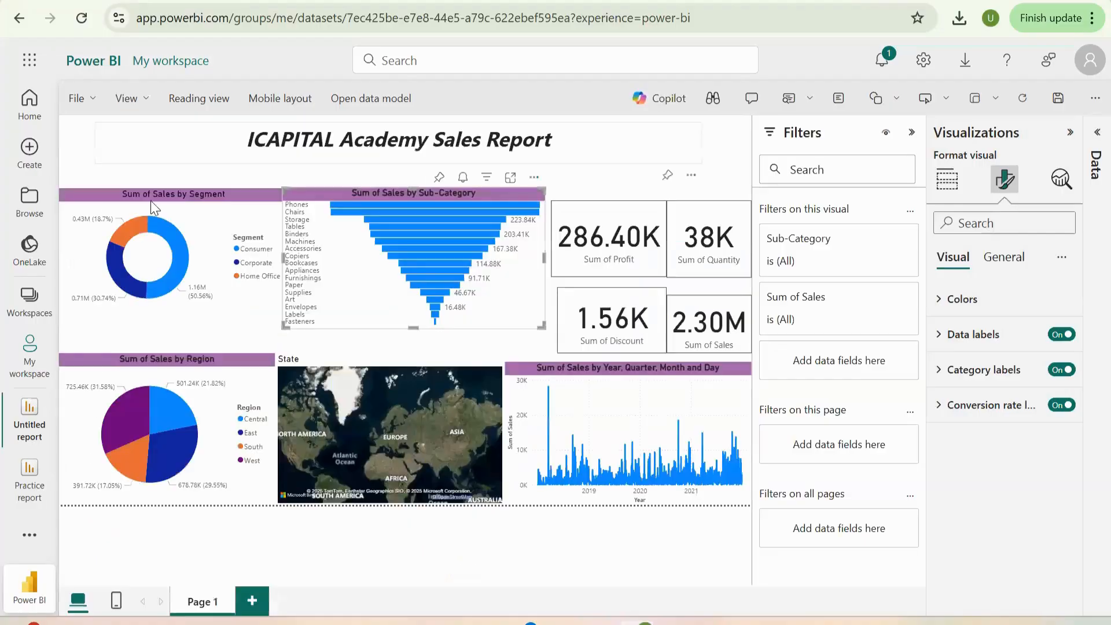
- Collapse the Filters and Visualizations panes, and extend the Sum of Sales by Sub-Category funnel downward toward the State map
click(911, 133)
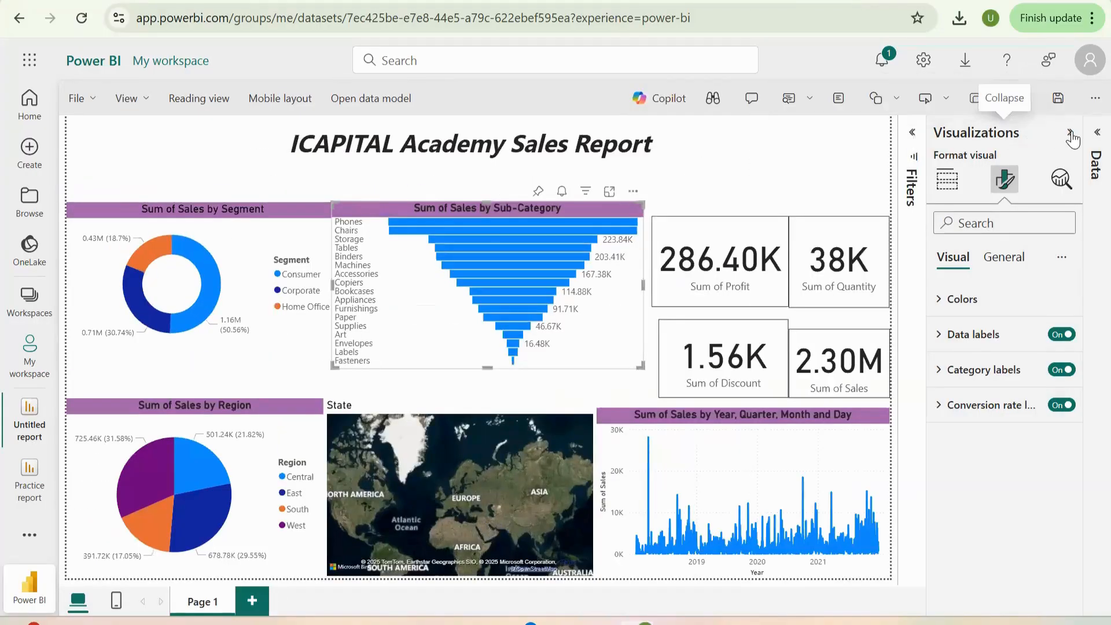
click(1070, 133)
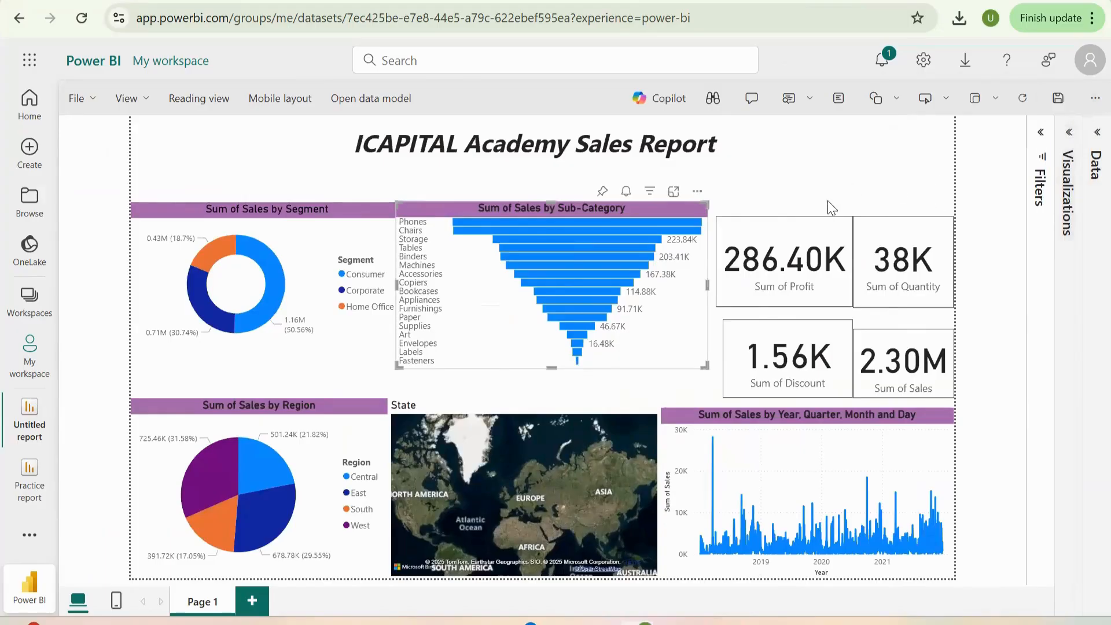
drag(555, 370, 557, 390)
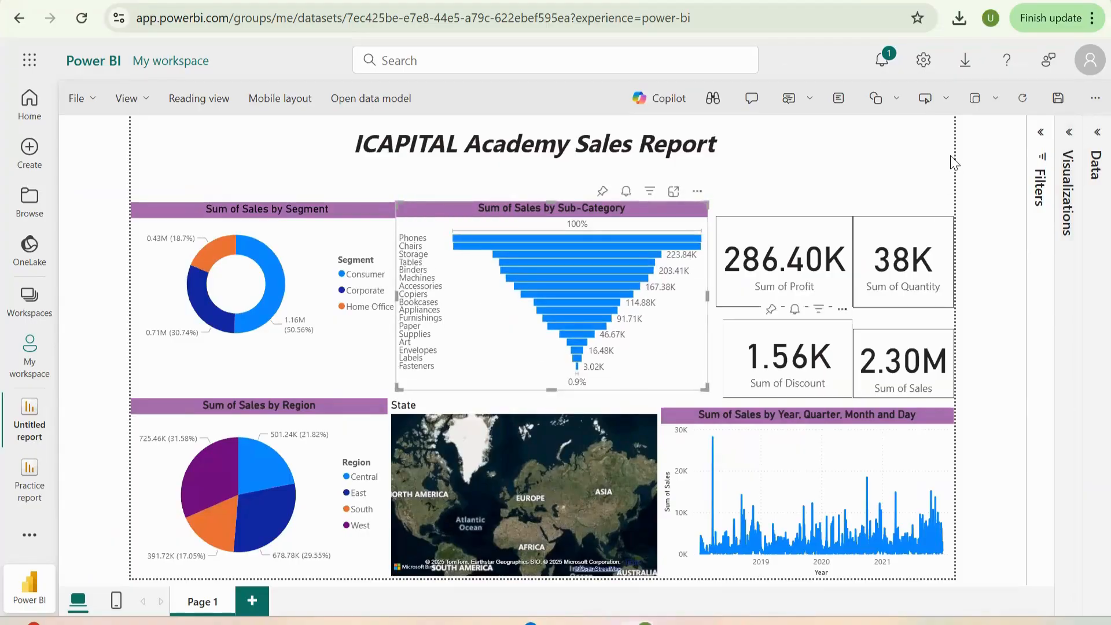
click(822, 172)
click(913, 203)
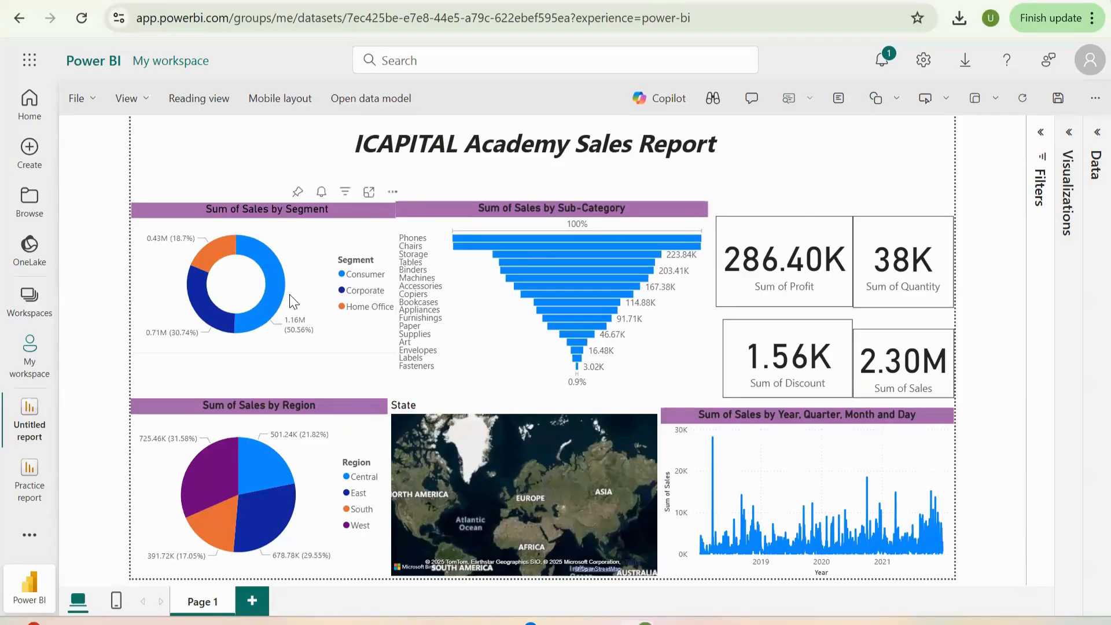
- Switch to the PowerPoint presentation open at the "How to Create a Simple Dashboard?" slide
mouse_move(273, 278)
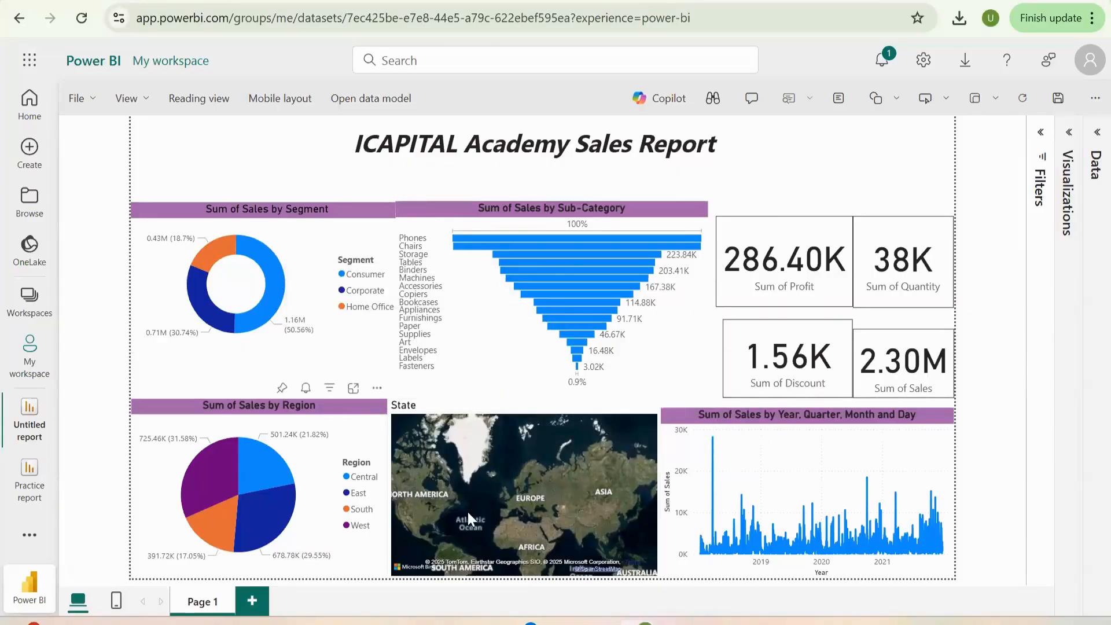
mouse_move(881, 540)
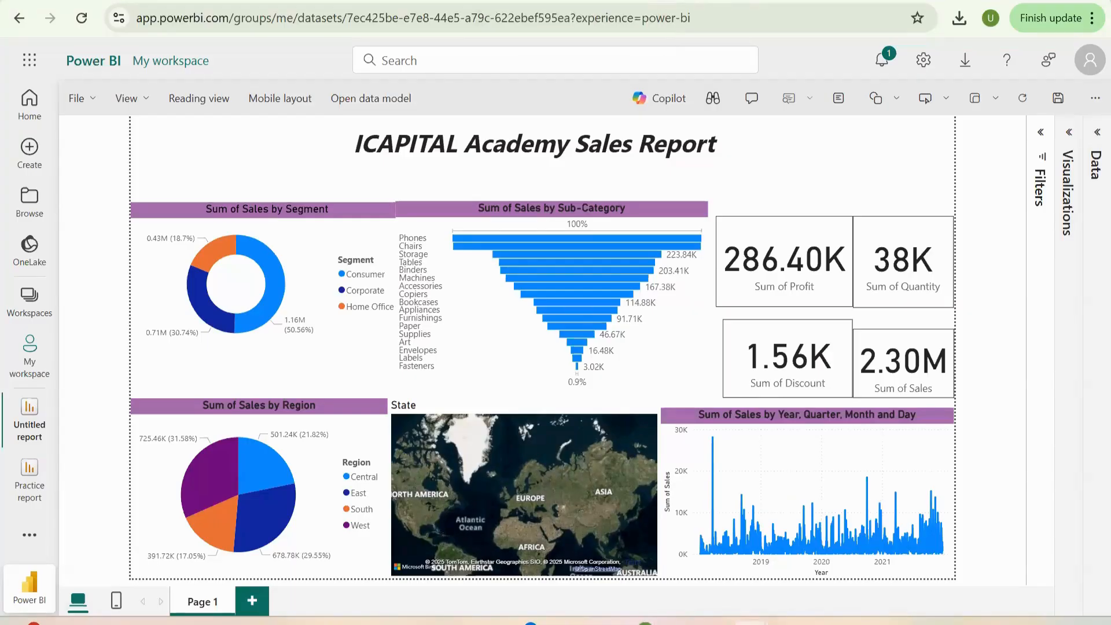
mouse_move(714, 622)
mouse_move(599, 623)
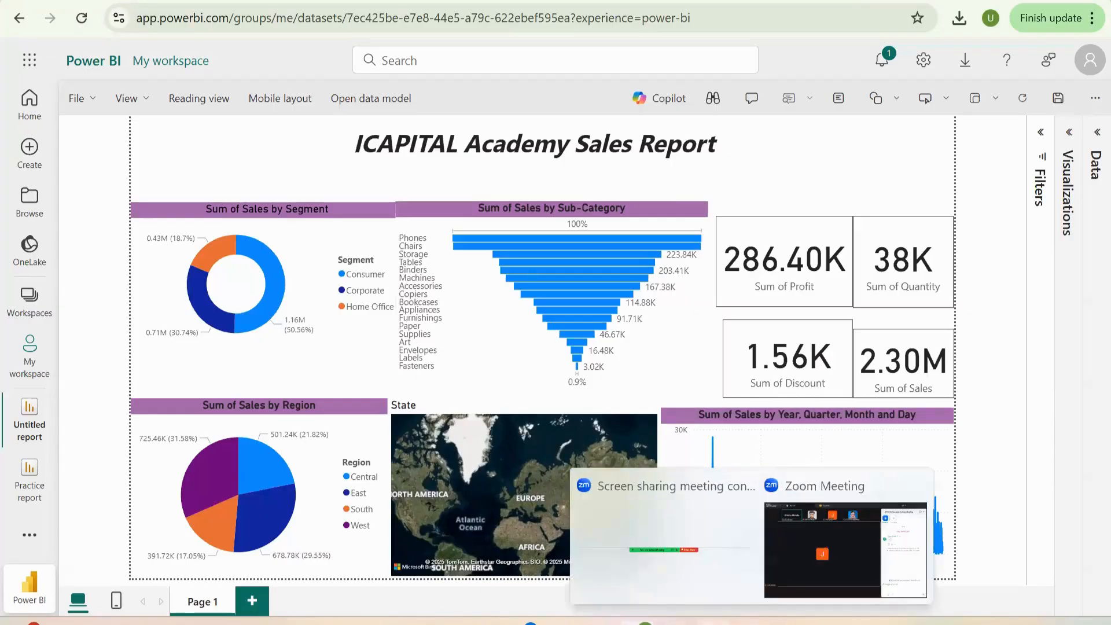
click(688, 613)
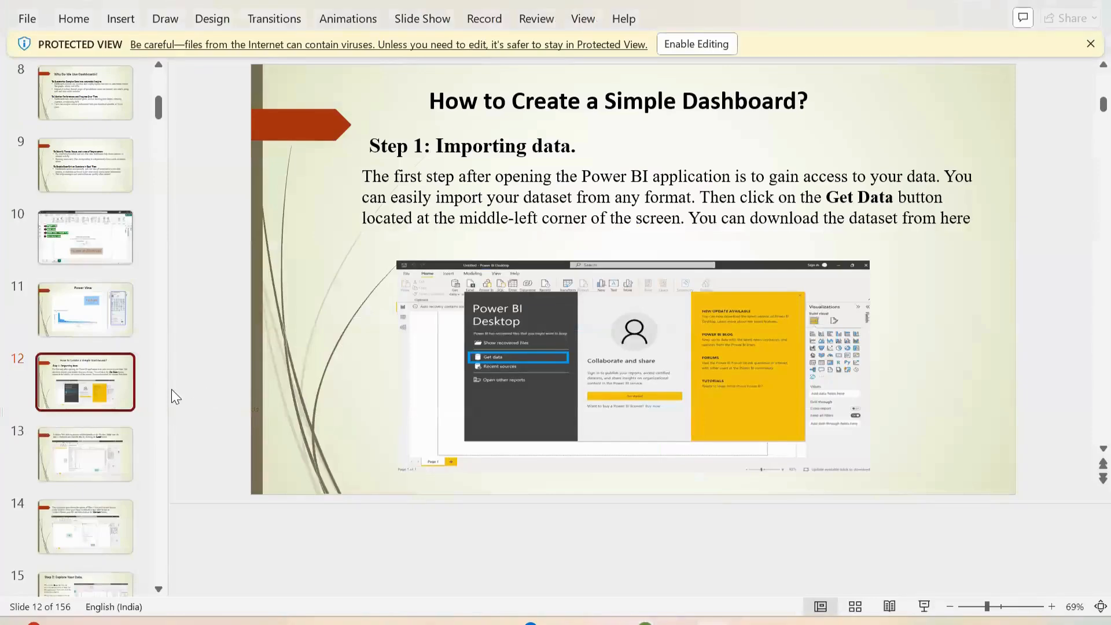